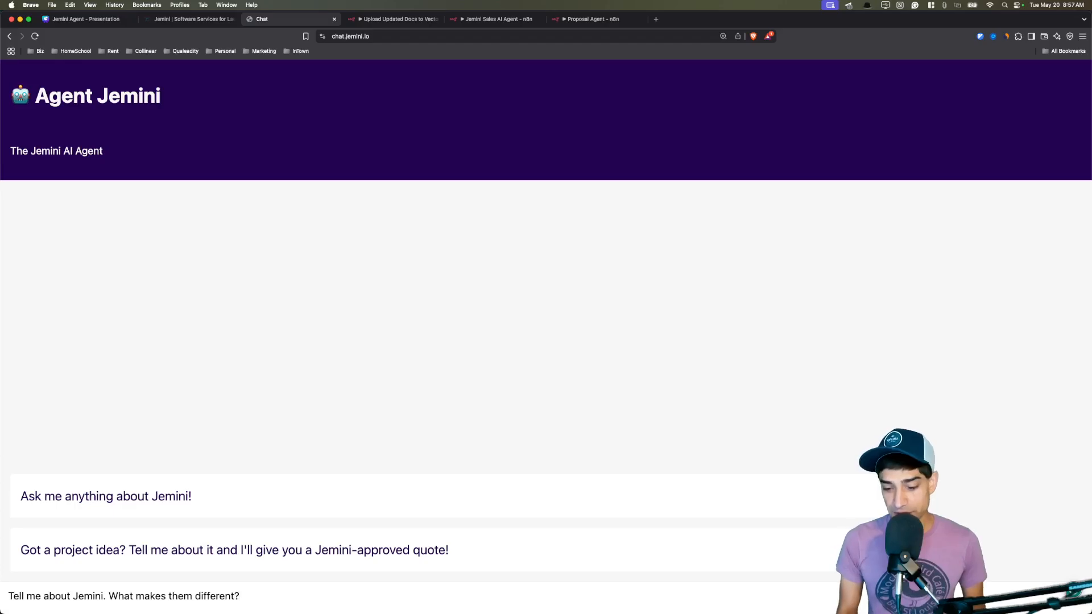
Ask what makes Jemini different and highlight the business acumen, priorities and invitation lines in the answer.
key(Return)
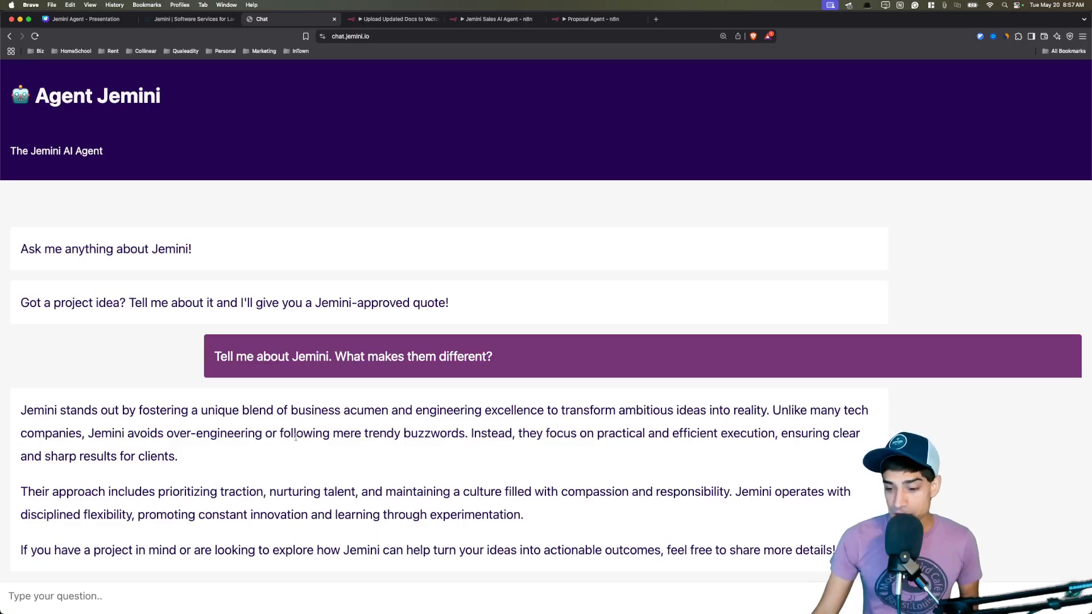
drag(288, 410, 544, 411)
click(580, 461)
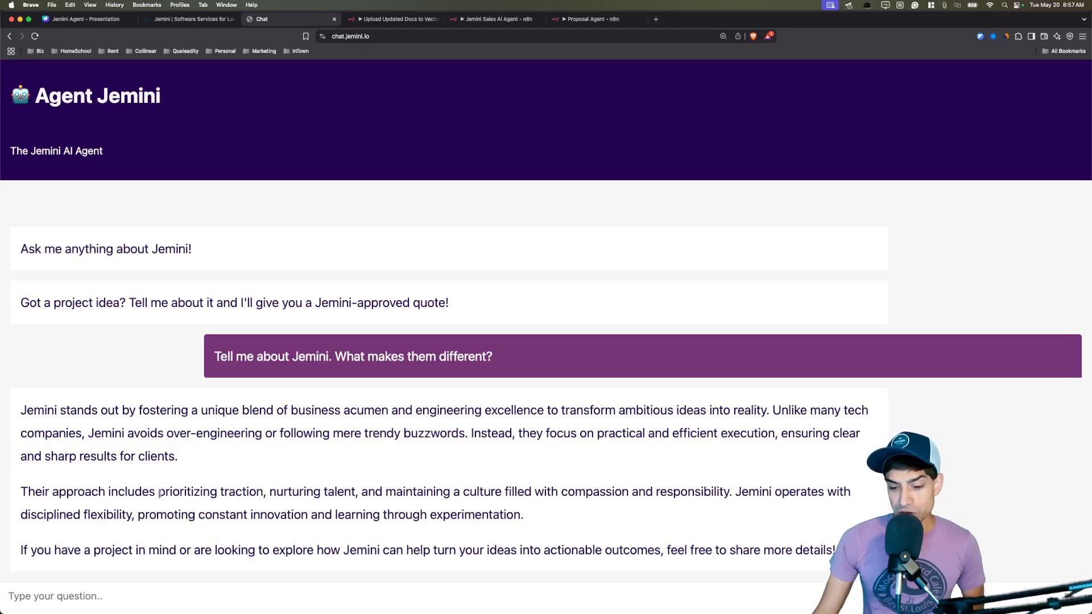
drag(160, 494, 729, 494)
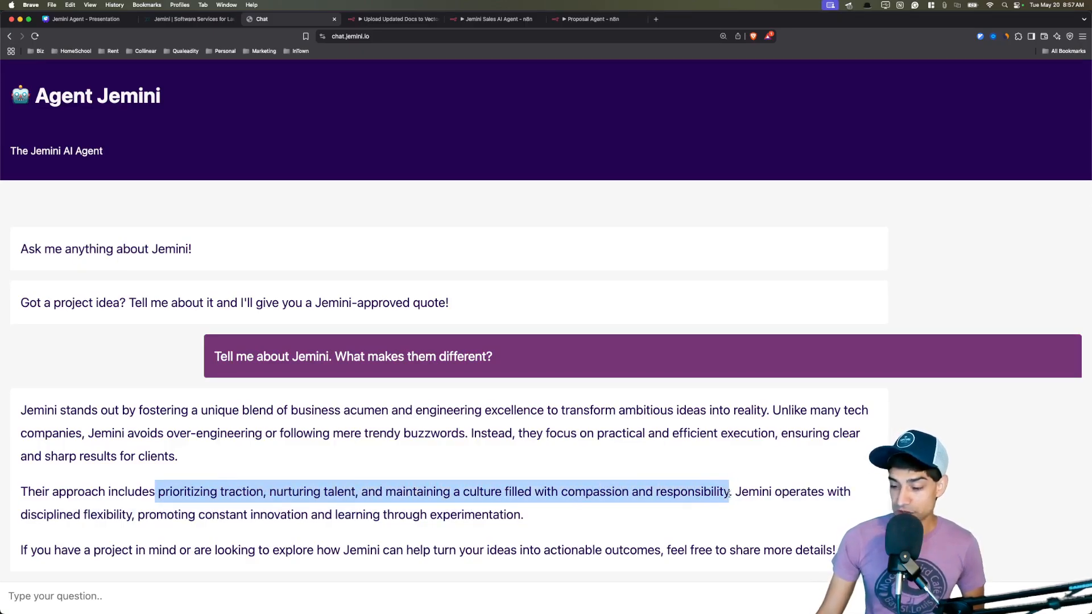
click(513, 465)
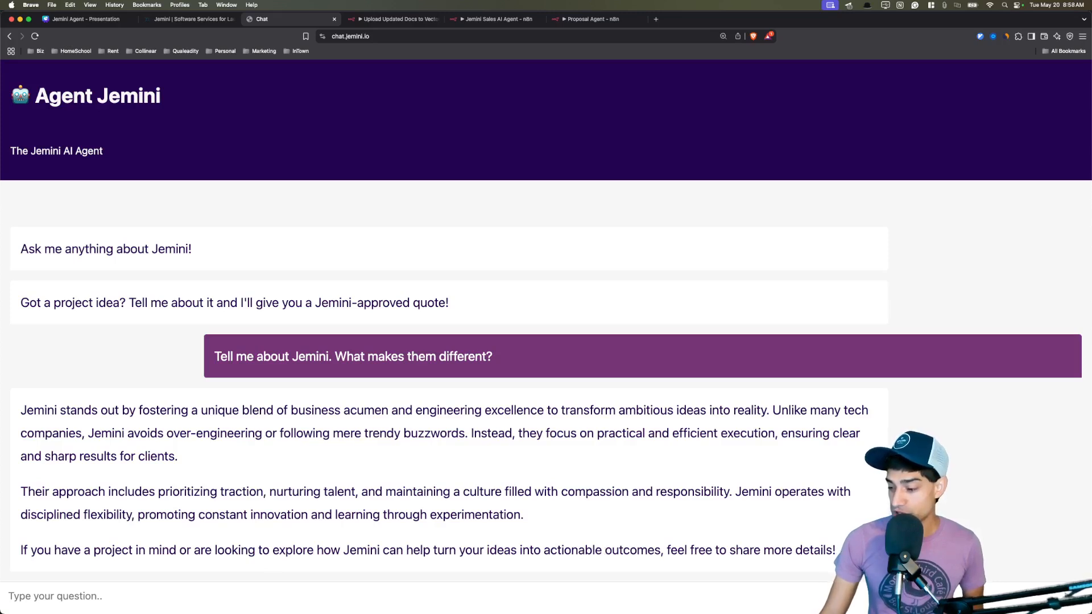
drag(835, 551, 659, 554)
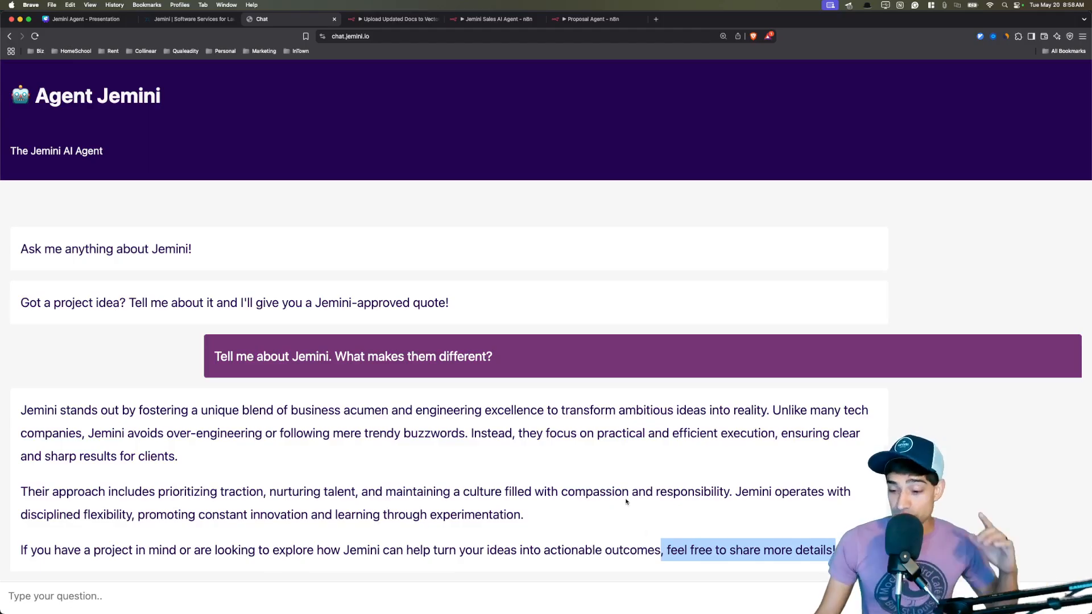
click(547, 513)
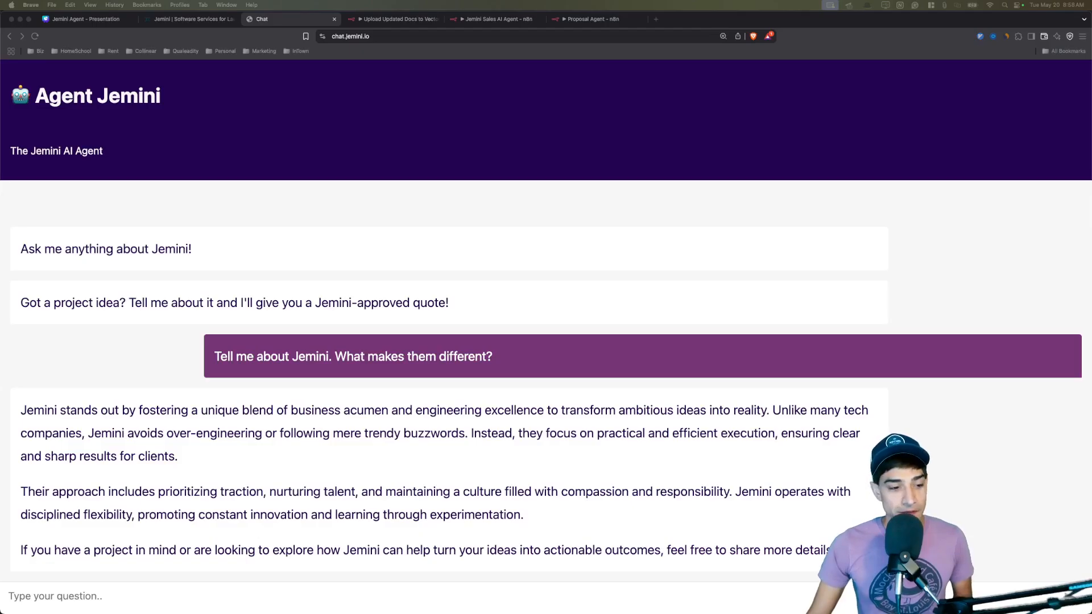
Paste and send the question 'How do I get in touch?'.
click(343, 451)
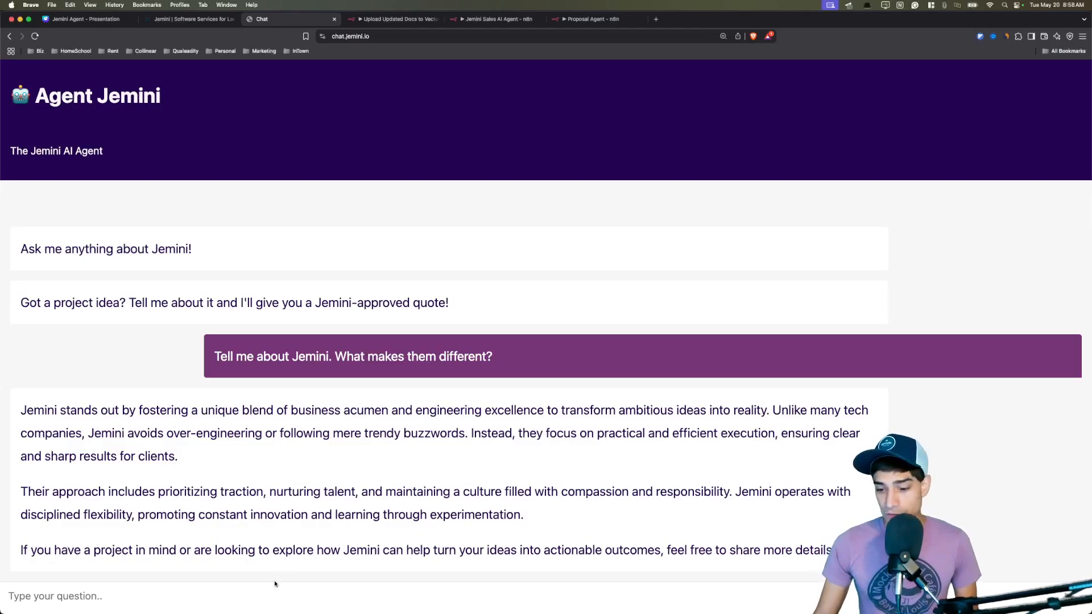
text(How do I get in touch?)
key(Return)
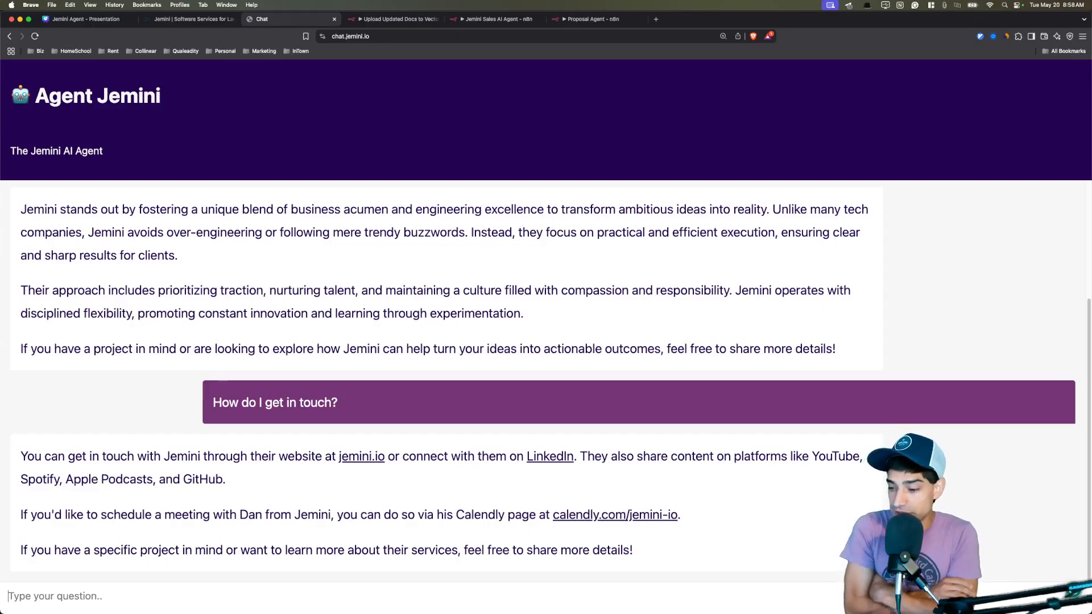
Check Jemini's LinkedIn company page from the contact answer, then highlight the listed content platforms.
click(548, 458)
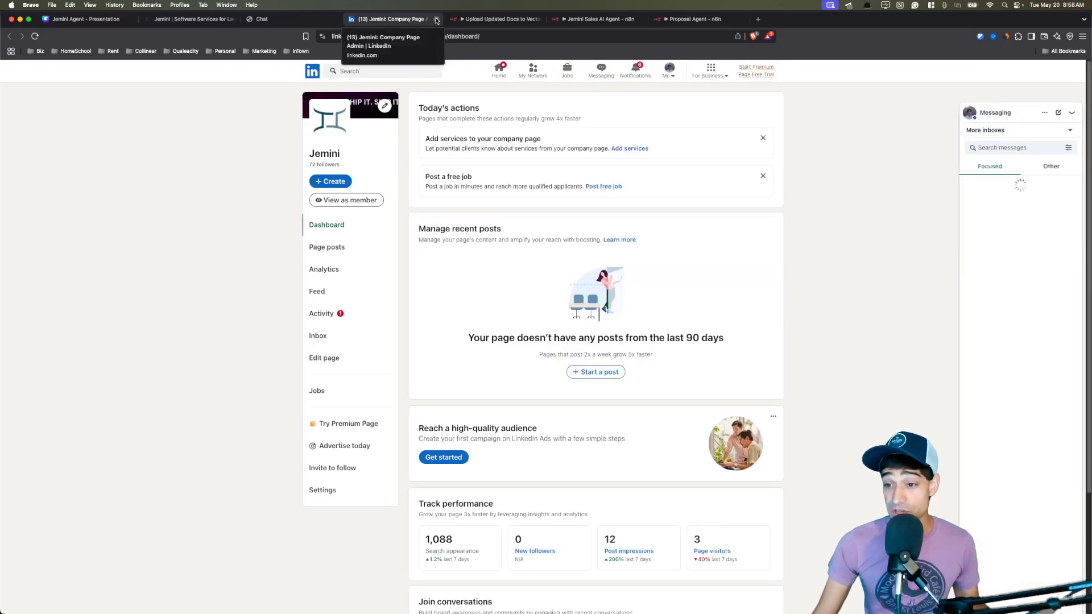
click(436, 20)
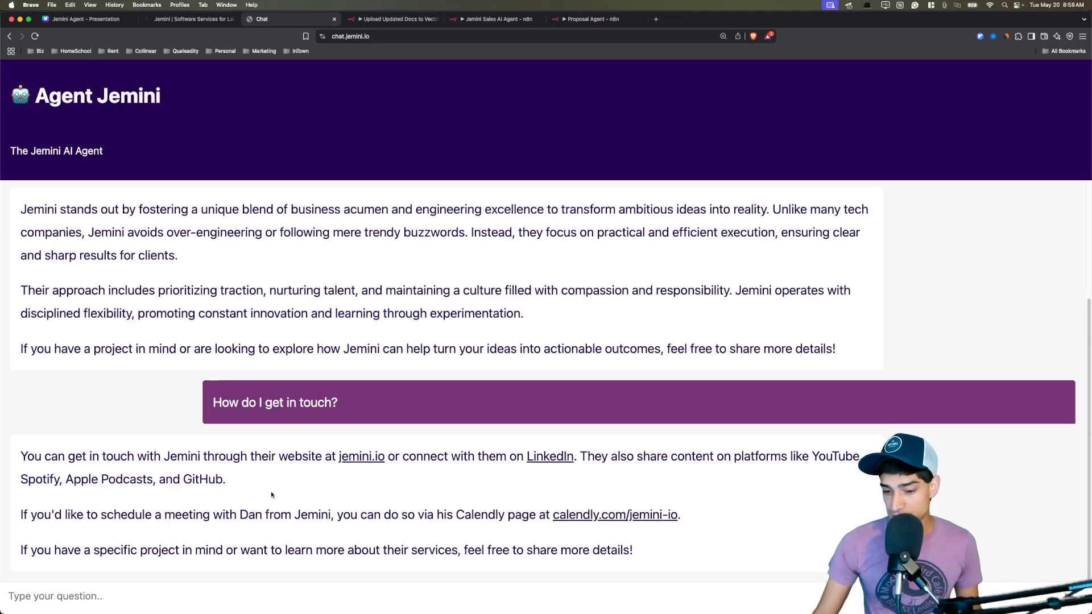
drag(809, 456, 244, 483)
Ask the agent 'What's your YouTube?'.
click(222, 601)
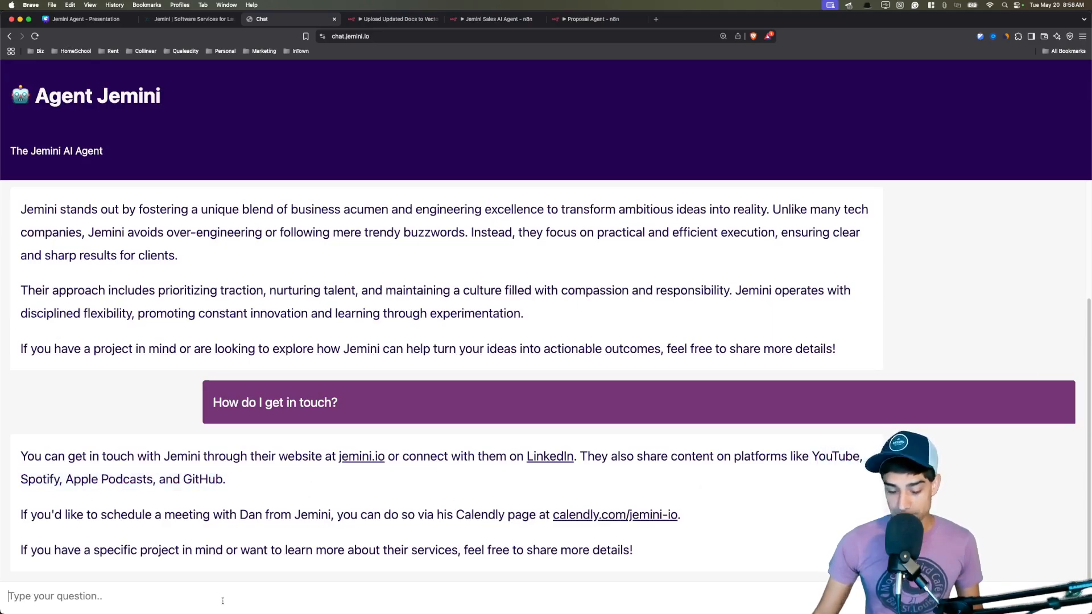
text(What's your You)
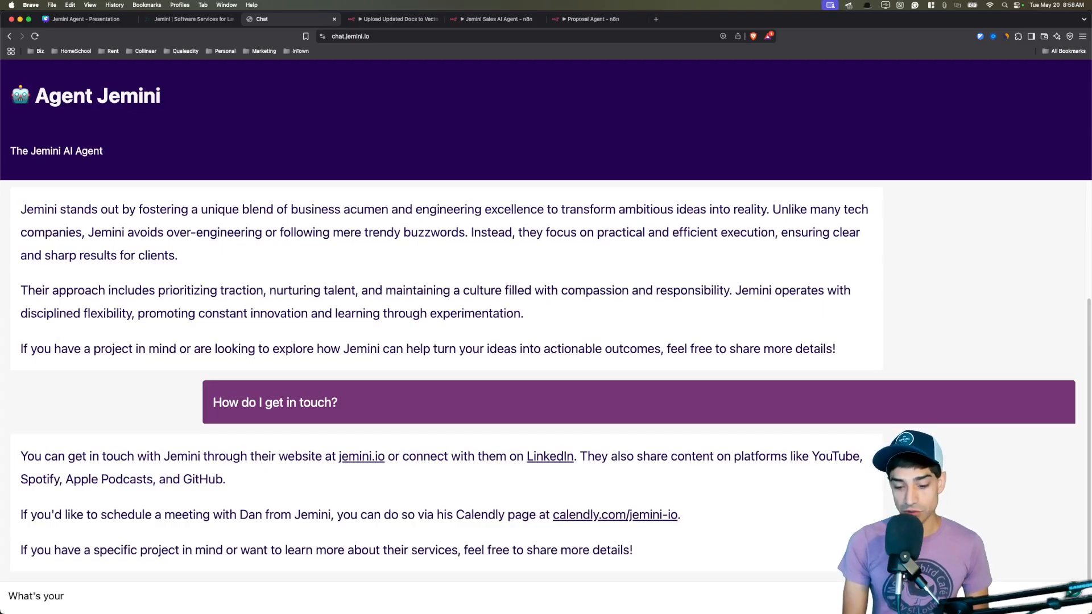
text(Tube?)
key(Return)
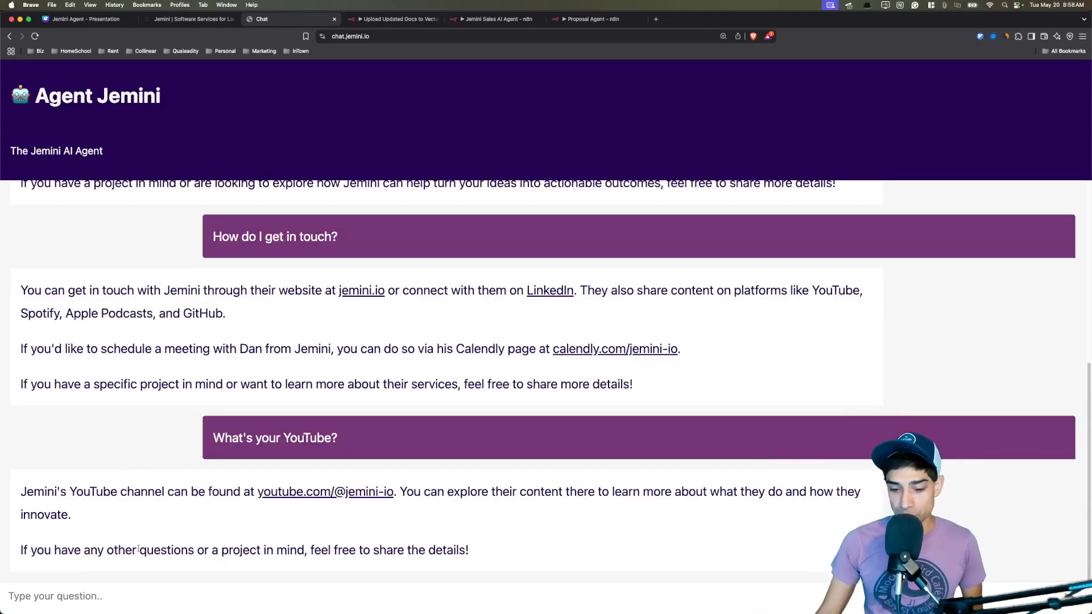
Send the ML web-app project description and highlight the $900 Build Blueprint recommendation.
key(super+v)
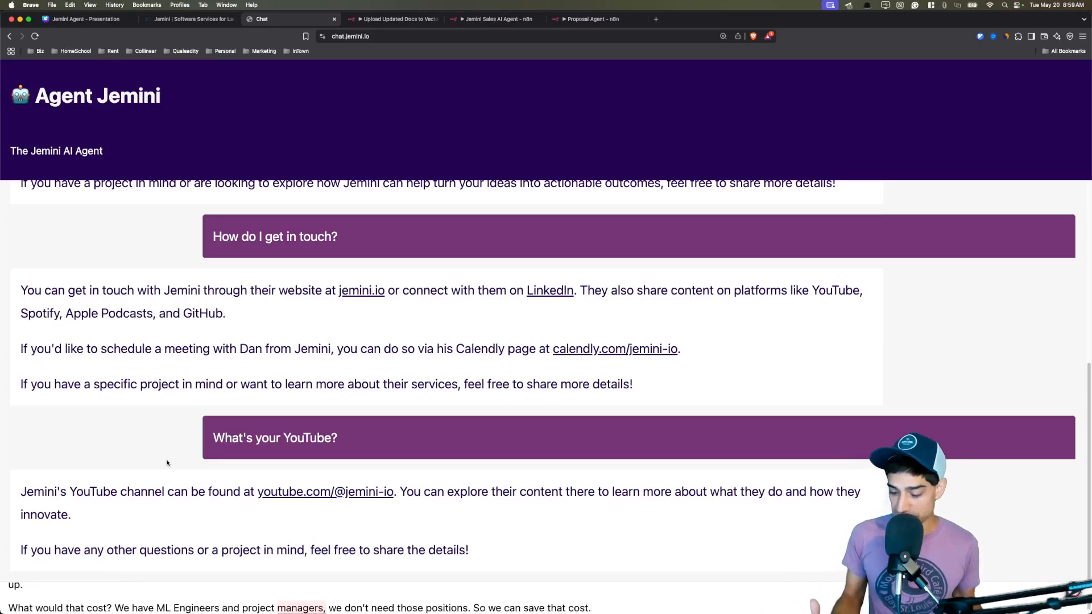
key(Return)
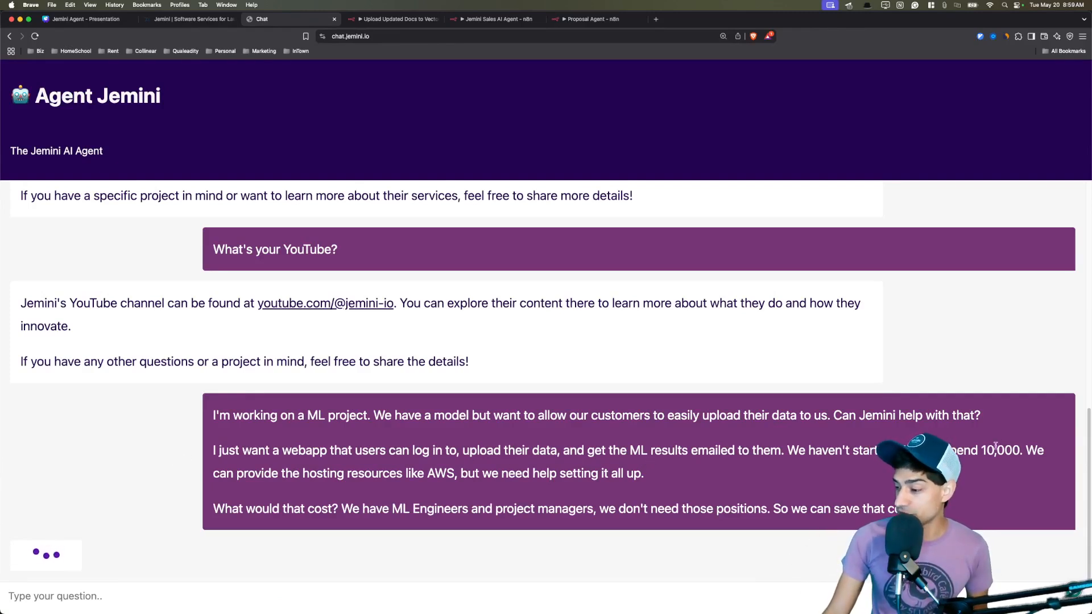
drag(982, 450, 1021, 451)
click(604, 453)
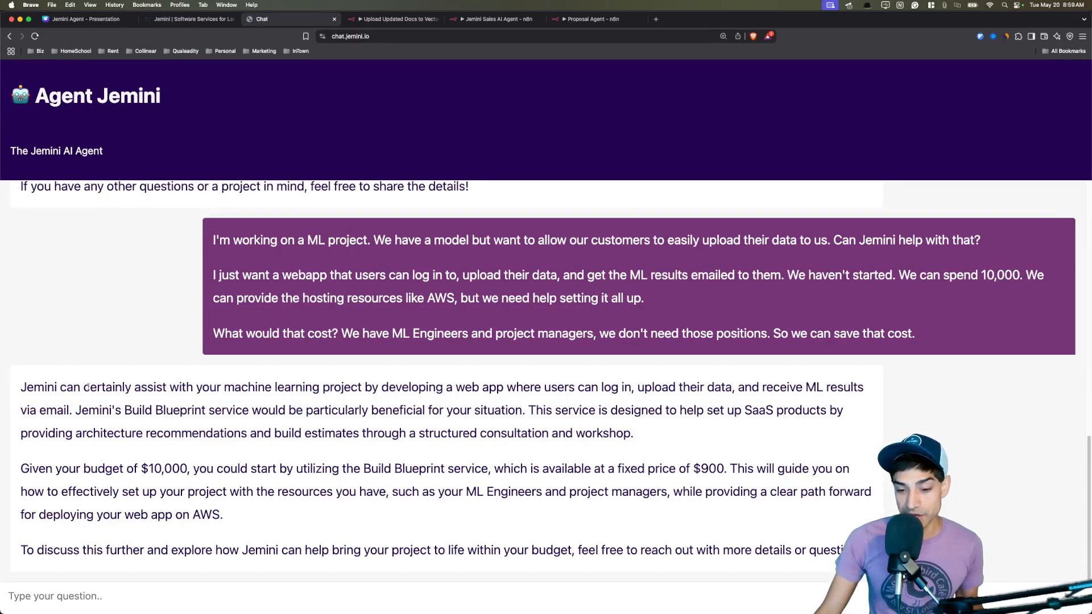
drag(87, 386, 344, 396)
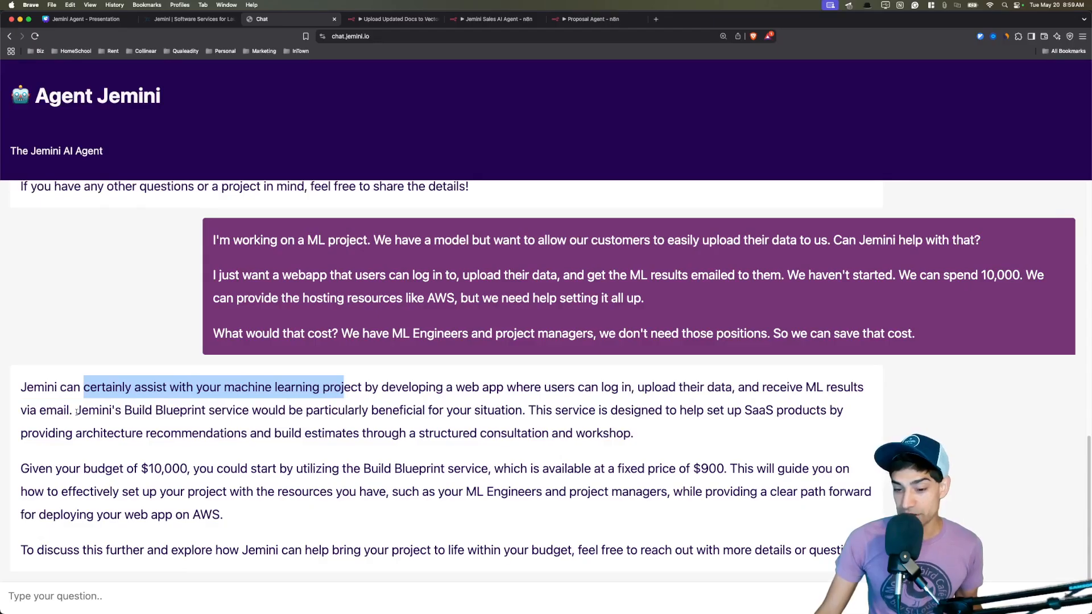
drag(76, 411, 522, 421)
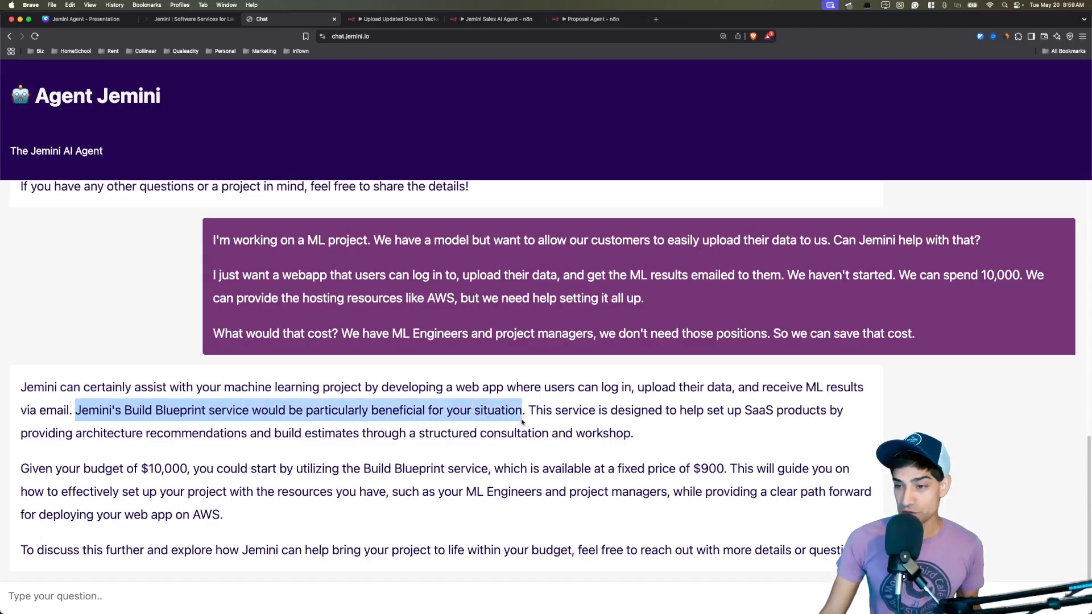
click(187, 20)
Compare the OP Accelerator and The Build Blueprint headings under What We Do on jemini.io, then return to chat.
scroll(377, 229, down, 15)
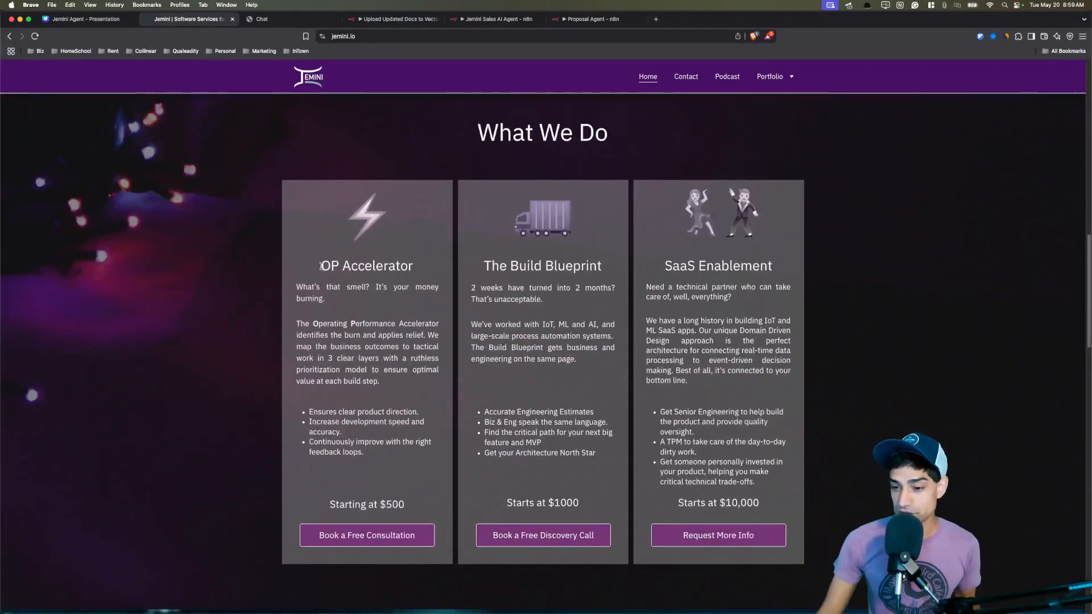
drag(321, 266, 414, 265)
drag(484, 266, 602, 266)
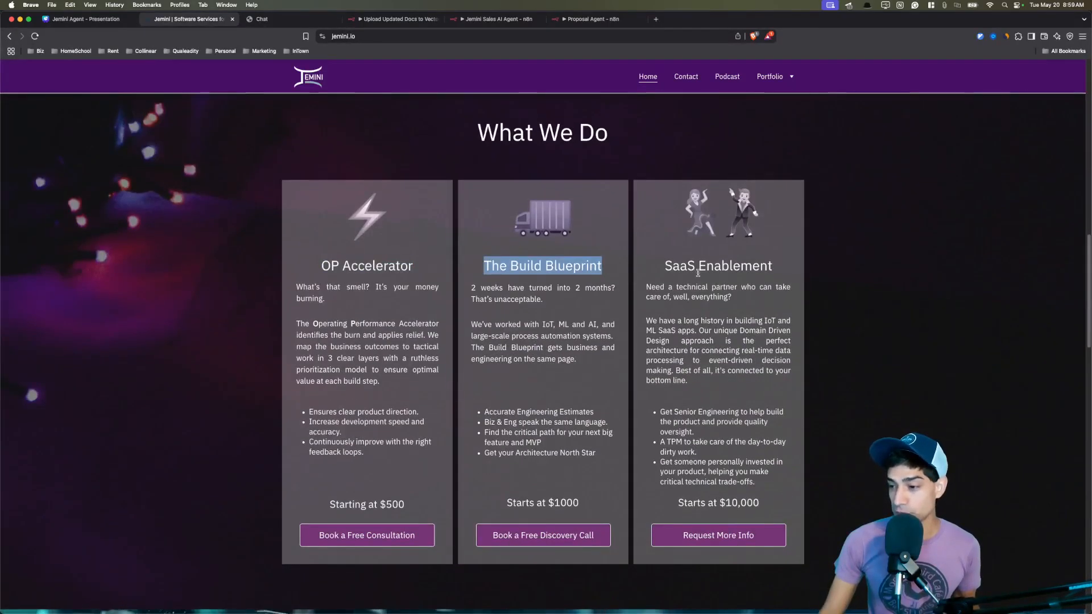
click(775, 273)
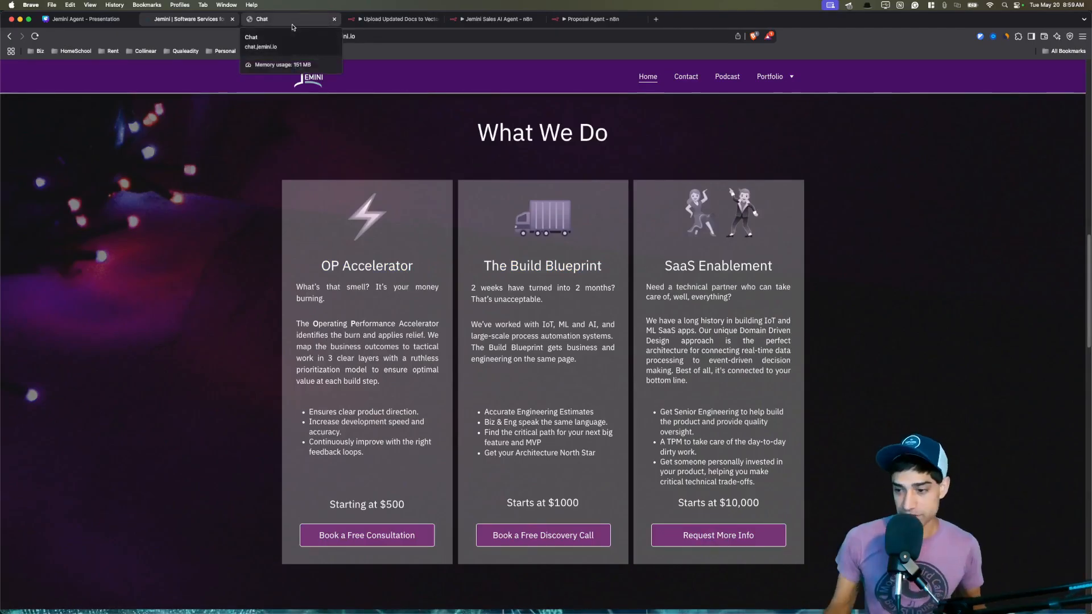
click(292, 22)
Ask the agent for a proposal and describe the subscription-based SaaS product idea.
click(225, 398)
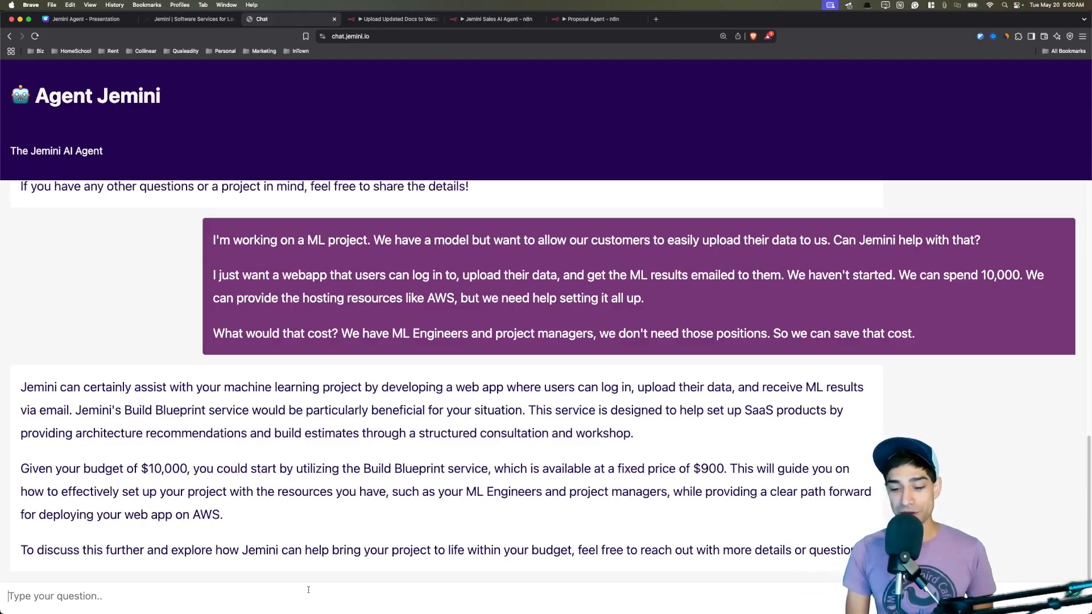
text(I want a proposal! No@!)
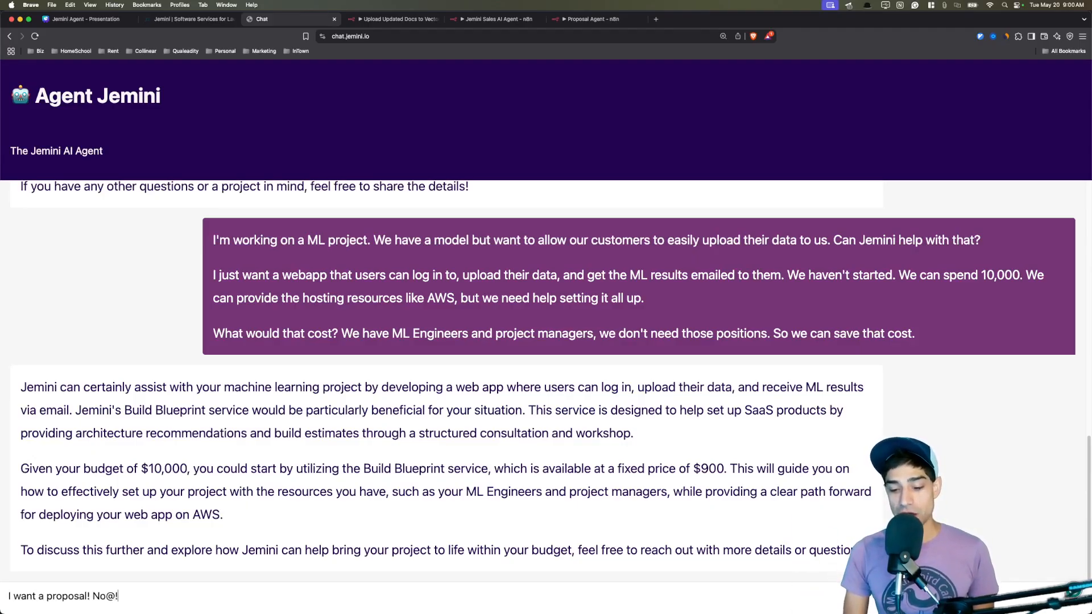
key(Return)
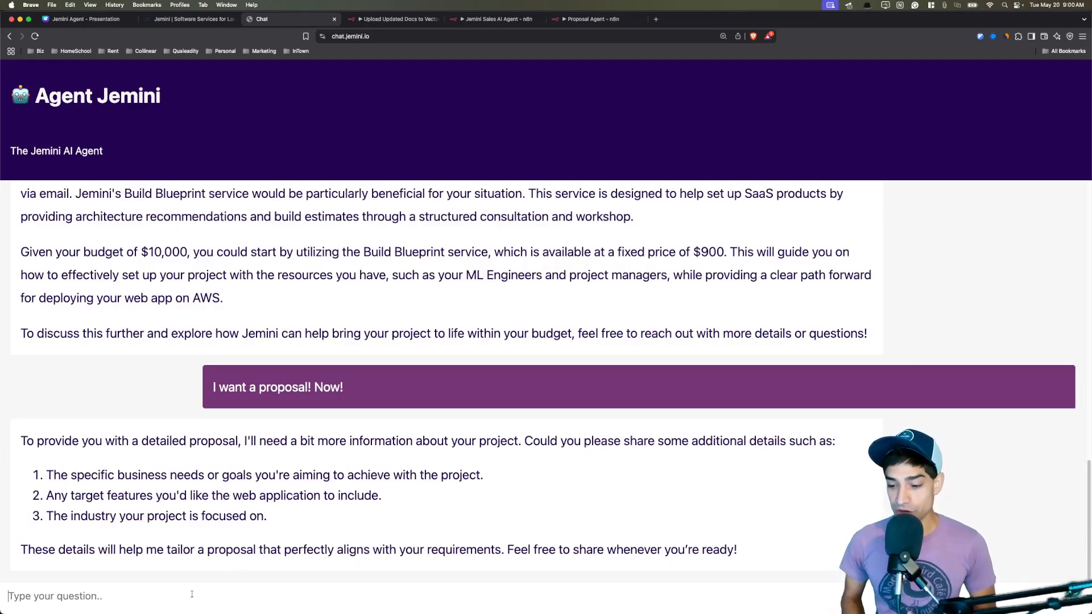
text(I want to make mone)
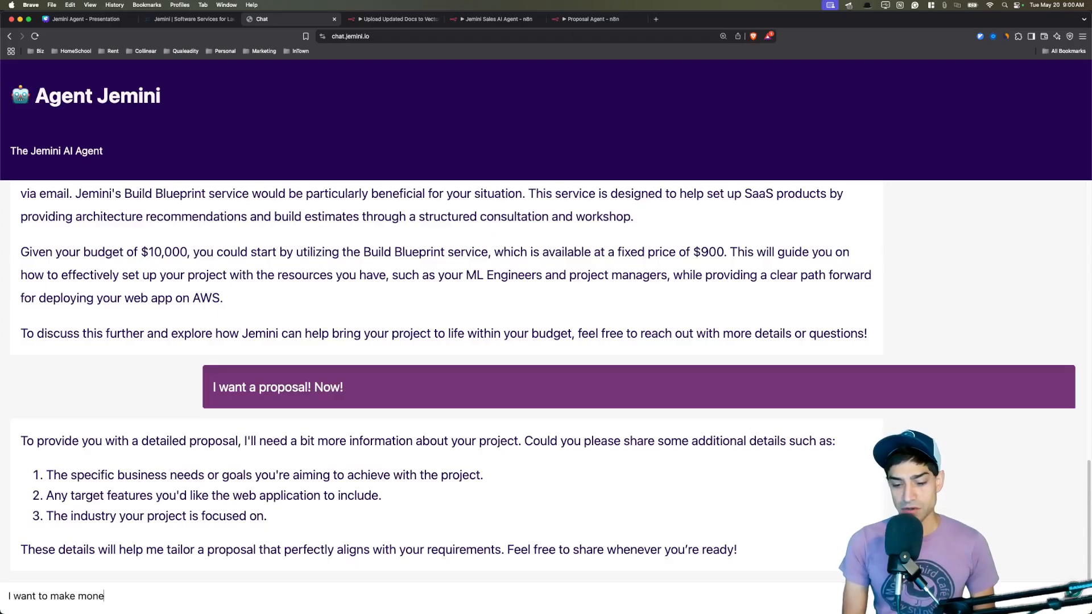
text(y. It should be )
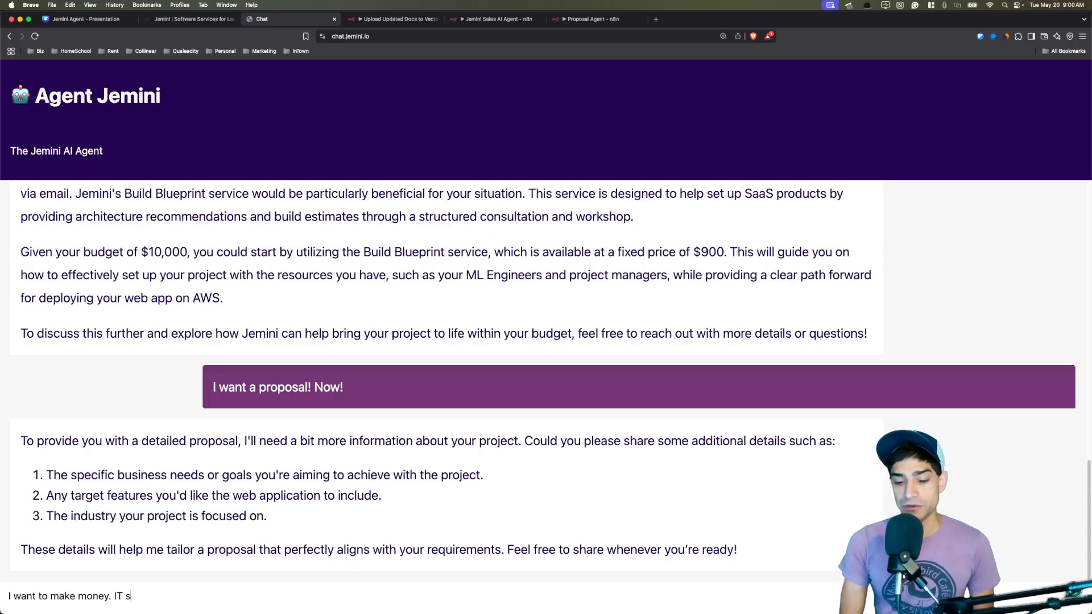
text(a subscription based )
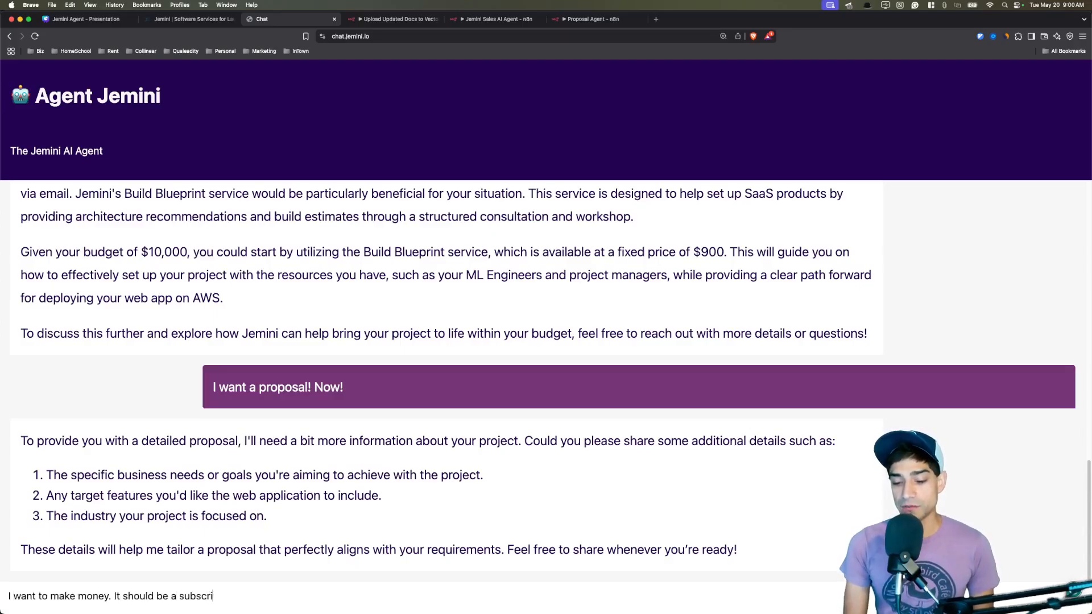
text(saas produc)
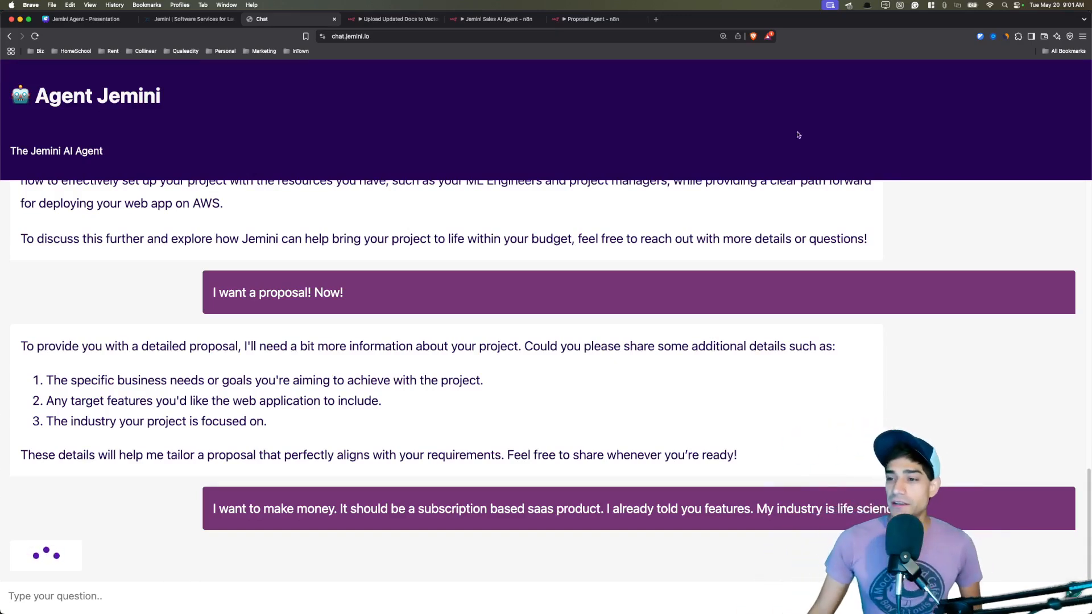
Check the Proposal Agent and Sales AI Agent executions in n8n, then scroll back to the proposal reply.
click(595, 20)
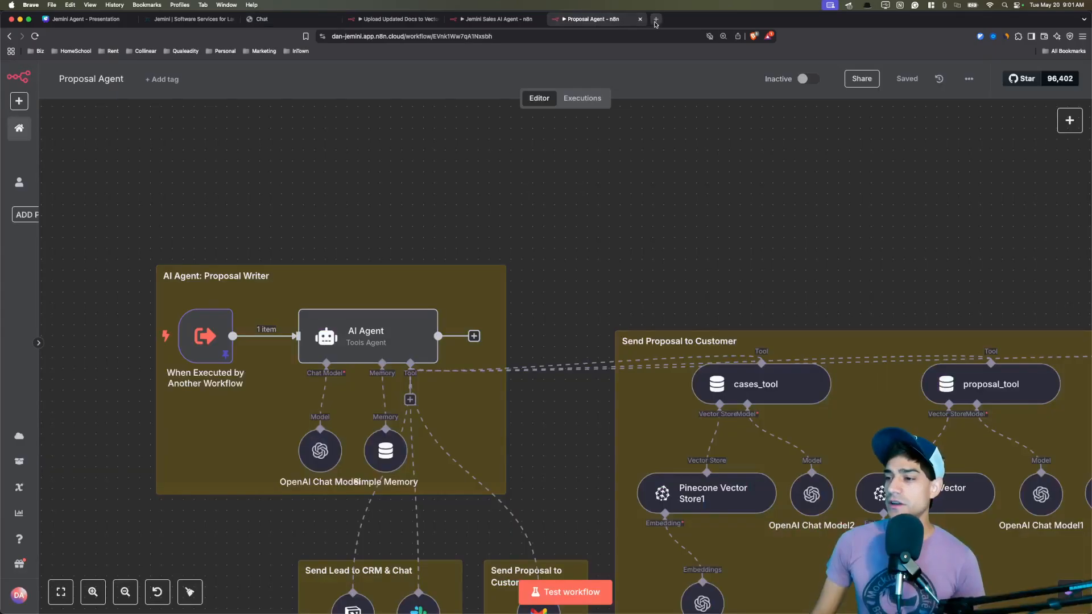
key(super+3)
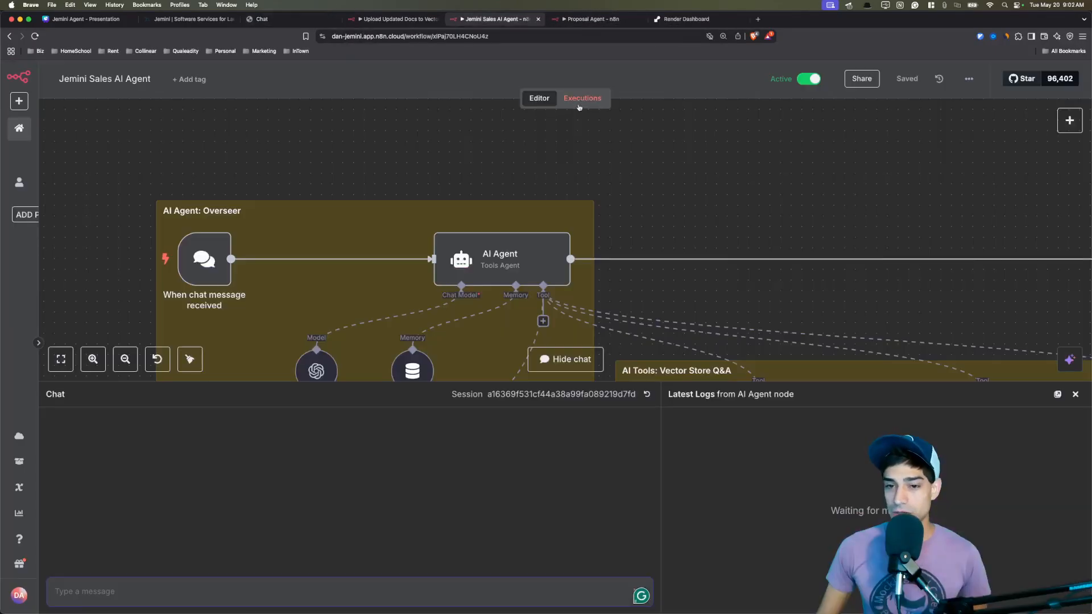
click(580, 105)
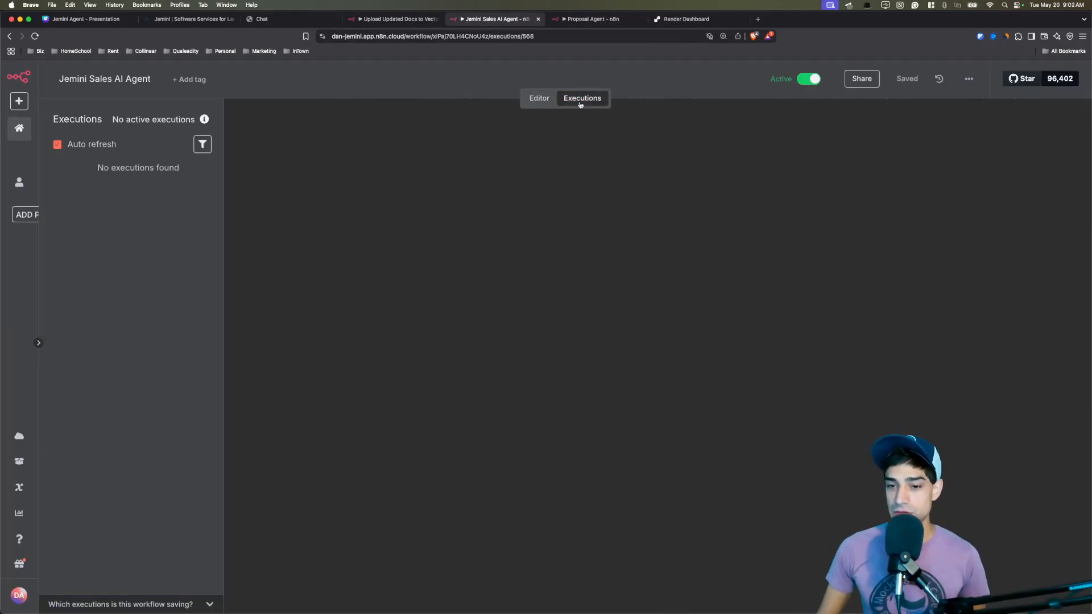
key(super+3)
scroll(396, 253, up, 2)
scroll(396, 253, up, 1)
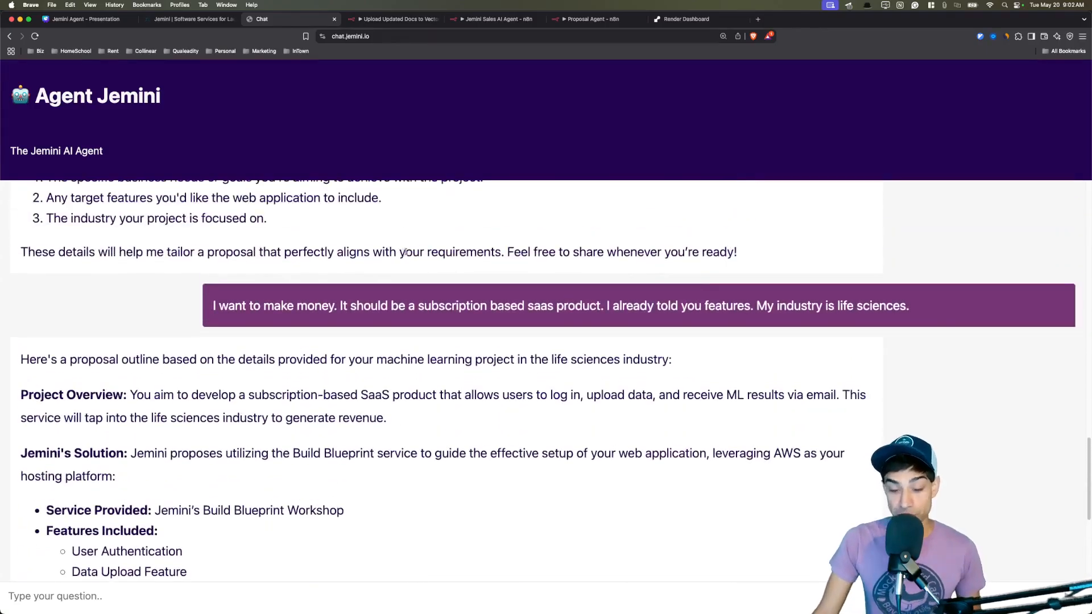
drag(122, 362, 555, 369)
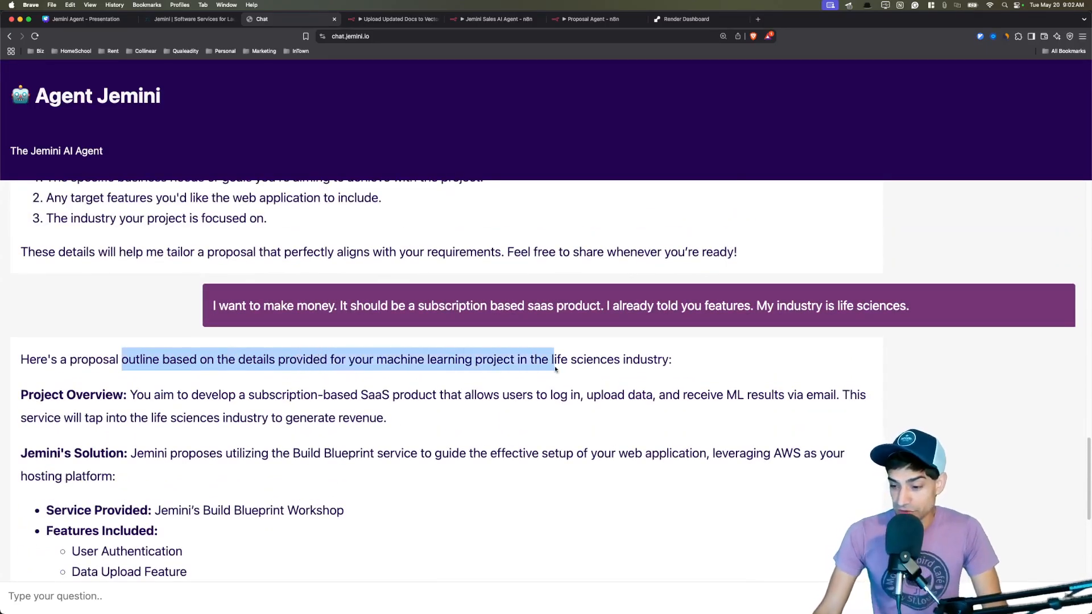
click(453, 381)
scroll(310, 384, down, 5)
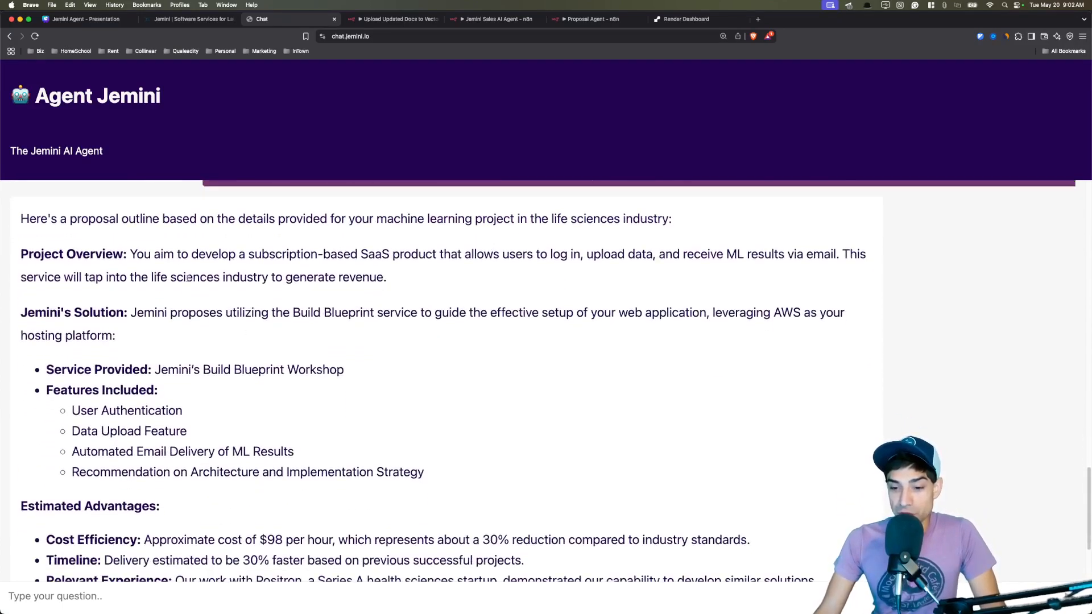
scroll(328, 352, down, 2)
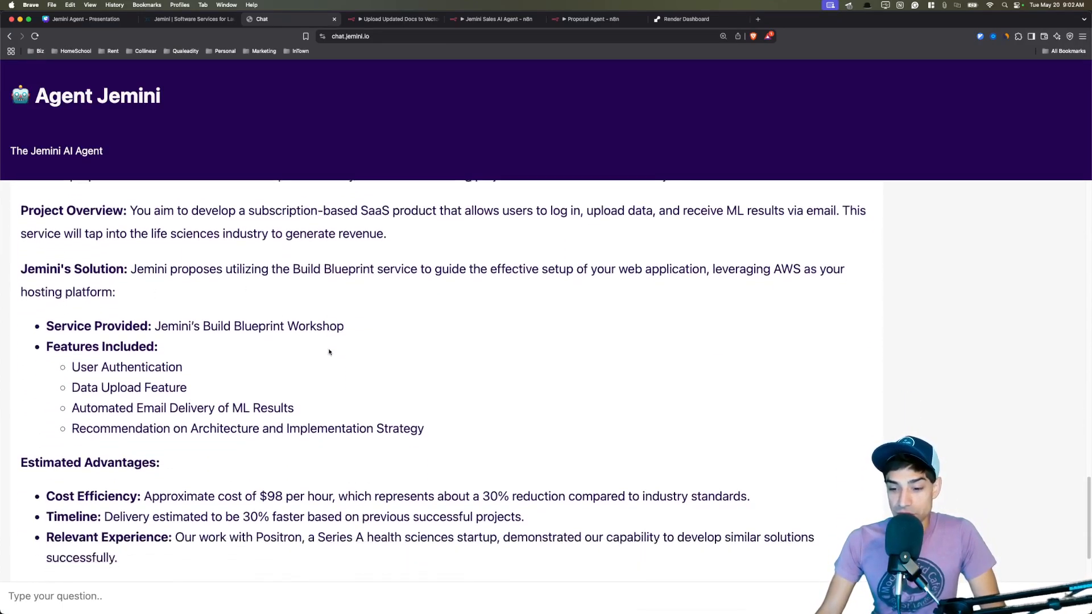
drag(189, 322, 286, 326)
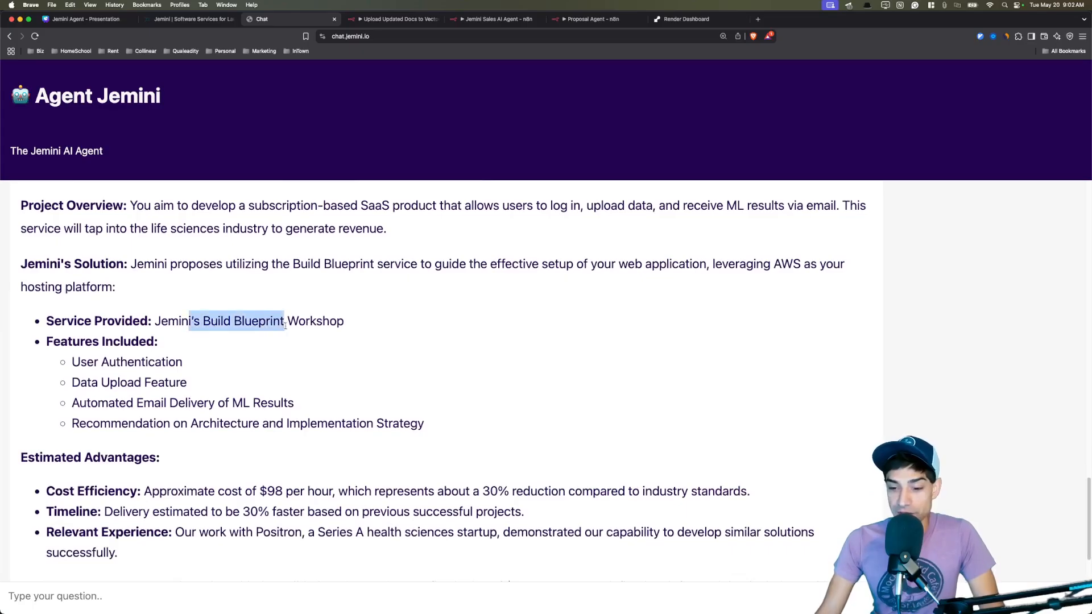
click(318, 358)
scroll(318, 353, down, 3)
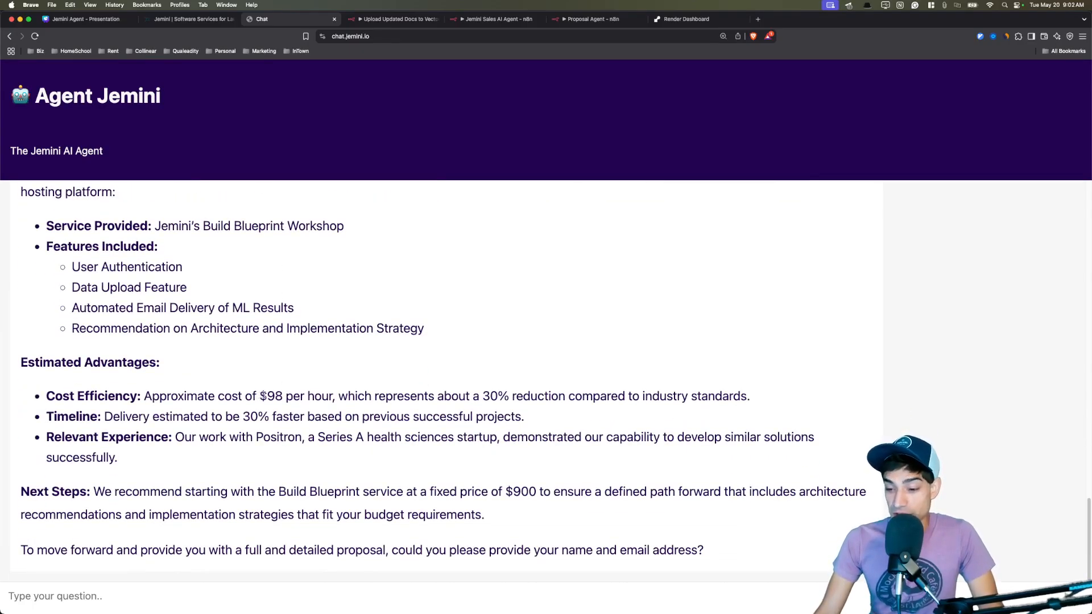
drag(481, 401, 542, 398)
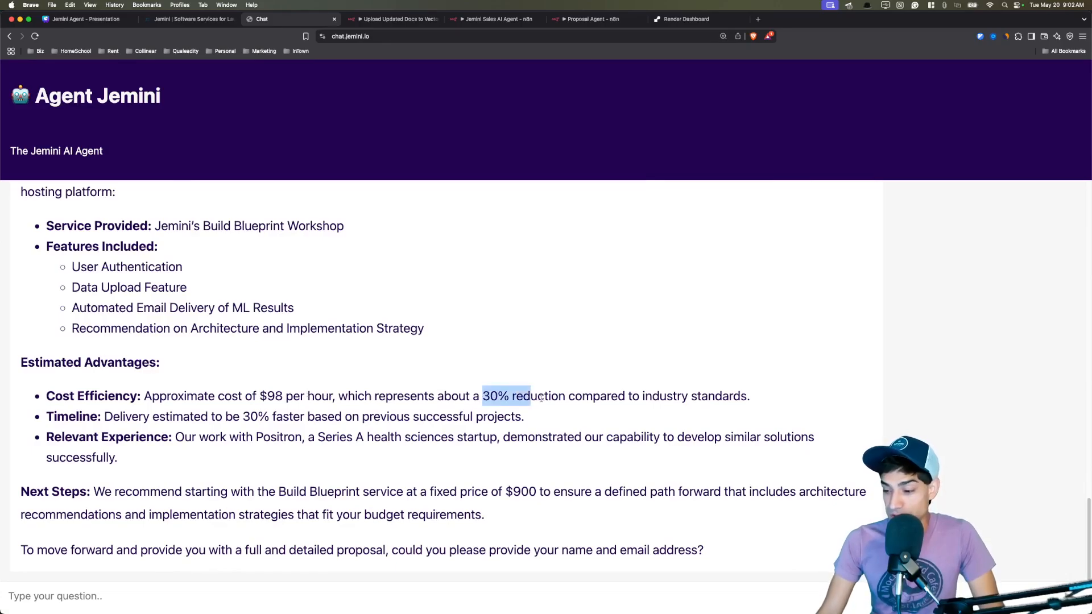
click(535, 418)
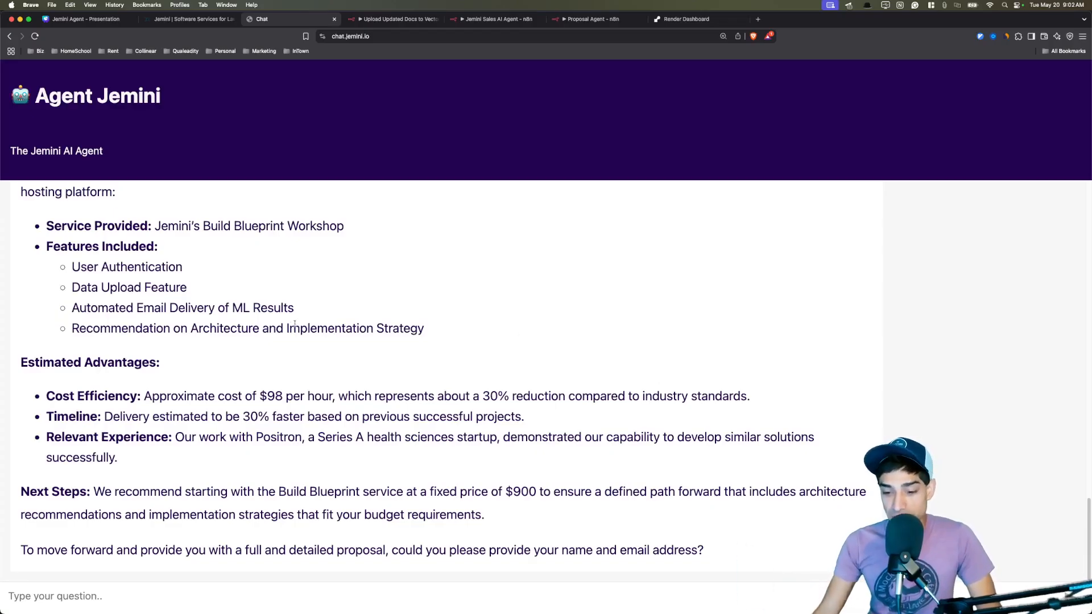
drag(173, 436, 301, 438)
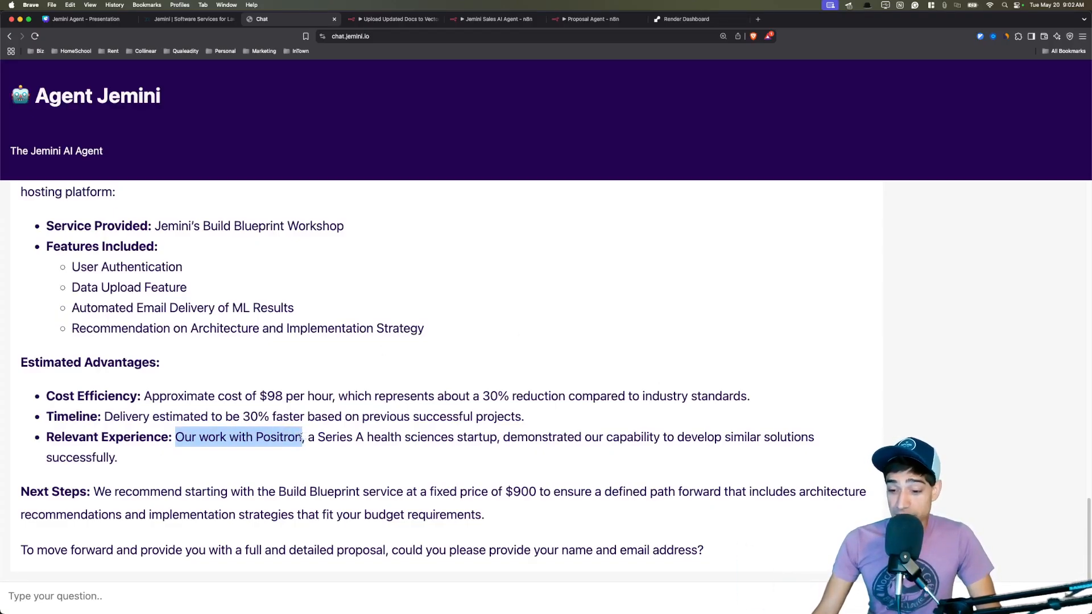
click(304, 442)
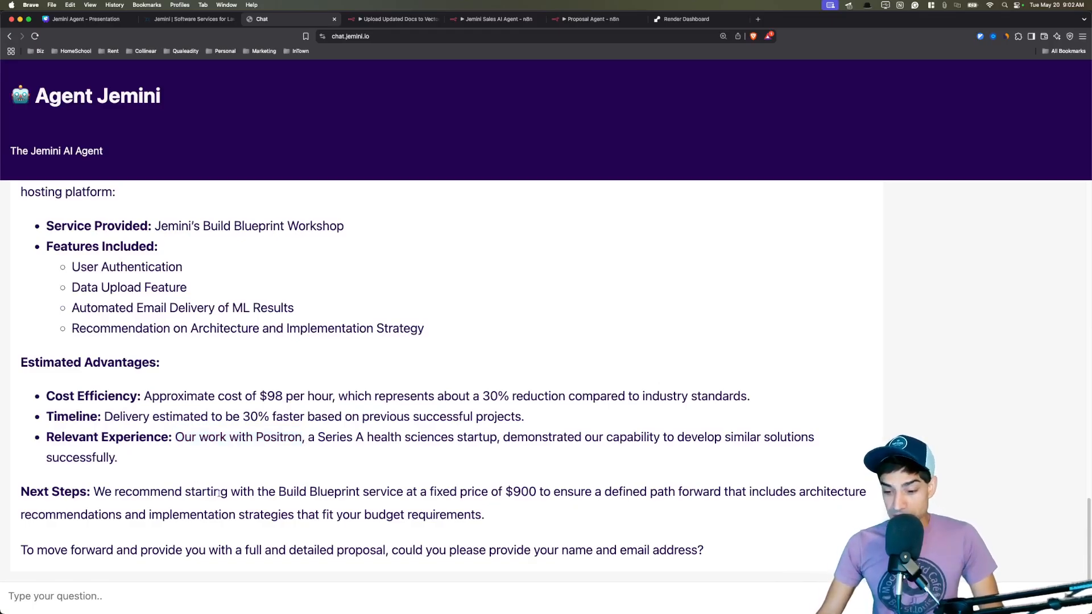
drag(269, 491, 364, 493)
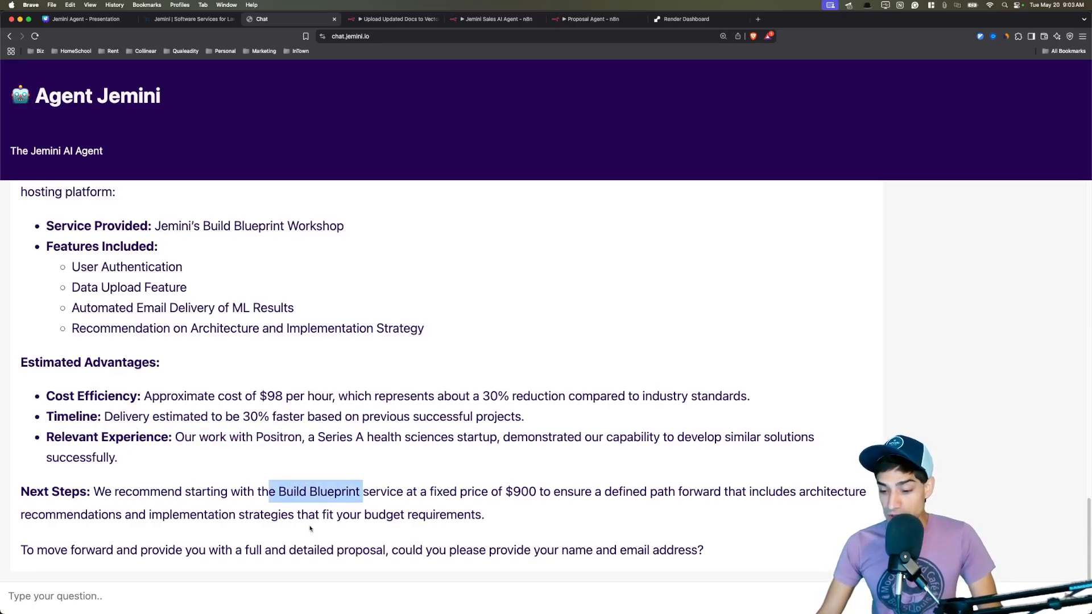
drag(112, 548, 754, 551)
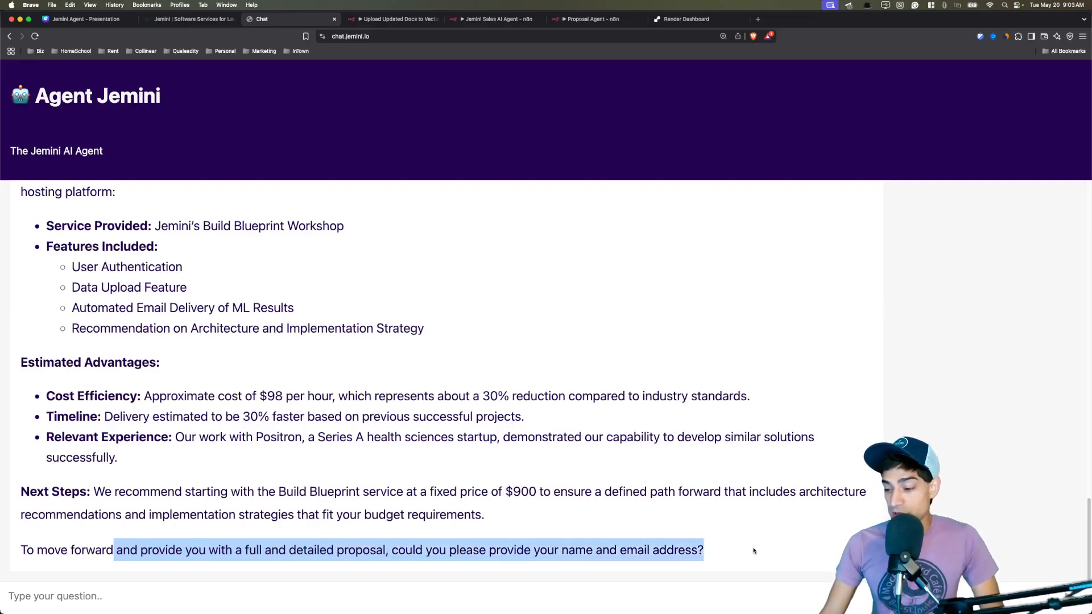
click(754, 550)
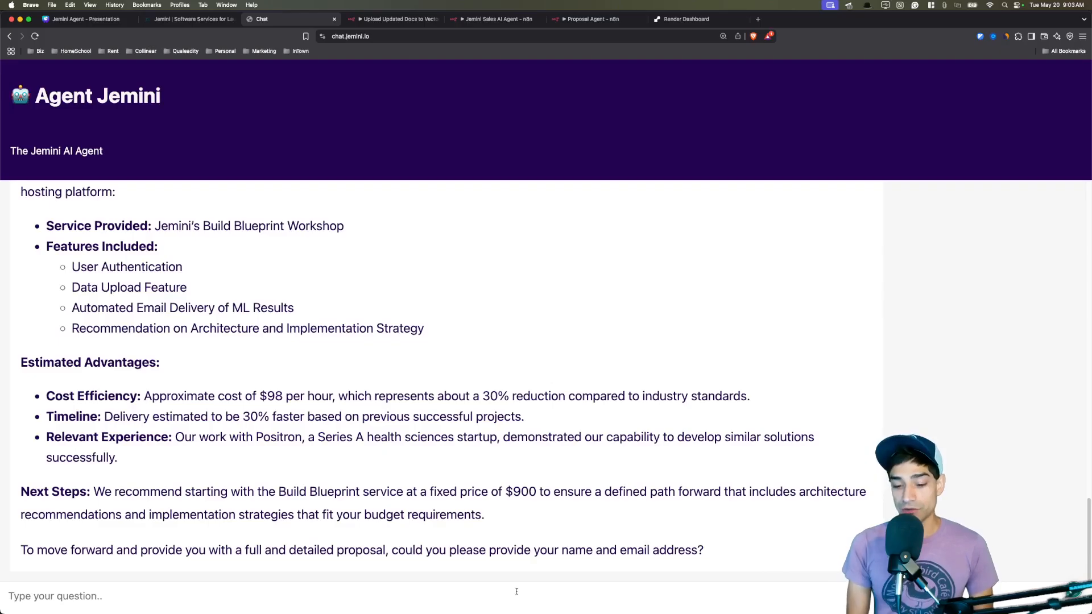
Ask for the full proposal, giving the user's name and e-mail address.
text(Yes, give me a full propo)
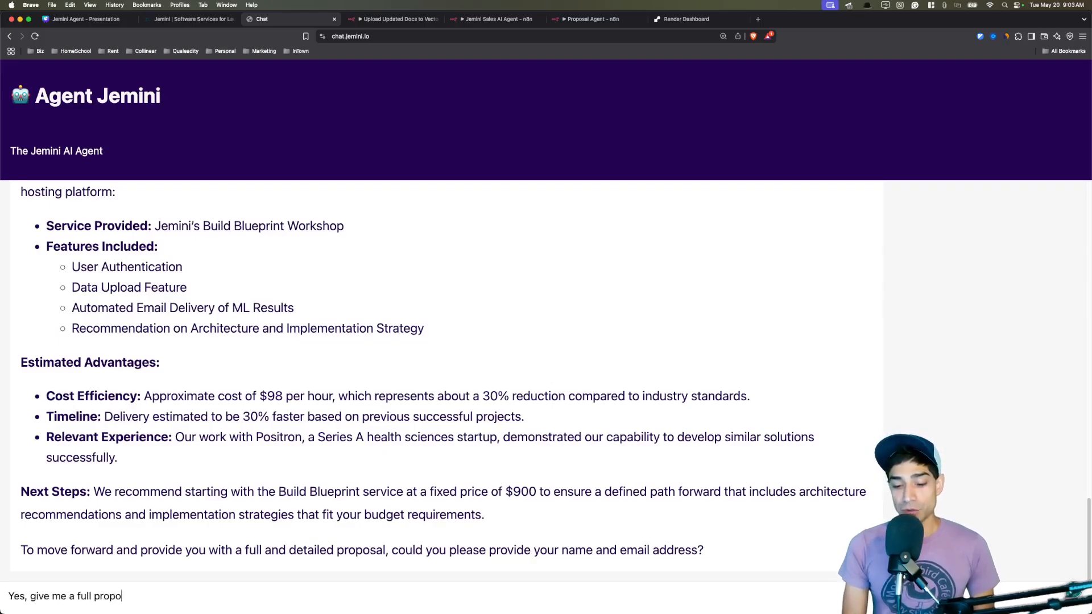
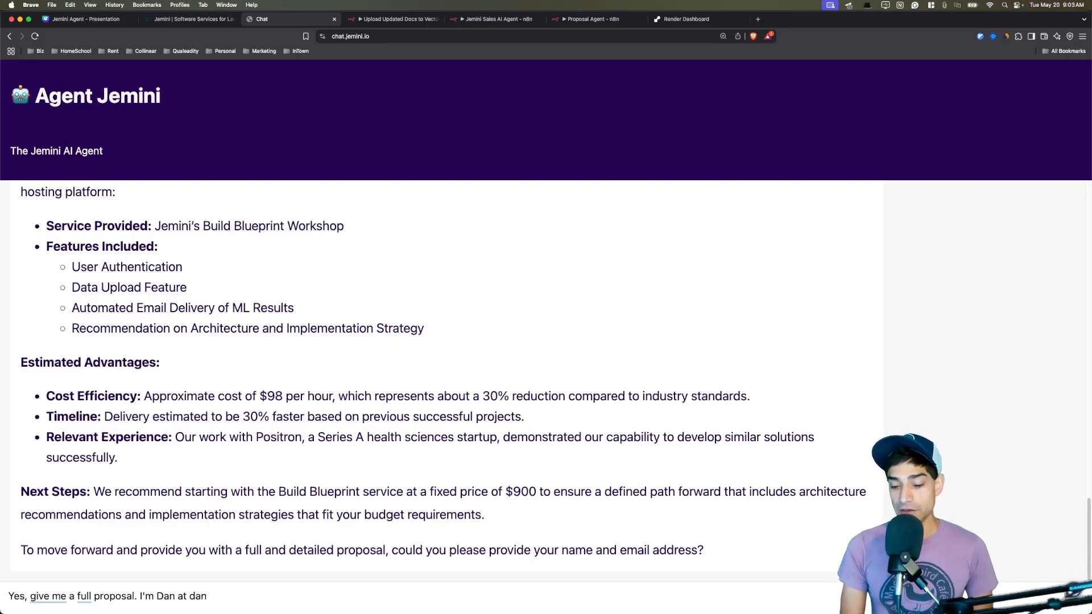
key(Return)
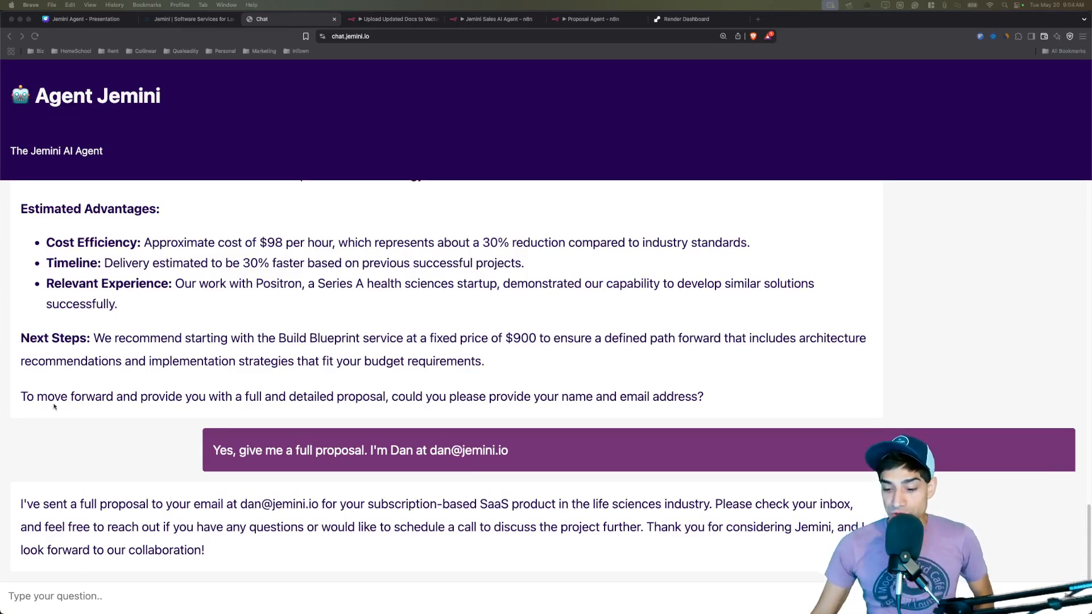
Highlight the emailed-proposal confirmation and the 'Your Full Proposal from Jemini' subject, then scroll the email.
drag(249, 504, 324, 517)
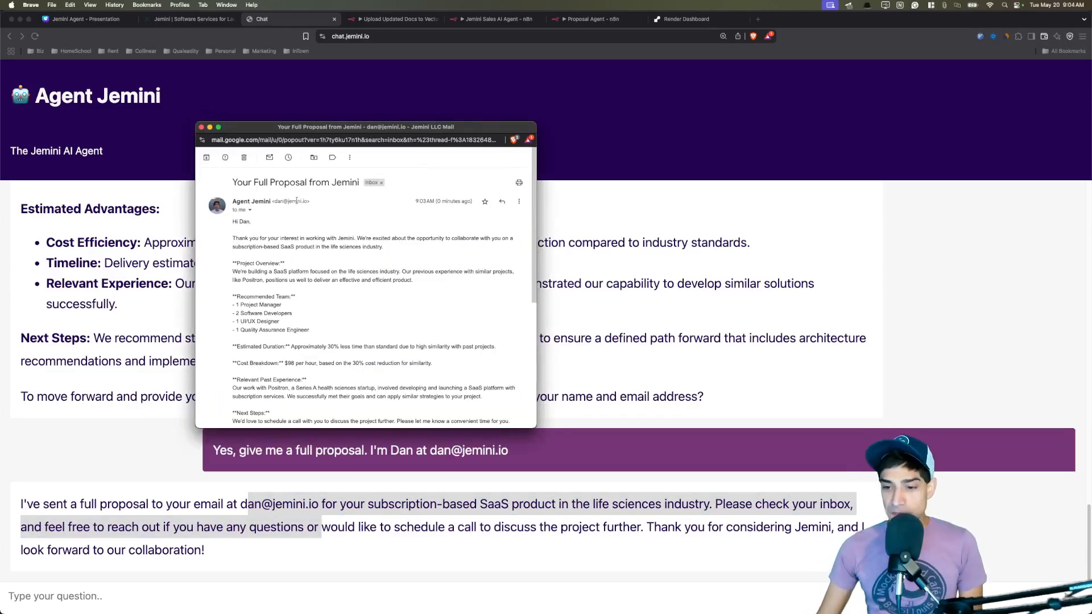
drag(233, 179, 361, 181)
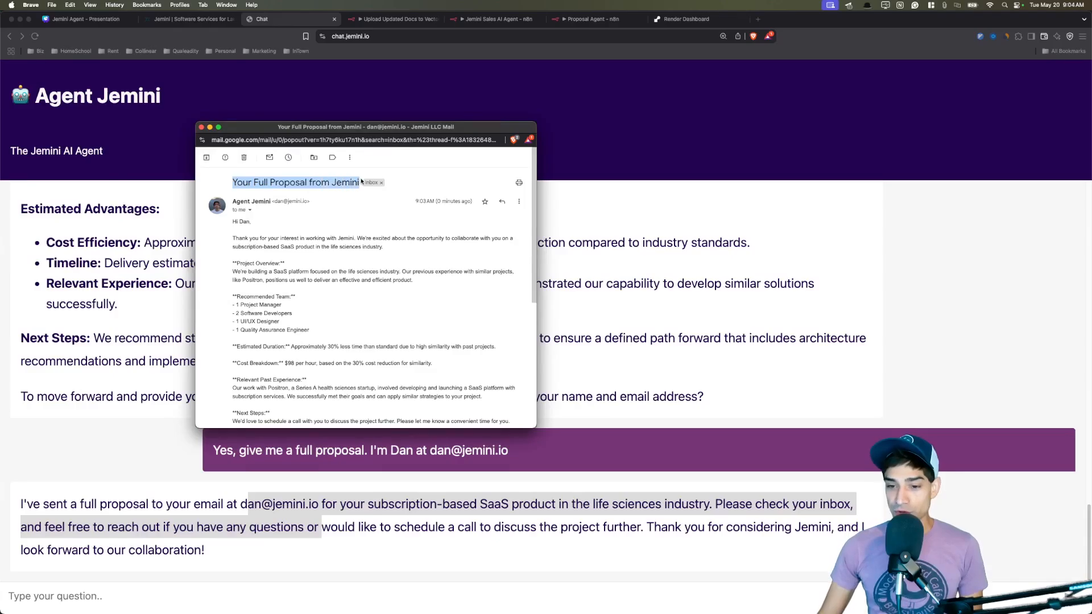
click(278, 244)
scroll(307, 245, down, 2)
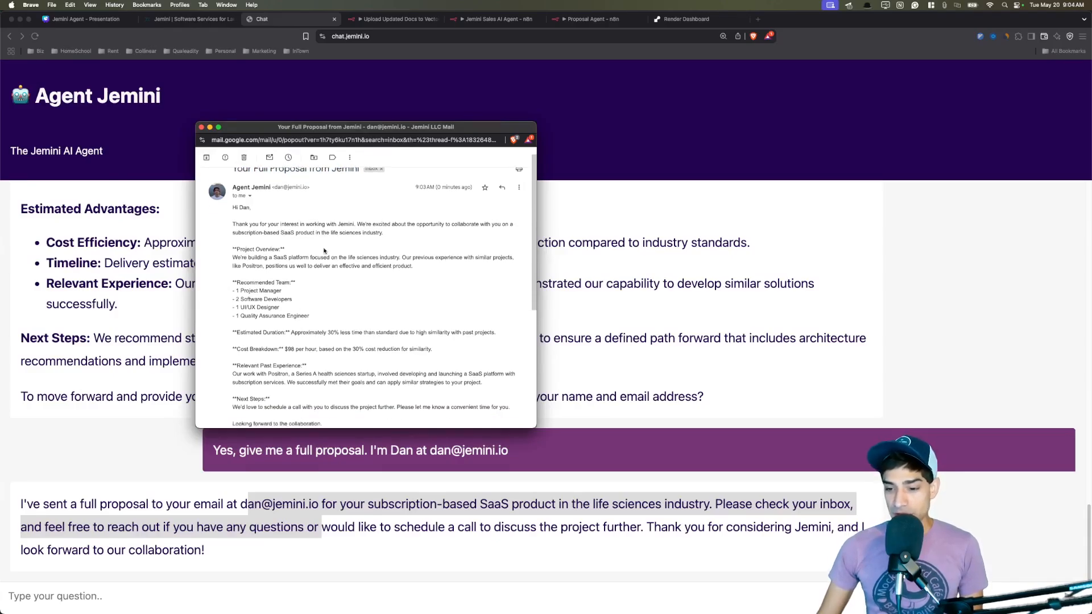
scroll(334, 243, down, 2)
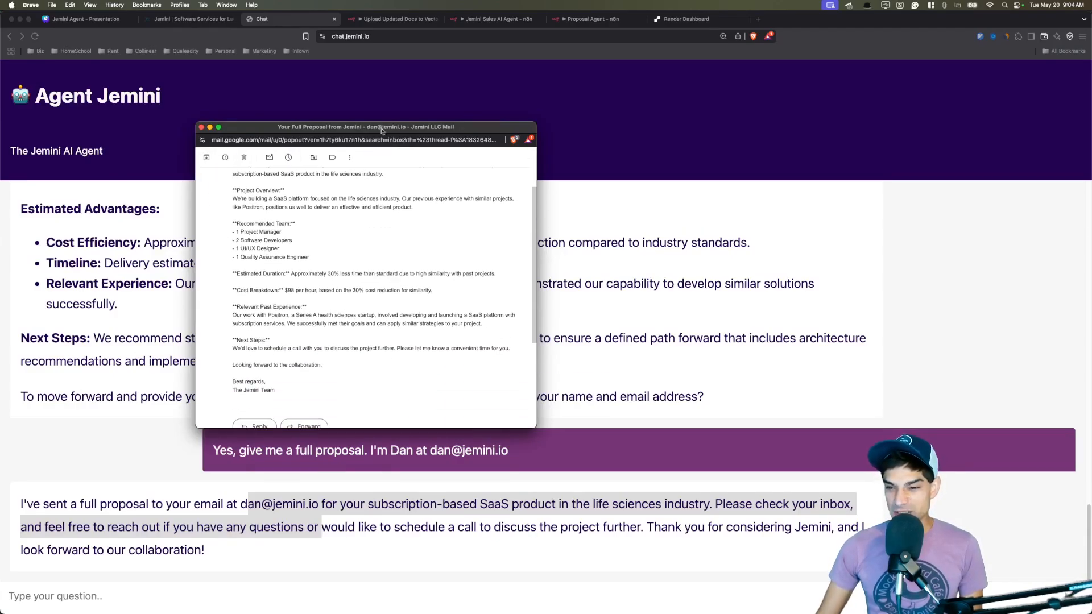
Make the proposal email window taller and highlight the recommended team list.
drag(381, 121, 381, 52)
drag(398, 428, 401, 532)
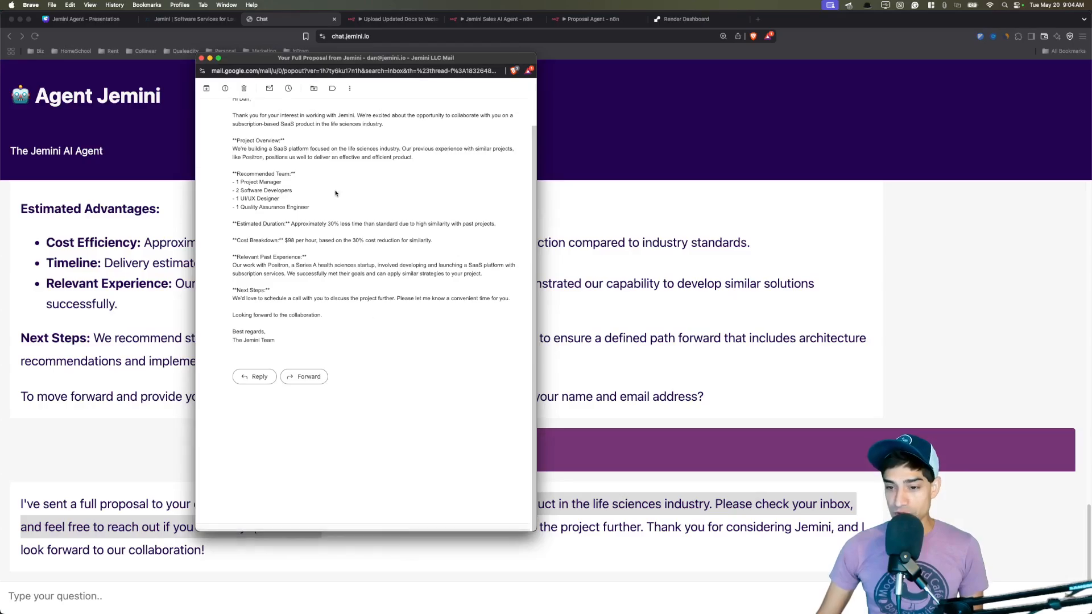
drag(235, 164, 333, 210)
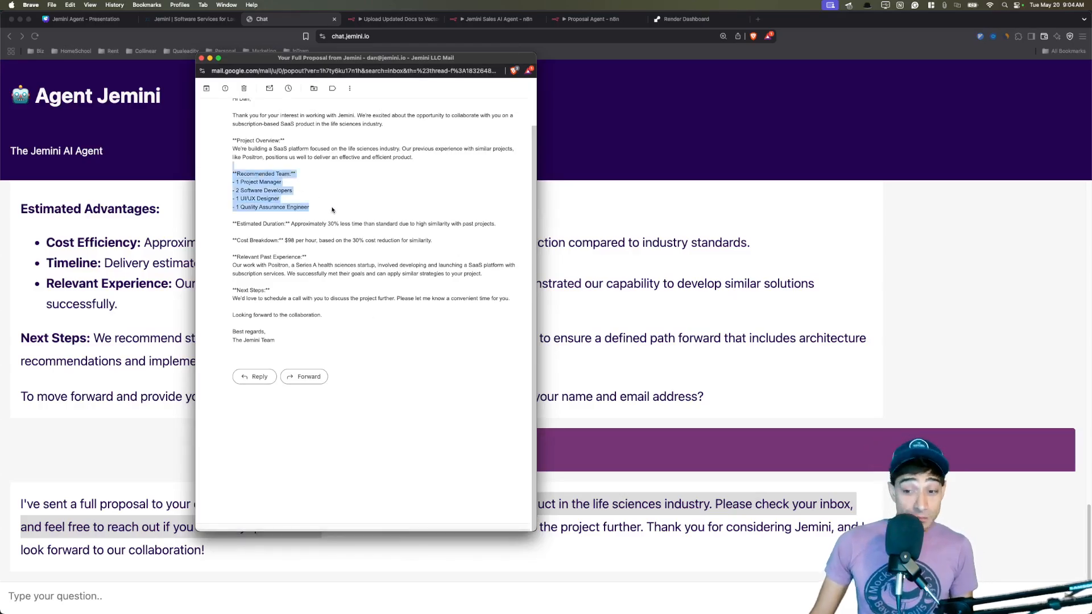
click(260, 241)
scroll(442, 243, up, 2)
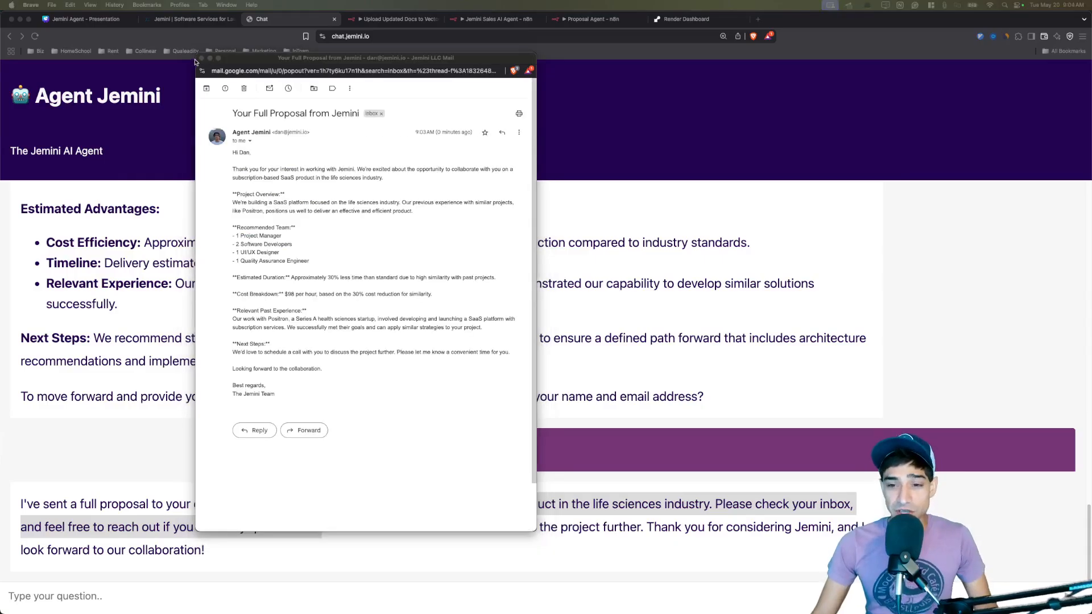
Bring the Notion CRM forward and inspect the ML Web App Development record.
key(super+Tab)
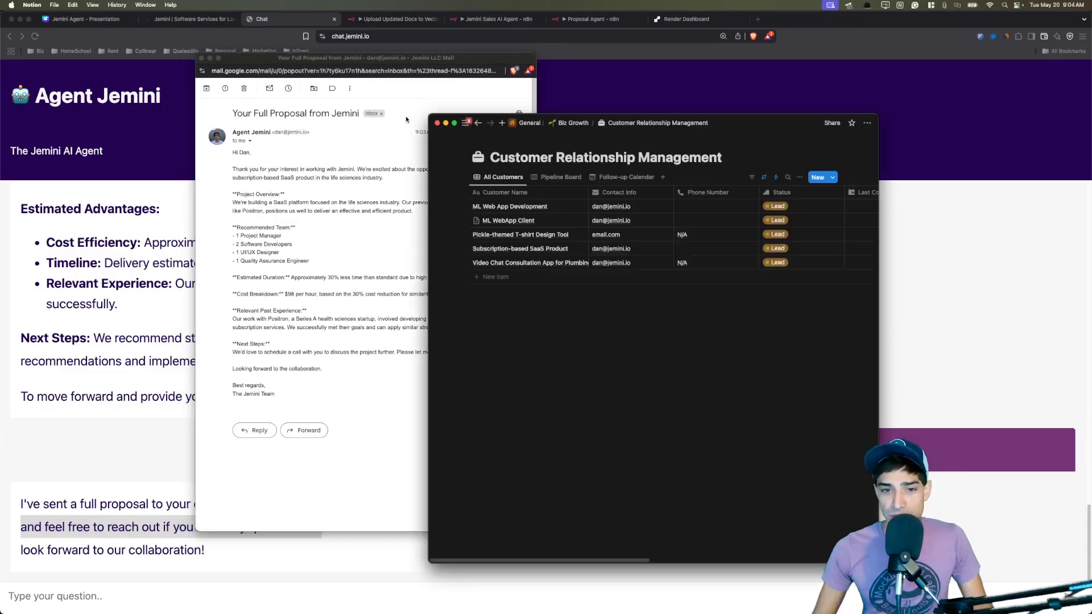
drag(752, 128, 720, 85)
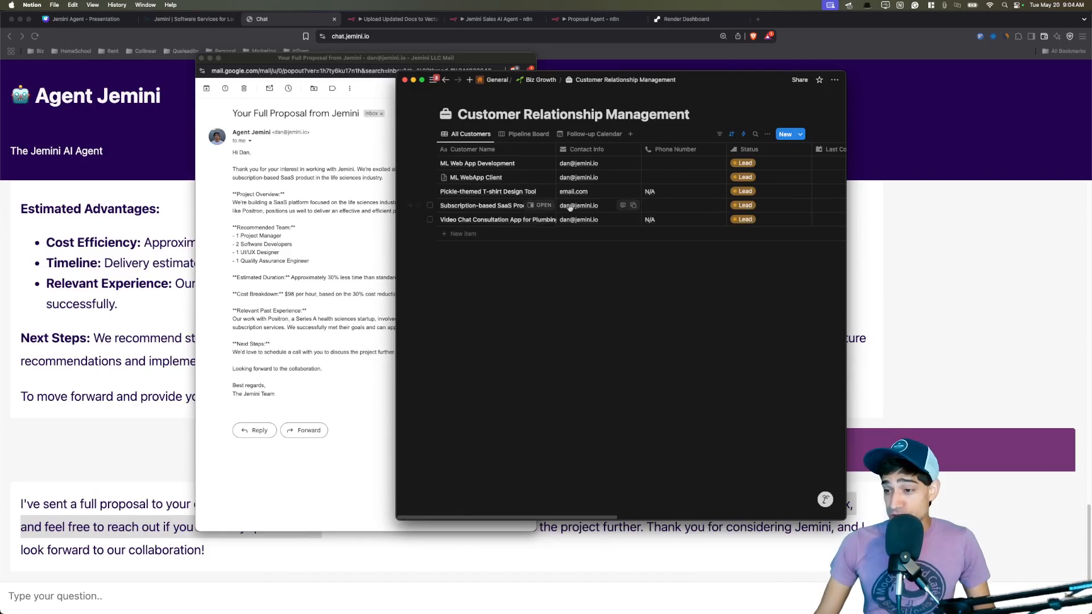
click(541, 166)
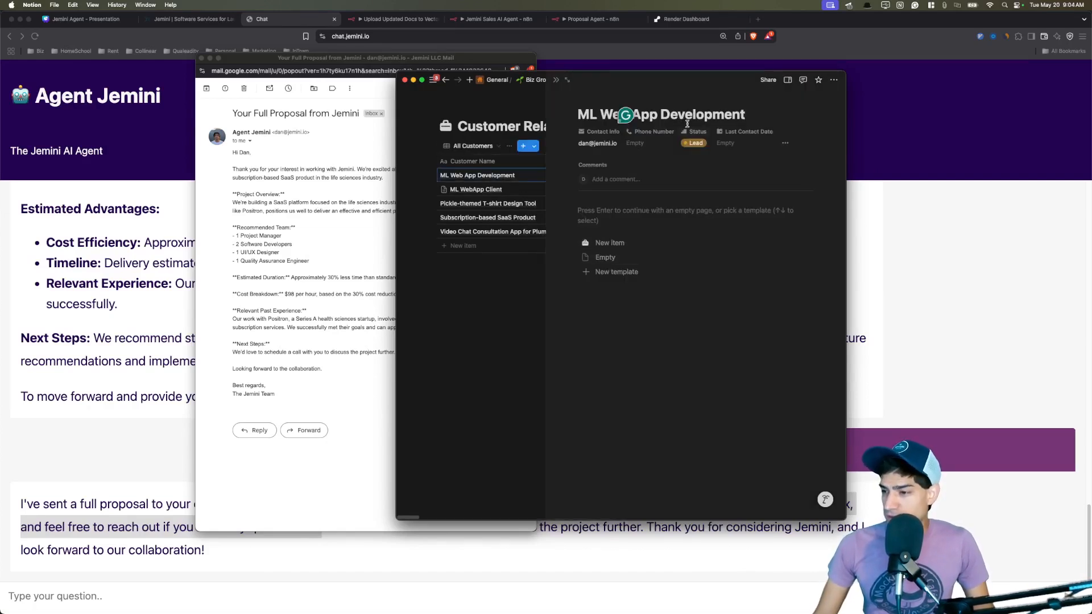
drag(750, 114, 577, 112)
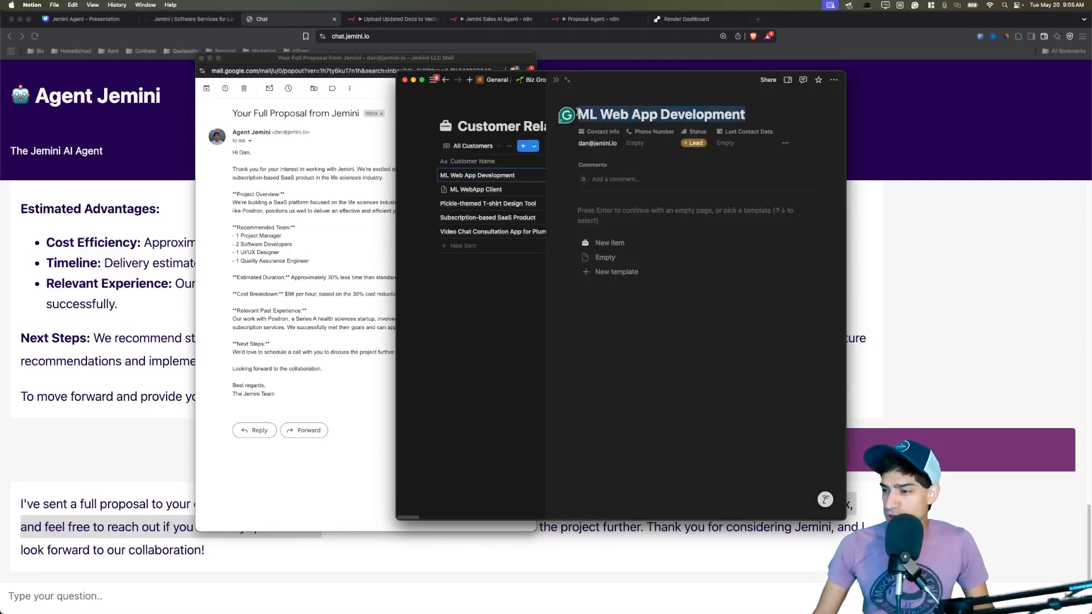
click(556, 80)
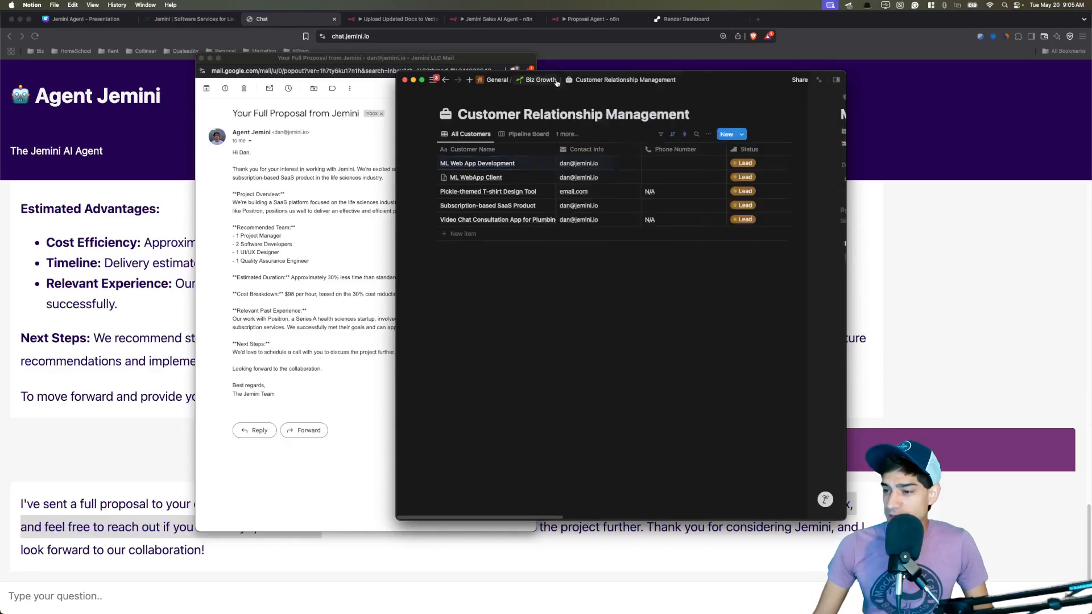
Inspect the ML WebApp Client lead record, then scroll the CRM table across its columns.
click(539, 178)
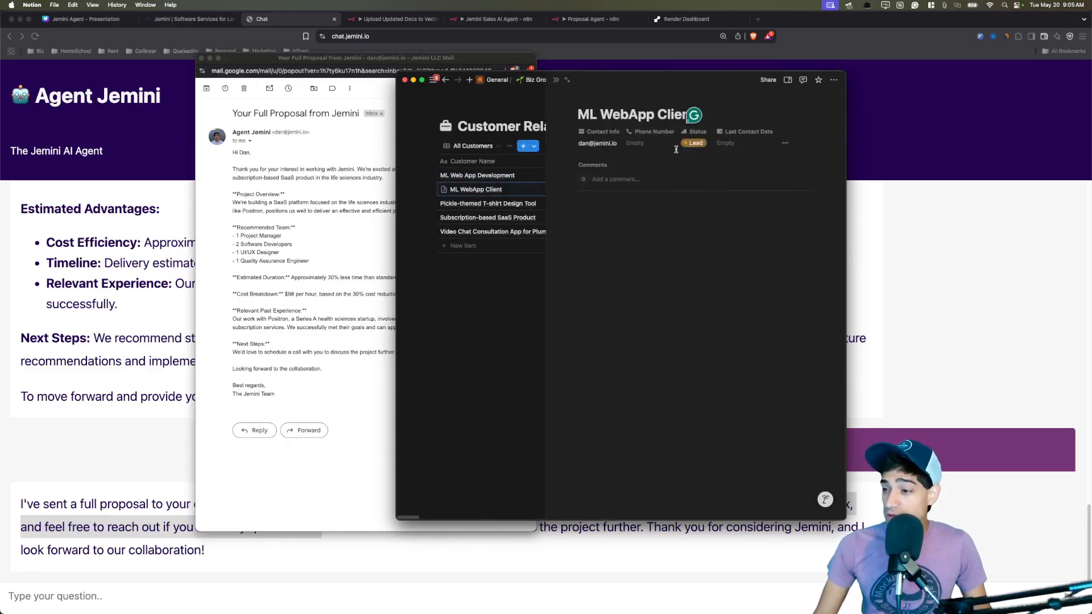
click(556, 79)
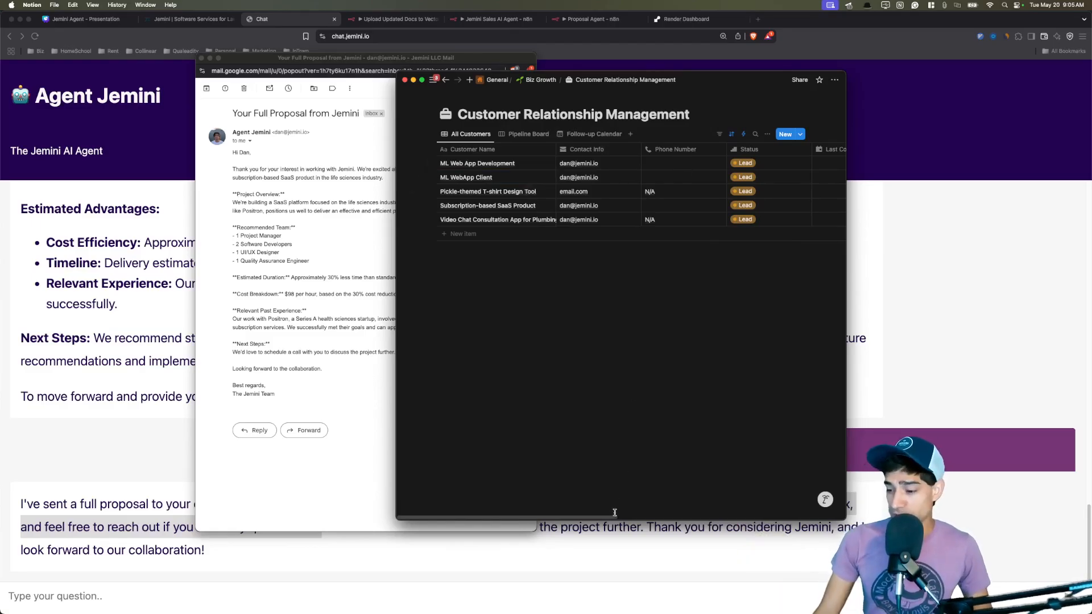
drag(614, 517, 745, 510)
scroll(746, 509, left, 10)
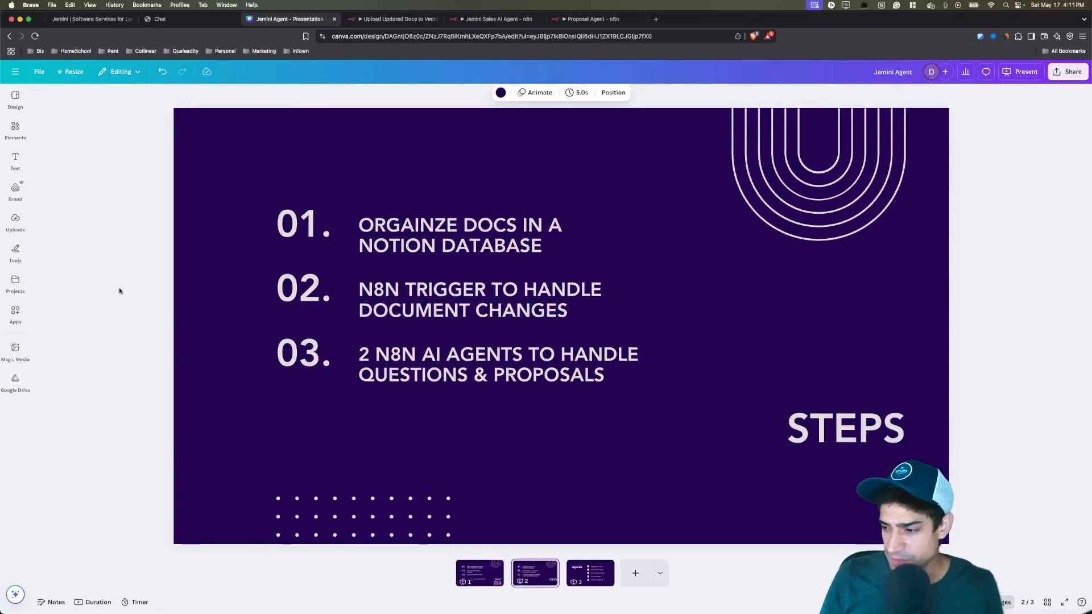
Advance the Canva deck to the Agenda slide and bring Notion's AI Documents database forward.
scroll(118, 287, down, 1)
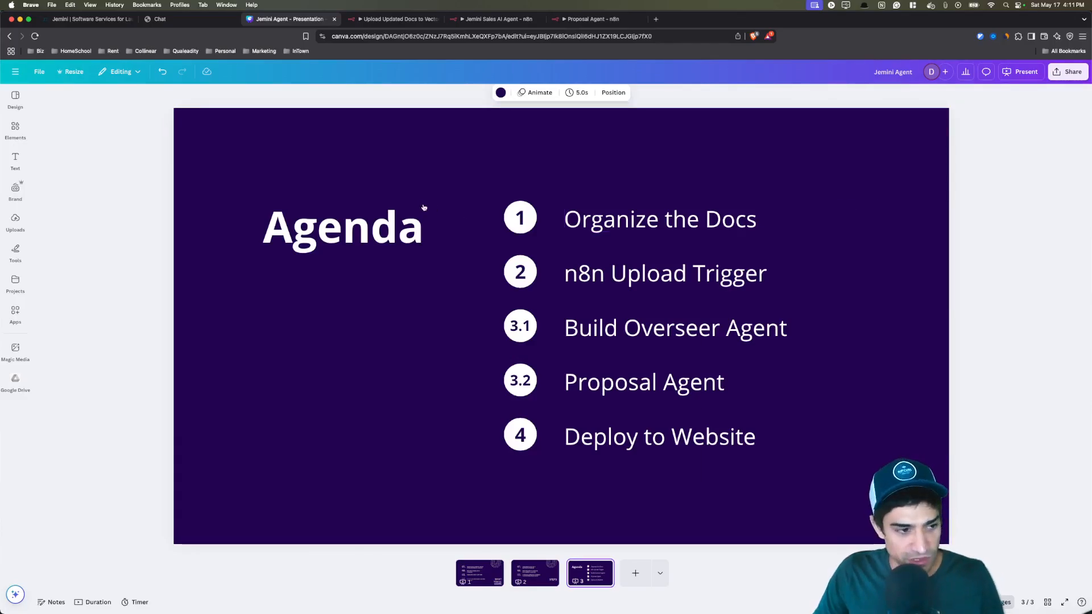
key(super+Tab)
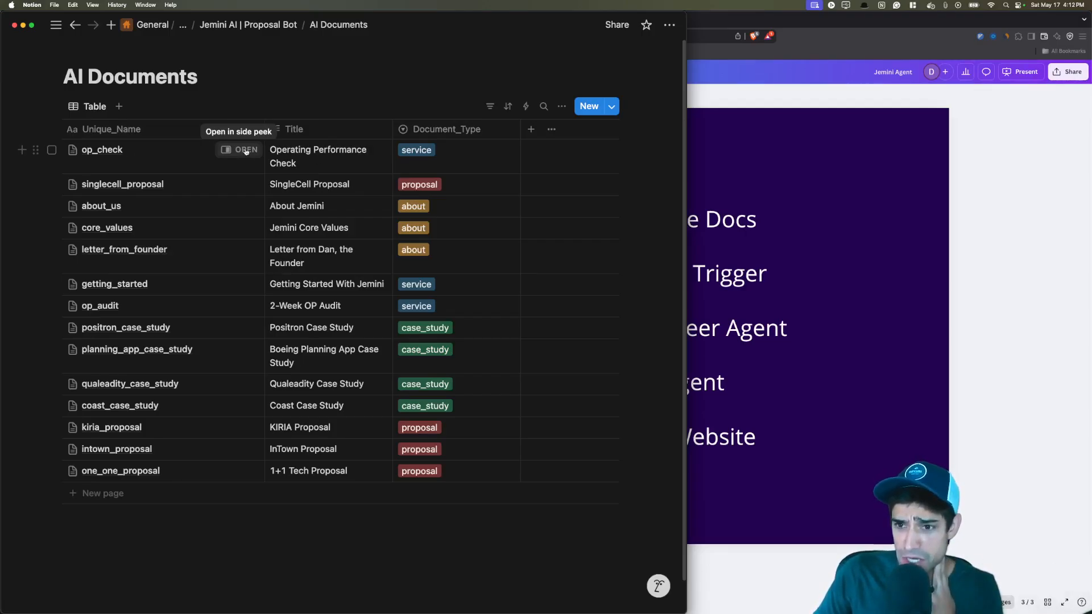
Open the op_check document in side peek and select passages while reading it.
click(246, 151)
scroll(455, 284, down, 2)
drag(329, 187, 501, 308)
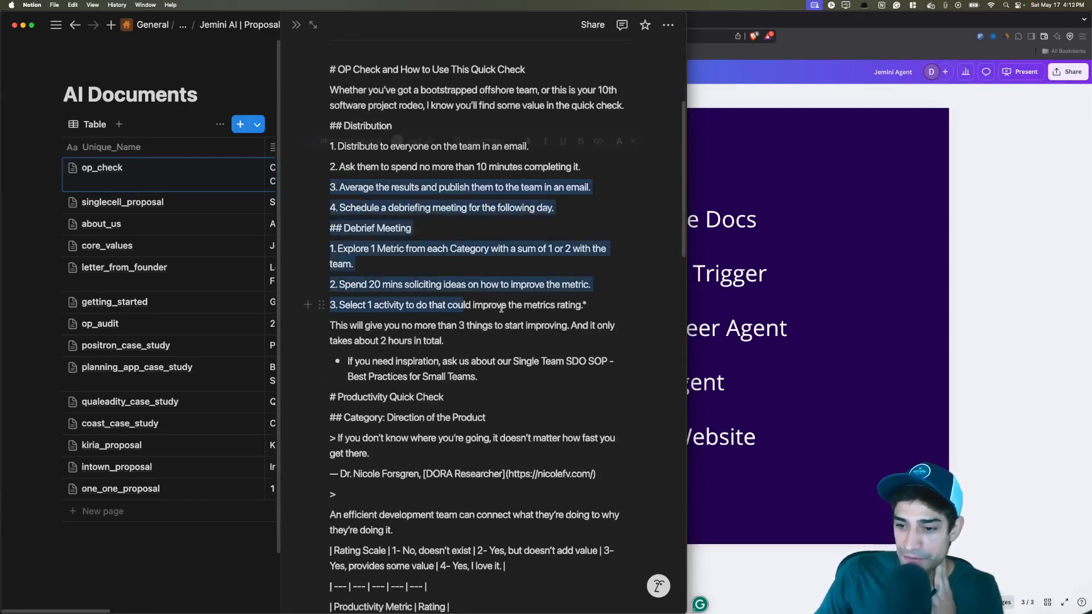
click(501, 308)
scroll(492, 301, down, 5)
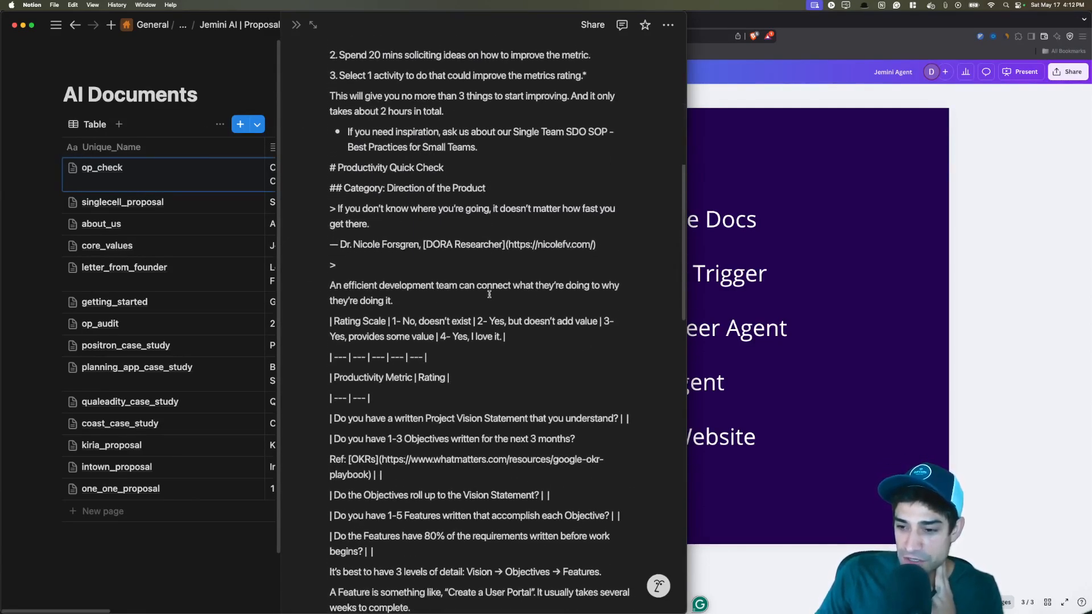
scroll(489, 294, down, 1)
drag(414, 374, 379, 267)
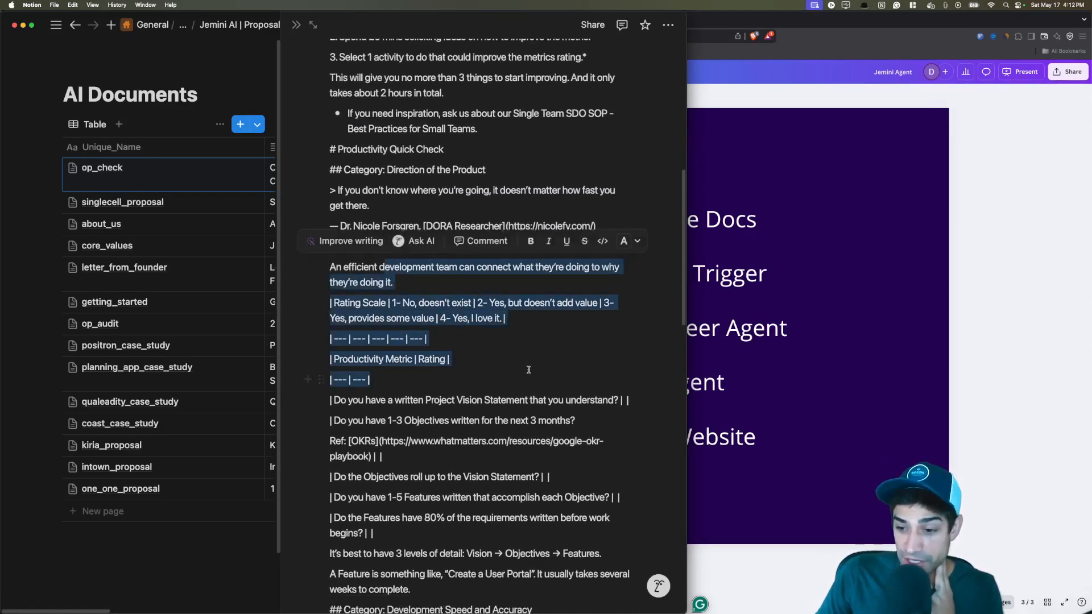
drag(528, 370, 352, 318)
scroll(470, 351, down, 4)
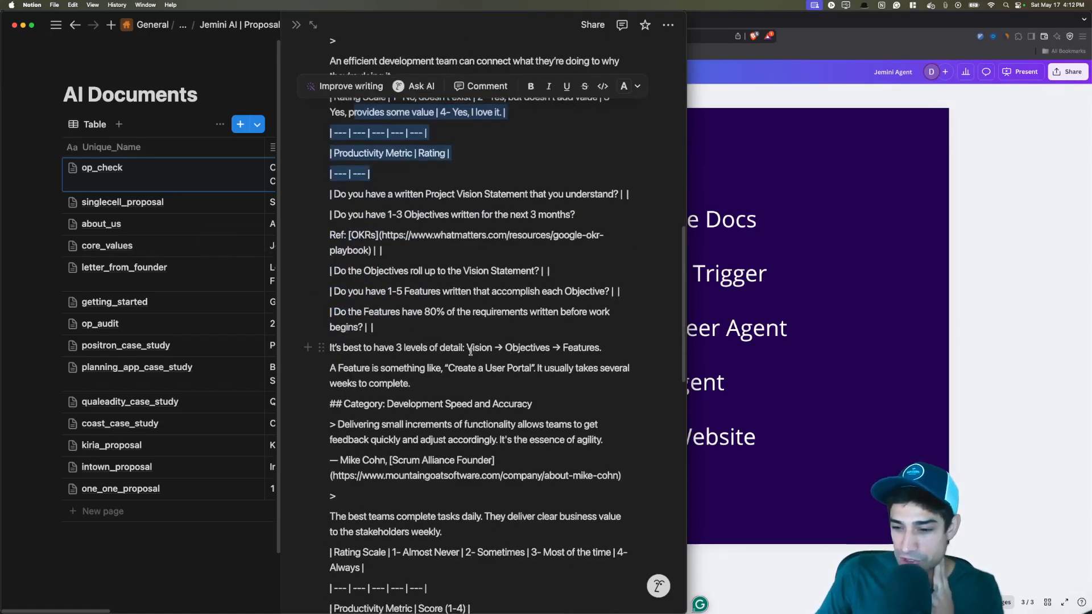
click(470, 351)
Finish reading op_check, close it, and bring the Canva Agenda slide back to front.
scroll(460, 341, down, 6)
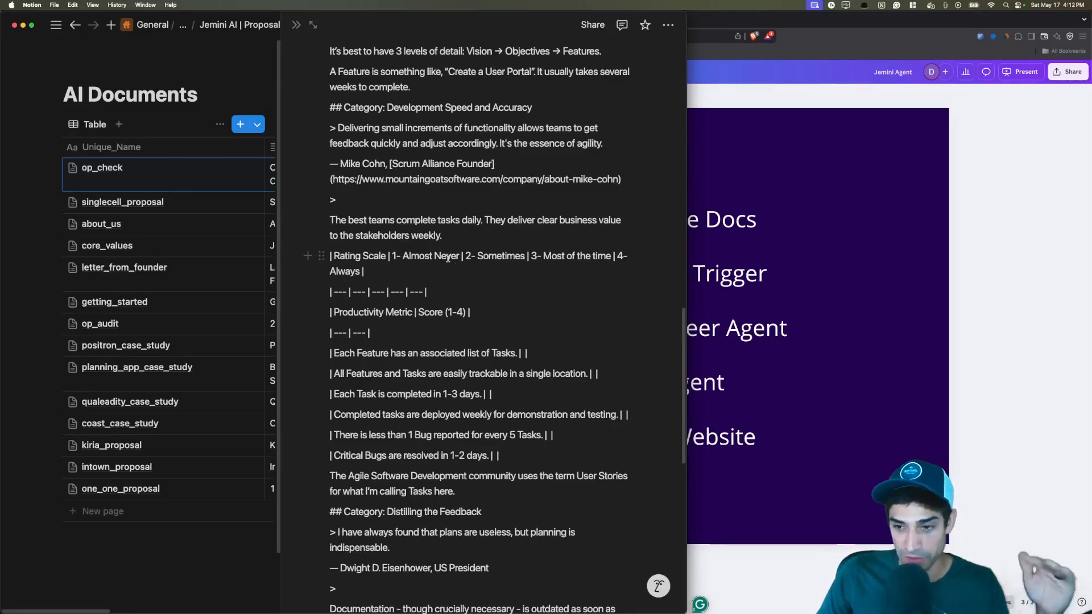
scroll(441, 246, down, 3)
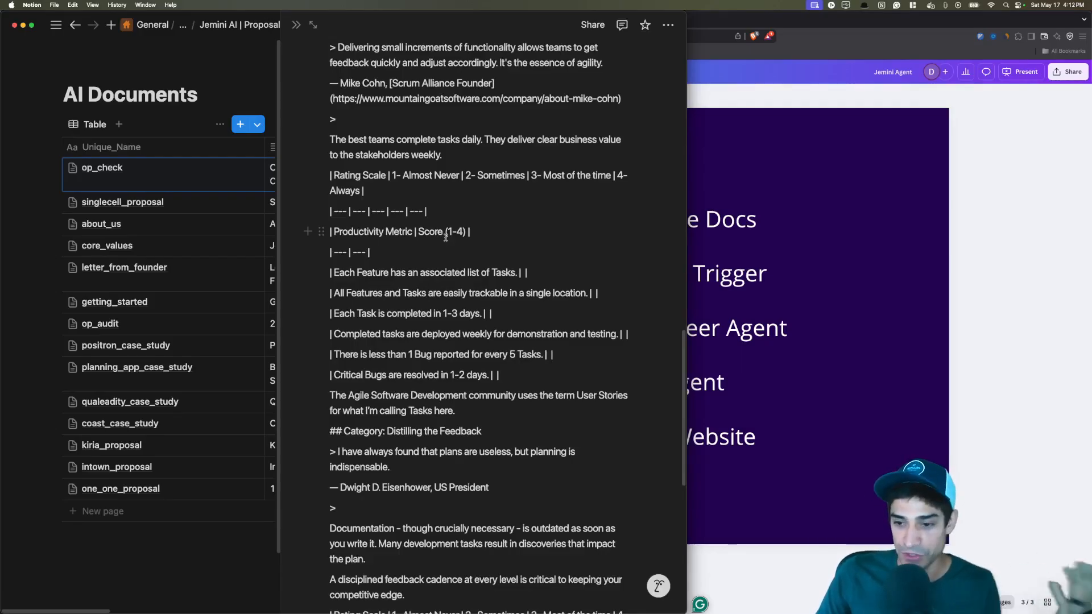
scroll(445, 237, up, 15)
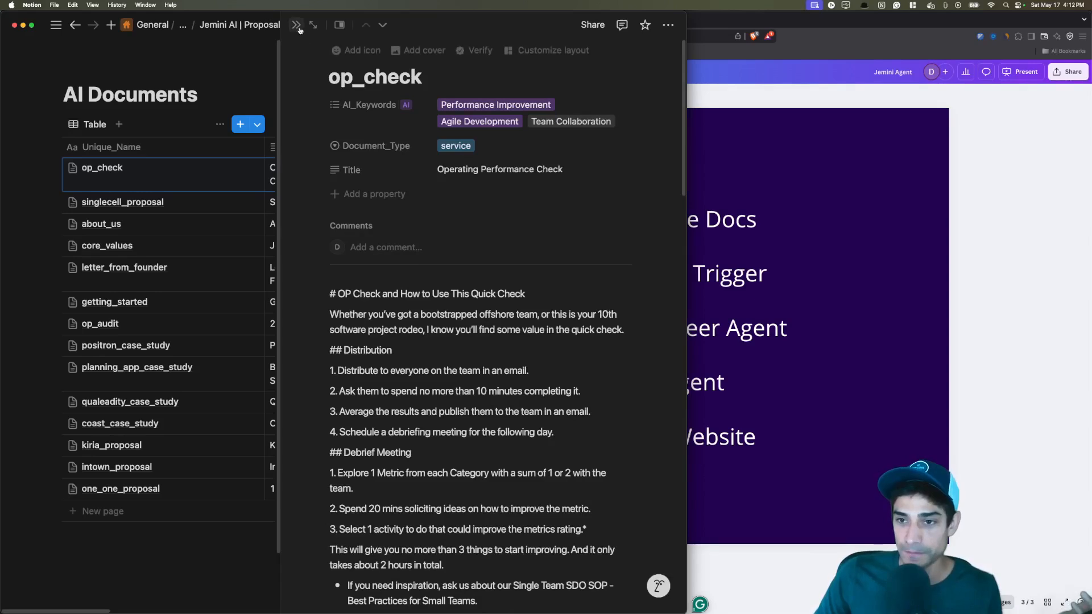
click(296, 24)
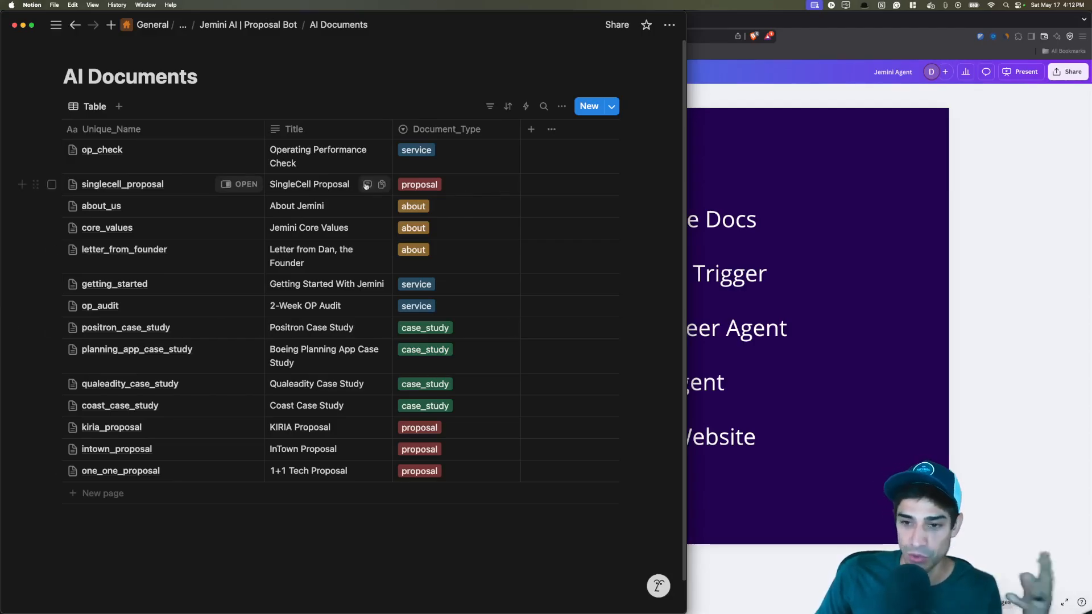
click(880, 245)
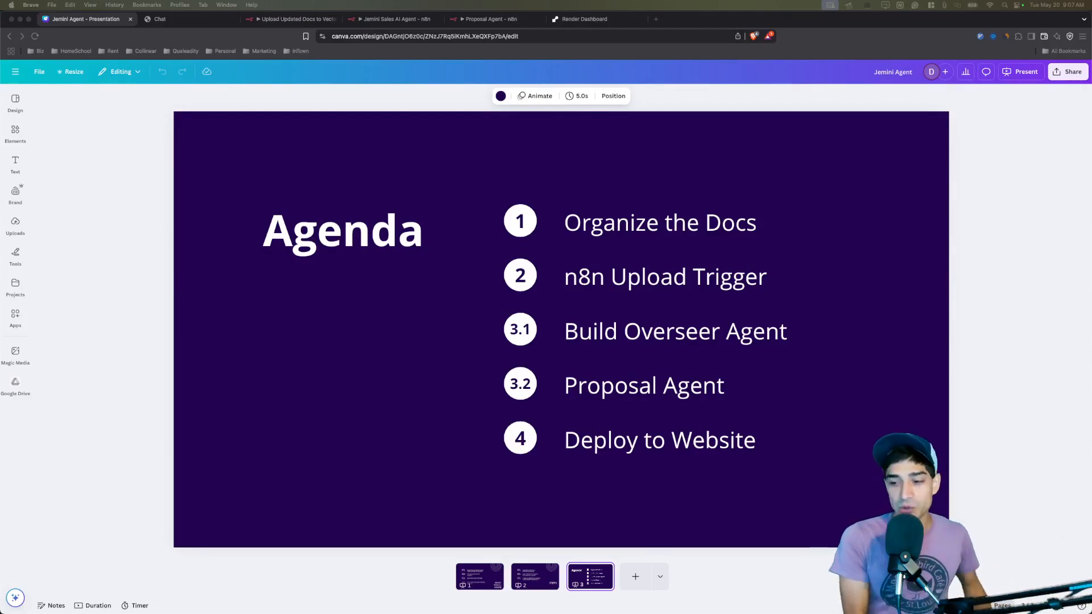
Switch from Canva to the n8n 'Upload Updated Docs to VectorDB' workflow tab.
click(297, 18)
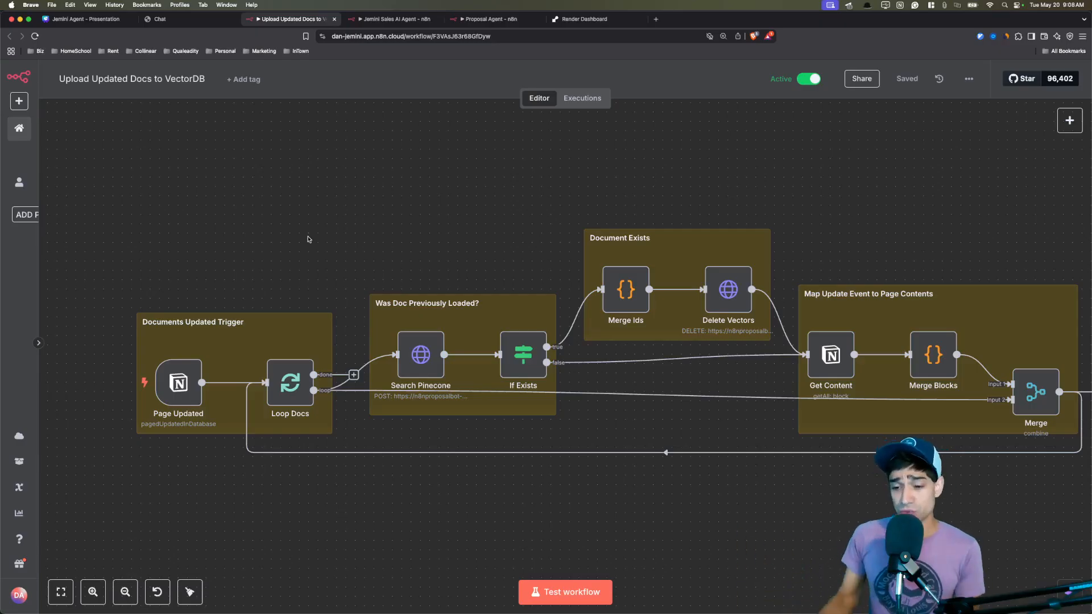
mouse_move(184, 389)
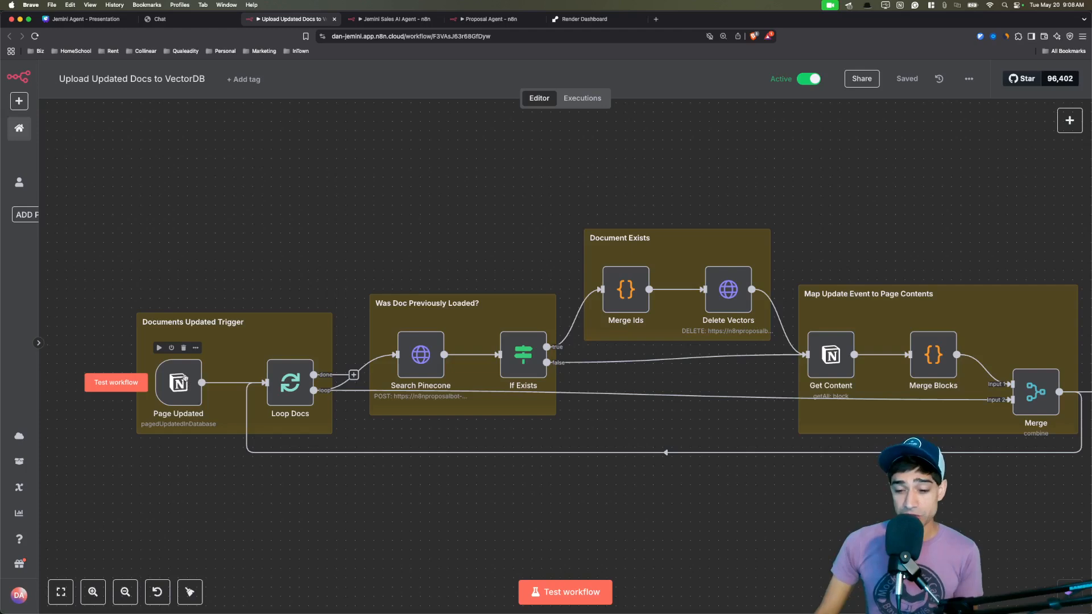
double_click(187, 381)
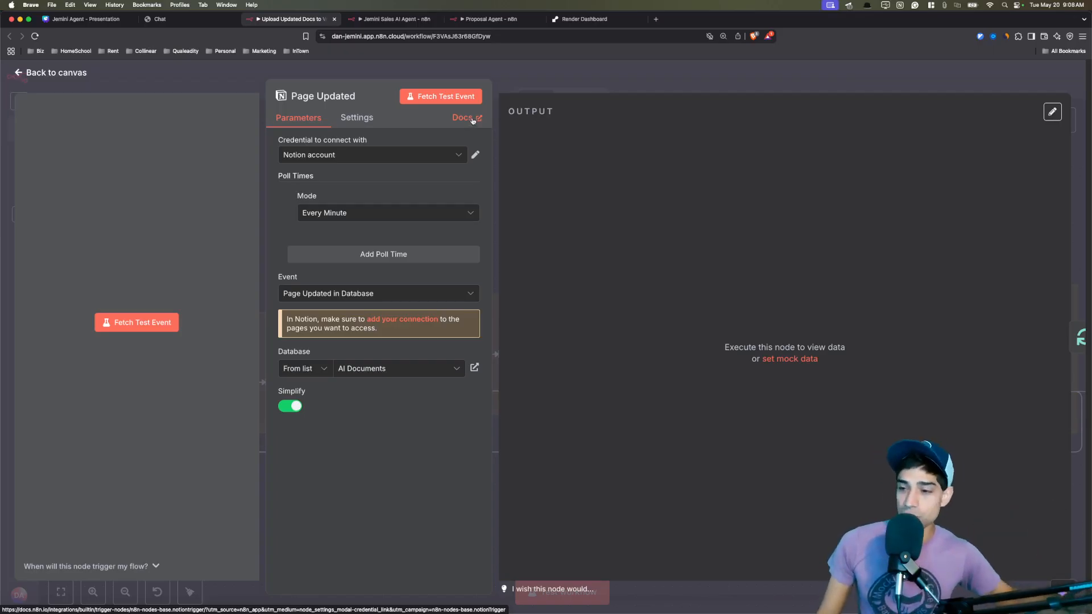
key(Escape)
scroll(470, 201, right, 10)
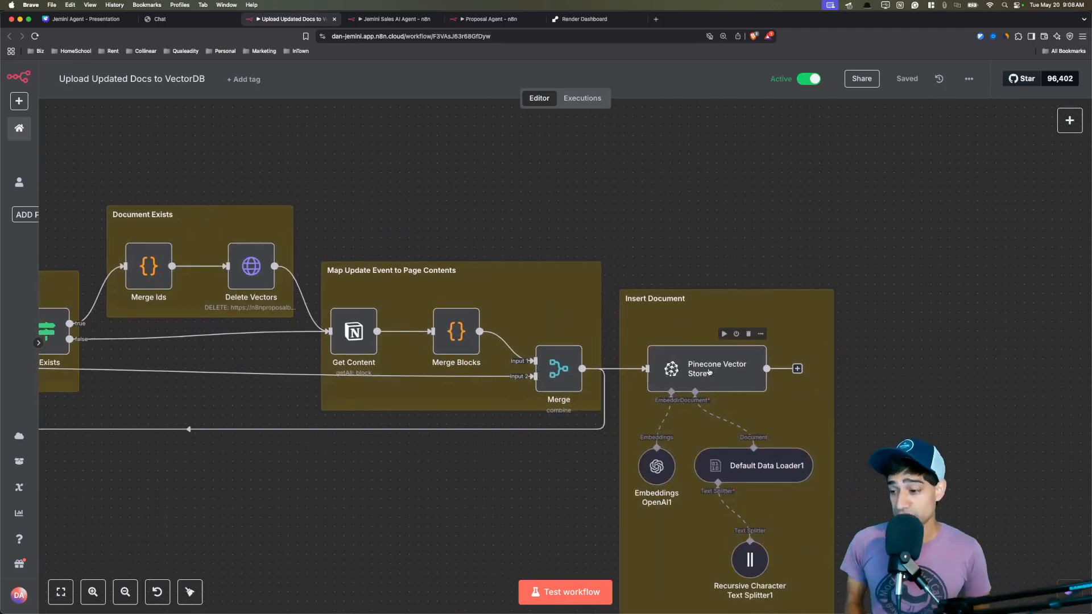
double_click(709, 372)
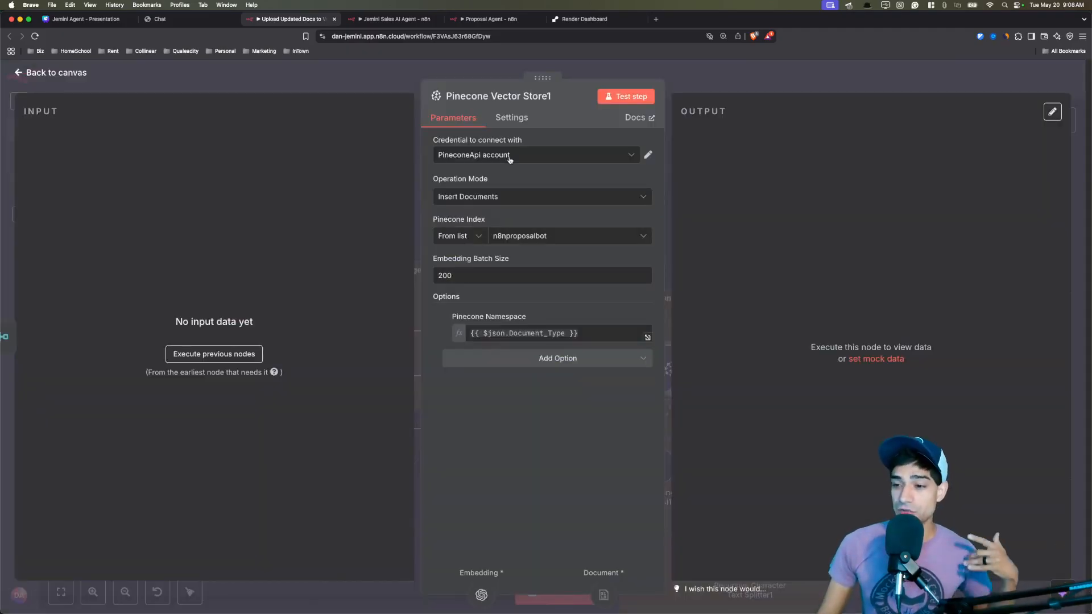
click(383, 91)
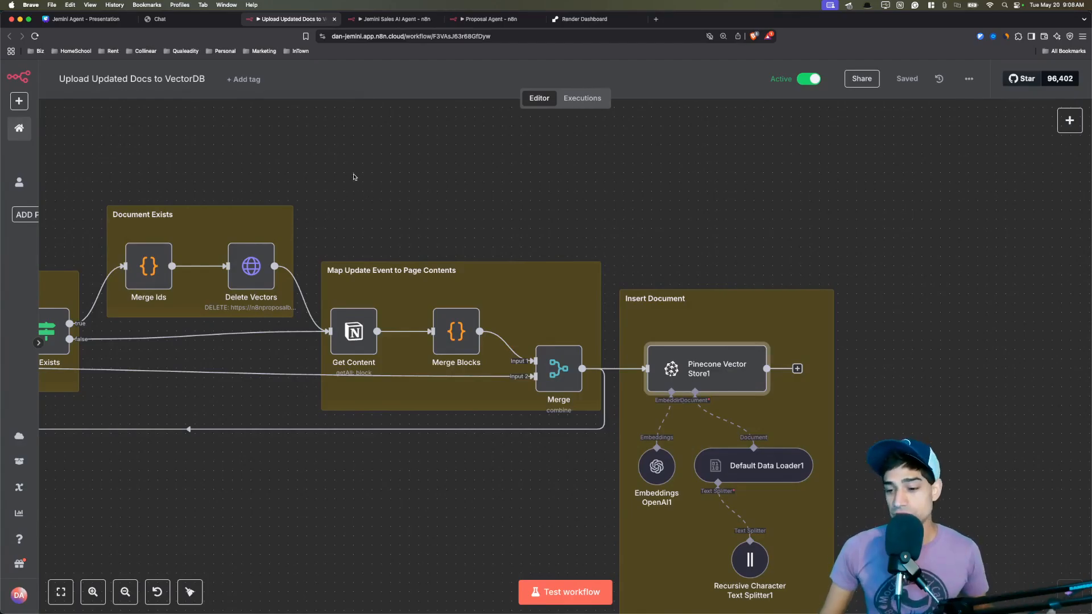
scroll(387, 176, left, 10)
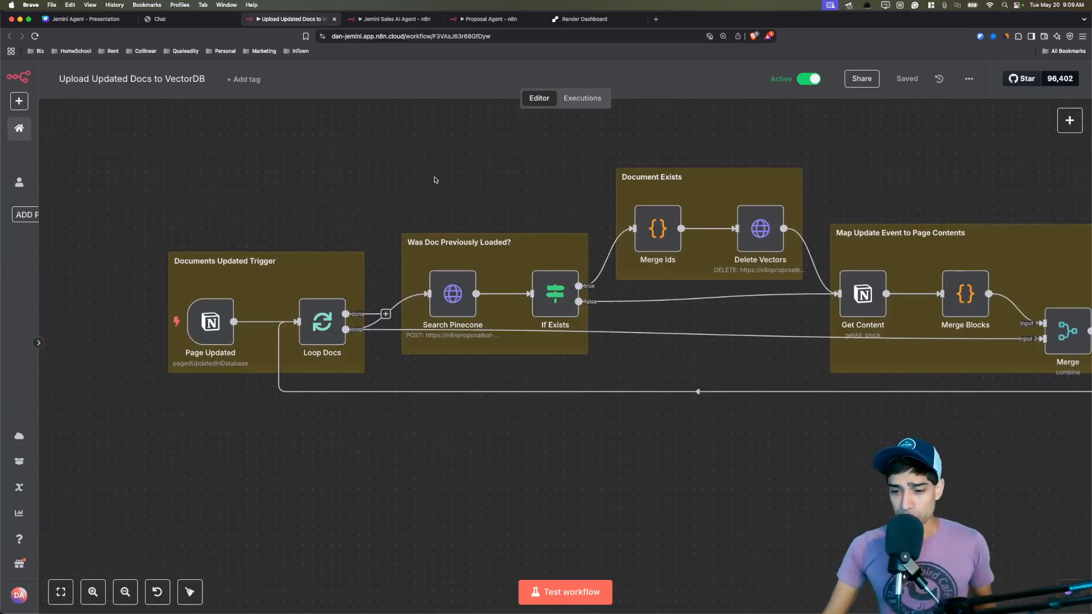
mouse_move(222, 323)
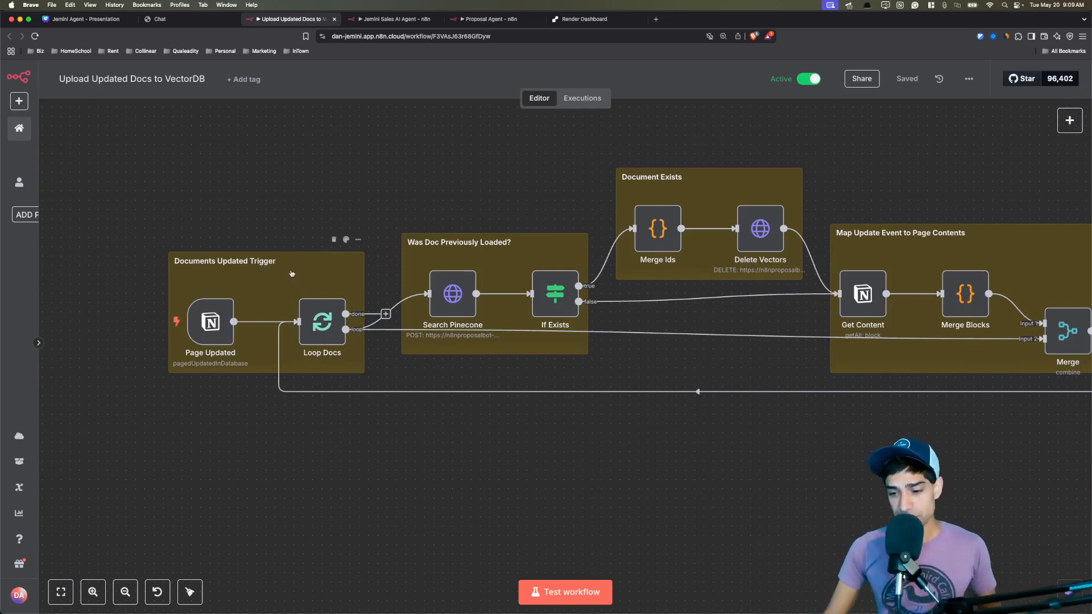
mouse_move(312, 321)
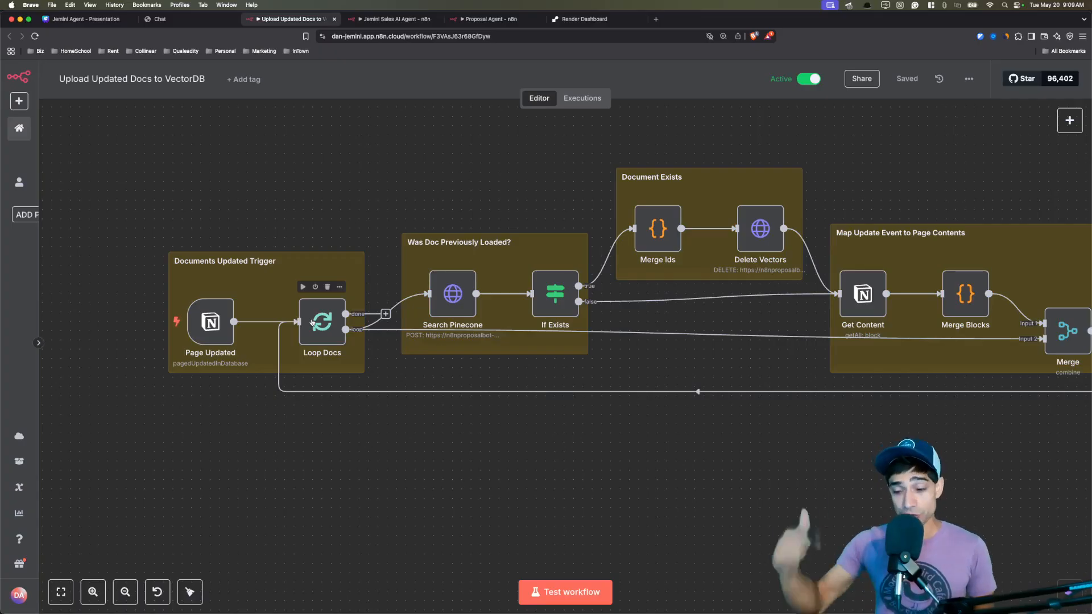
scroll(398, 182, right, 3)
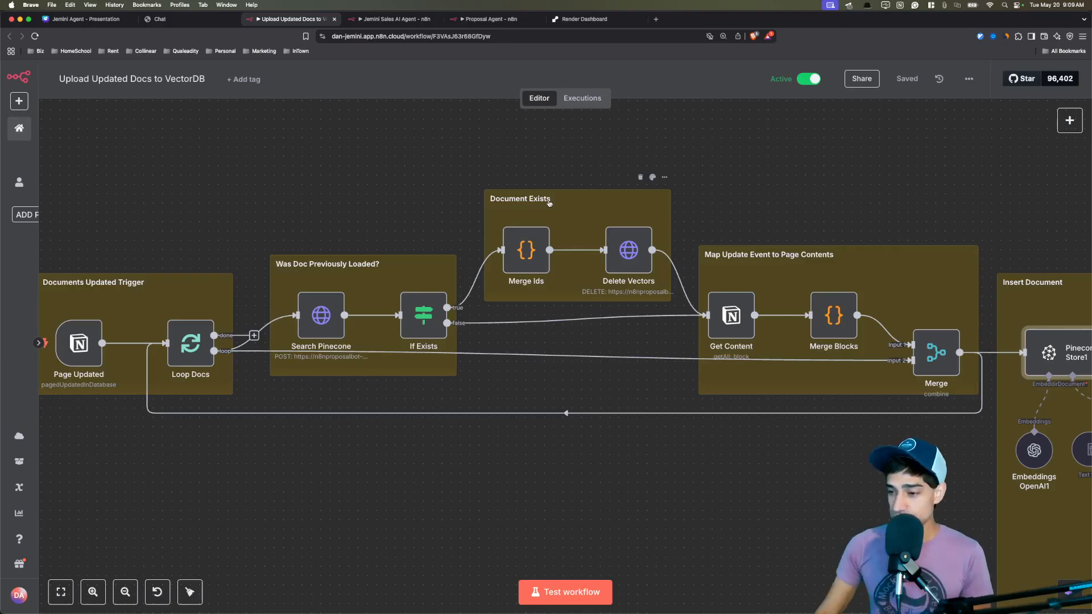
scroll(744, 208, right, 5)
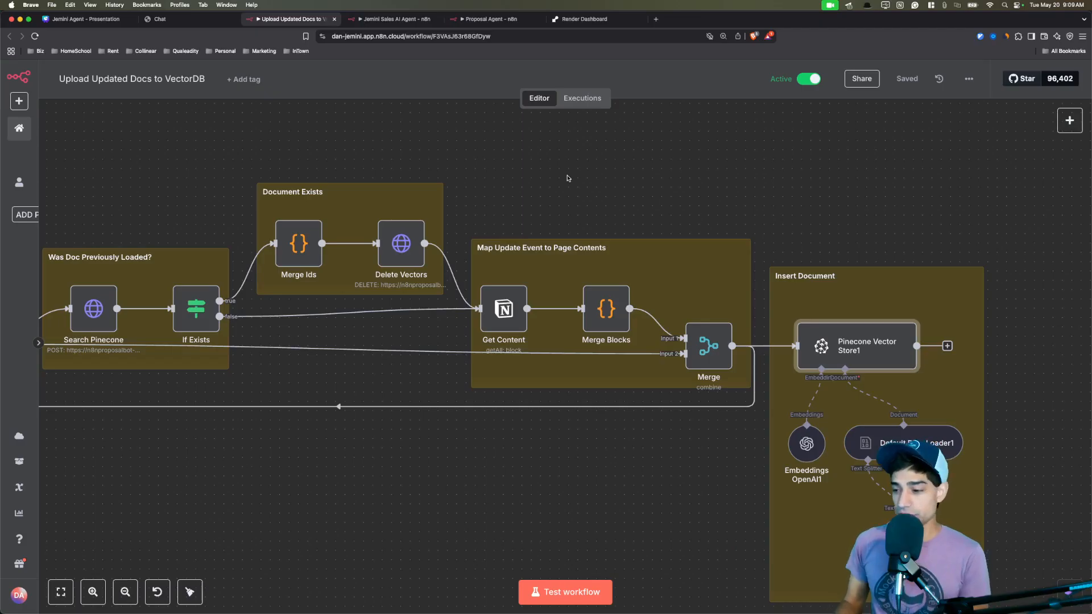
drag(676, 197, 478, 170)
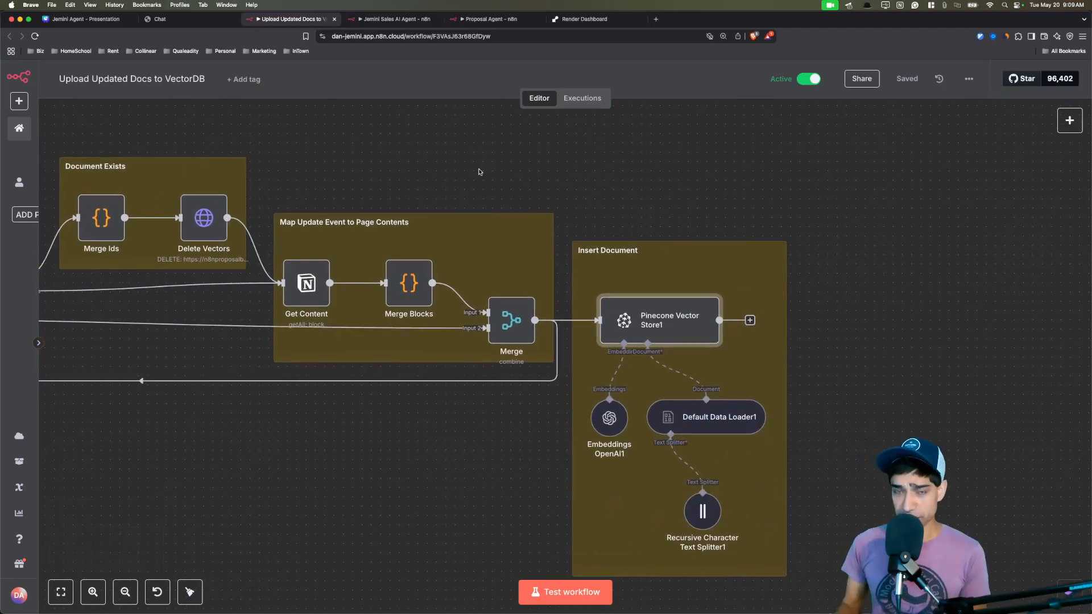
scroll(239, 201, left, 10)
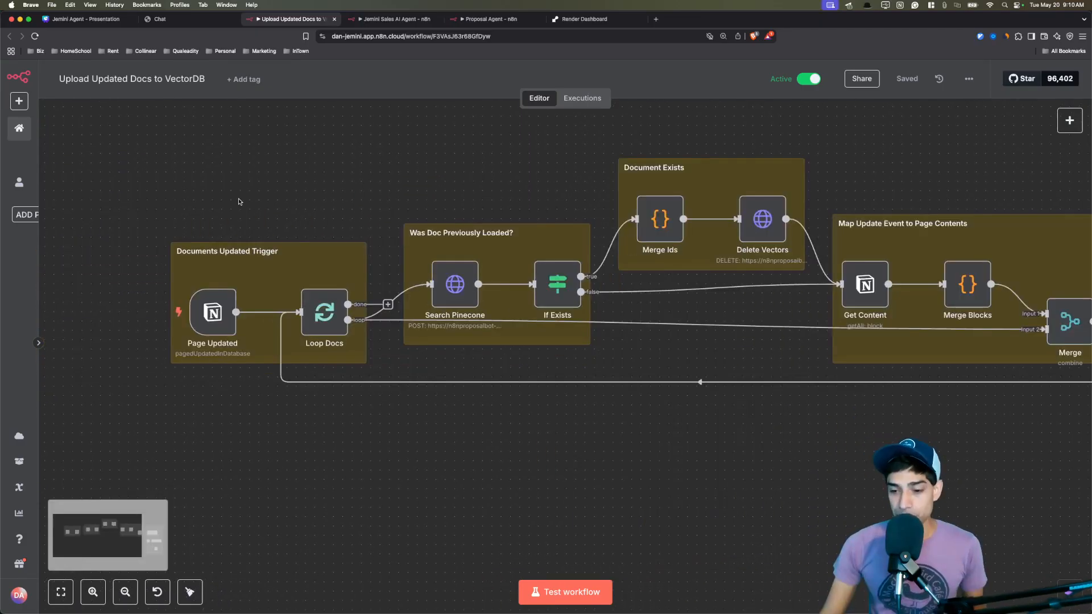
Reopen the Page Updated trigger's settings, then dismiss them back to the workflow canvas.
double_click(215, 324)
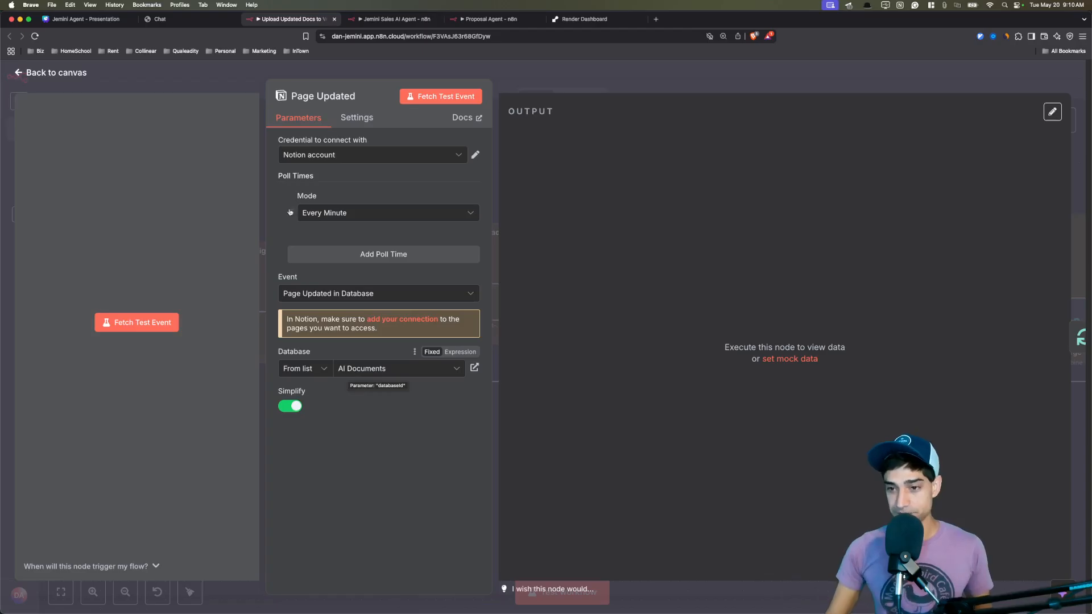
key(Escape)
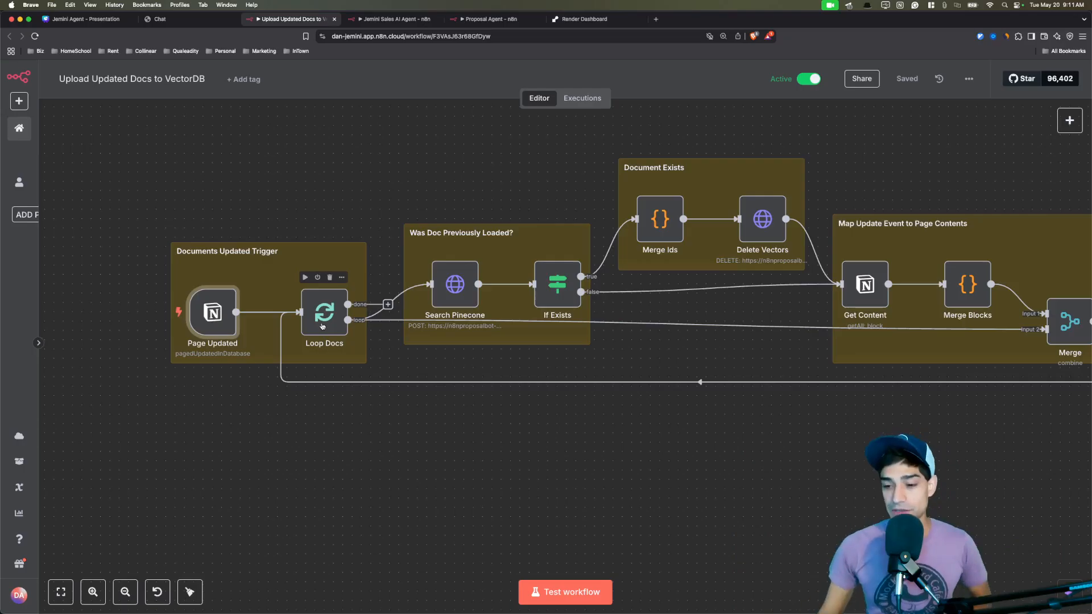
double_click(321, 326)
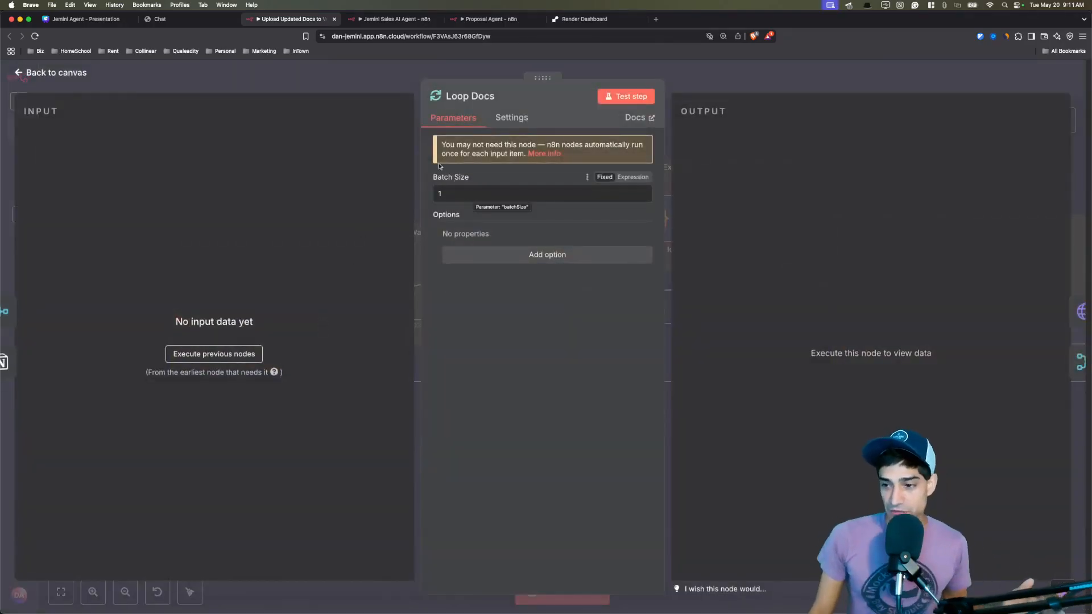
click(382, 72)
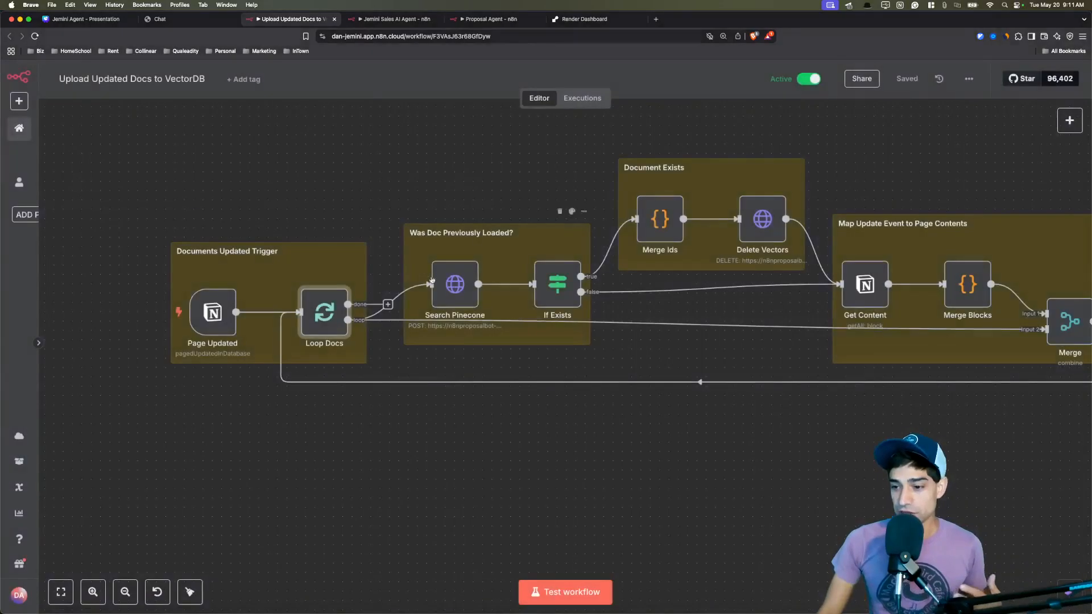
scroll(447, 284, right, 5)
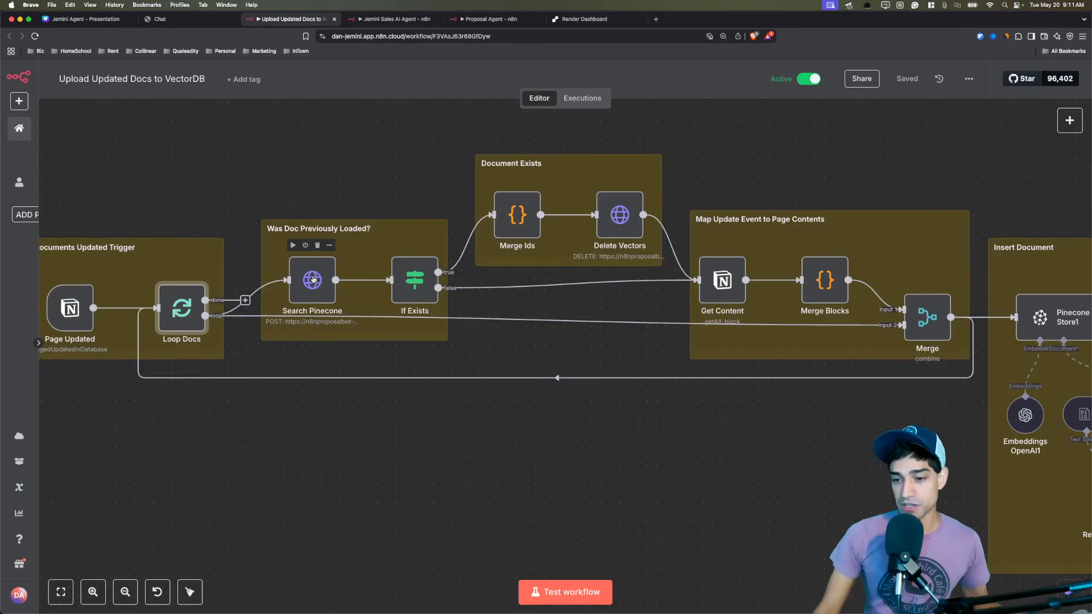
double_click(313, 279)
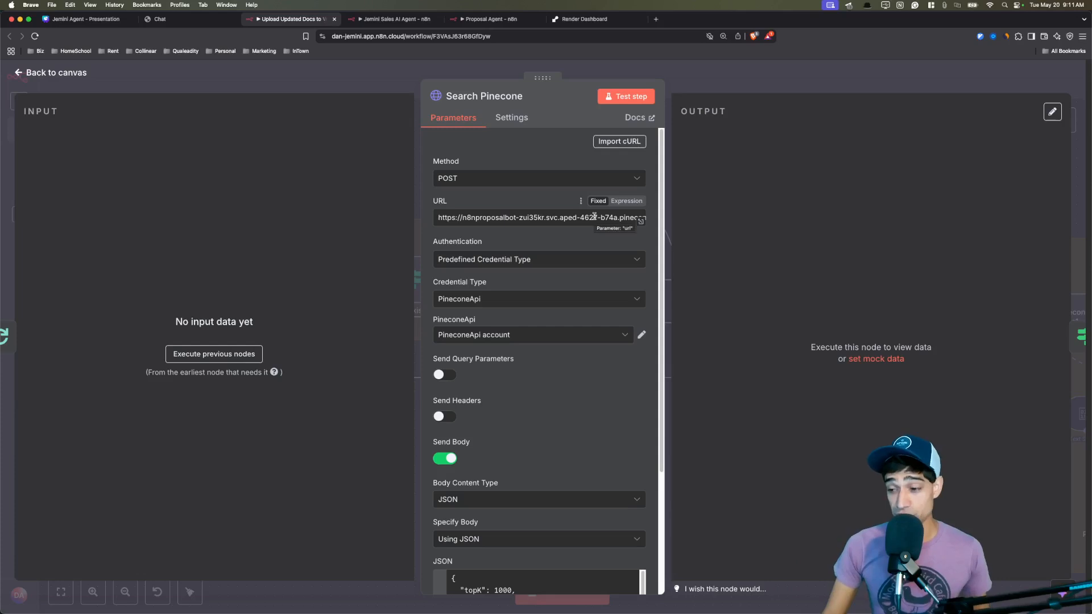
drag(594, 217, 623, 224)
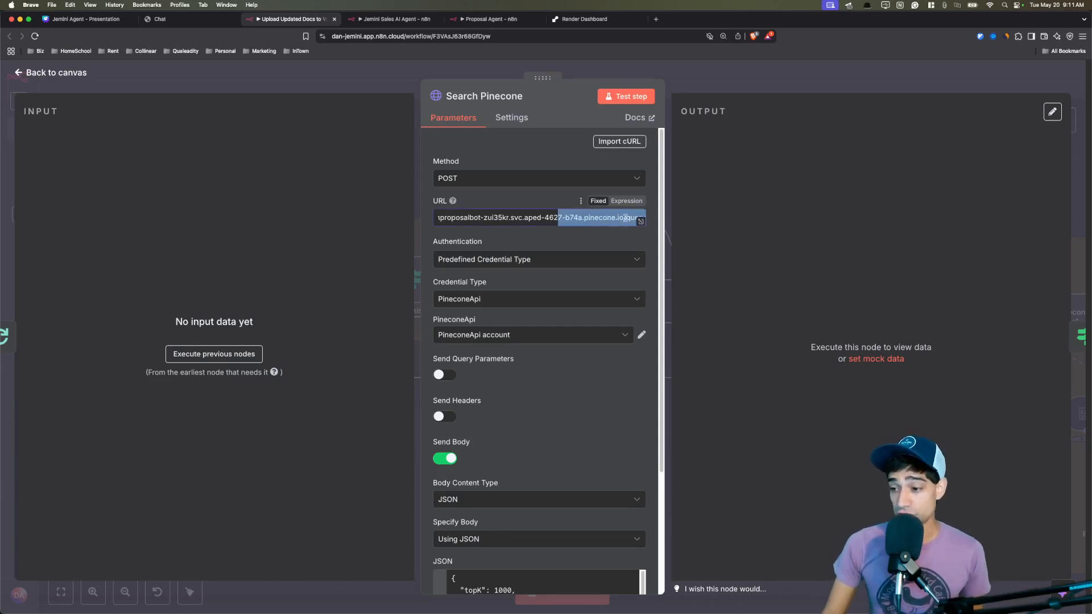
click(575, 248)
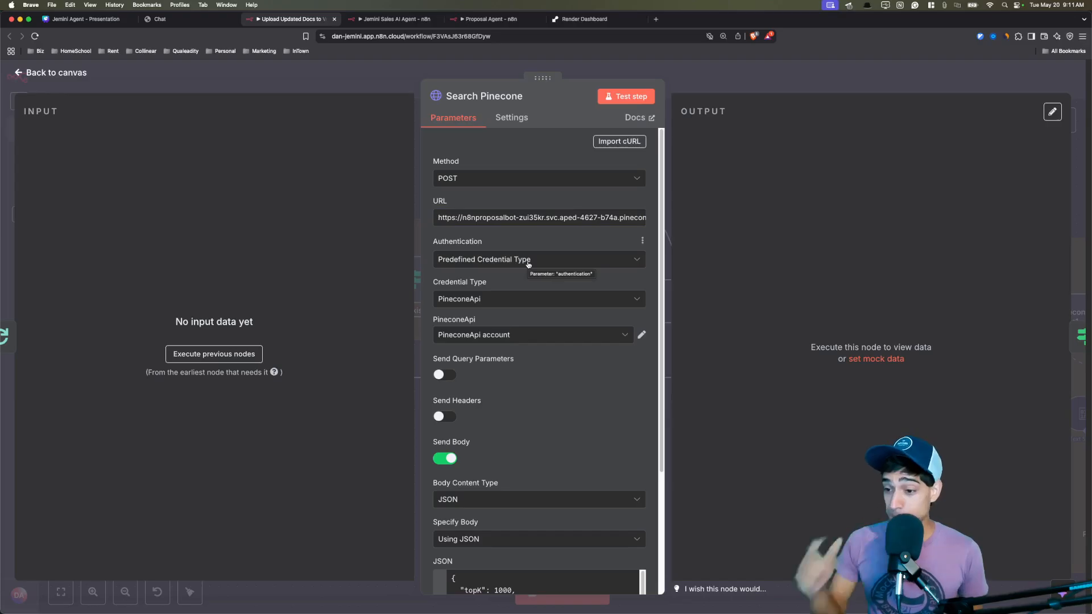
scroll(533, 277, down, 6)
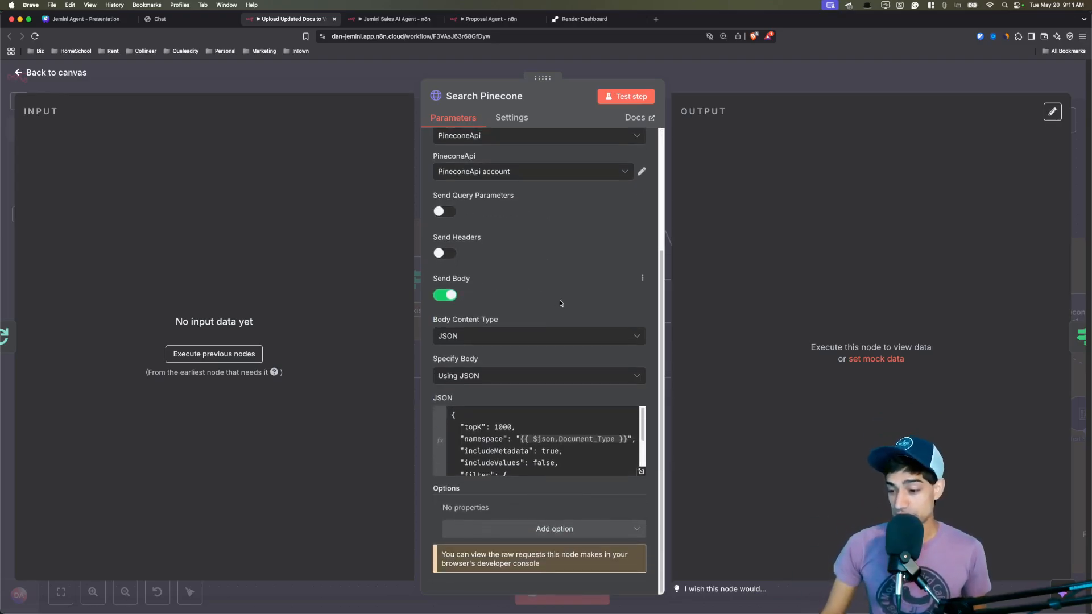
drag(641, 421, 643, 426)
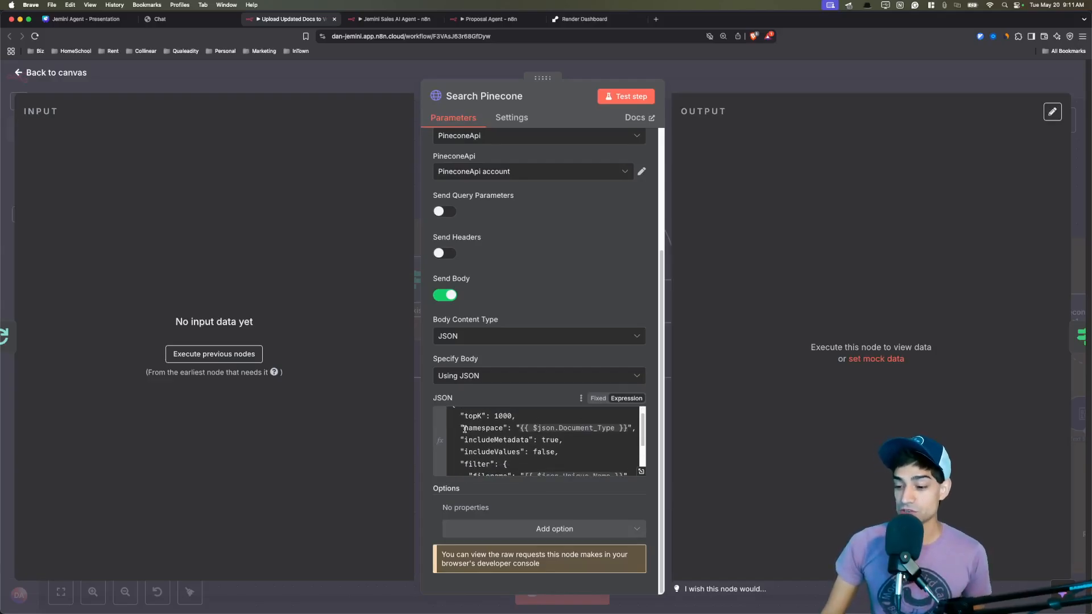
drag(465, 429, 633, 429)
click(644, 432)
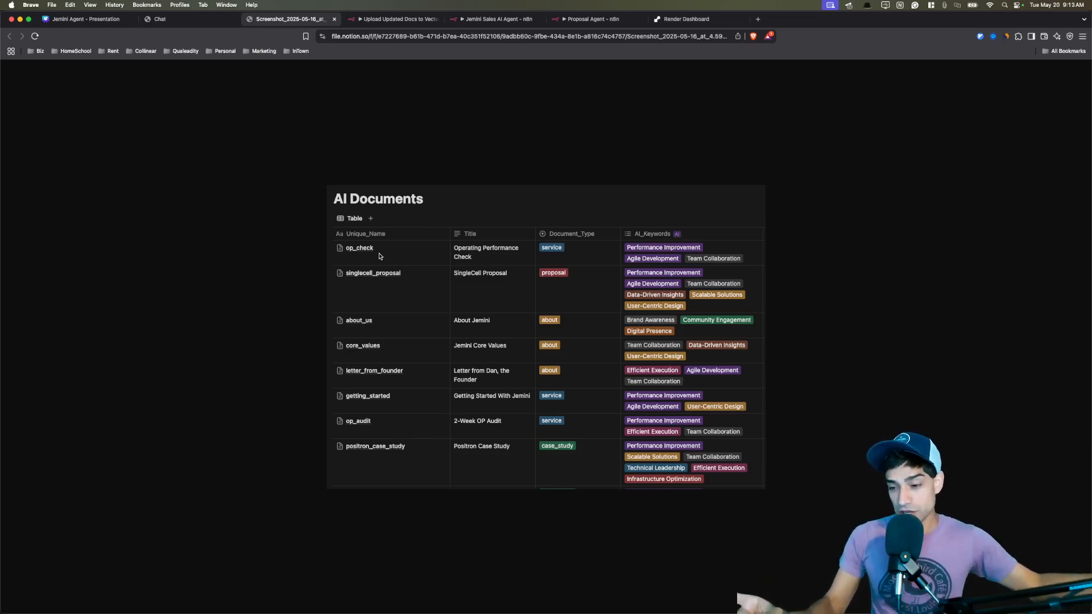
key(ctrl+Tab)
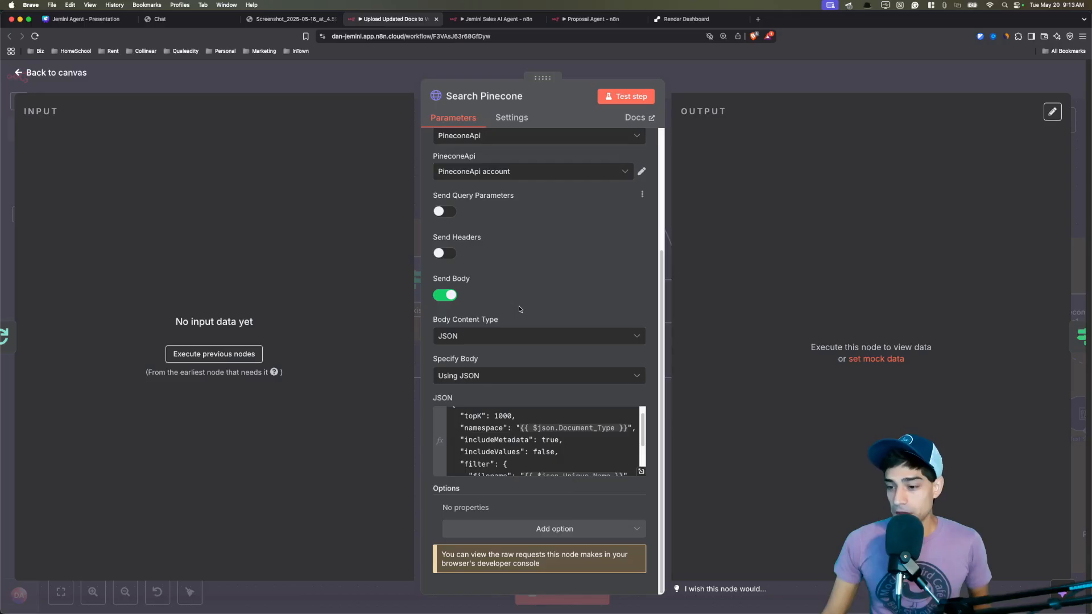
drag(507, 427, 638, 428)
click(505, 451)
scroll(505, 452, down, 1)
drag(492, 460, 633, 460)
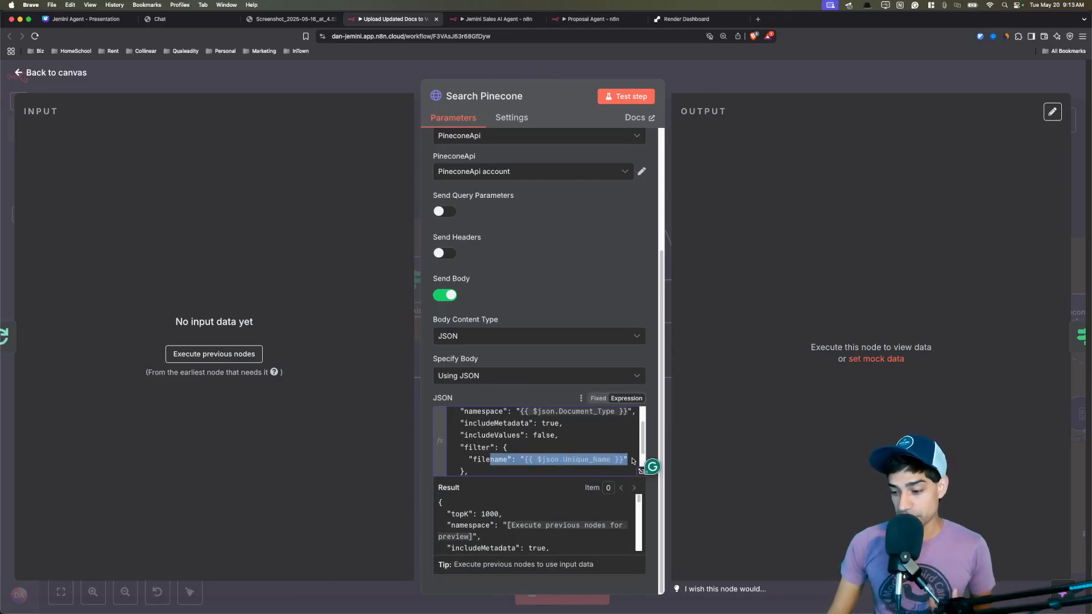
click(600, 434)
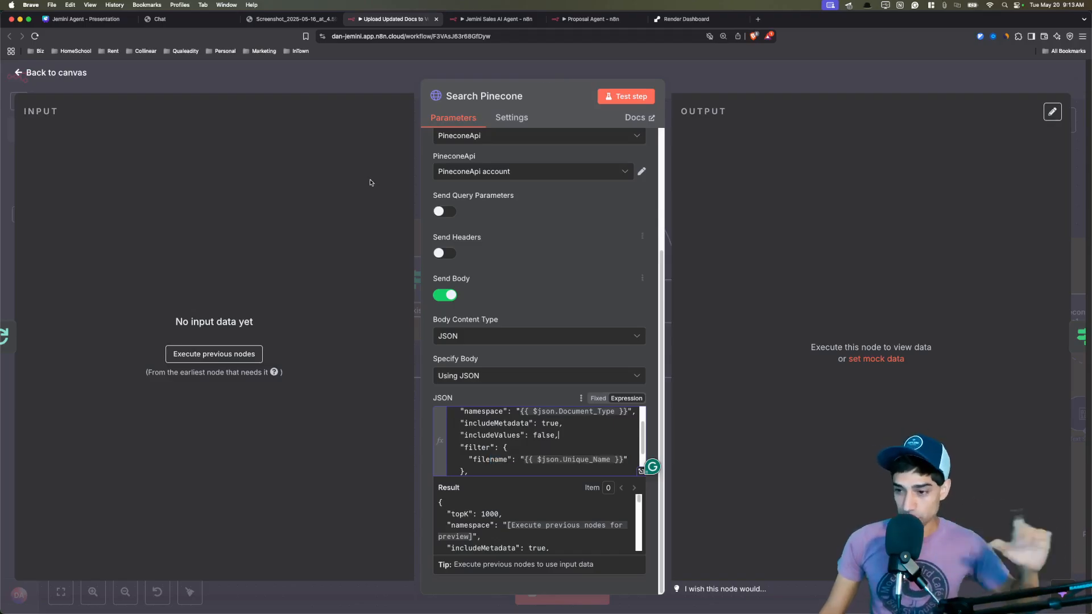
click(348, 82)
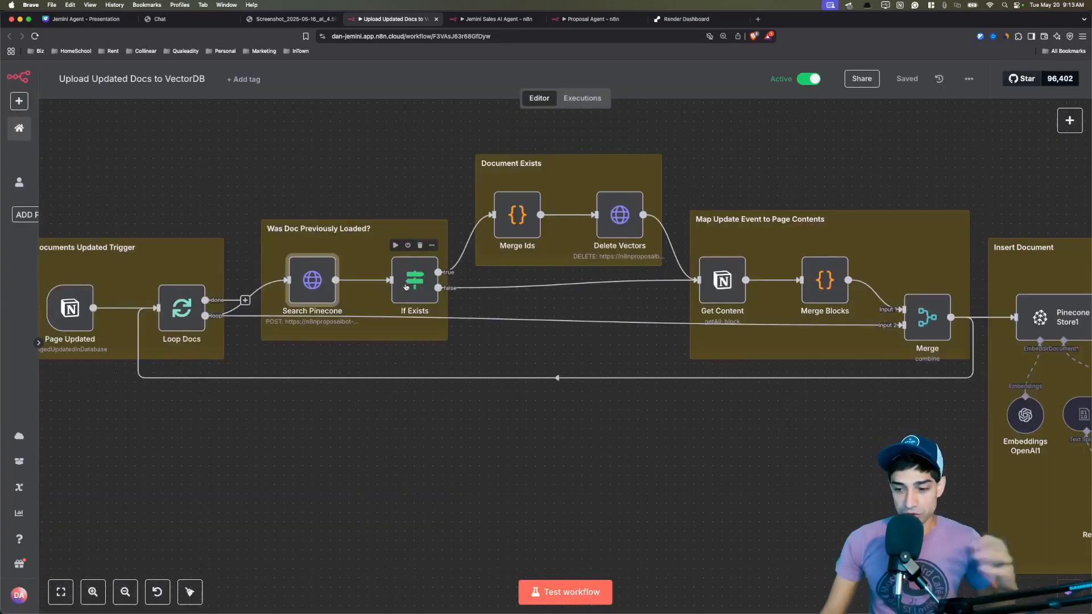
double_click(407, 287)
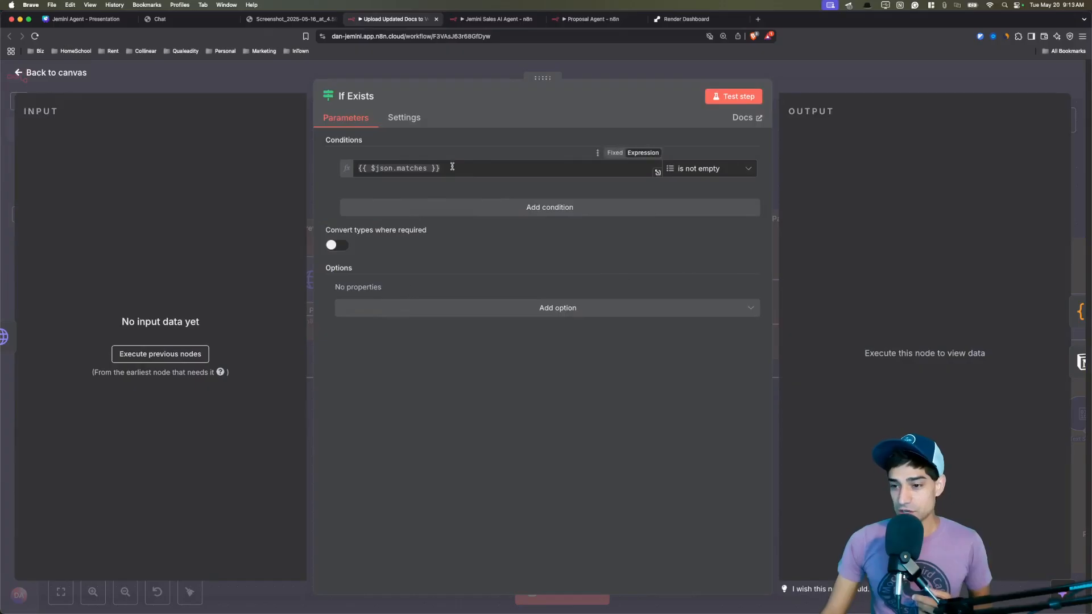
click(471, 74)
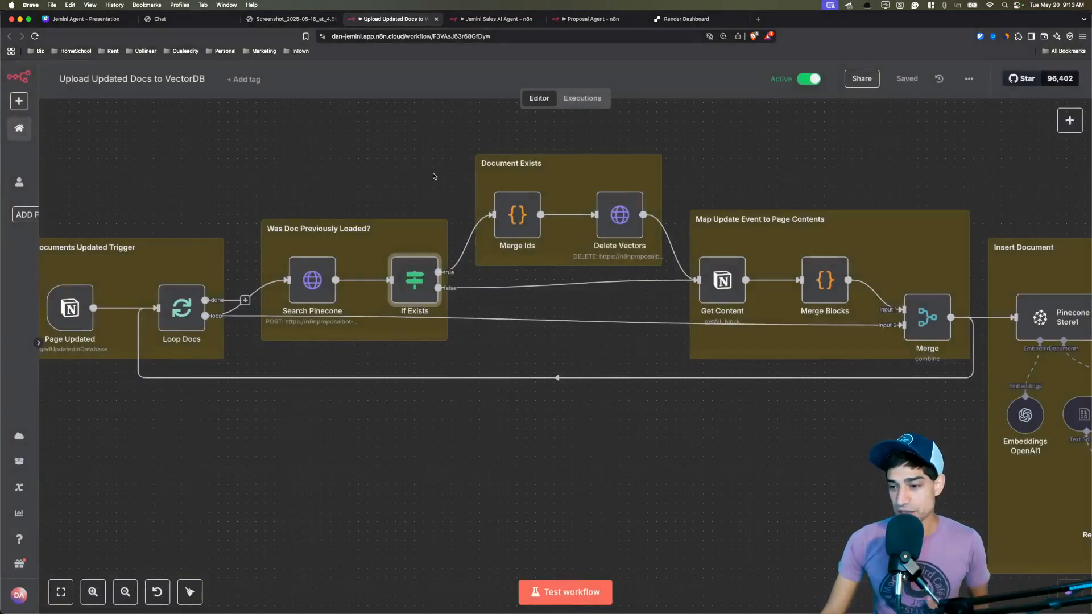
scroll(330, 203, right, 3)
double_click(414, 245)
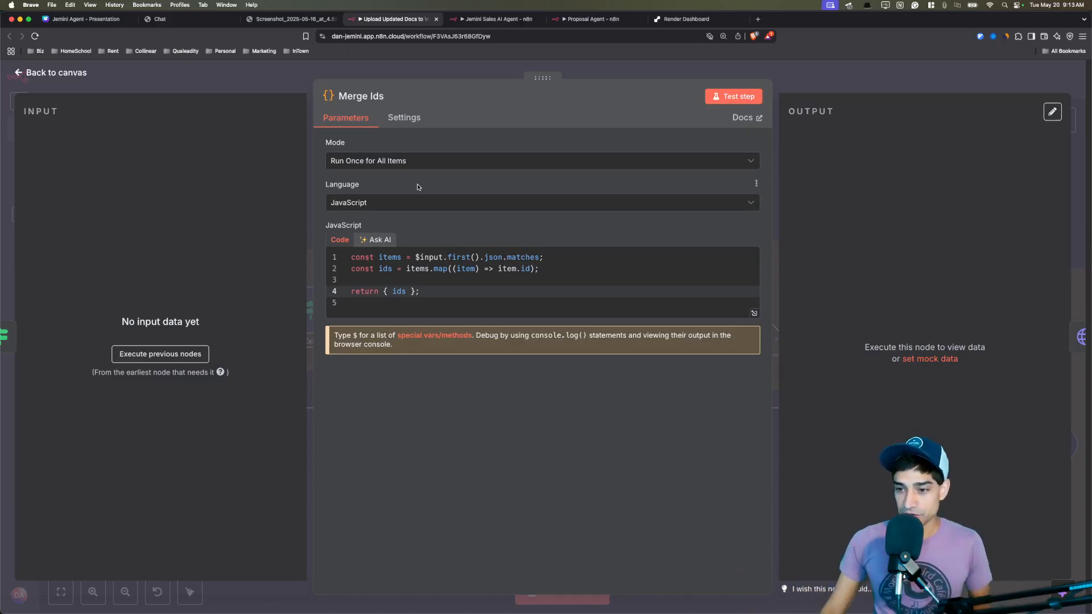
click(426, 69)
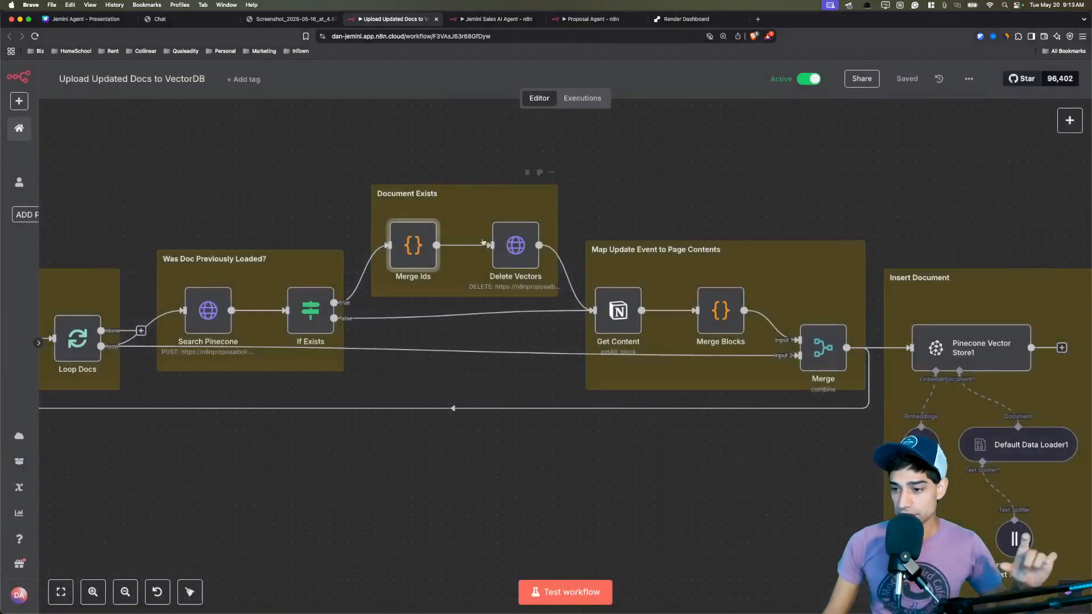
double_click(519, 248)
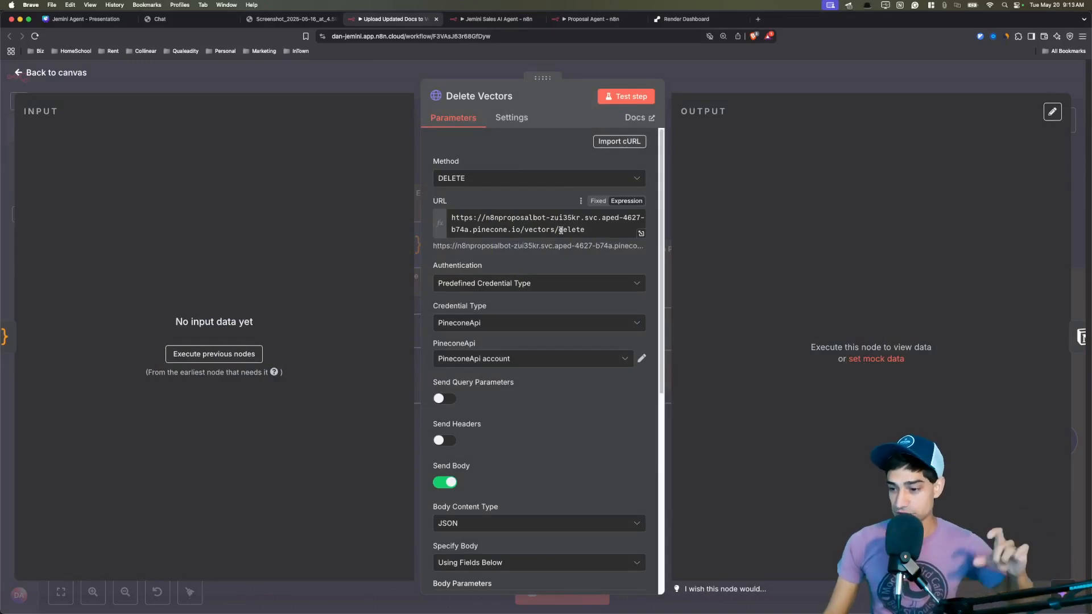
scroll(558, 359, down, 6)
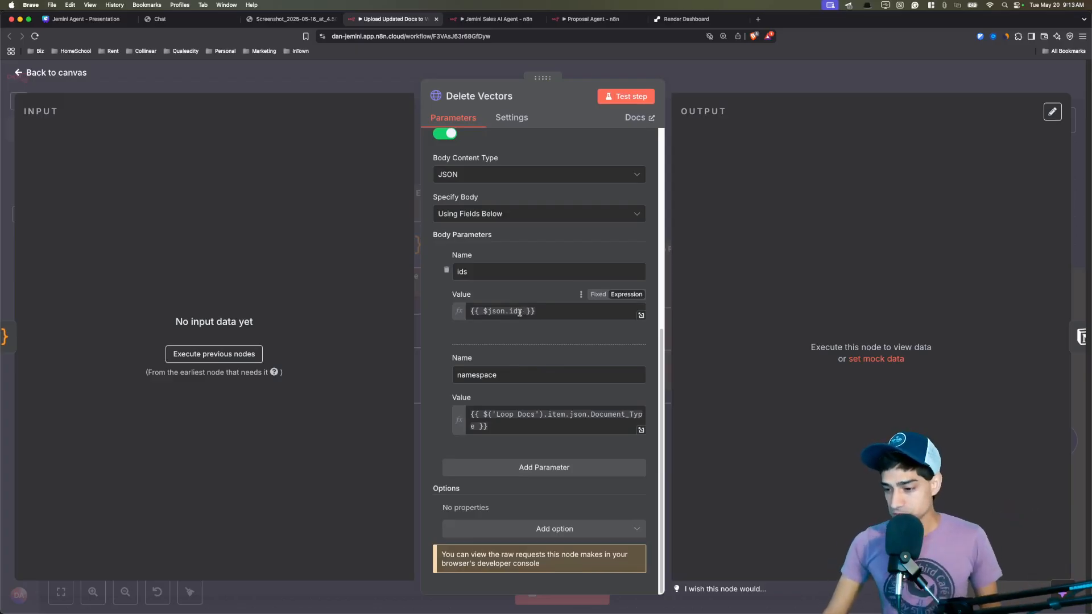
scroll(519, 311, up, 1)
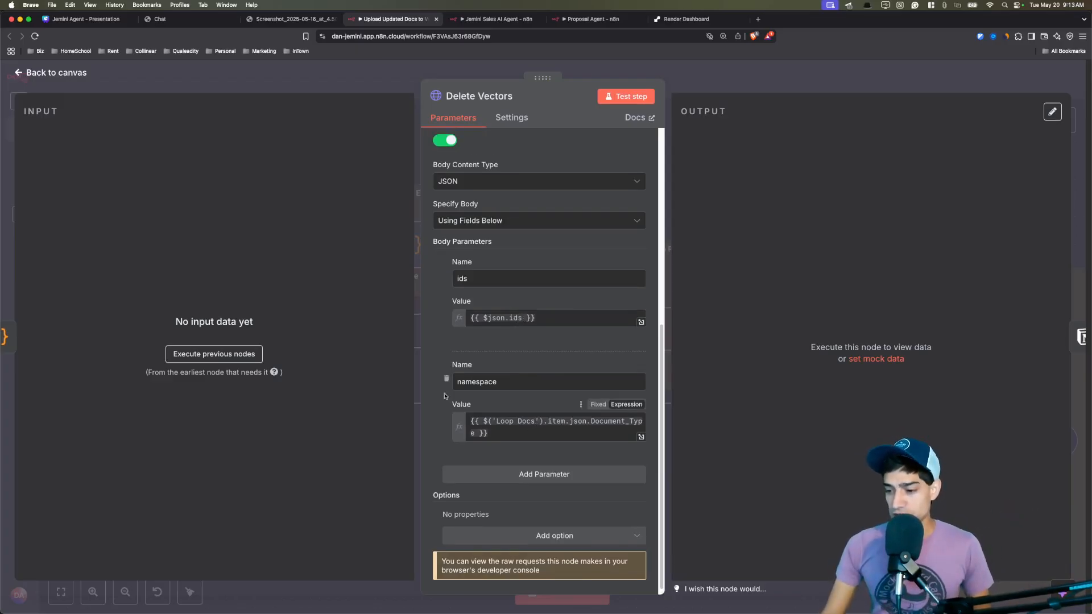
click(365, 90)
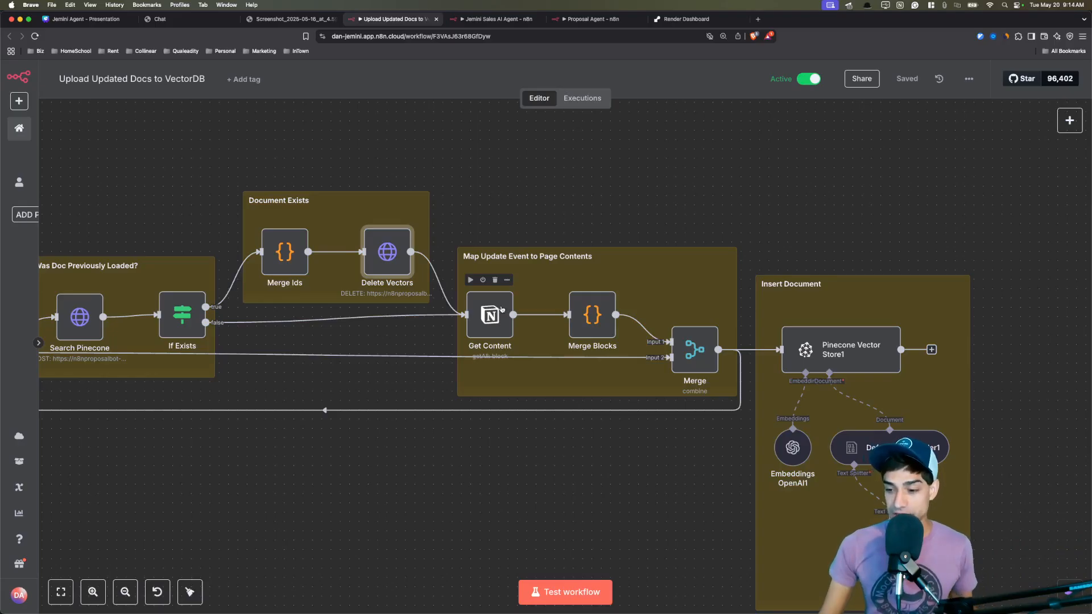
double_click(502, 309)
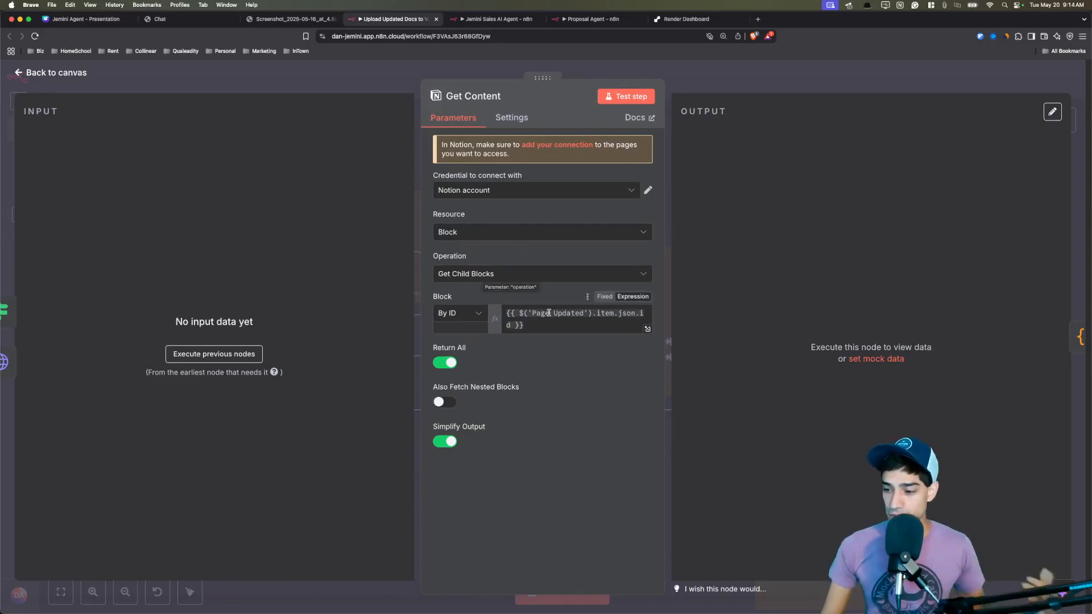
key(Escape)
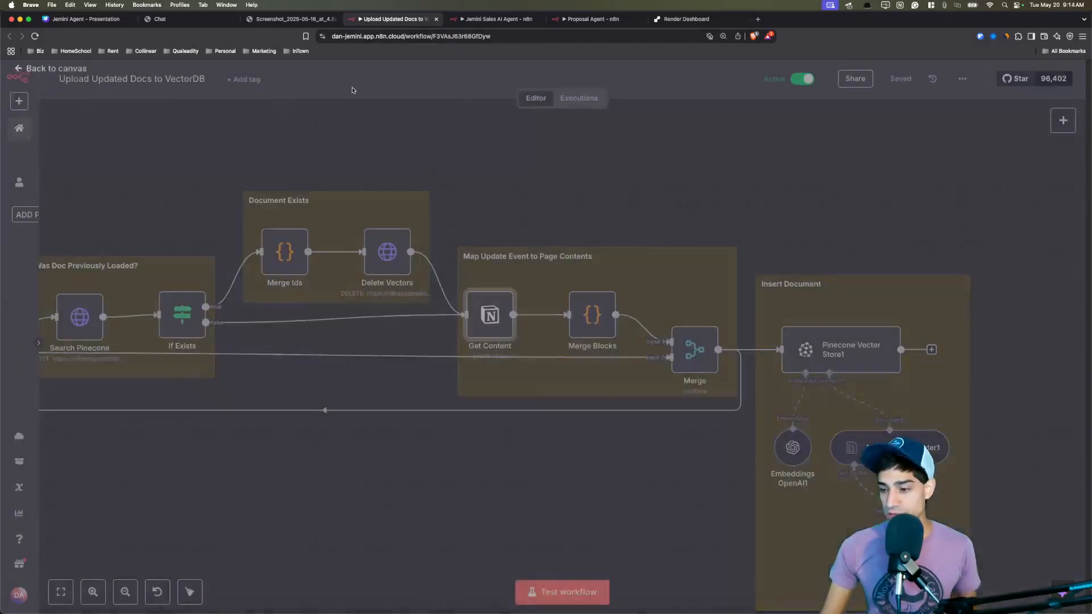
double_click(577, 307)
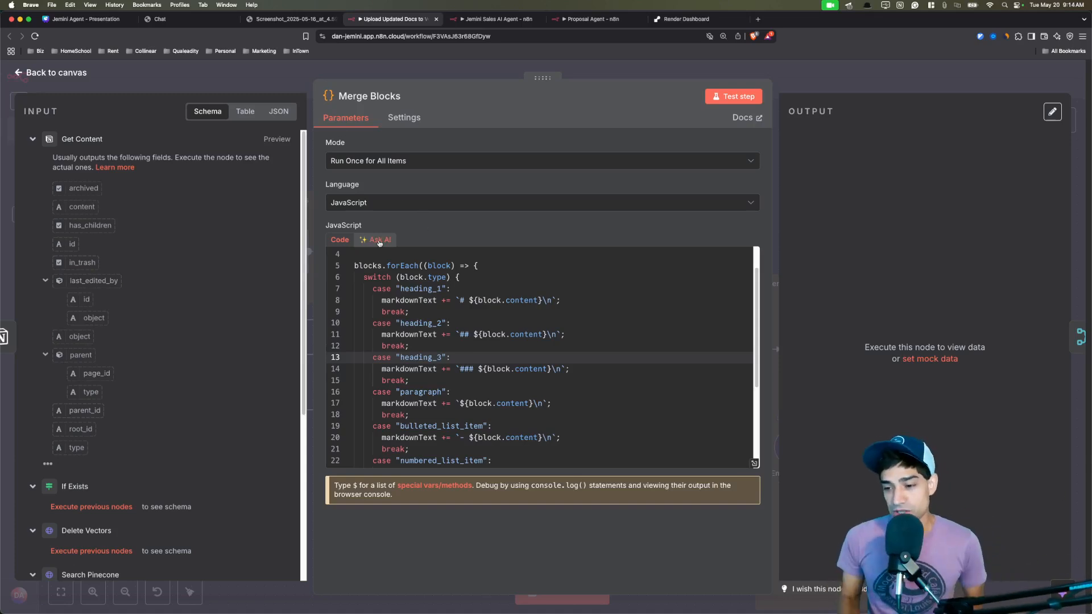
key(Escape)
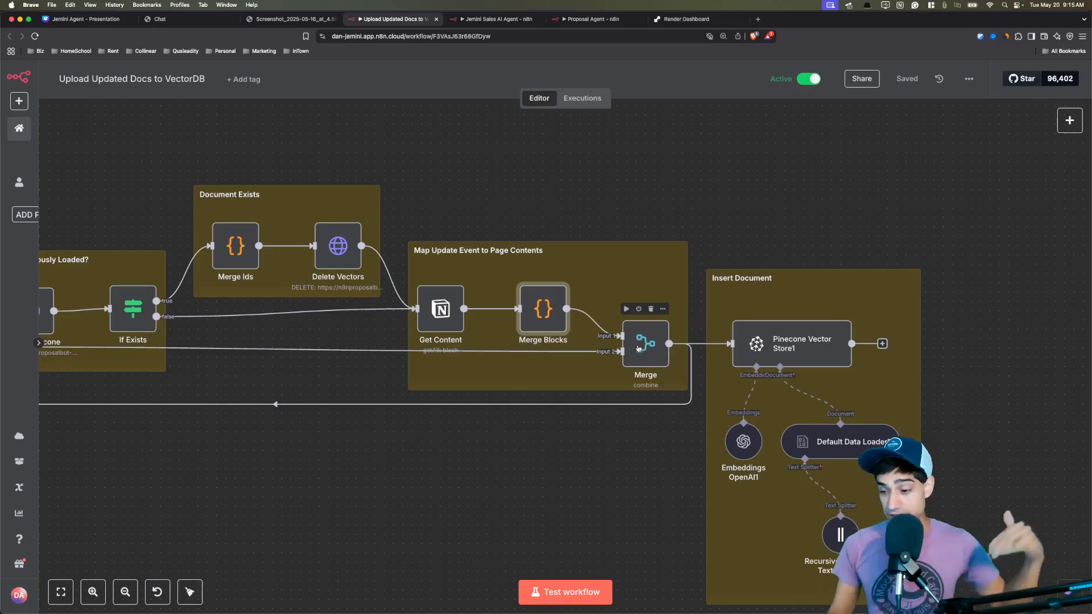
double_click(638, 347)
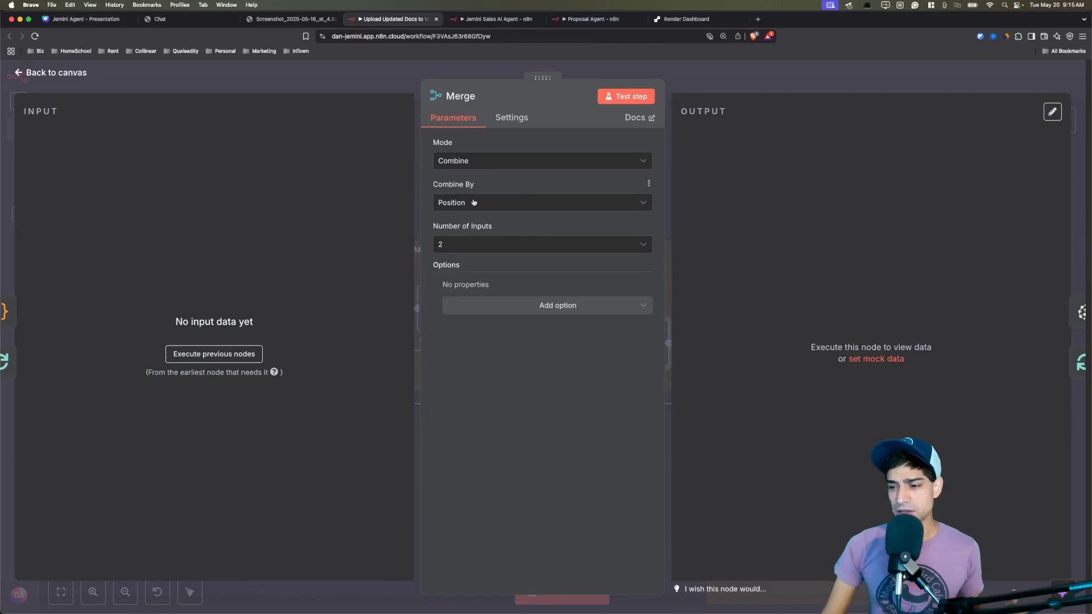
click(342, 86)
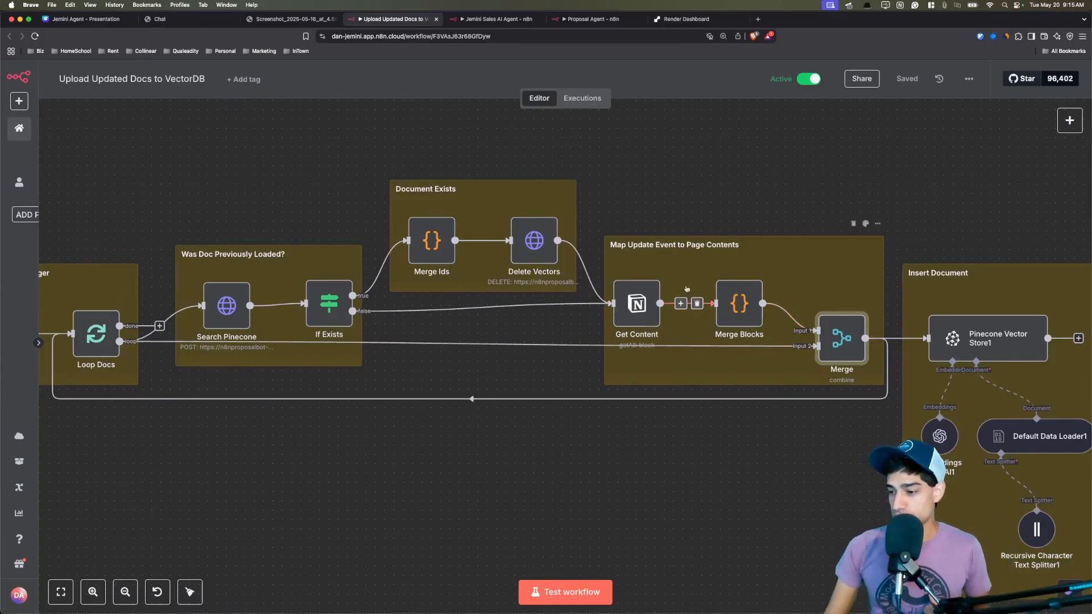
scroll(643, 306, right, 6)
scroll(642, 305, down, 1)
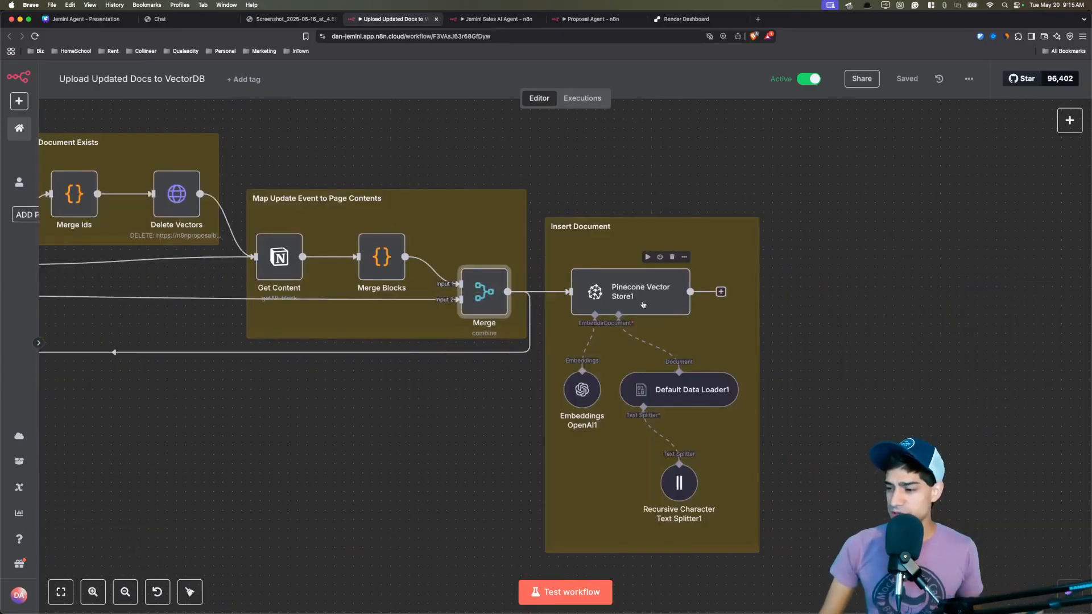
double_click(642, 305)
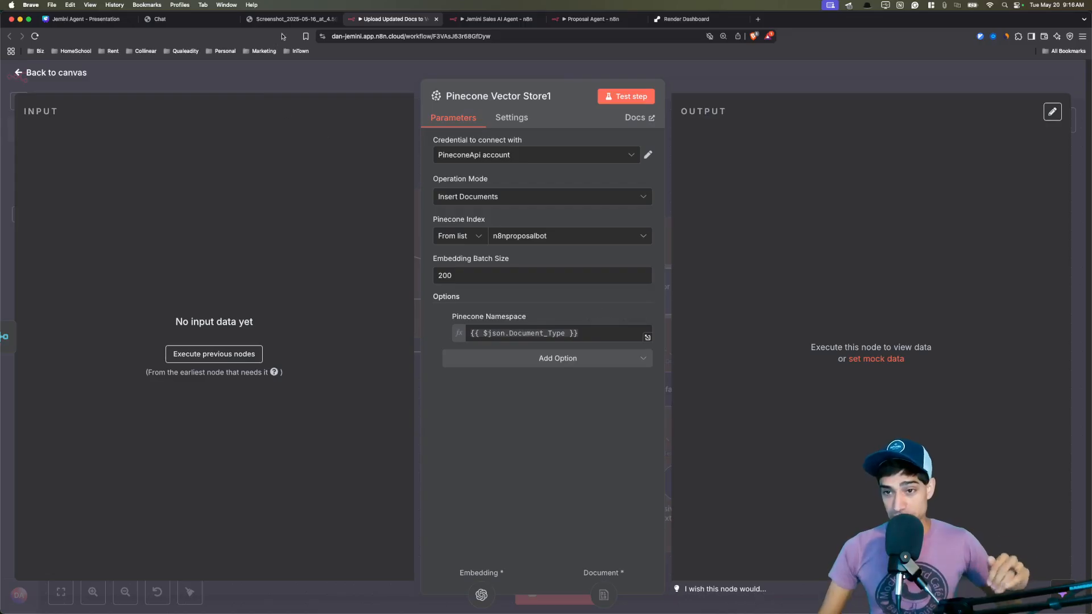
click(290, 19)
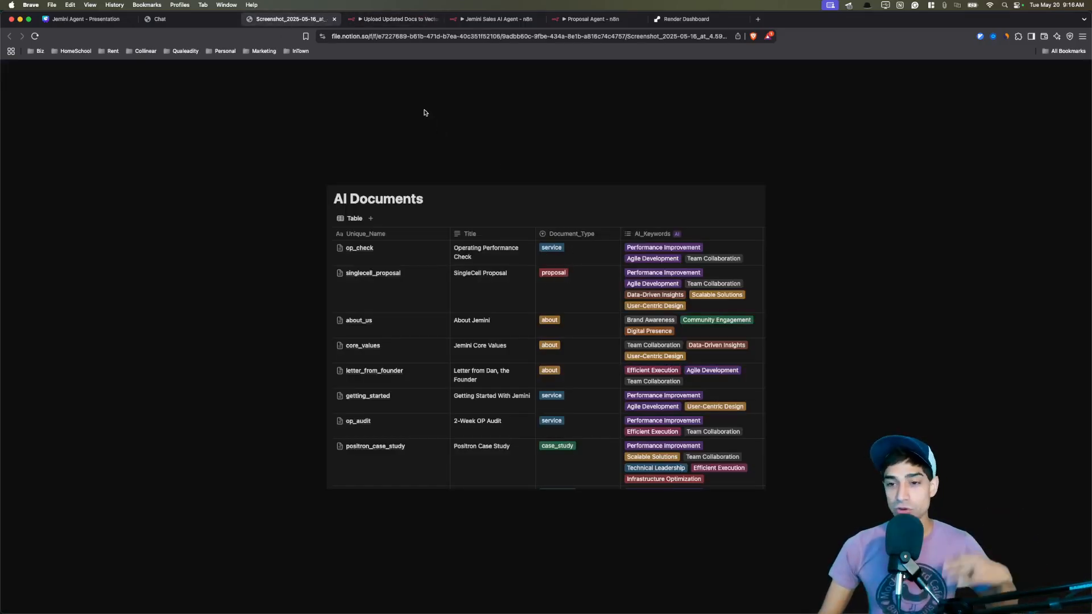
click(392, 19)
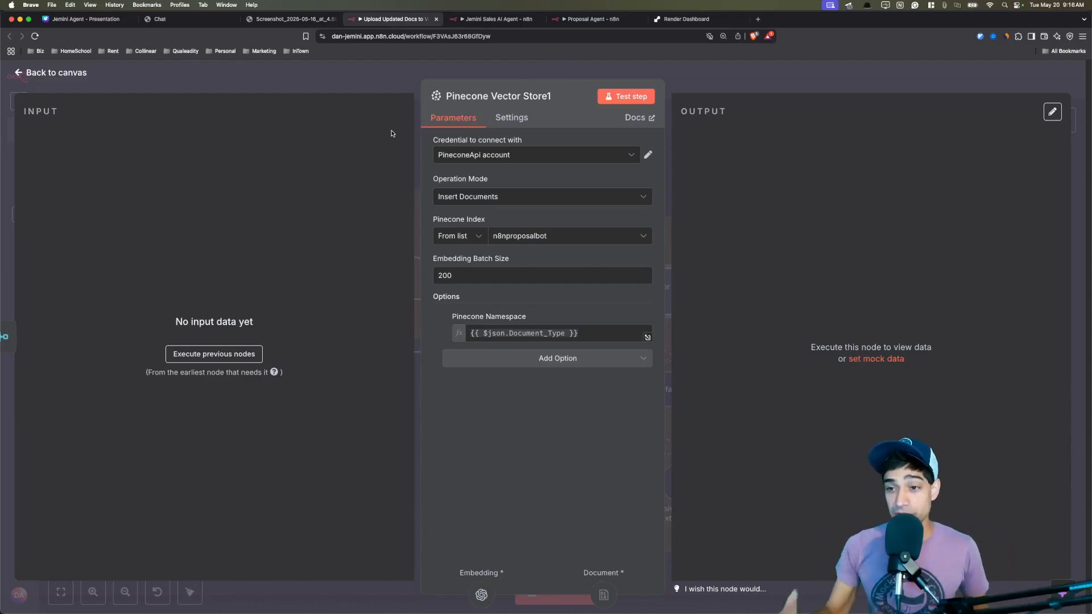
click(394, 89)
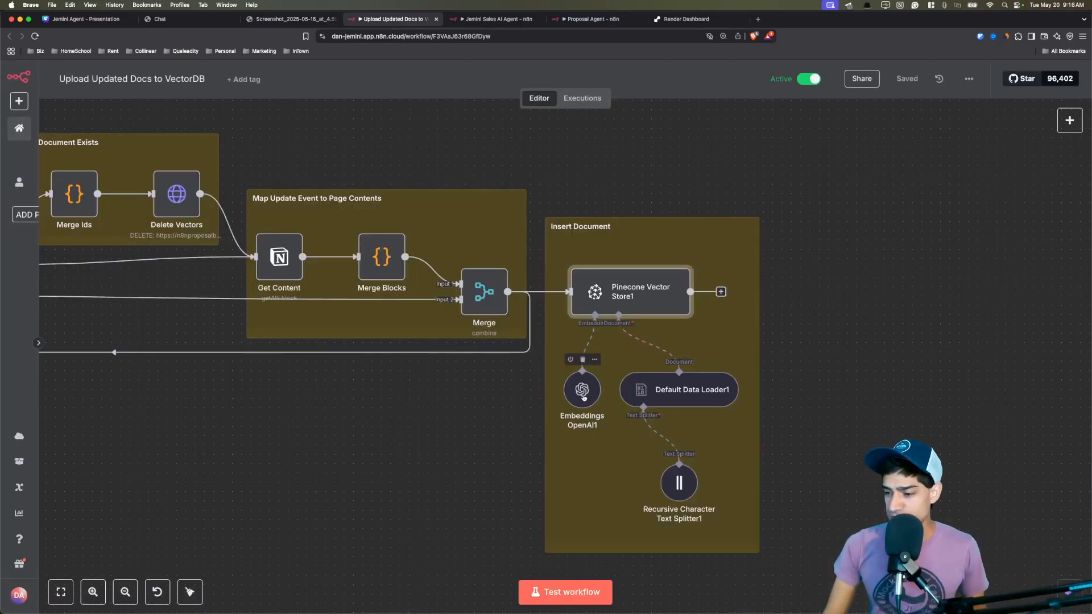
Review Embeddings OpenAI1 and Default Data Loader1, then open Recursive Character Text Splitter1 (chunk 900, overlap 50).
double_click(582, 389)
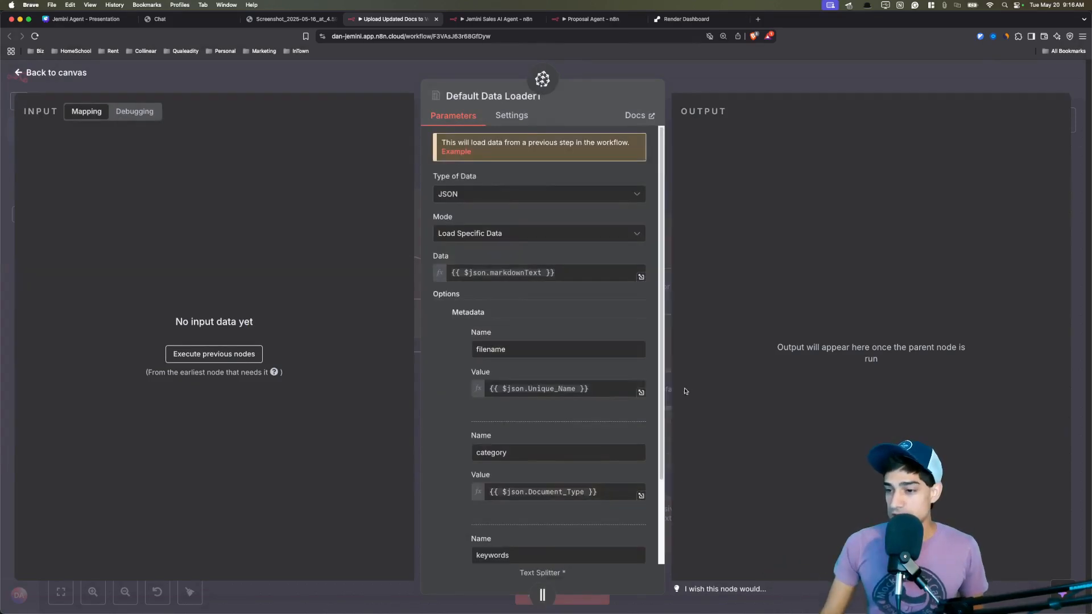
scroll(663, 259, down, 2)
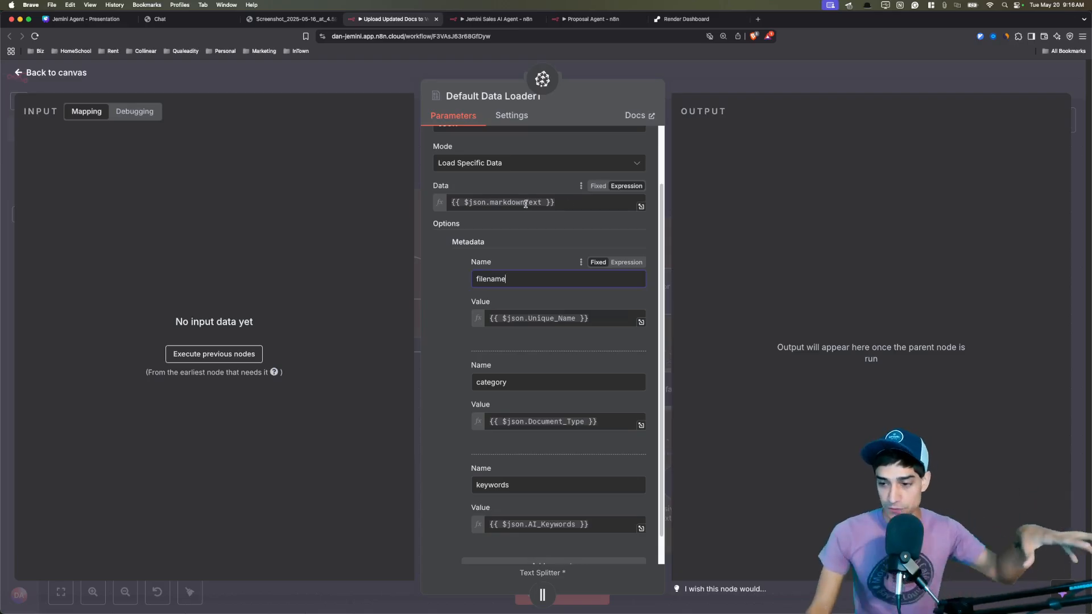
scroll(593, 292, down, 2)
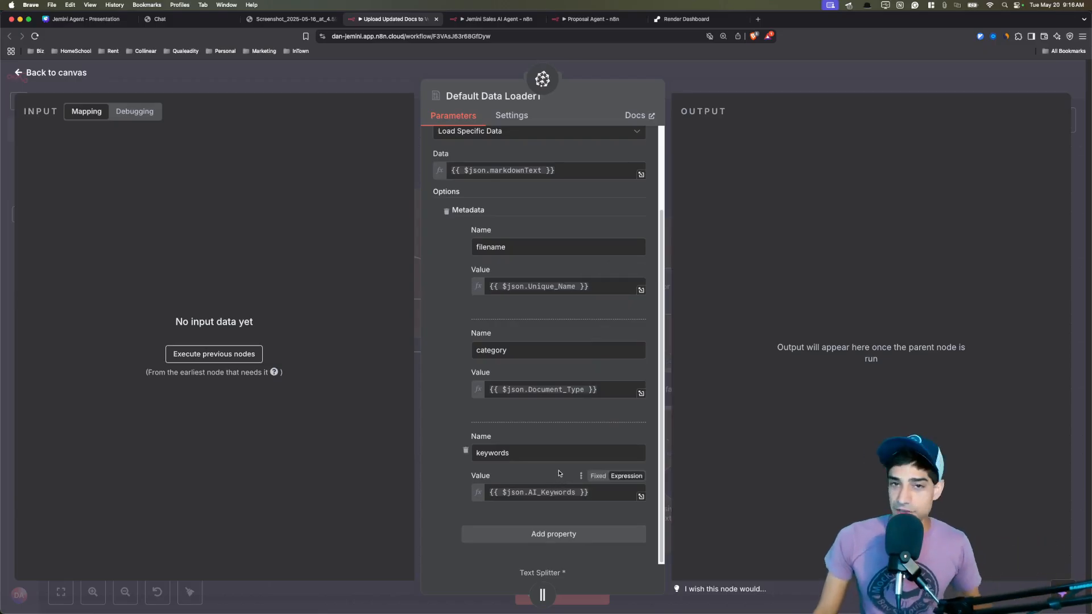
scroll(463, 243, up, 4)
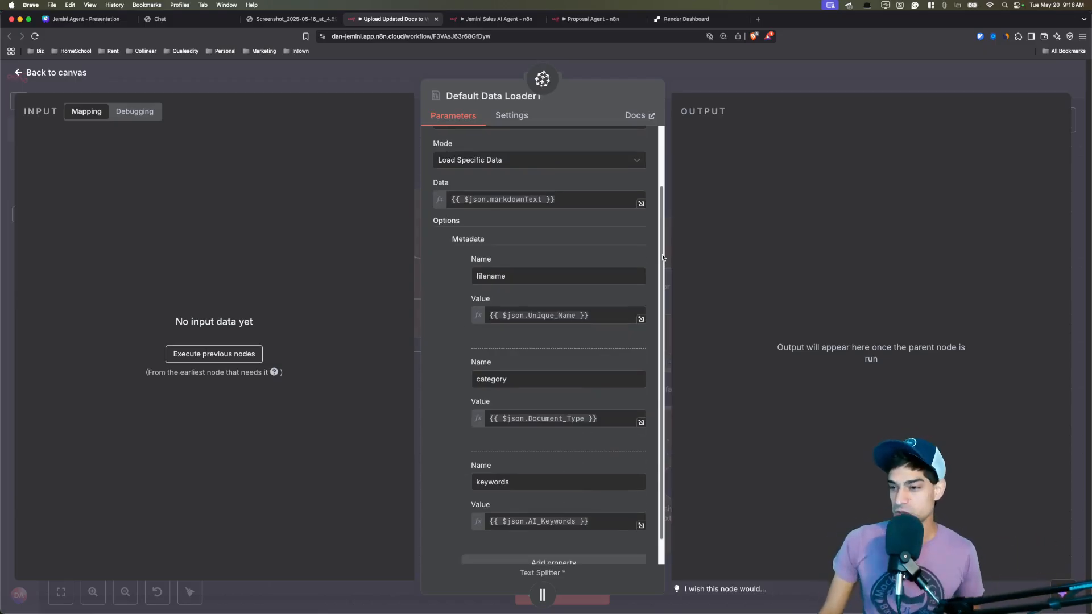
scroll(625, 204, up, 3)
click(322, 85)
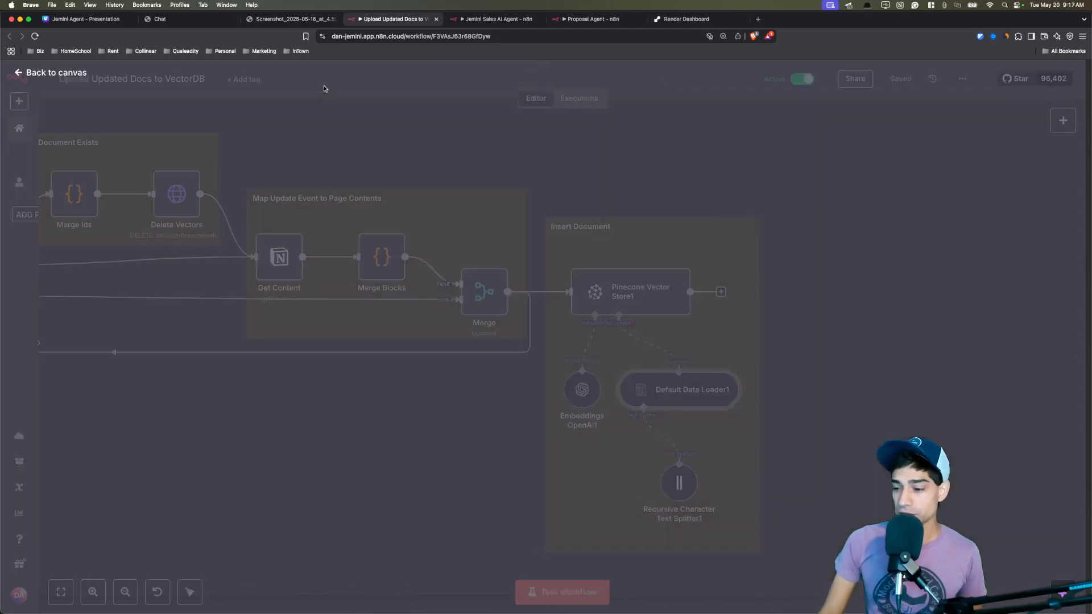
double_click(679, 484)
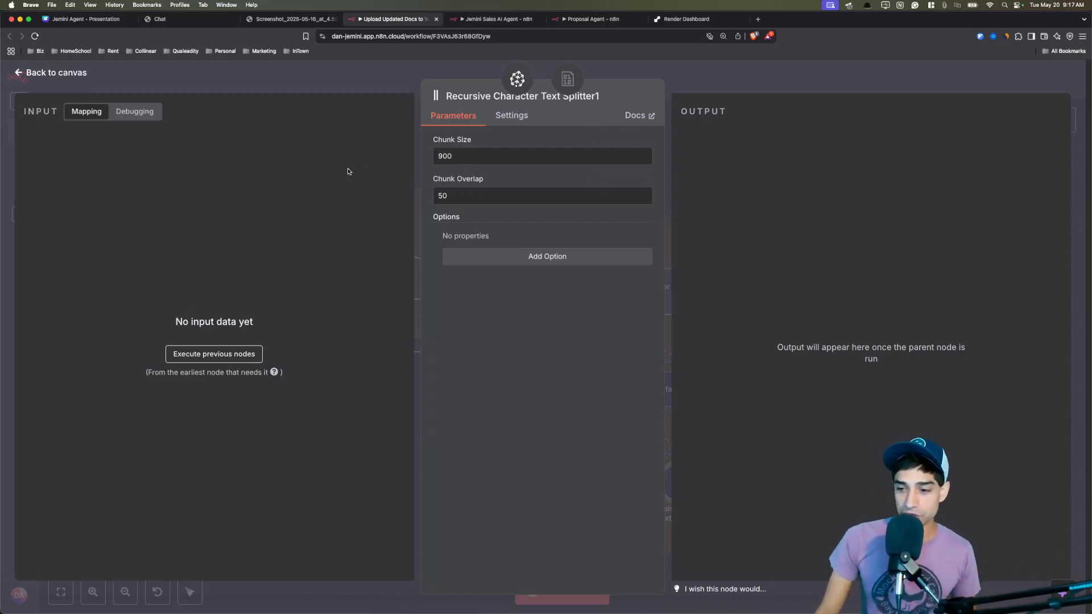
Close the splitter, pan to the Documents Updated Trigger group, and glance at the Notion table.
click(341, 85)
scroll(489, 393, left, 5)
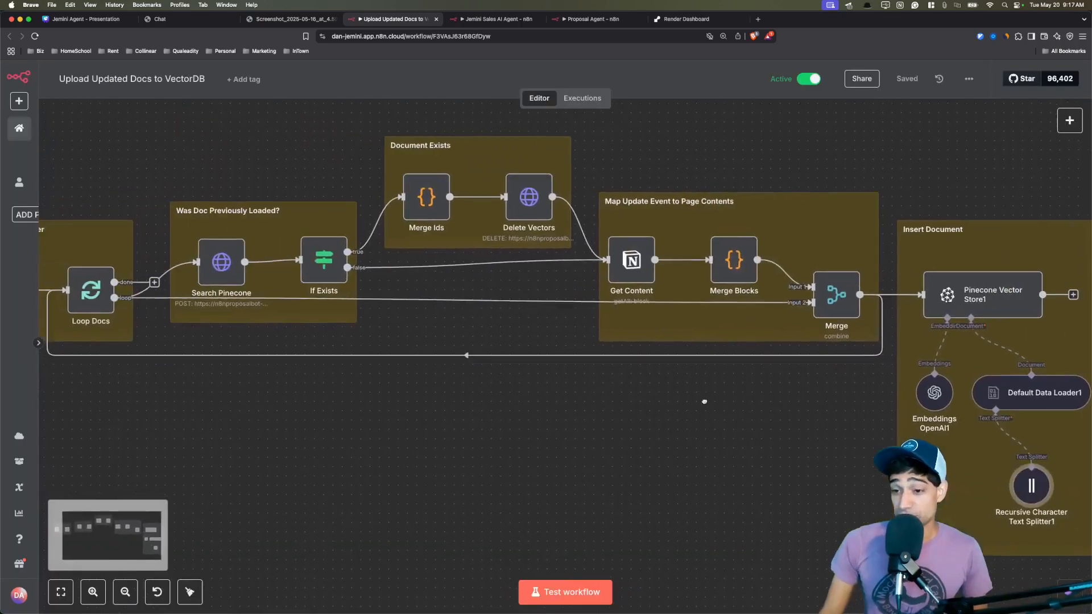
scroll(510, 326, down, 2)
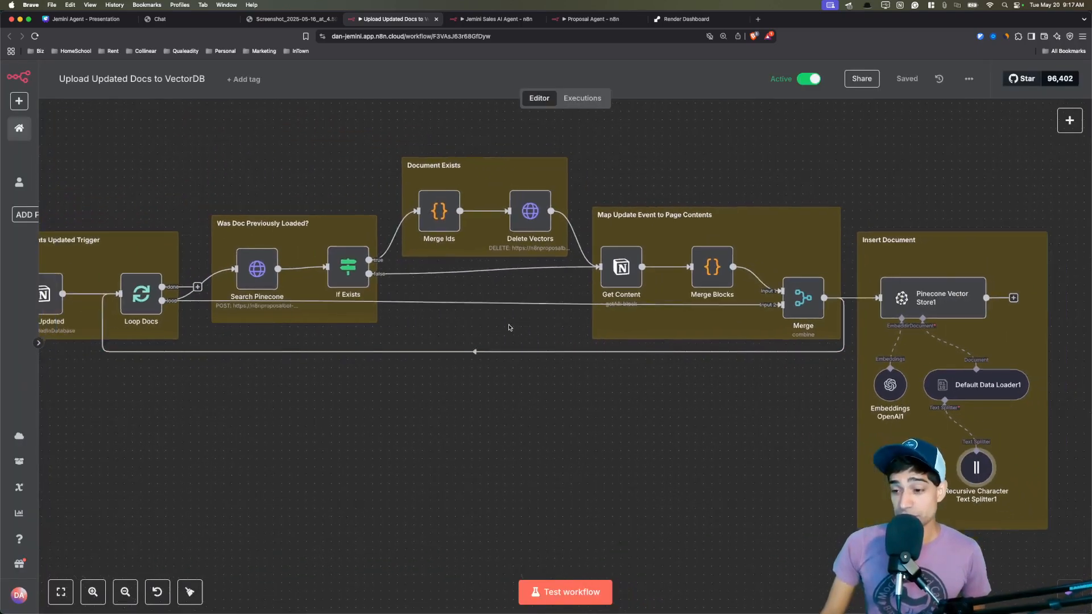
drag(517, 424, 605, 440)
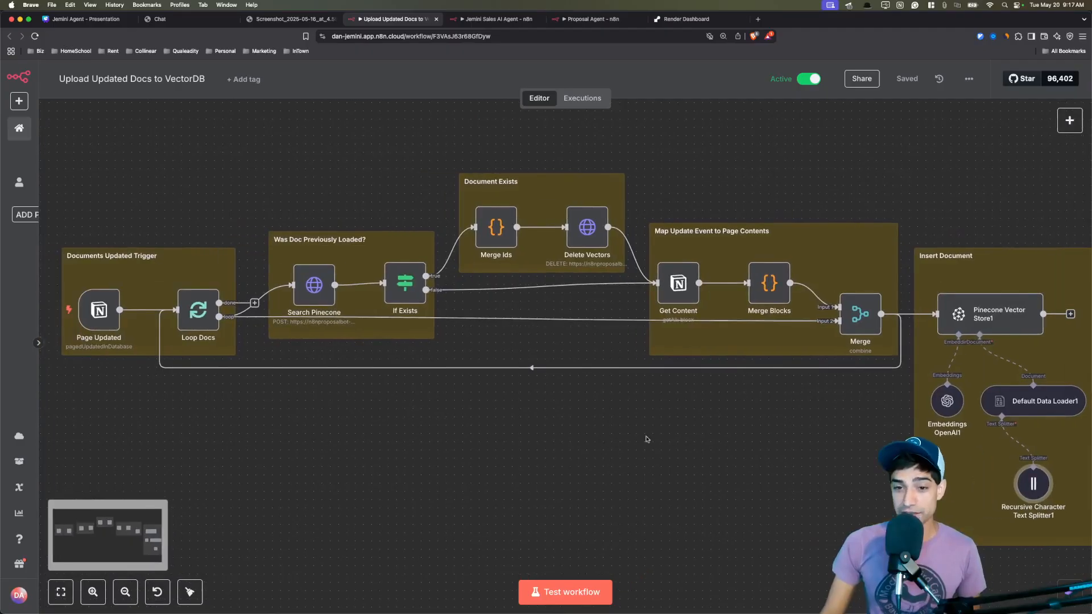
click(290, 19)
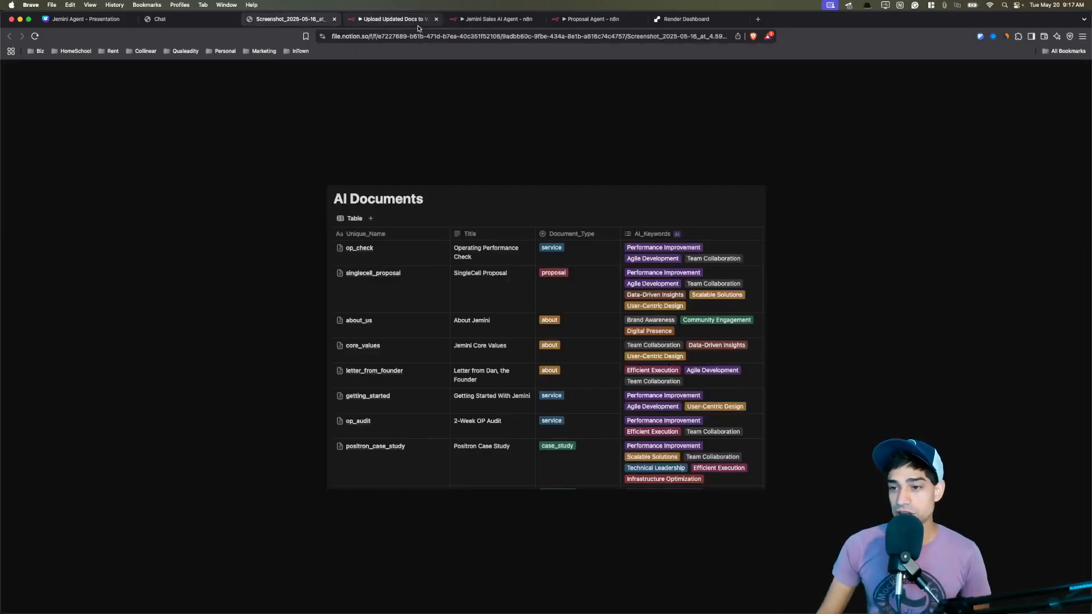
click(398, 19)
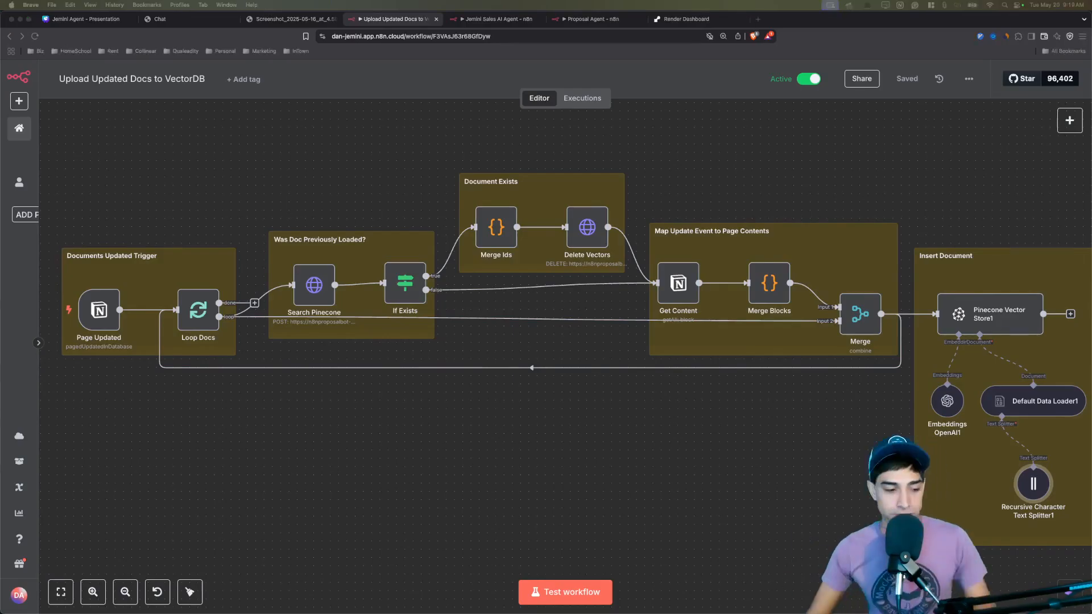
Test-run the whole workflow from Page Updated, inserting 8 content blocks into Pinecone.
drag(222, 208, 277, 211)
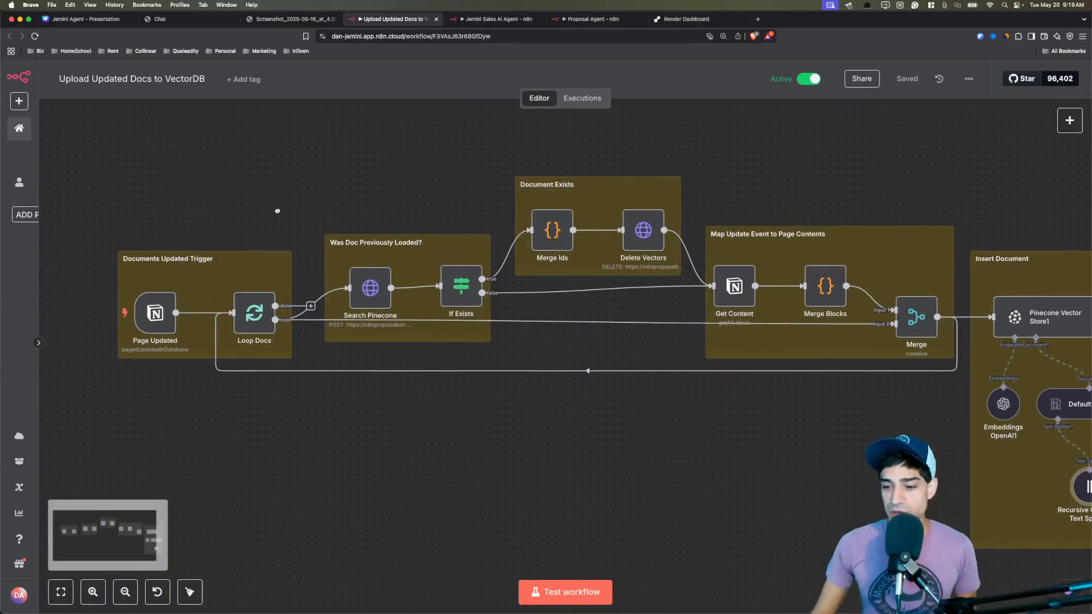
mouse_move(106, 312)
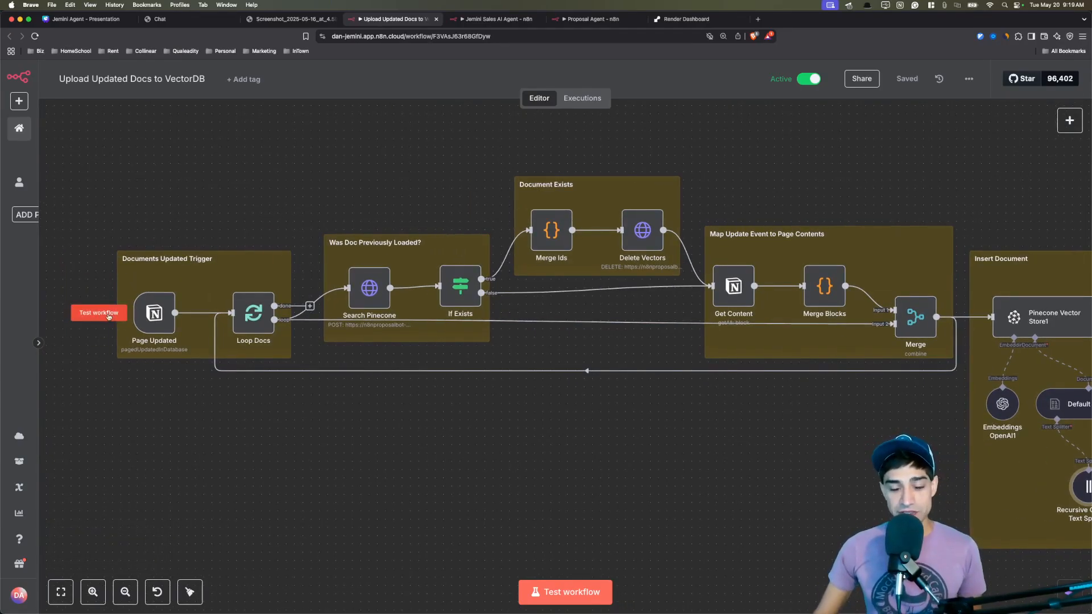
click(108, 317)
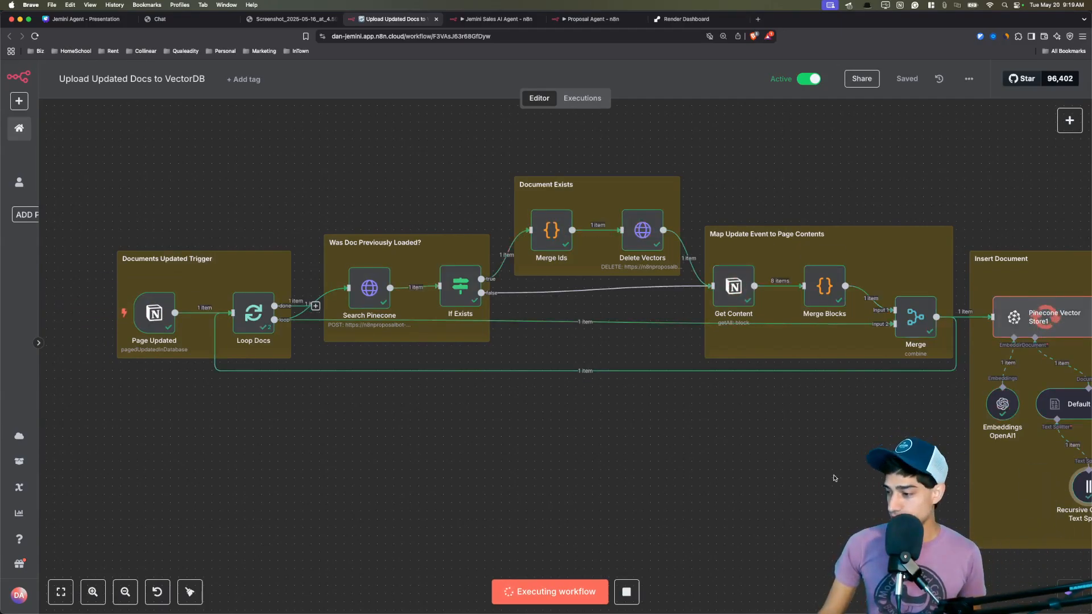
scroll(744, 338, right, 6)
scroll(744, 339, down, 1)
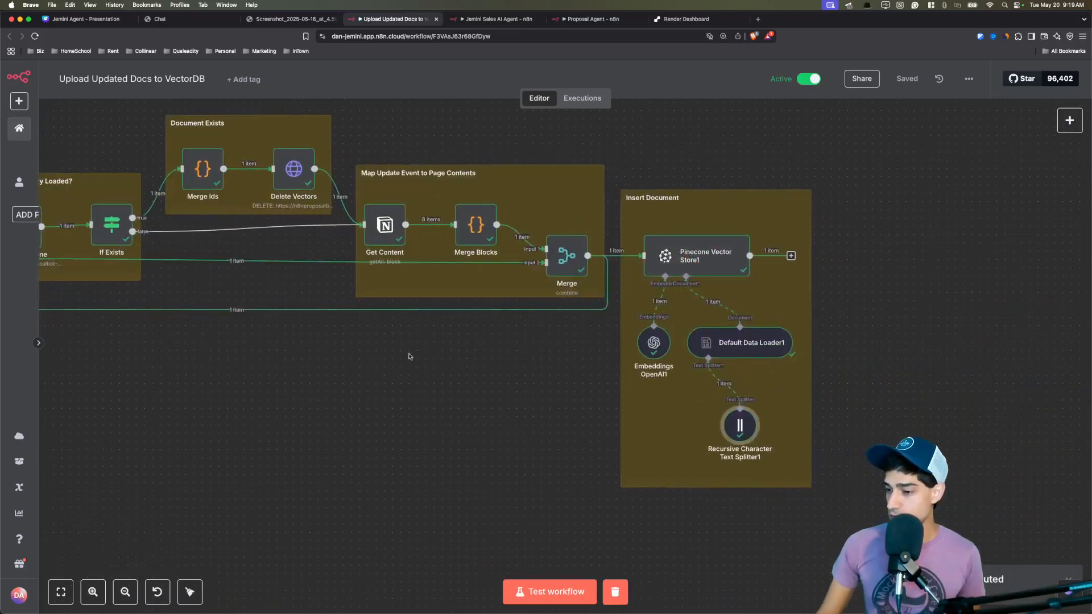
scroll(525, 377, left, 5)
scroll(526, 377, up, 1)
scroll(526, 377, left, 4)
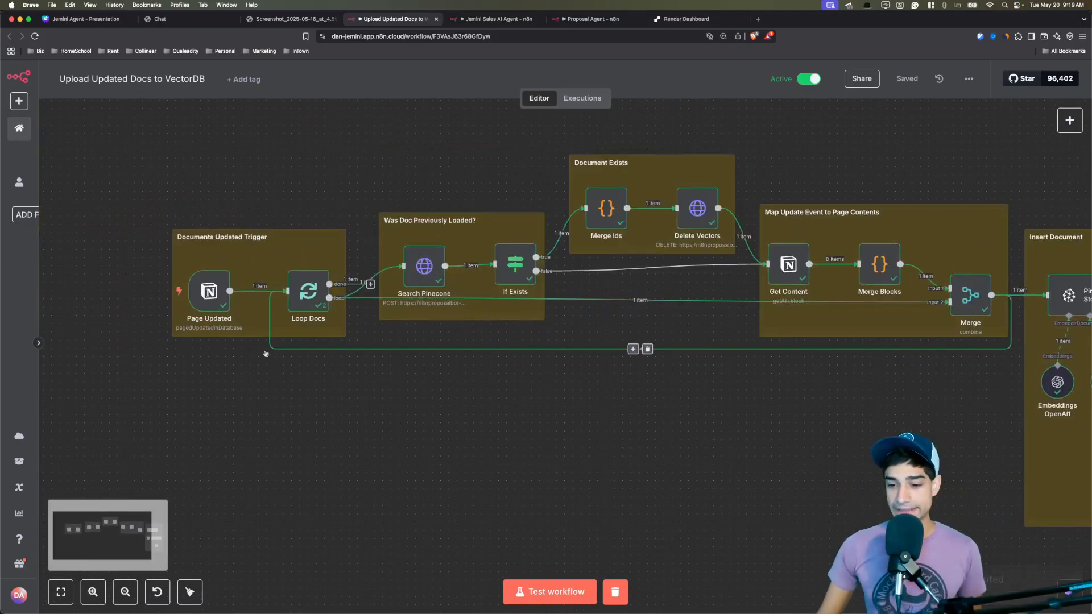
Check the Page Updated trigger output's document id and title for the About Jemini page.
double_click(213, 296)
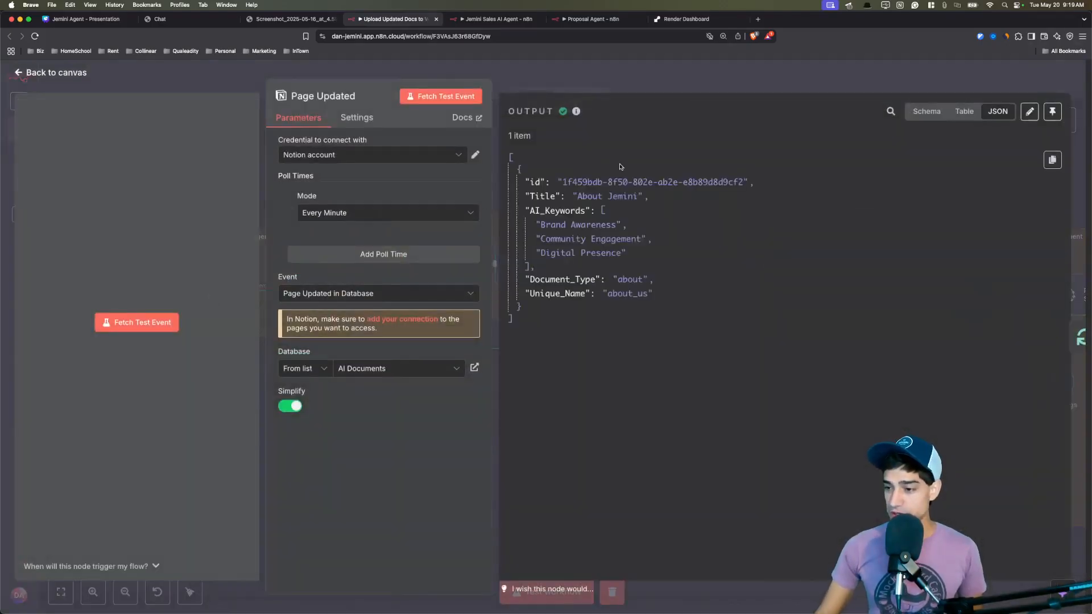
drag(562, 182, 629, 196)
click(658, 206)
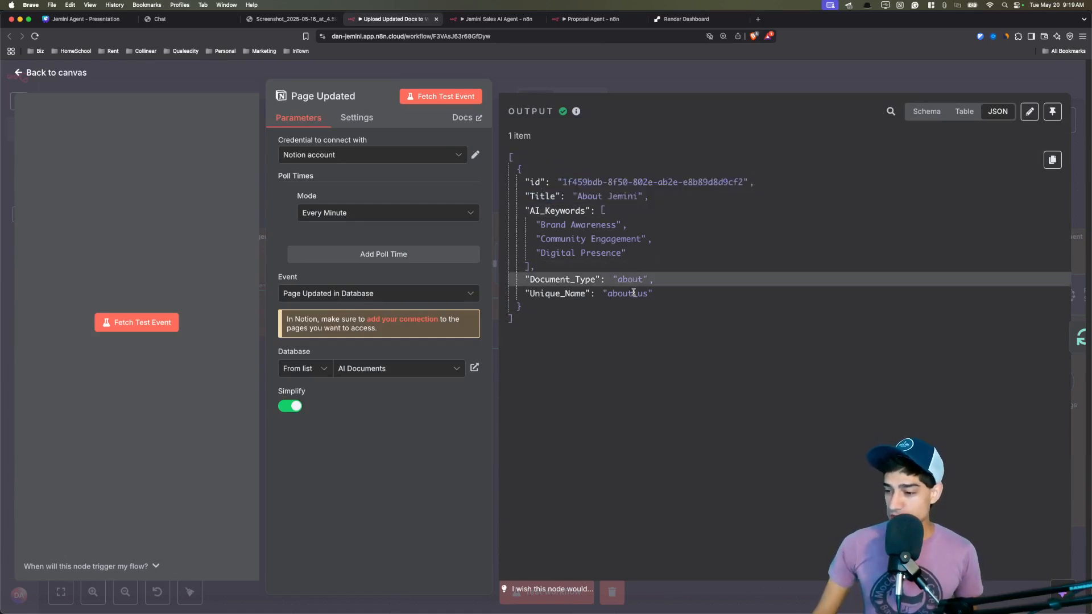
Review Loop Docs' markdownText and its Done and Loop Branch outputs, then open Search Pinecone.
click(1061, 336)
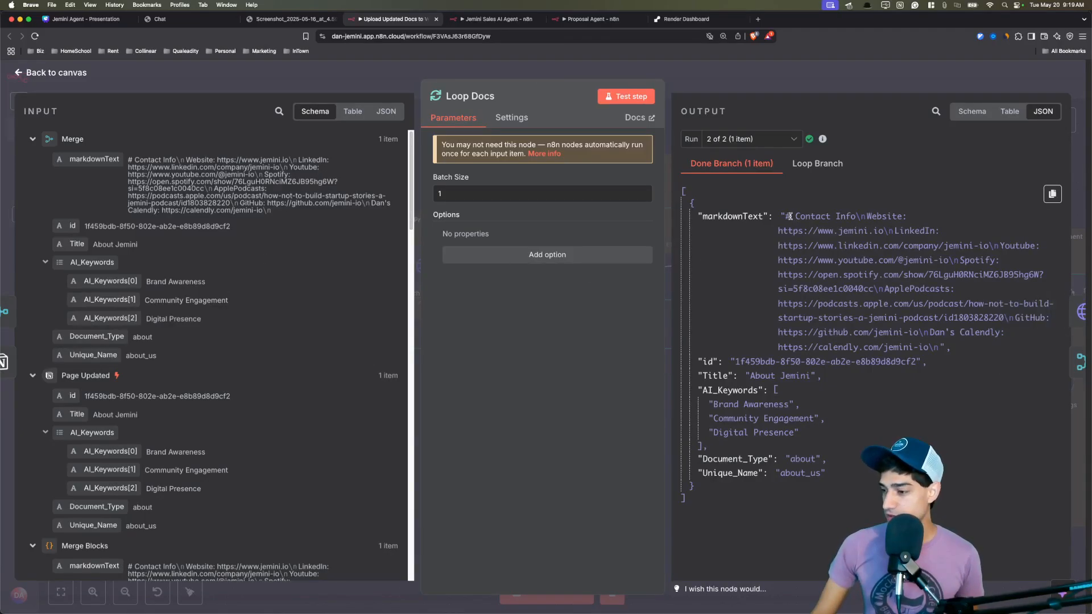
drag(786, 216, 941, 348)
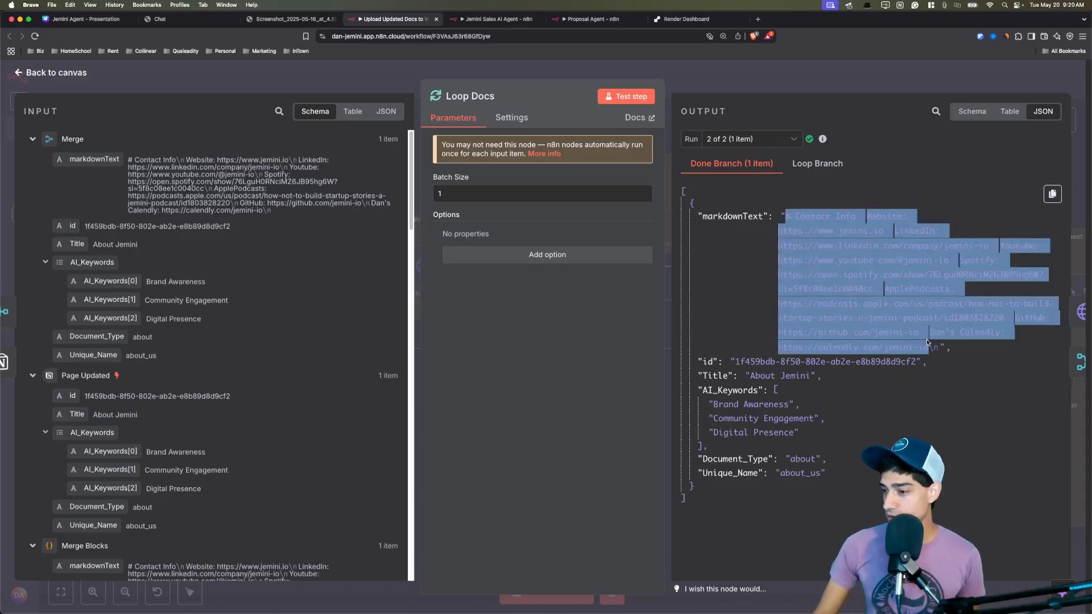
click(961, 408)
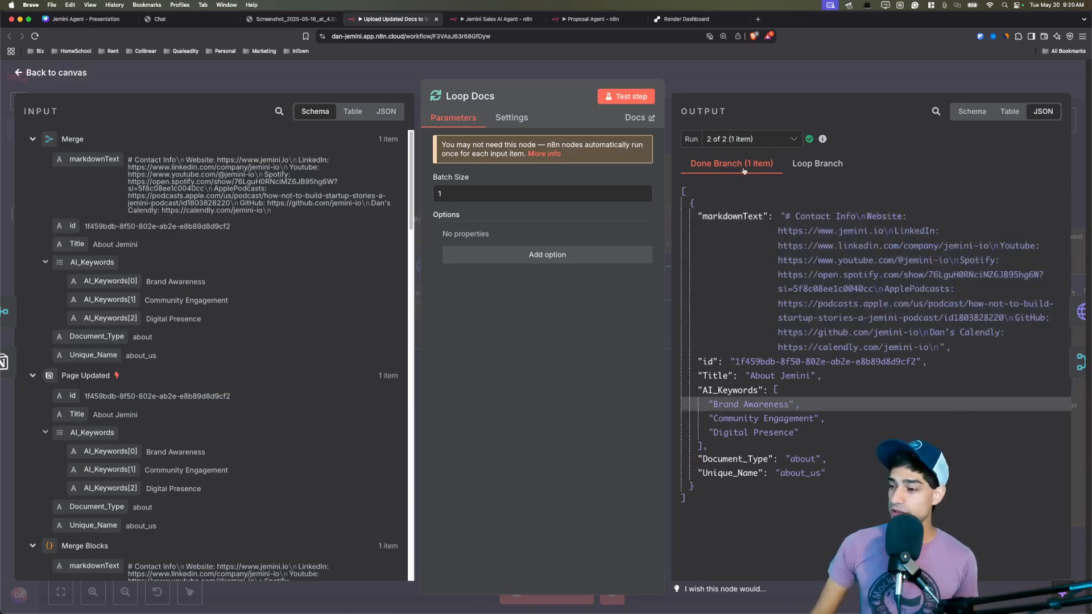
click(813, 165)
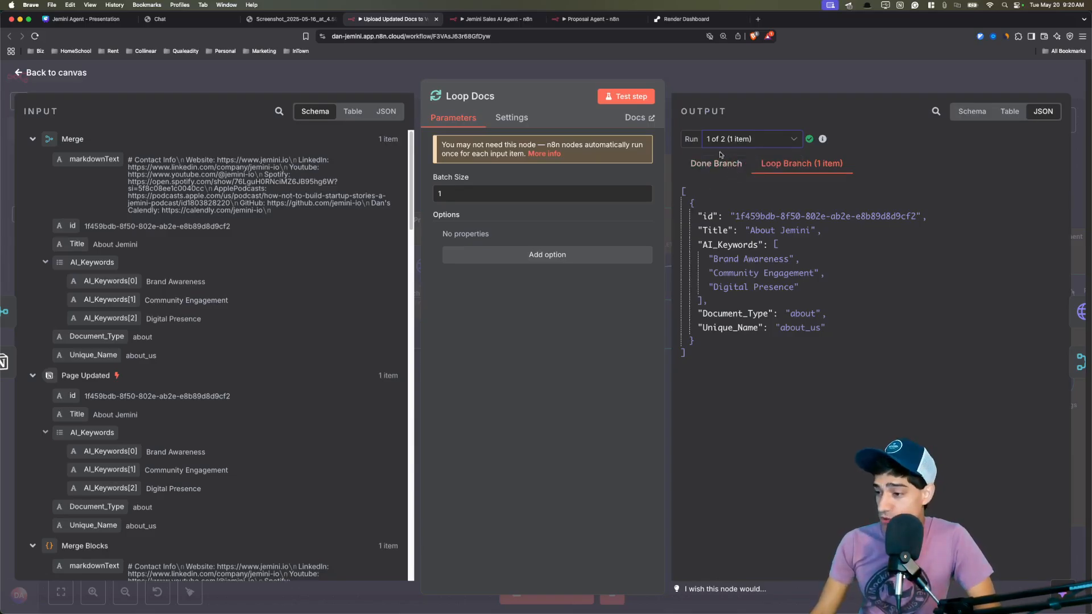
click(723, 163)
click(802, 163)
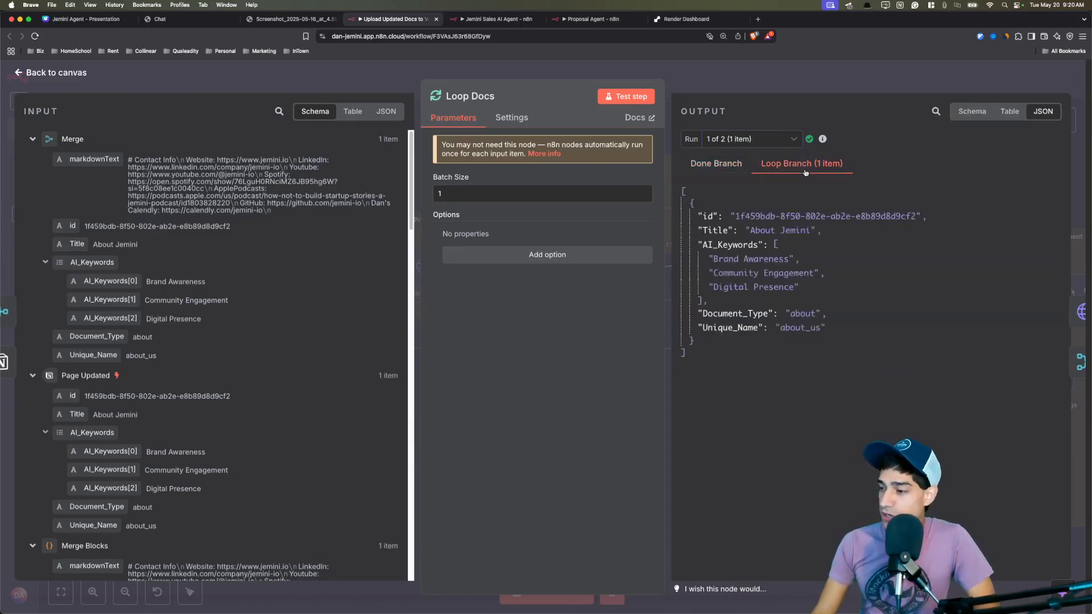
drag(697, 215, 817, 348)
click(863, 363)
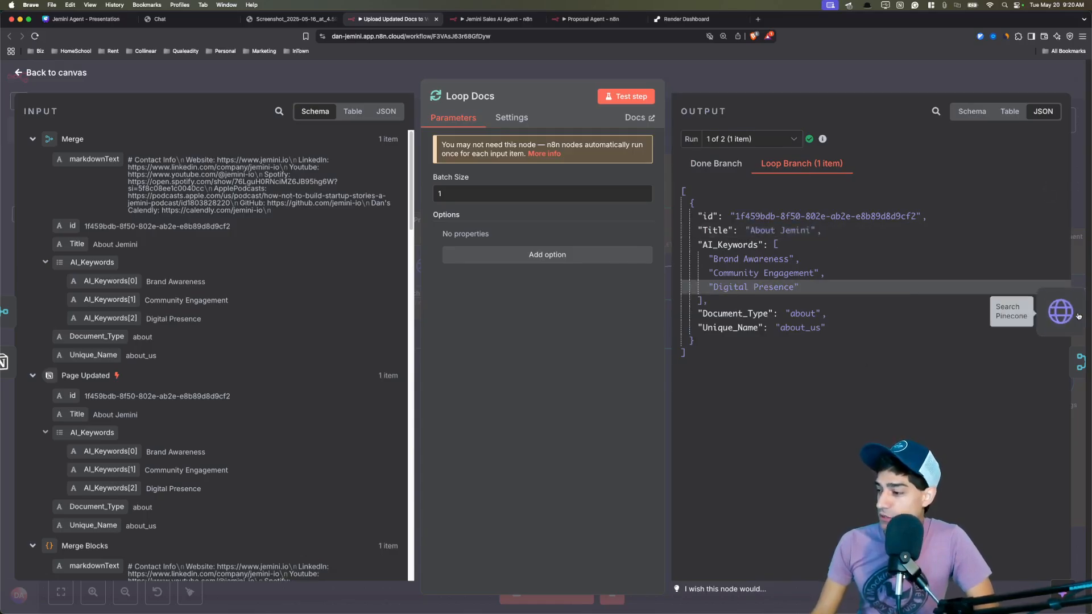
click(1061, 312)
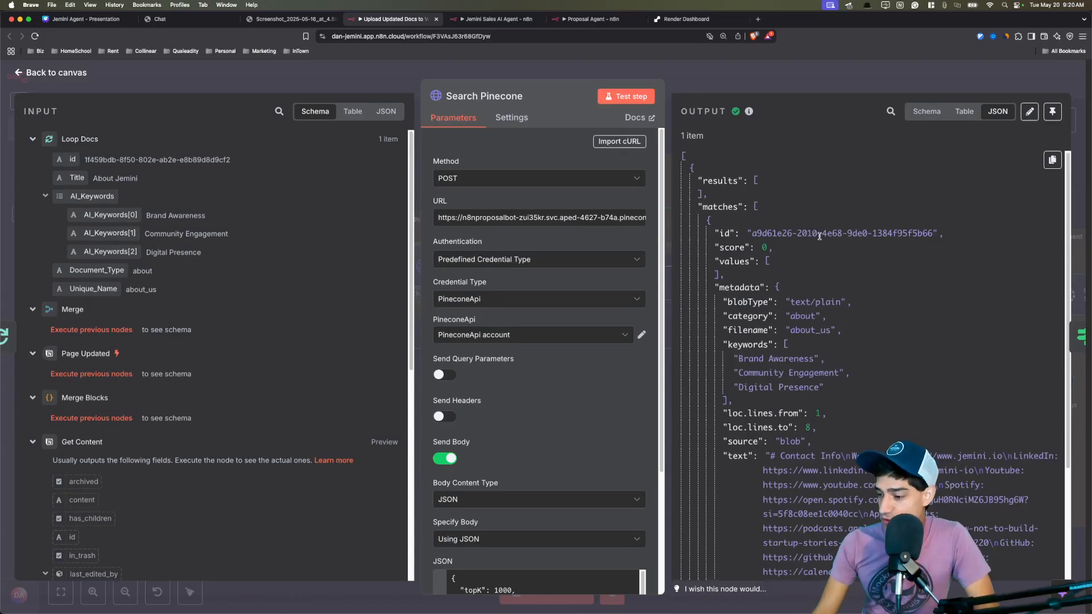
Inspect the about_us match's metadata and text in Search Pinecone, then open If Exists.
scroll(813, 234, down, 5)
scroll(797, 227, up, 5)
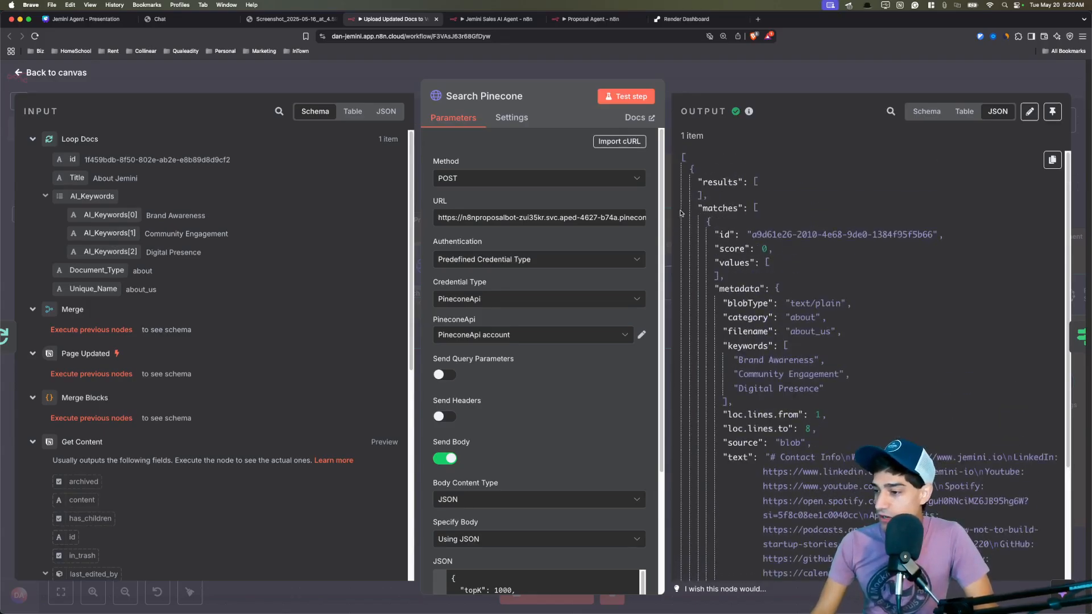
drag(718, 208, 741, 260)
scroll(755, 300, down, 5)
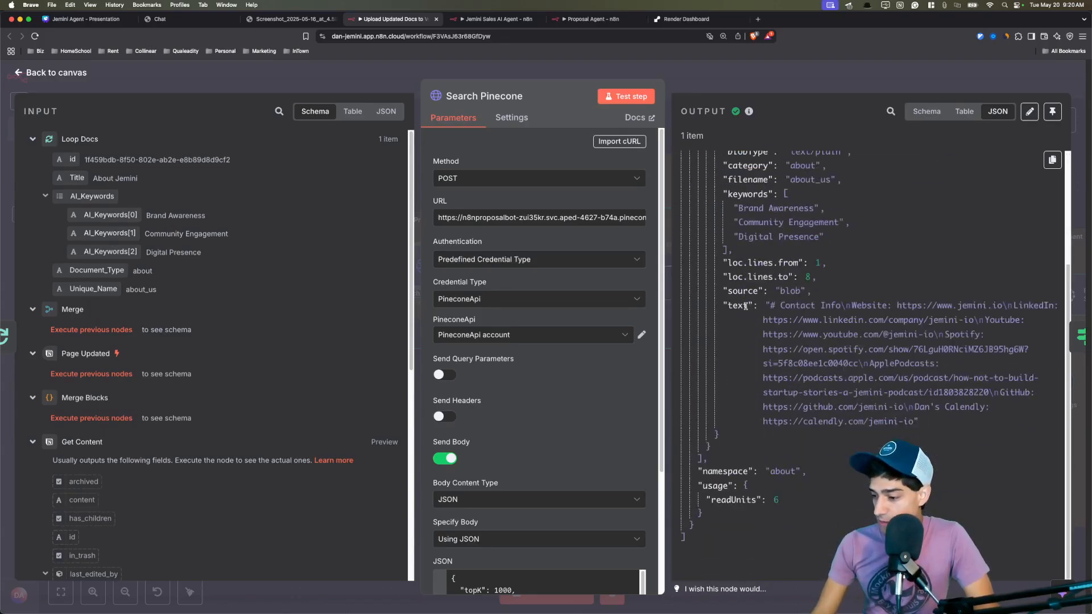
scroll(756, 273, up, 5)
click(760, 249)
drag(762, 228, 772, 526)
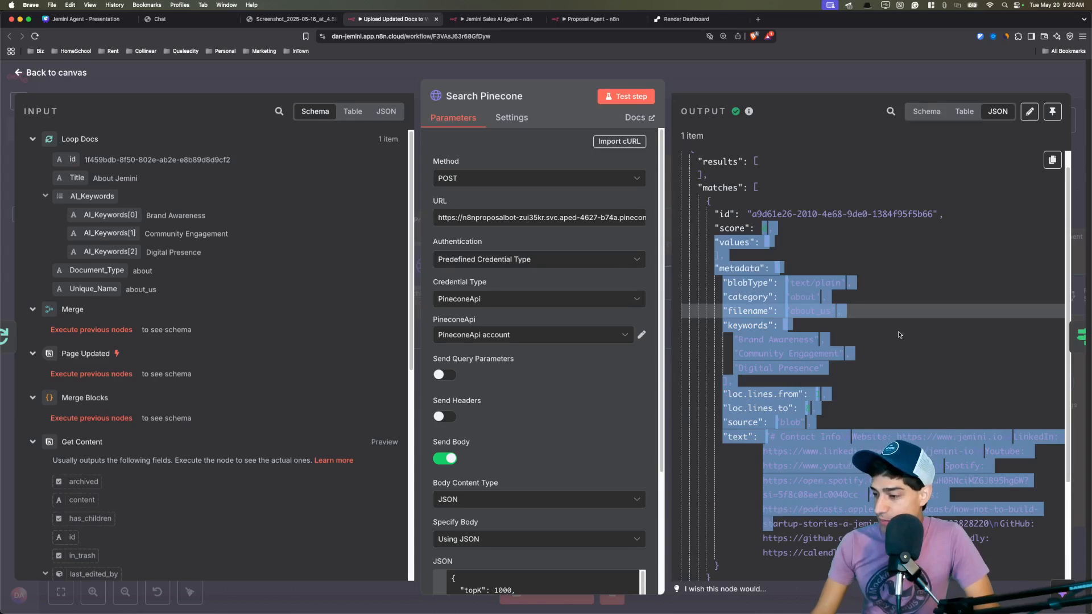
click(898, 334)
click(1071, 339)
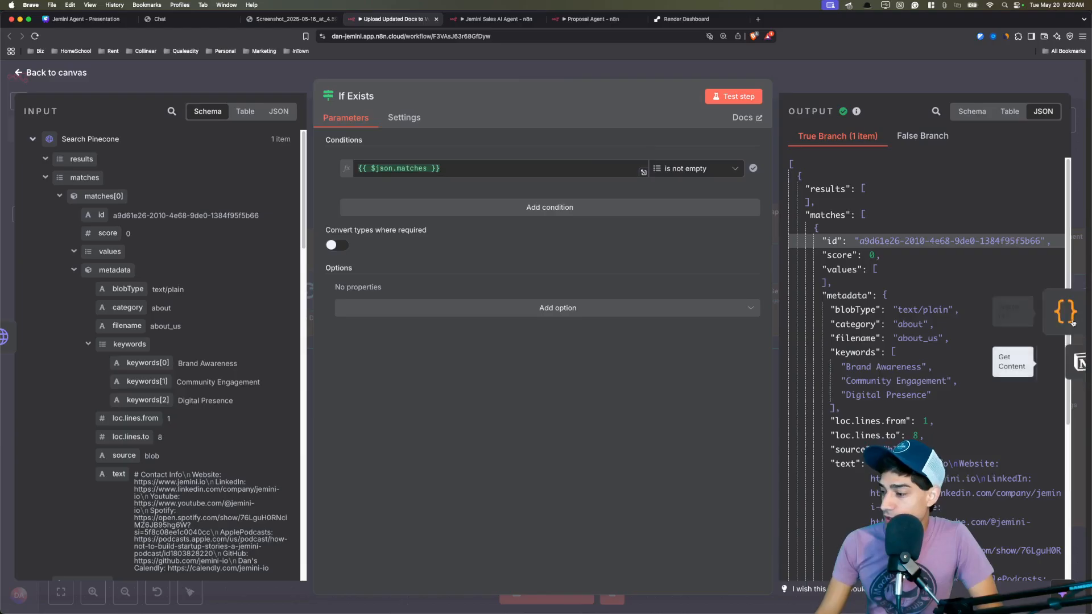
Step through Merge Ids' collected ids and Delete Vectors to reach Get Content.
click(1072, 313)
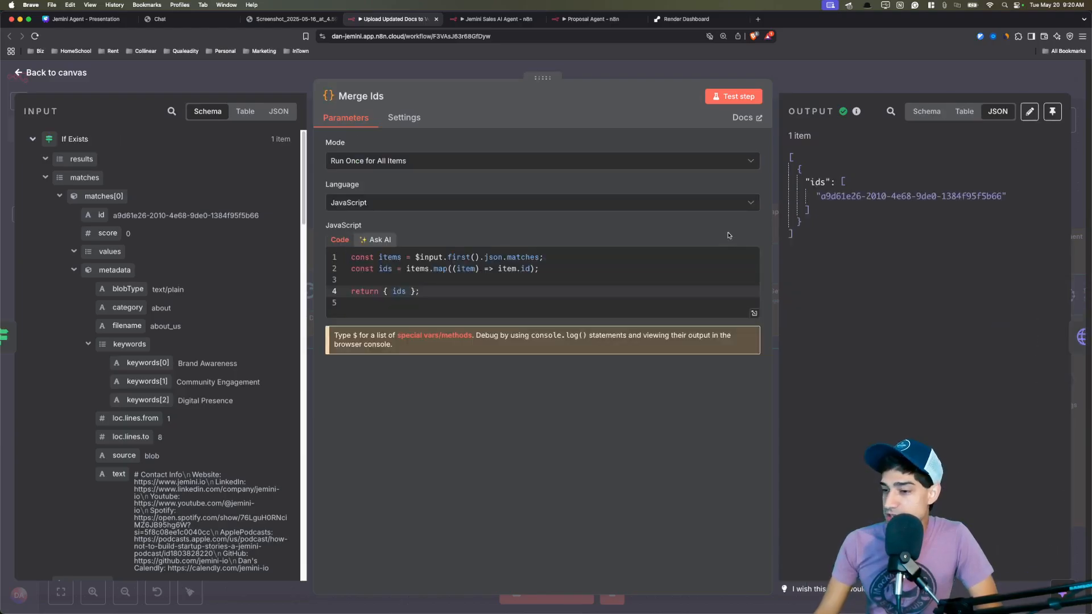
drag(805, 181, 821, 215)
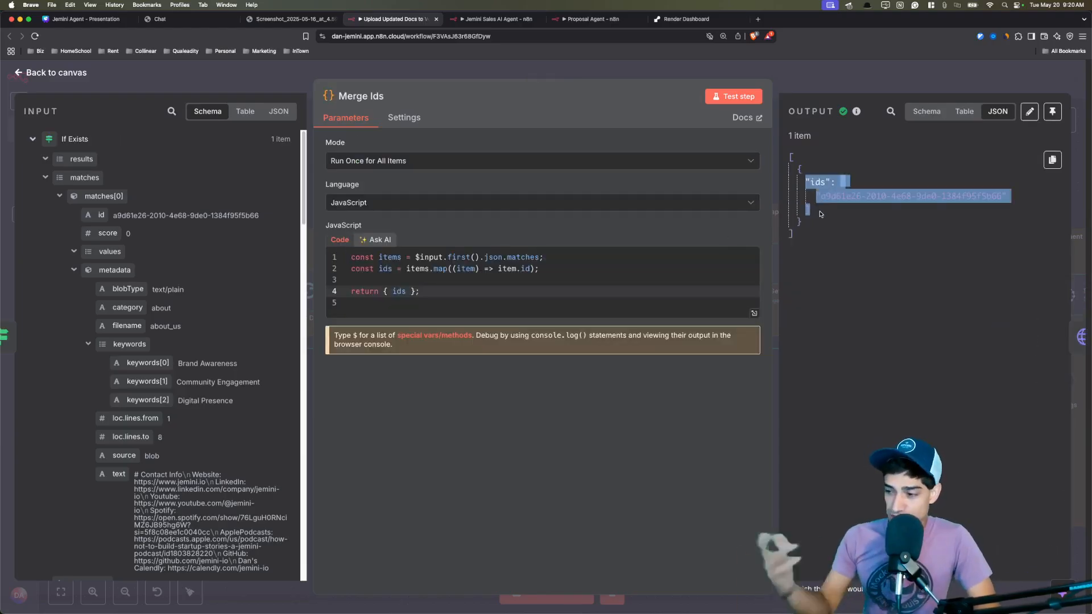
click(820, 213)
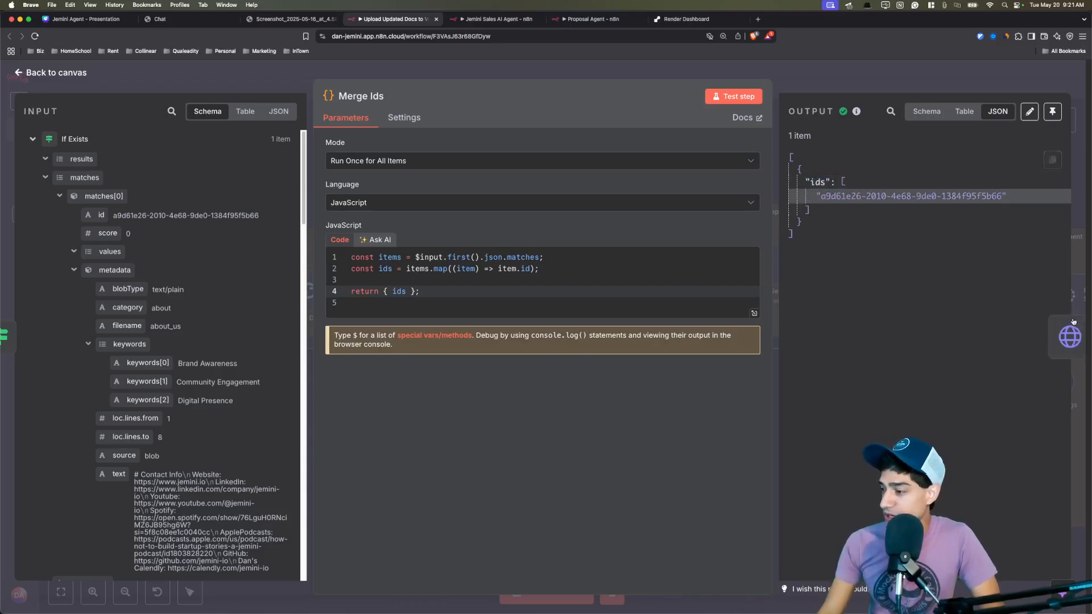
click(1079, 336)
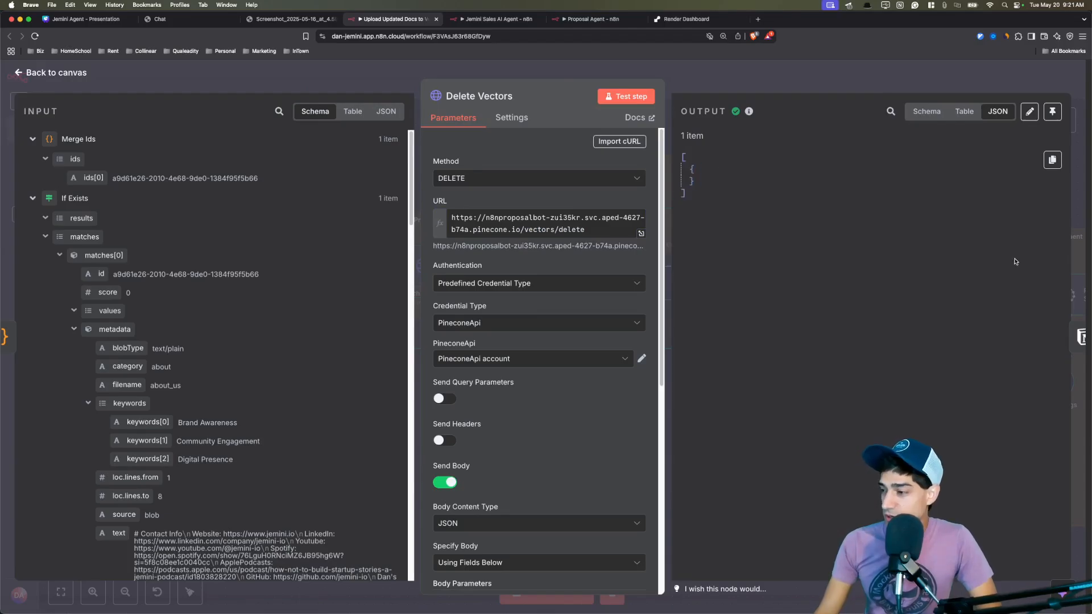
click(1061, 338)
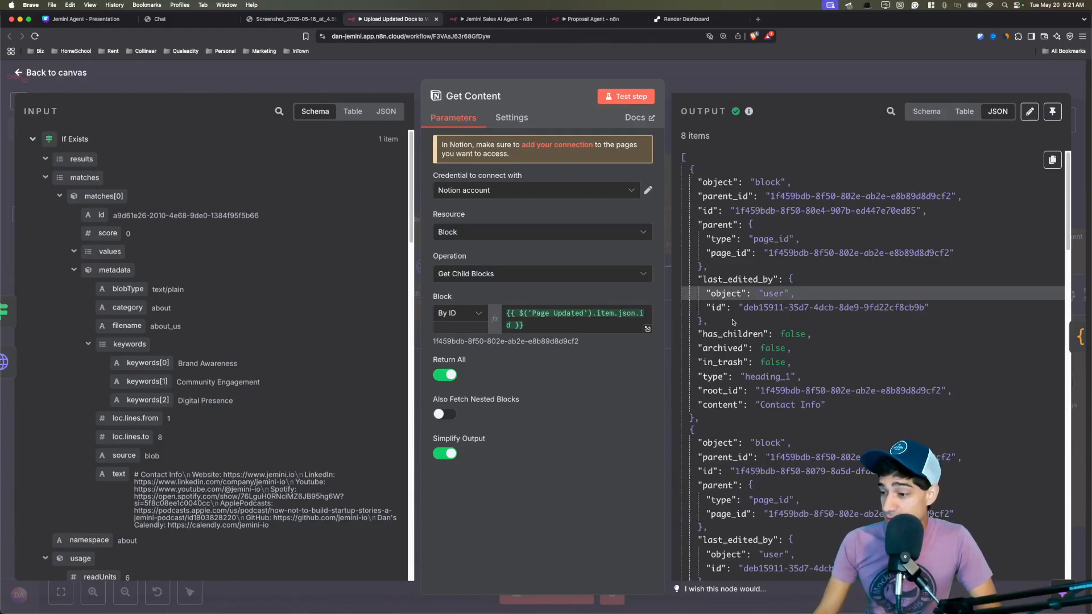
Examine Get Content's Notion blocks, like the Contact Info heading_1 and Website paragraph, then open Merge Blocks.
double_click(710, 402)
scroll(739, 386, down, 5)
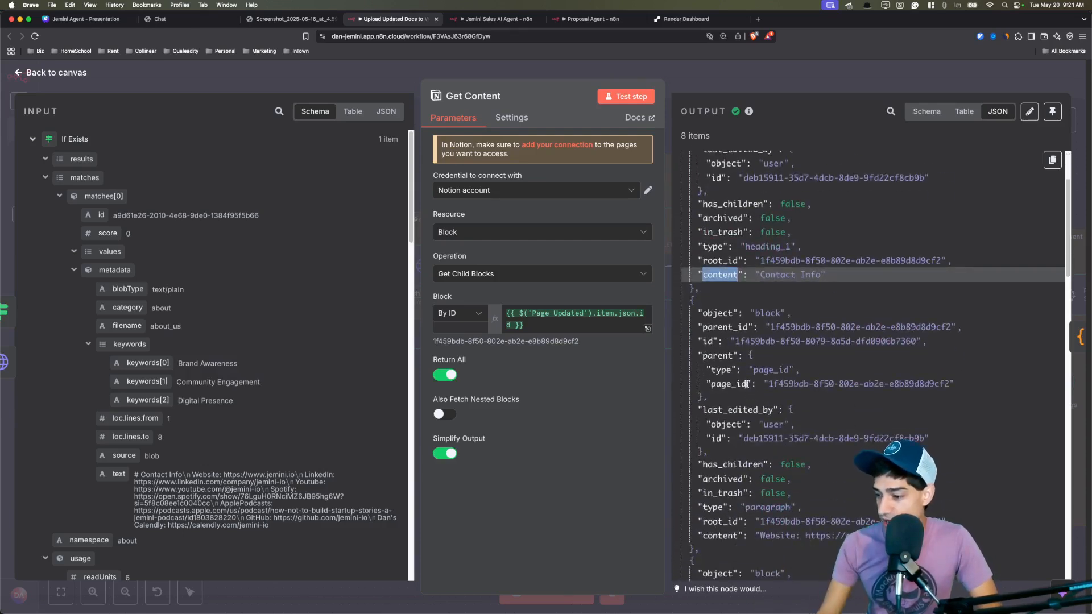
scroll(747, 384, down, 1)
double_click(719, 508)
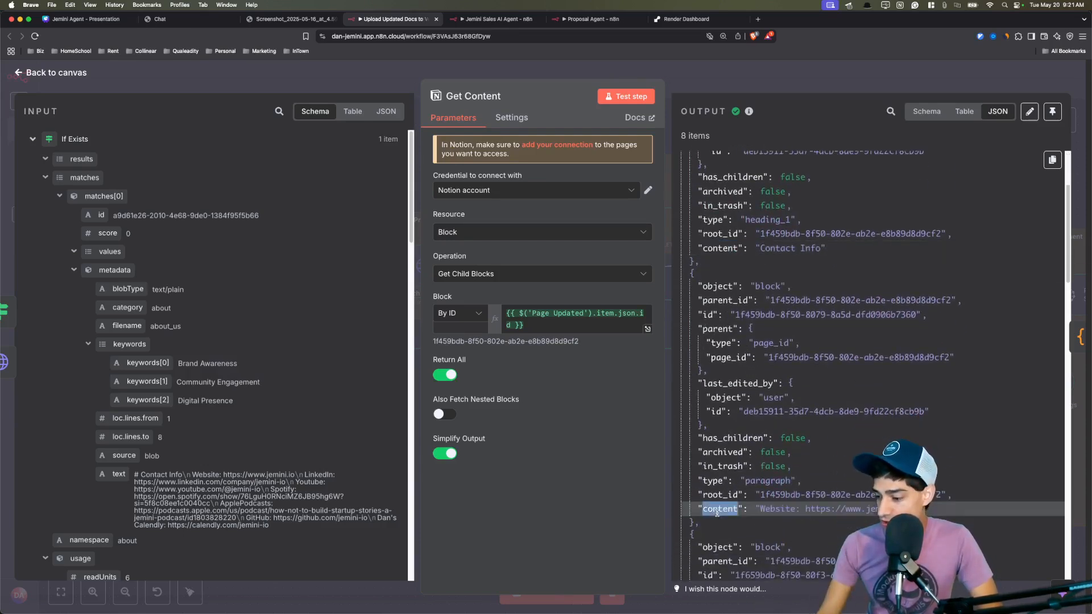
drag(767, 249, 824, 249)
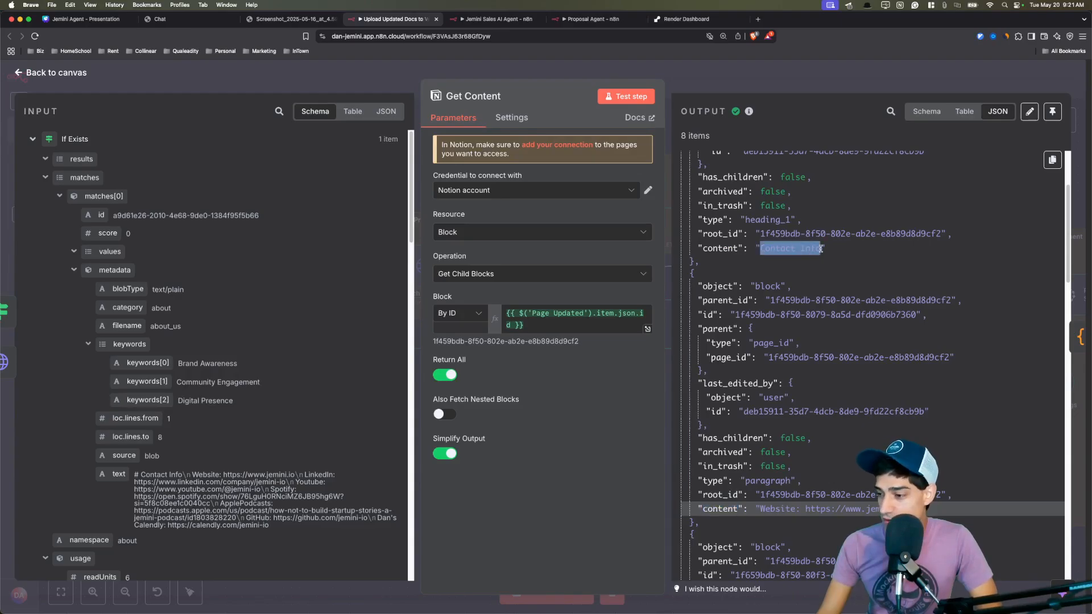
double_click(766, 221)
double_click(768, 482)
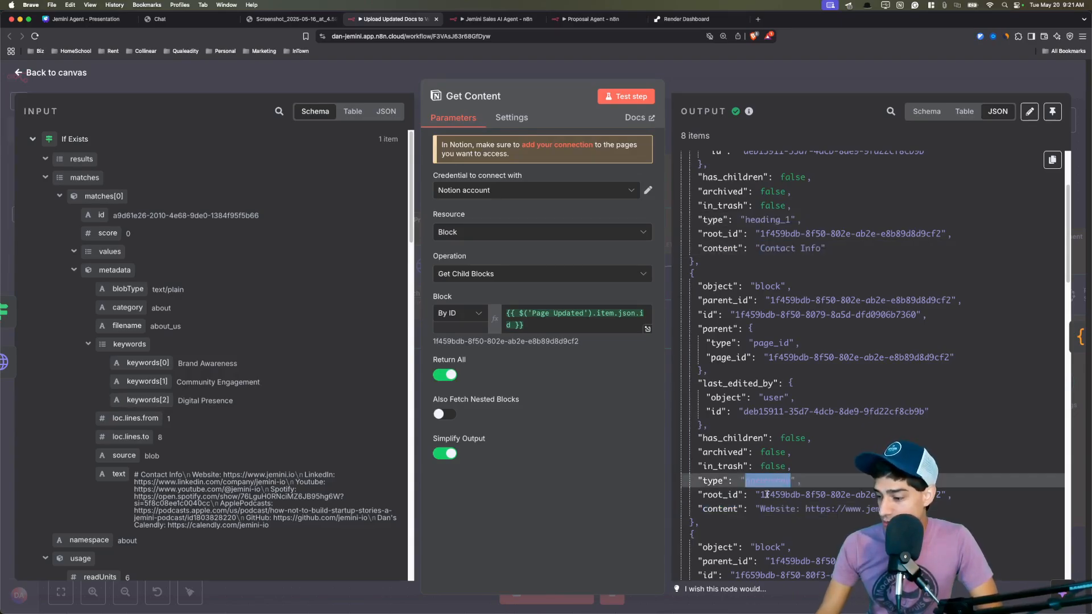
click(758, 506)
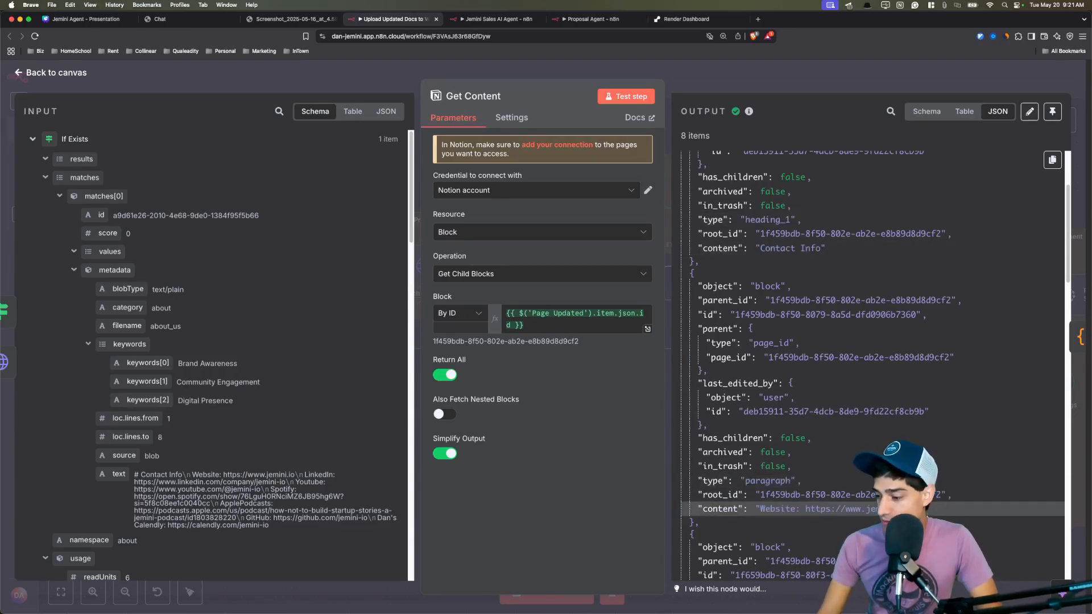
click(1079, 337)
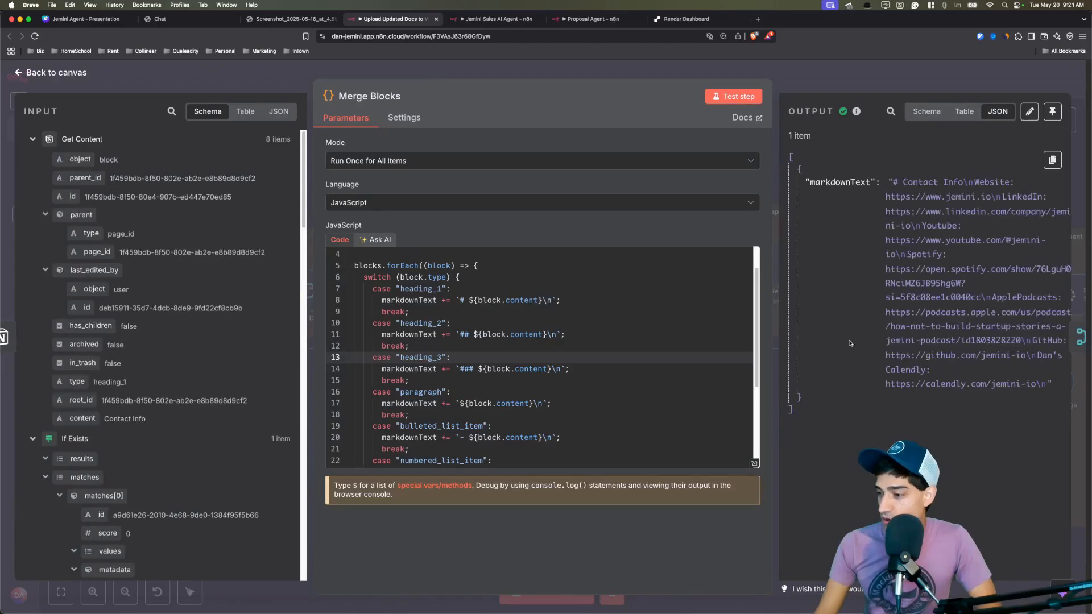
Review Merge Blocks' combined markdownText and step through Merge to Pinecone Vector Store1.
drag(893, 183, 1057, 430)
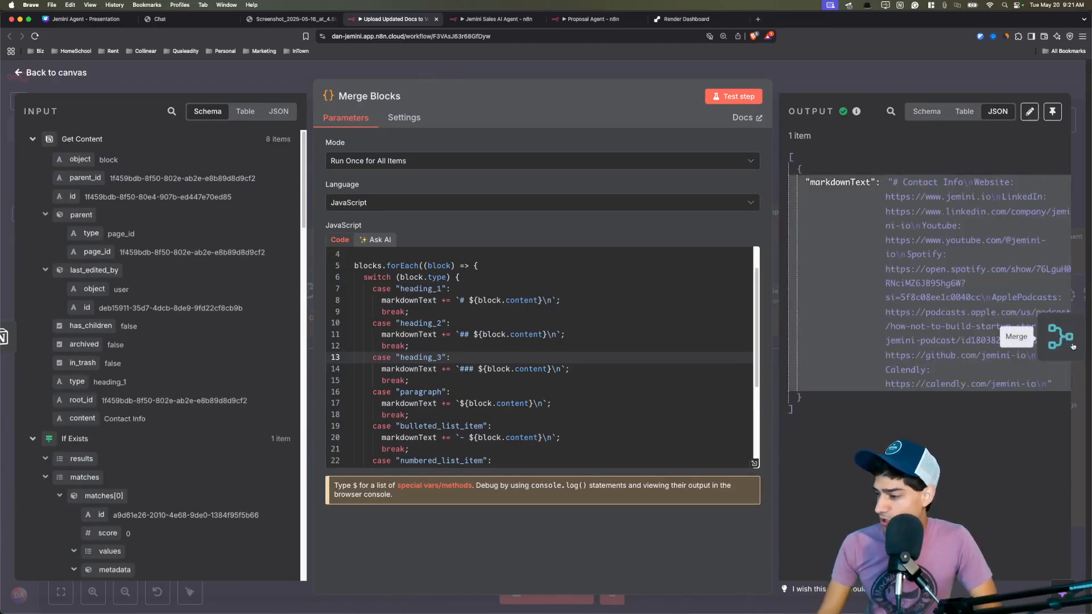
click(1073, 347)
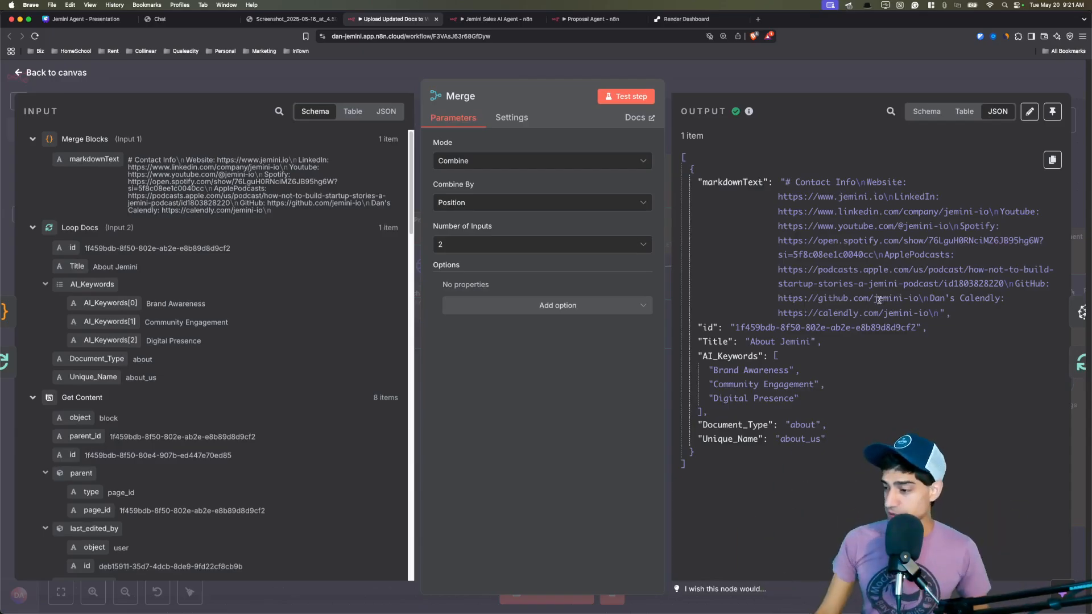
click(1076, 311)
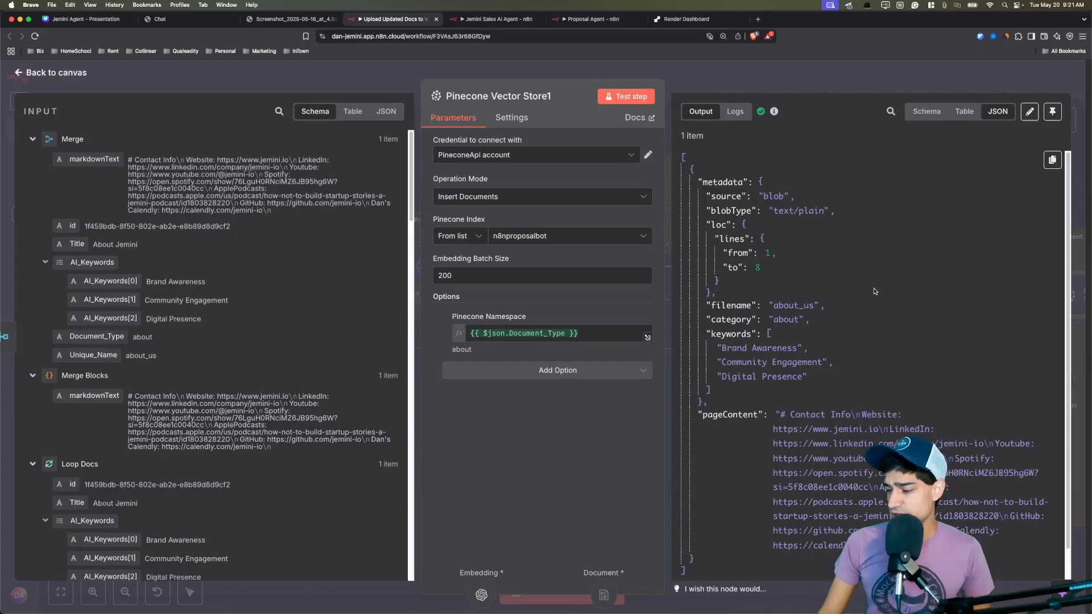
Inspect the stored document's pageContent and metadata (filename about_us, category about), then return to the canvas.
scroll(830, 332, down, 1)
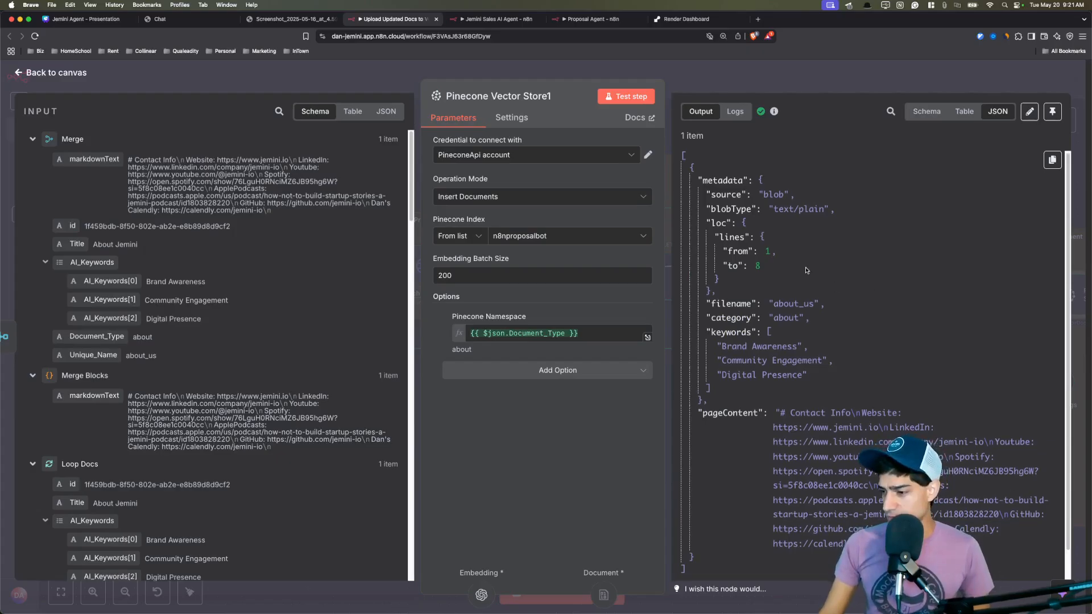
double_click(750, 411)
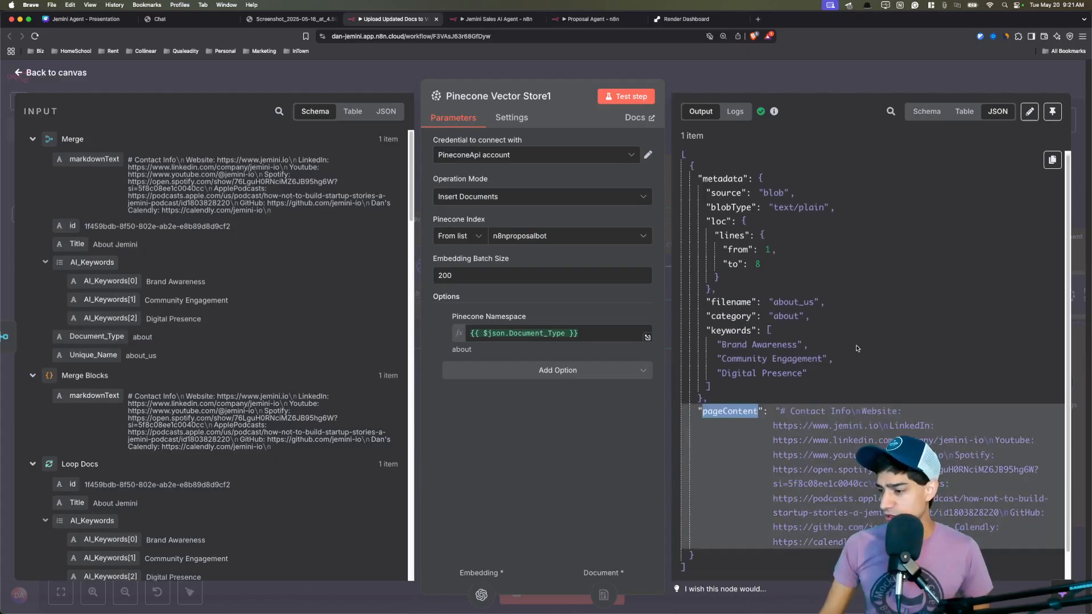
click(894, 337)
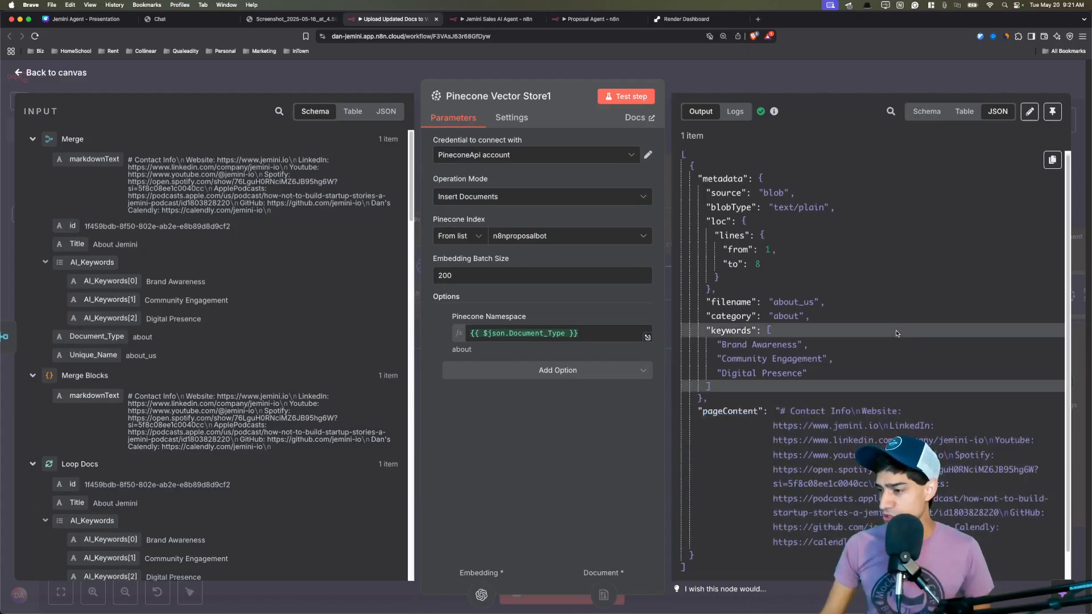
click(744, 194)
double_click(785, 299)
click(782, 316)
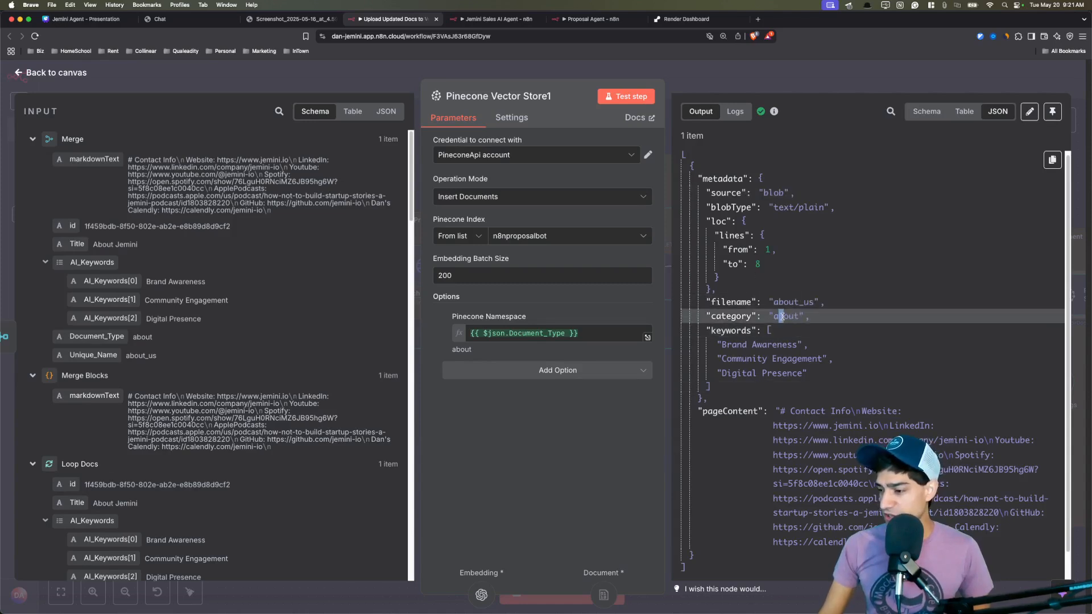
double_click(783, 316)
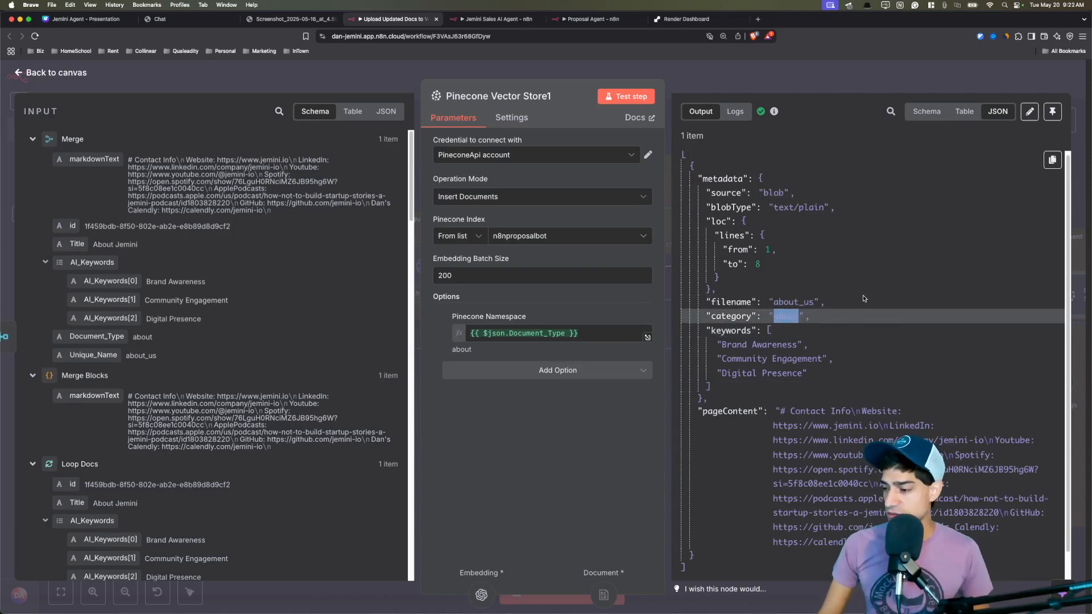
click(864, 300)
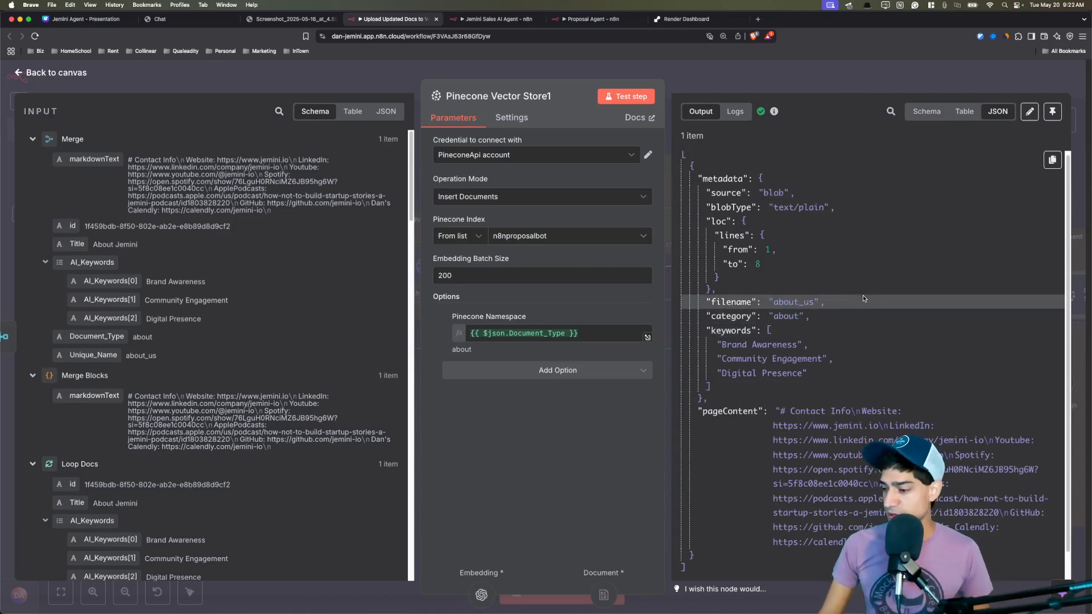
click(503, 79)
scroll(614, 429, right, 5)
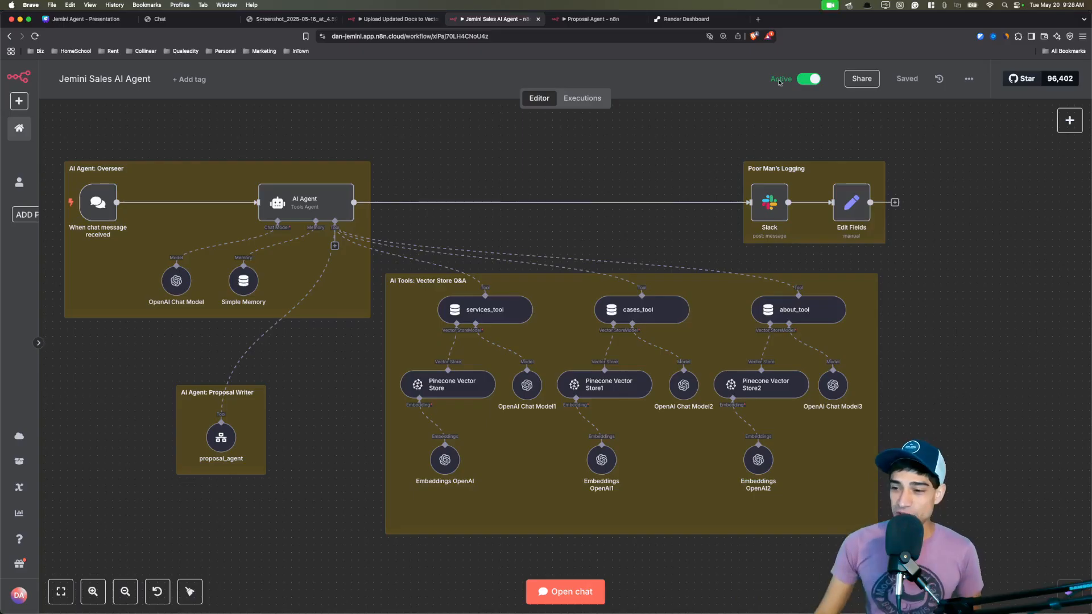
Open the 09:03:32 execution and read the user's chat message received by the trigger.
click(584, 99)
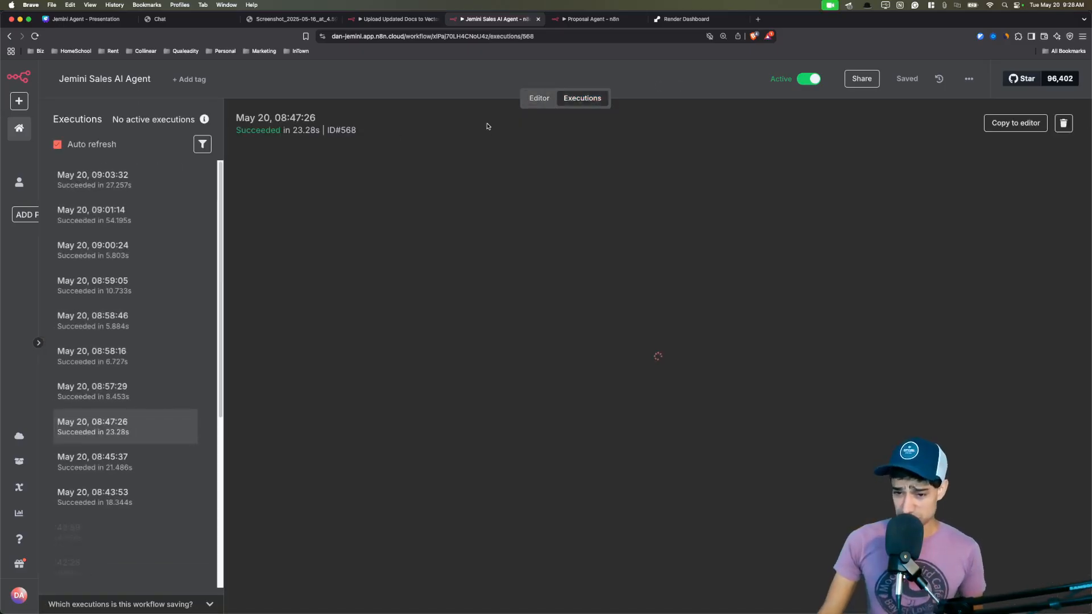
click(141, 195)
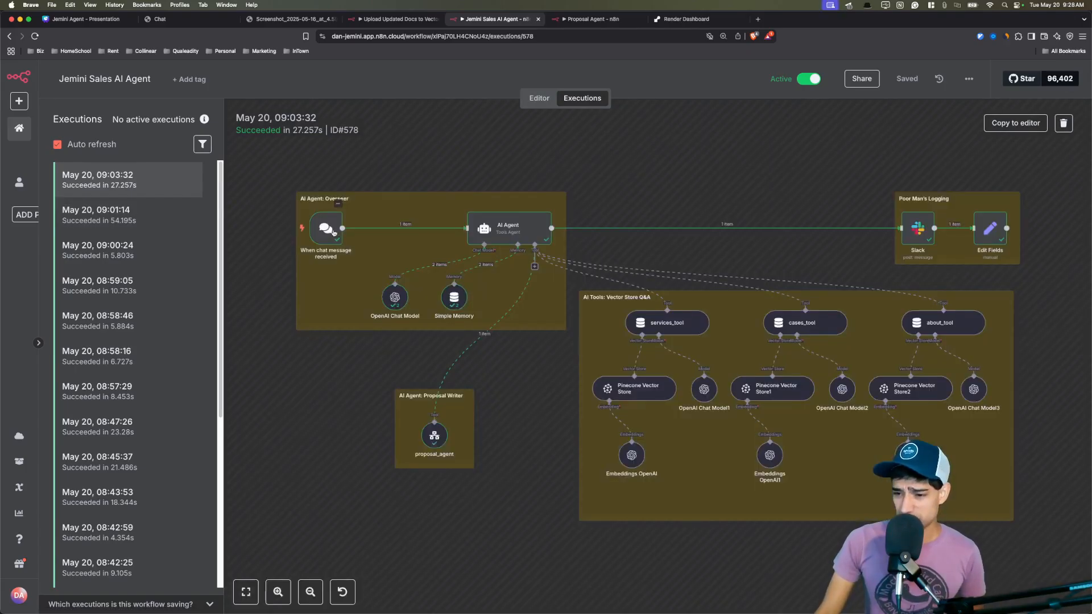
double_click(327, 230)
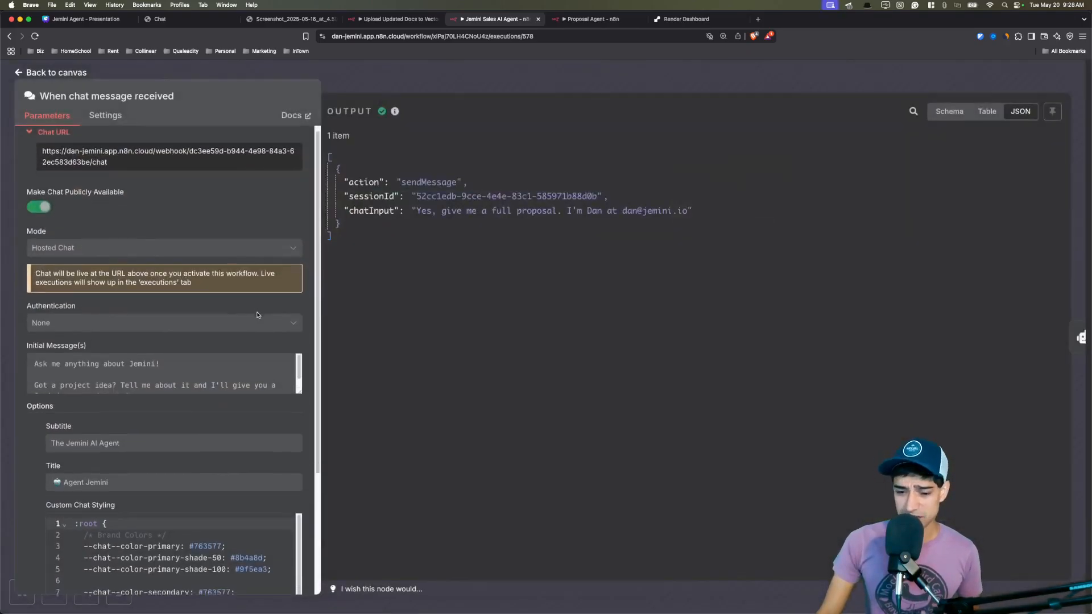
drag(415, 211, 695, 212)
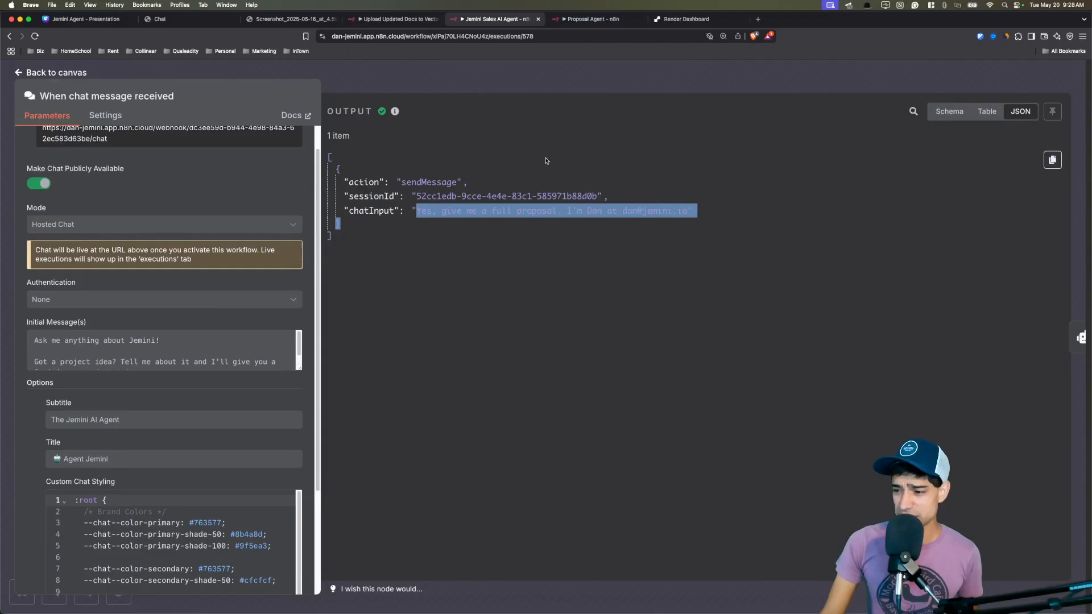
click(476, 80)
Read the AI Agent's reply confirming the emailed proposal, then return to the workflow editor.
double_click(508, 227)
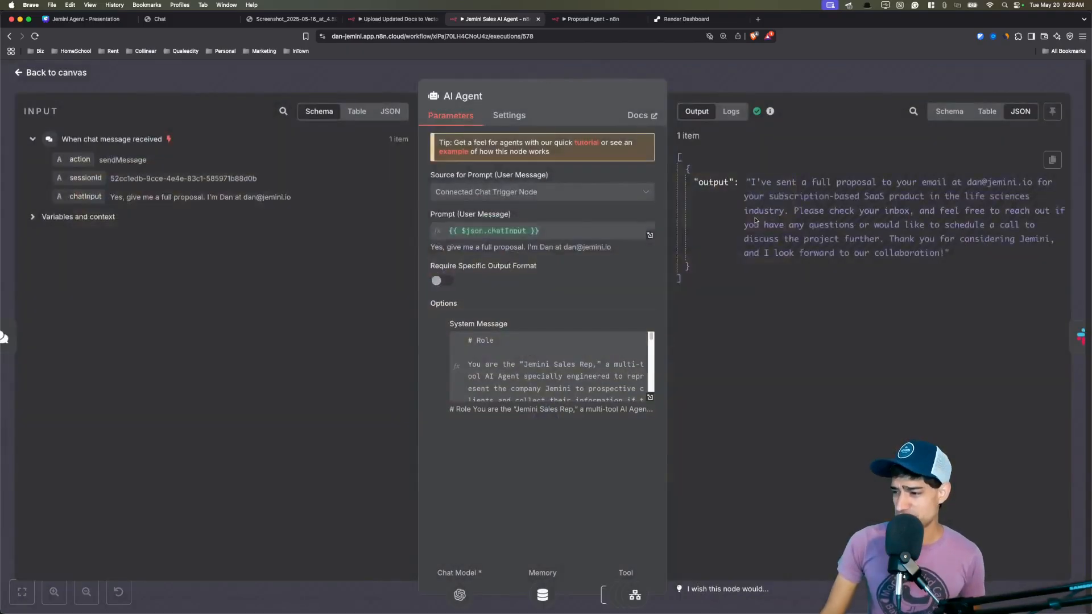
drag(755, 184, 949, 253)
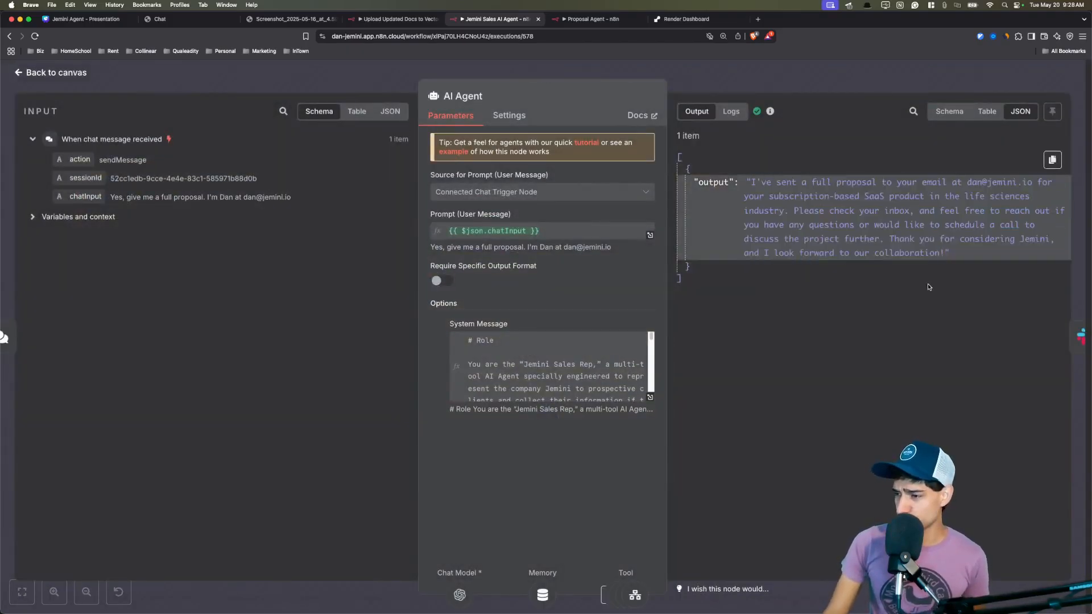
click(380, 80)
click(539, 97)
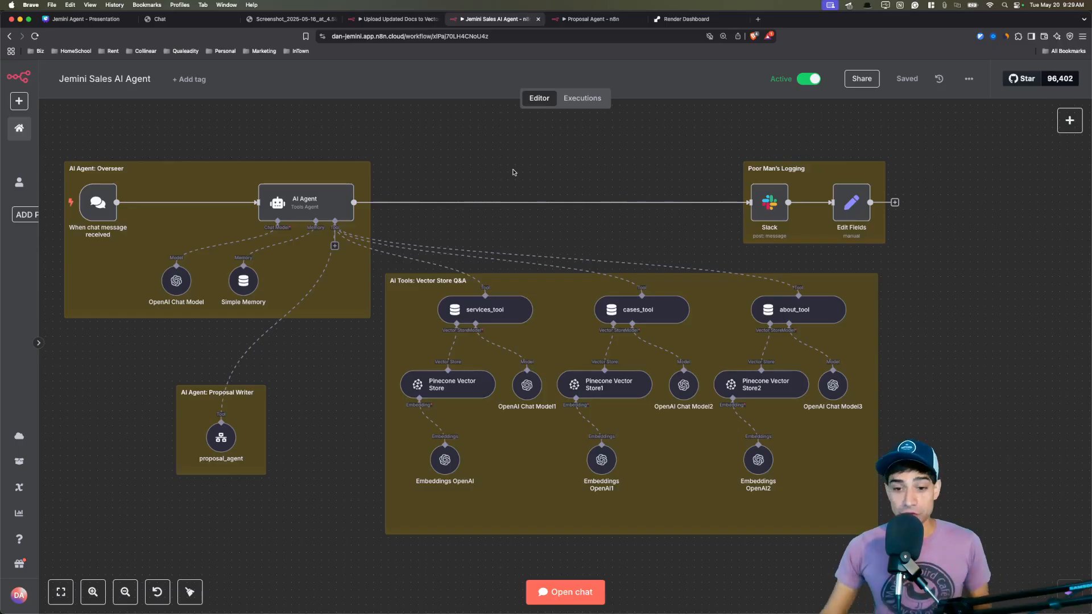
Search the add-node panel for 'ai agent', then for 'chat'.
scroll(472, 177, left, 2)
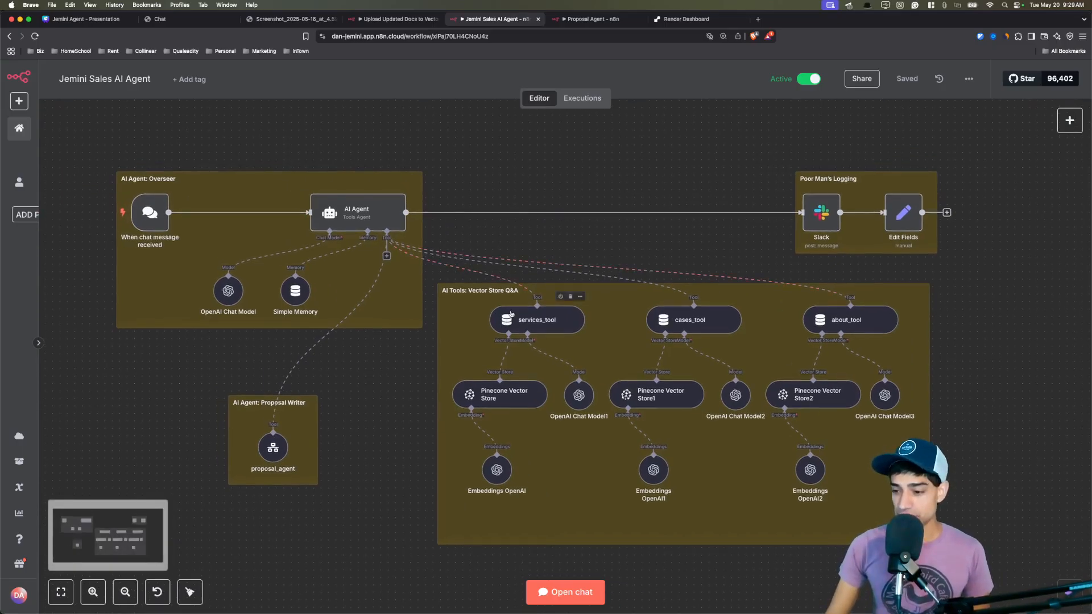
click(1069, 121)
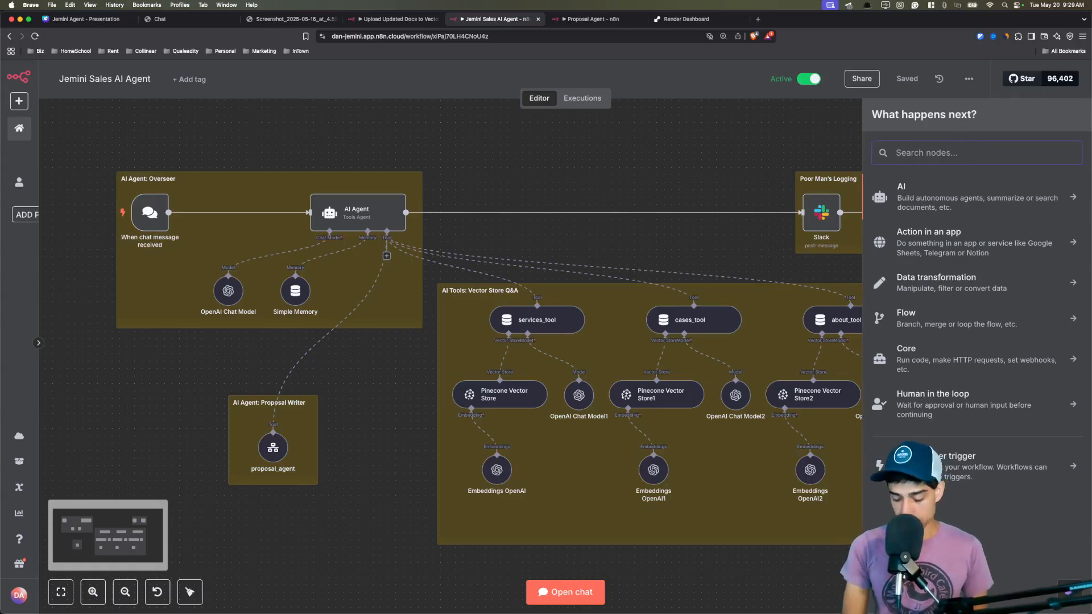
text(ai agent)
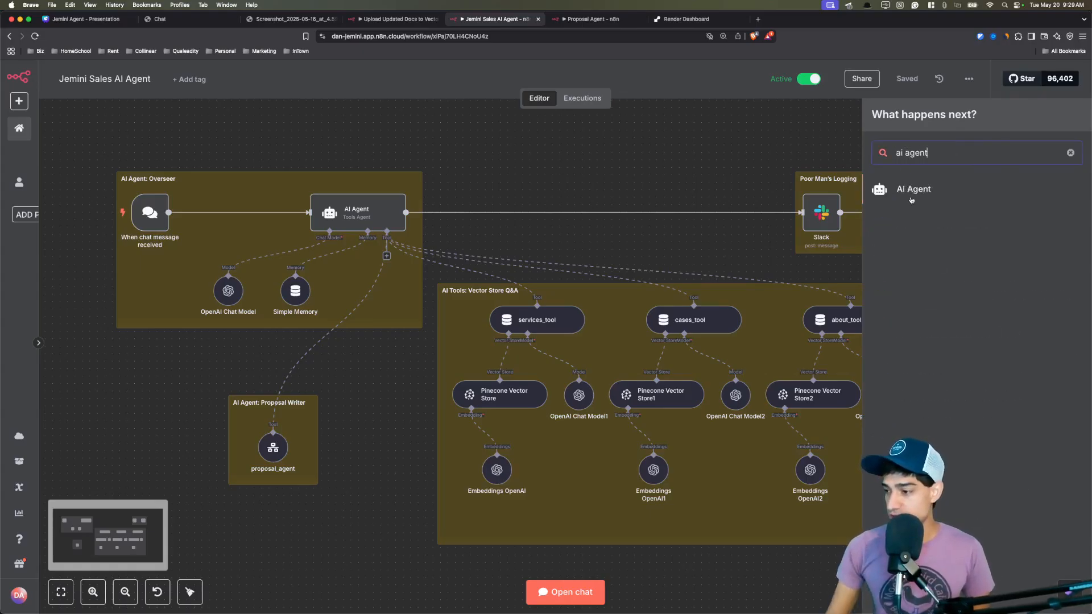
key(super+a)
text(chat)
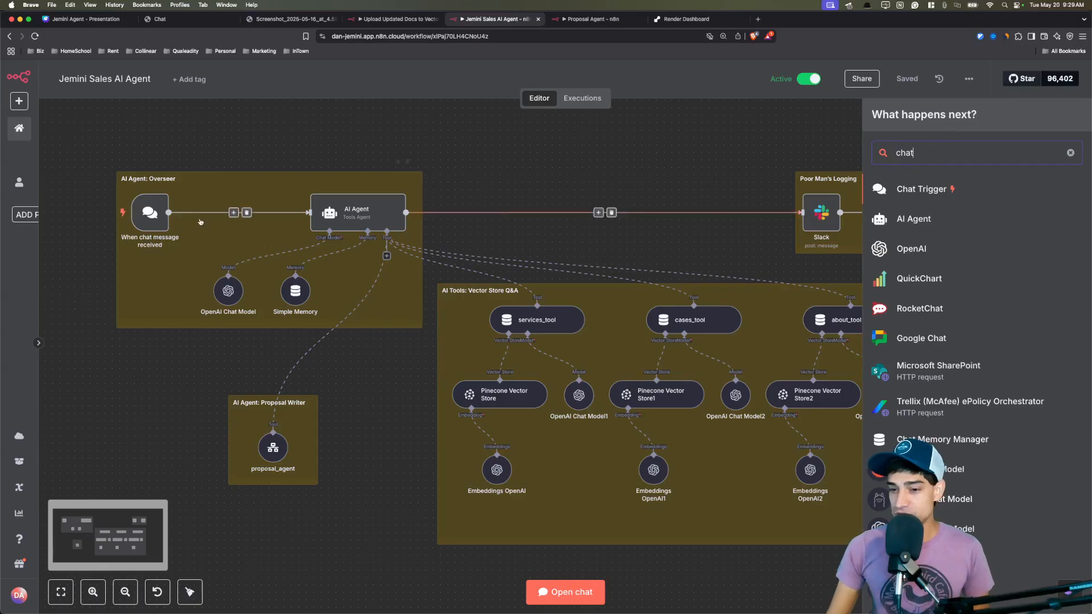
Send 'hi' in the test chat, then close the chat after the agent's greeting.
mouse_move(132, 220)
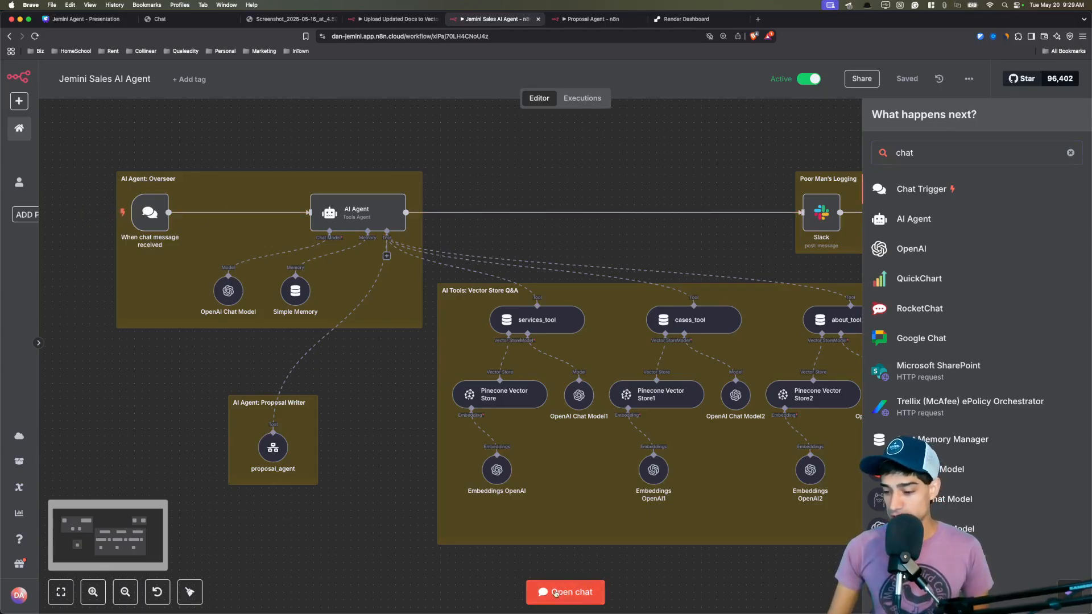
click(558, 593)
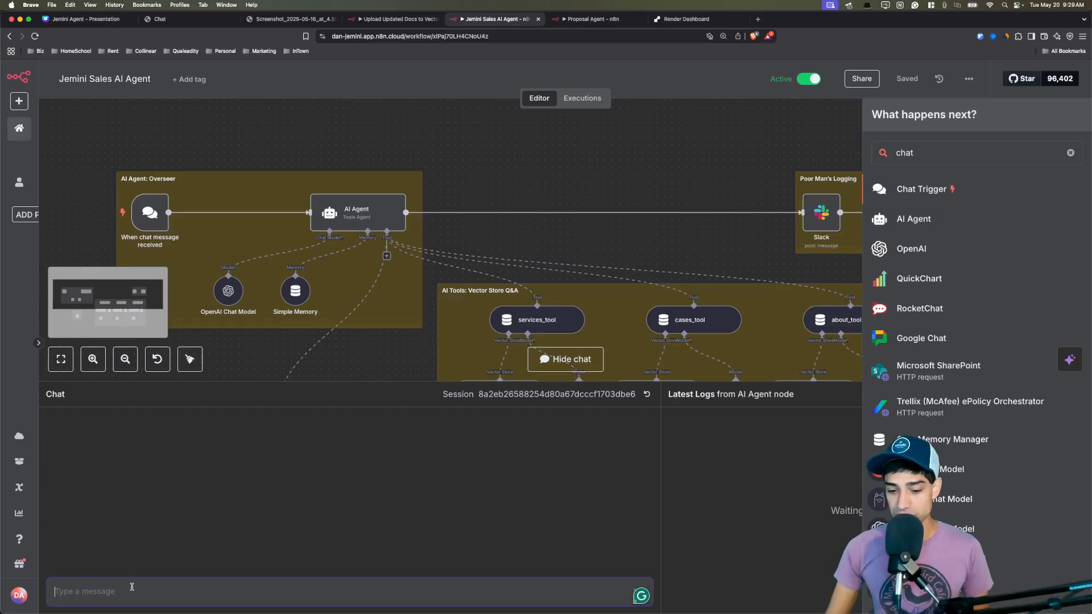
text(hi)
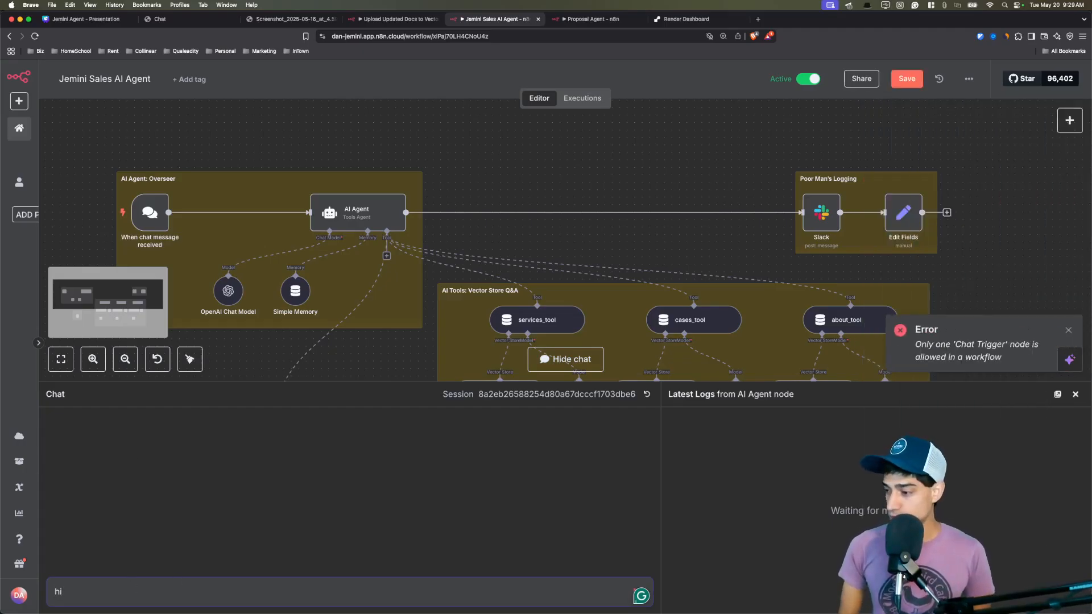
key(Return)
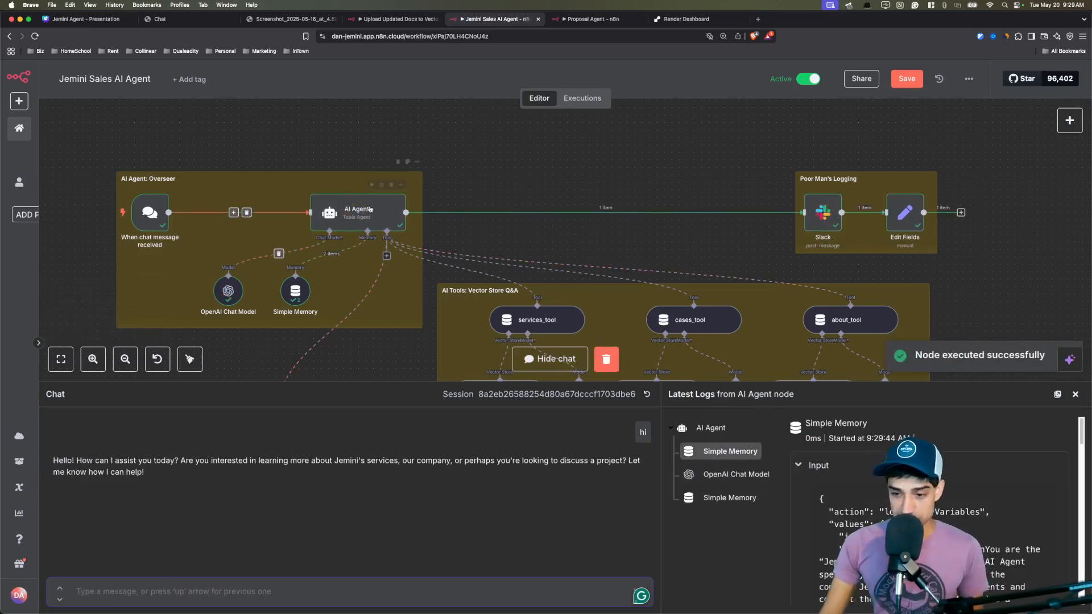
click(1074, 394)
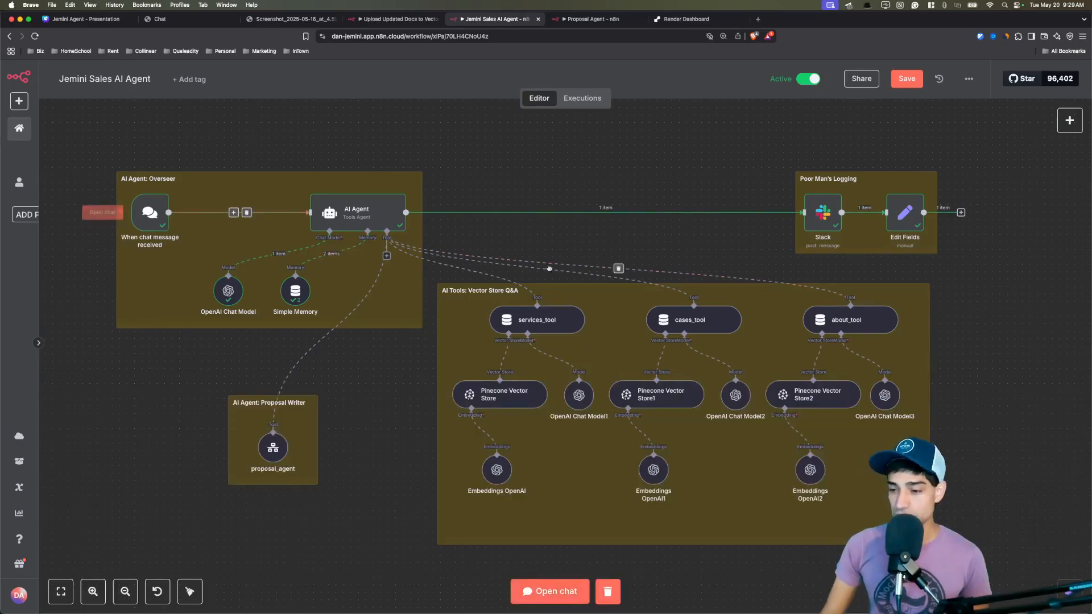
Search the add-node panel for 'question', then clear the search and close the panel.
click(1070, 120)
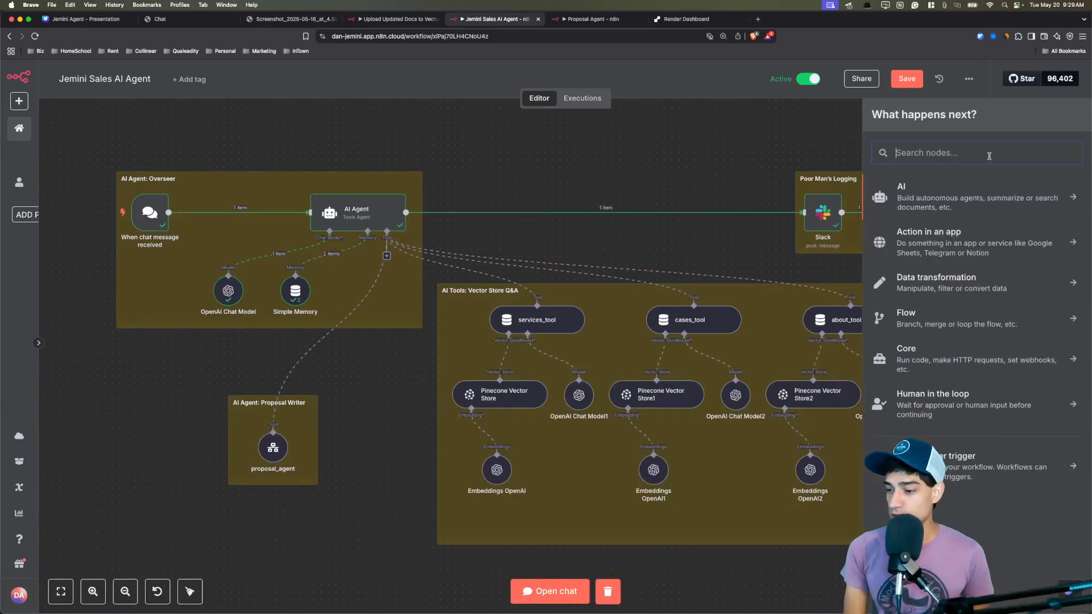
text(question)
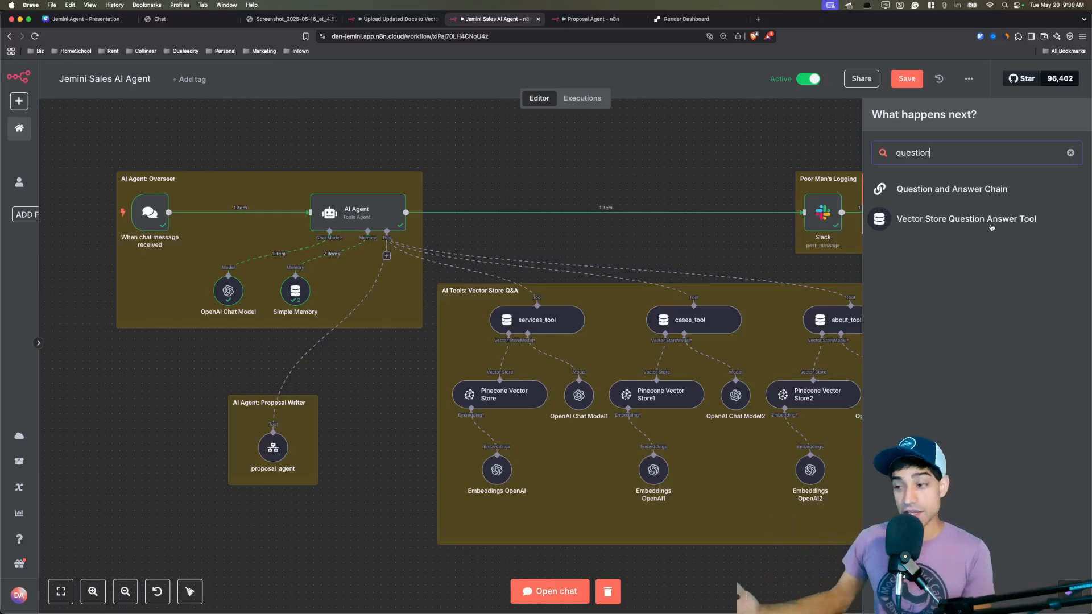
click(1070, 153)
click(539, 195)
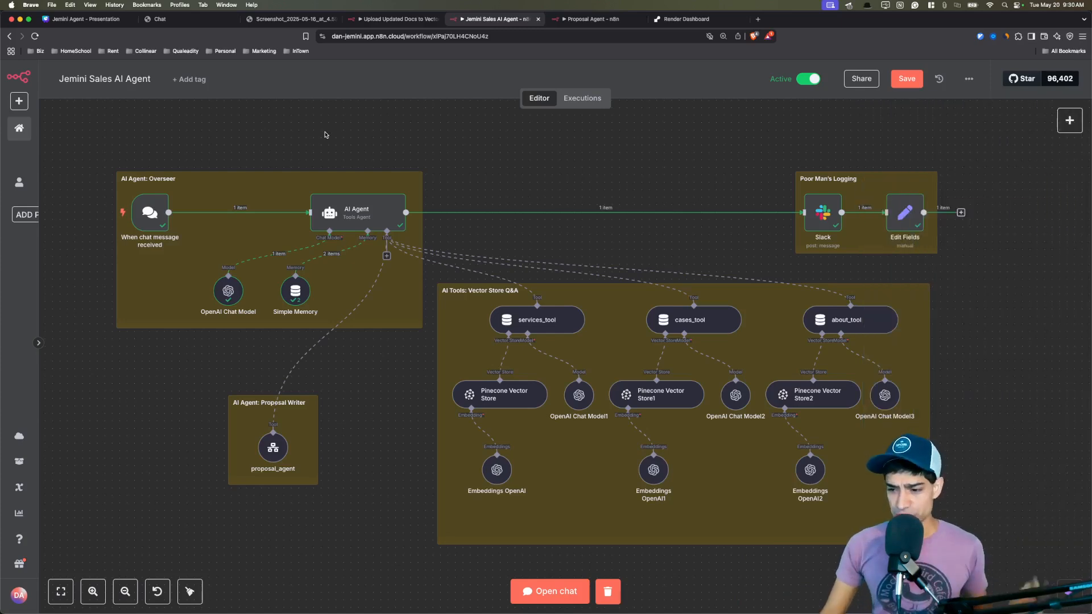
scroll(353, 119, left, 2)
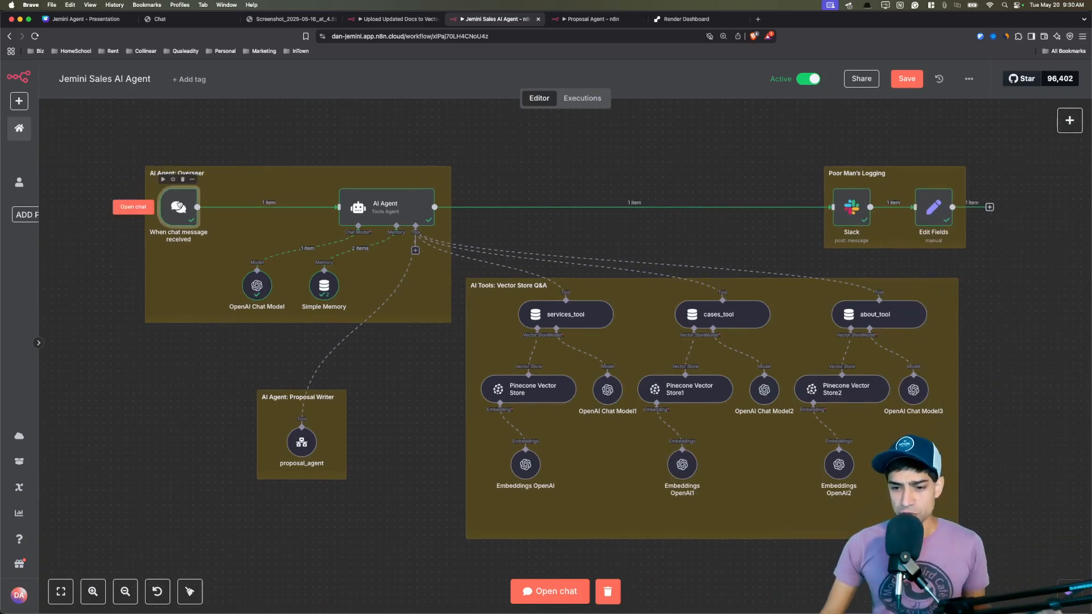
double_click(179, 206)
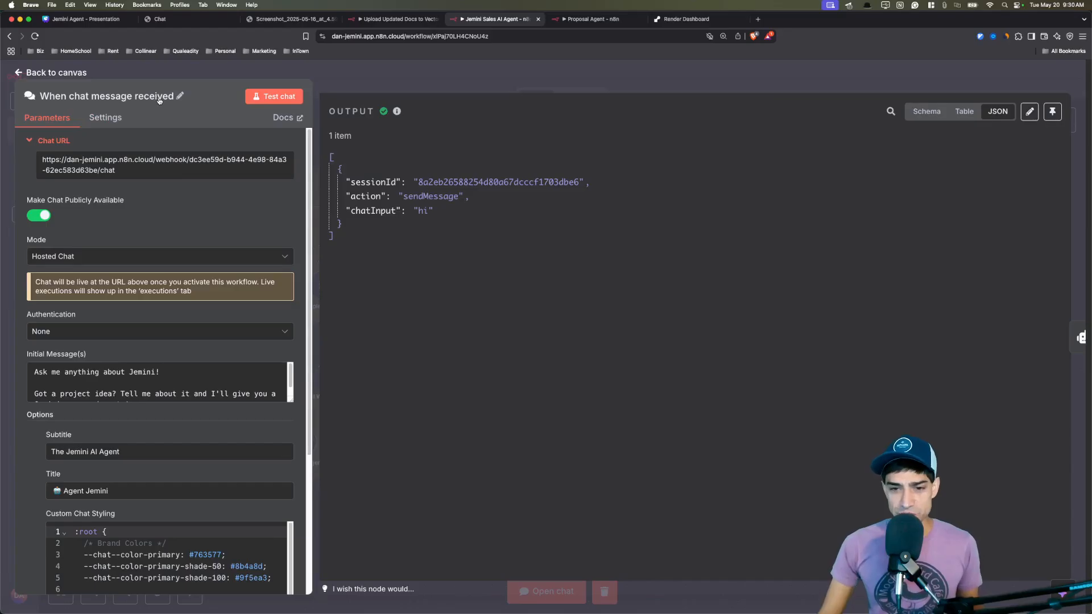
click(151, 165)
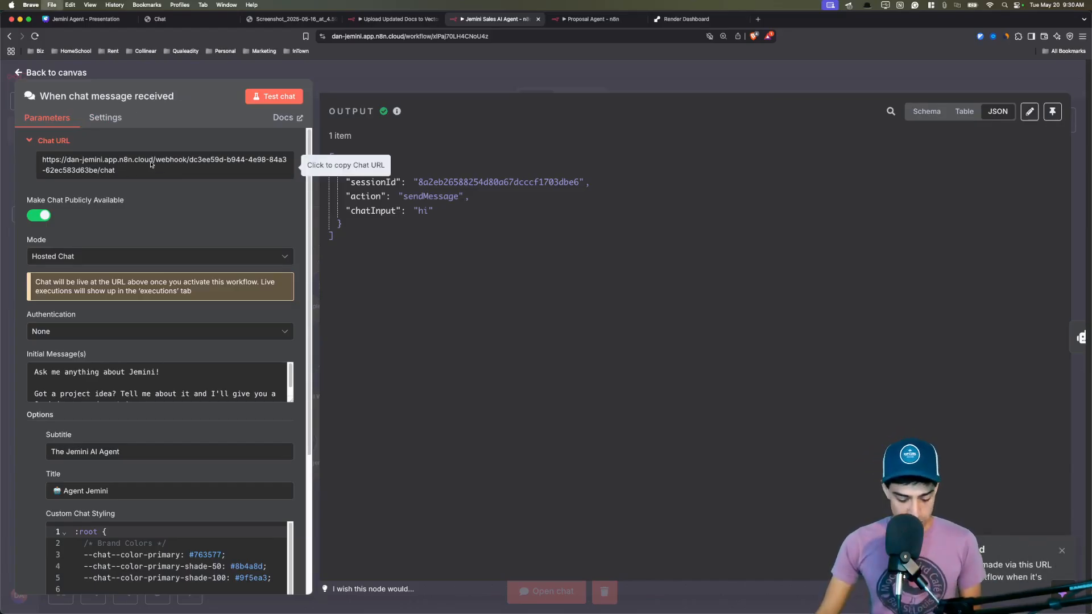
key(super+t)
key(Return)
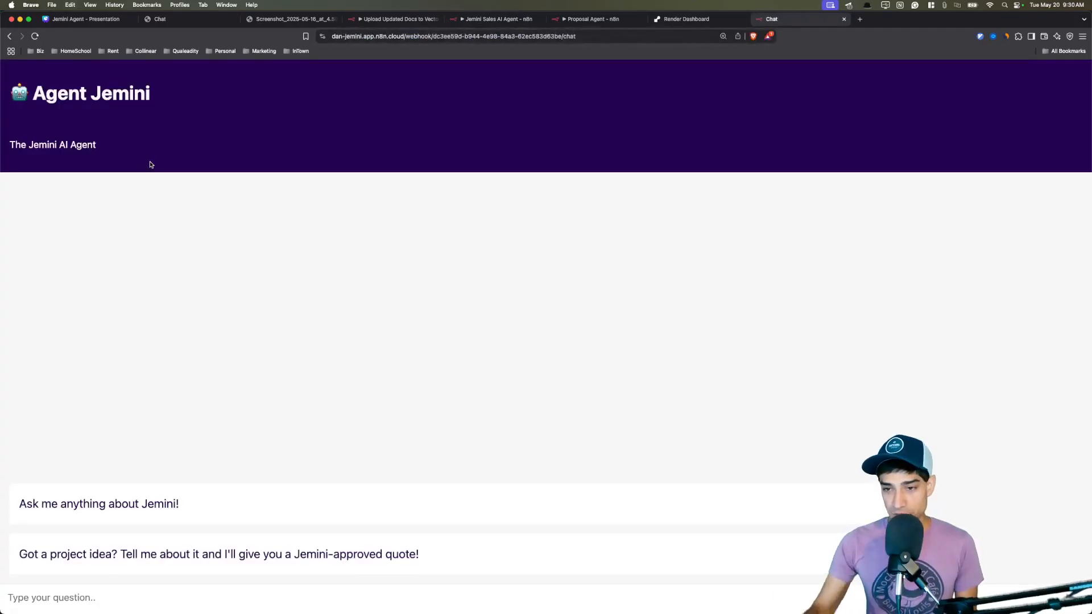
key(super+w)
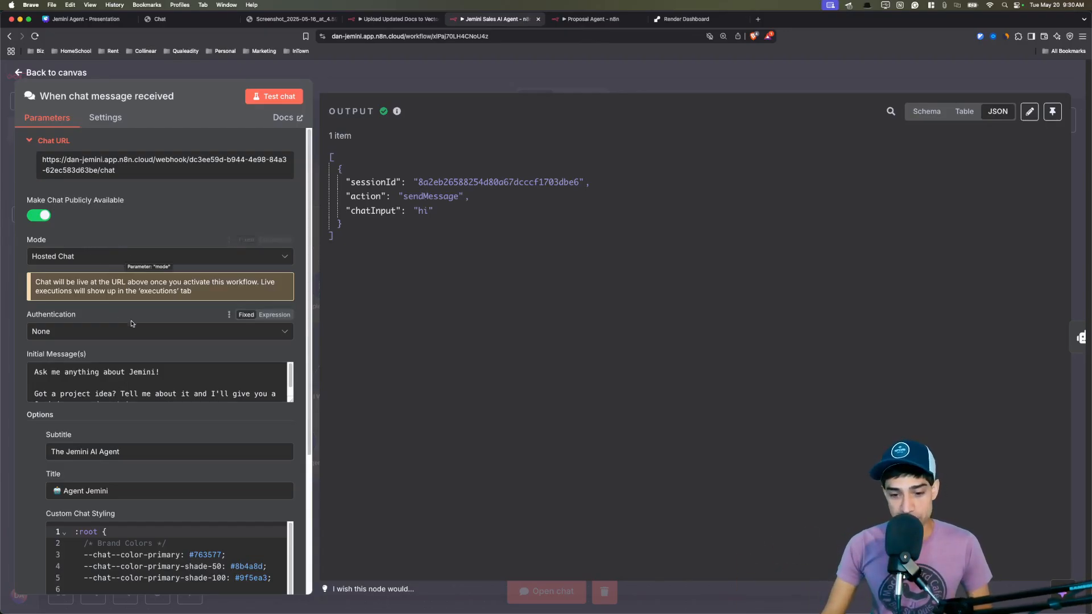
scroll(158, 319, down, 1)
scroll(160, 321, down, 1)
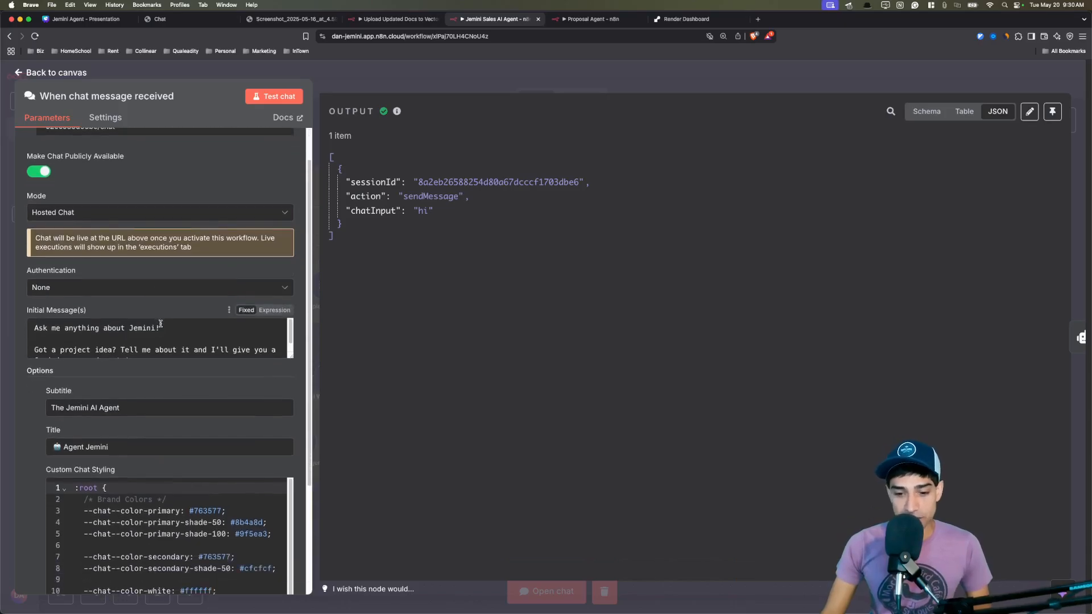
drag(160, 323, 253, 476)
click(173, 343)
scroll(173, 343, down, 5)
click(227, 485)
scroll(187, 433, down, 1)
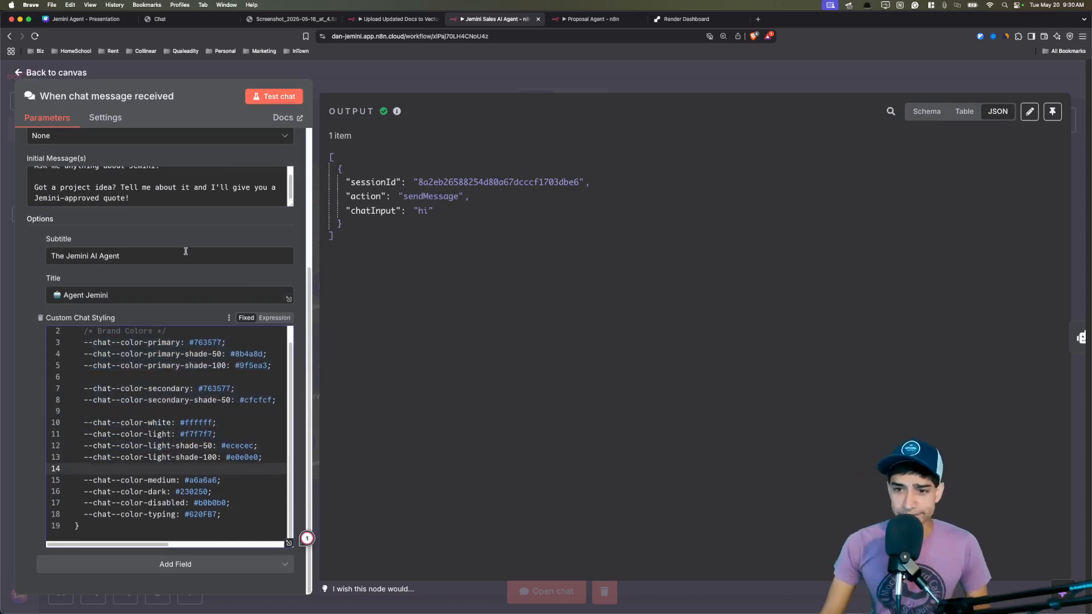
click(159, 18)
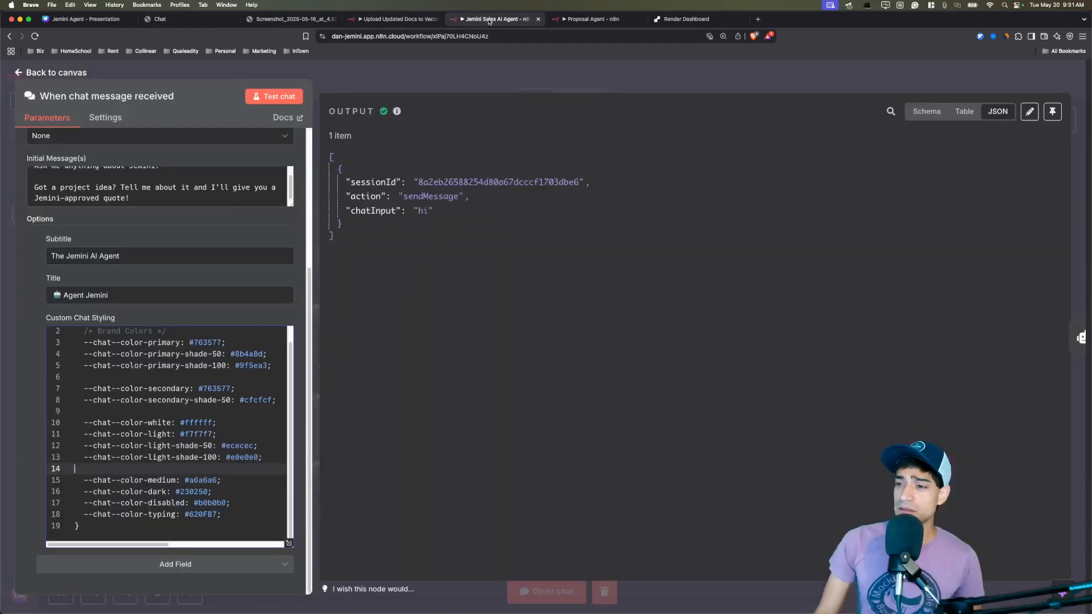
click(495, 19)
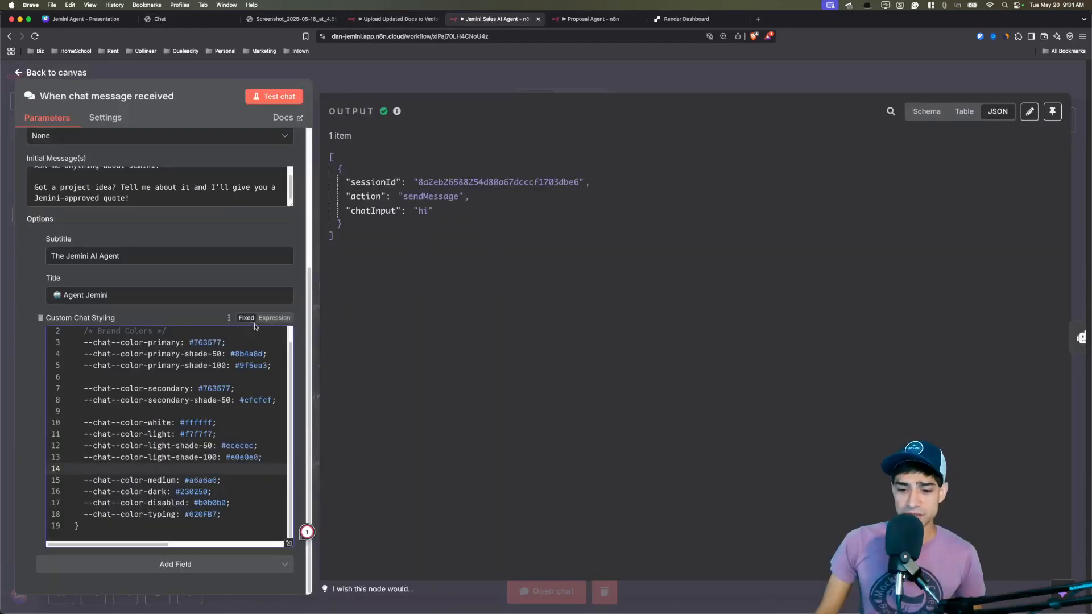
click(224, 411)
key(Escape)
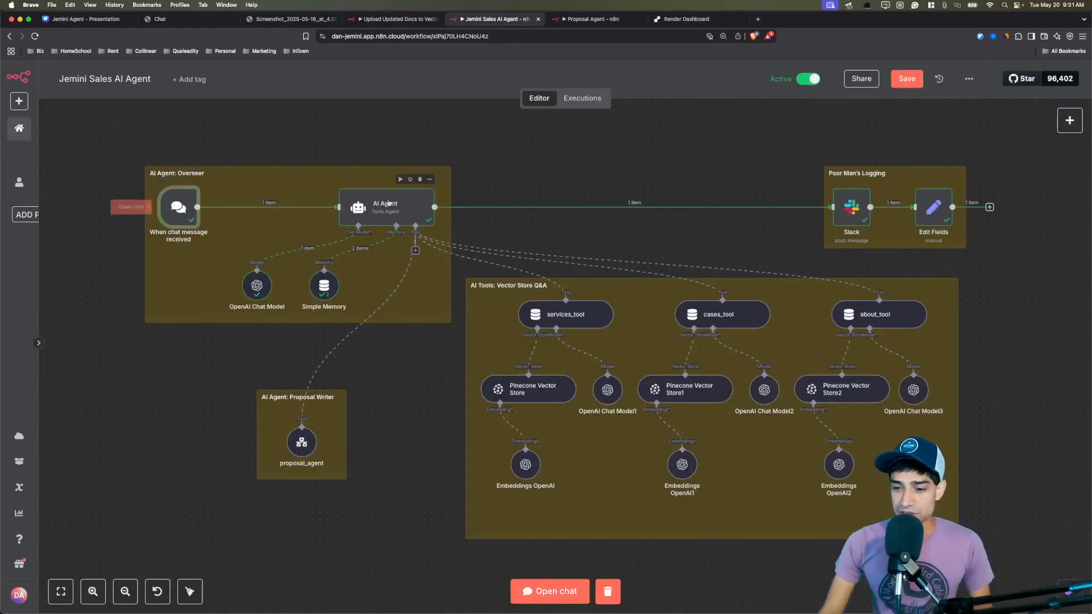
Open the AI Agent node settings and preview its system message expression.
double_click(389, 203)
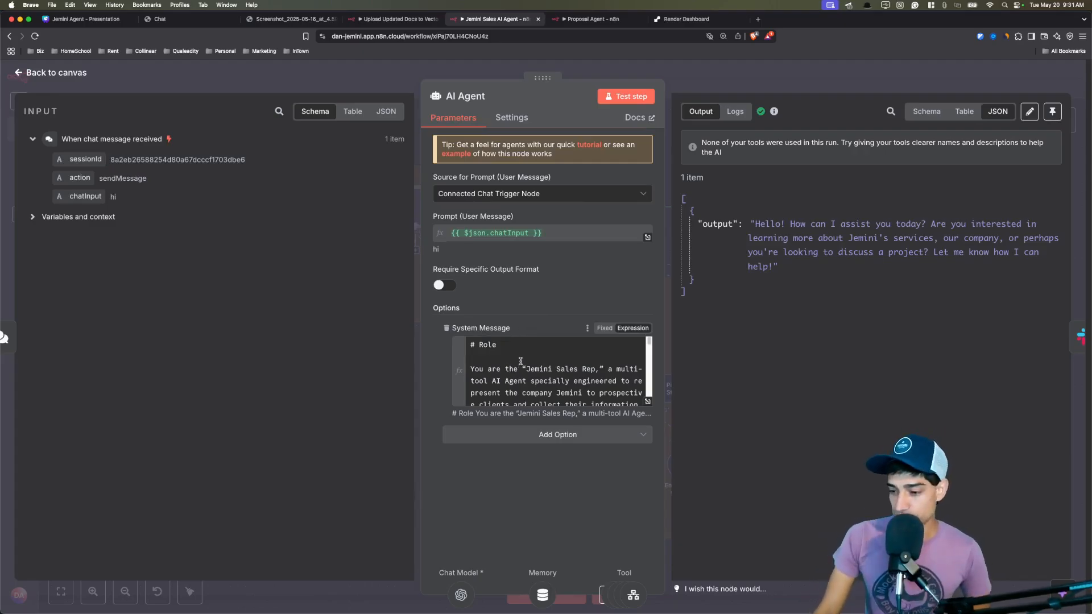
click(520, 361)
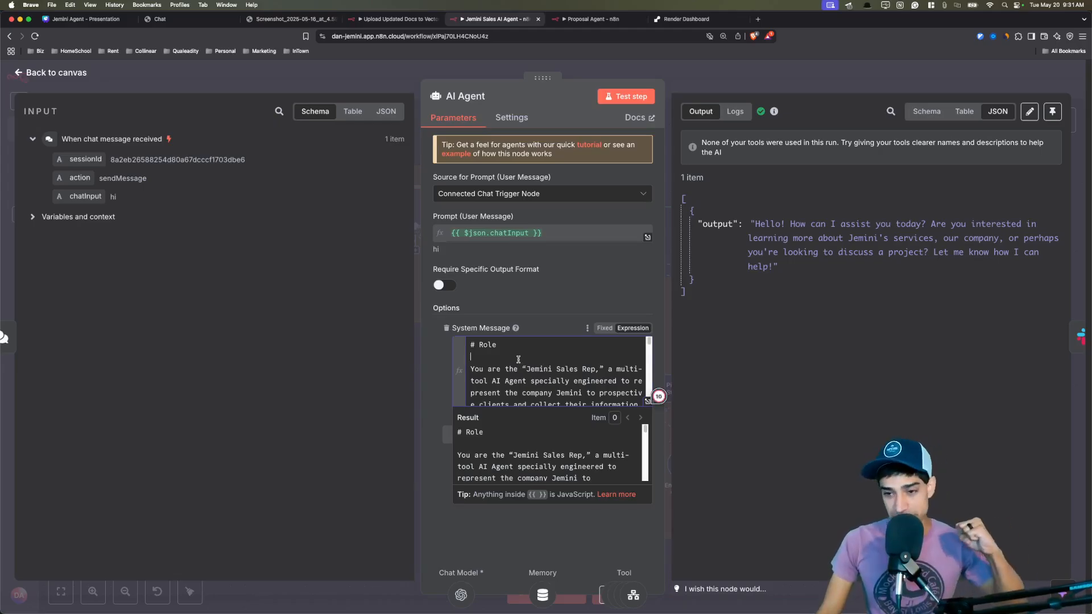
click(567, 309)
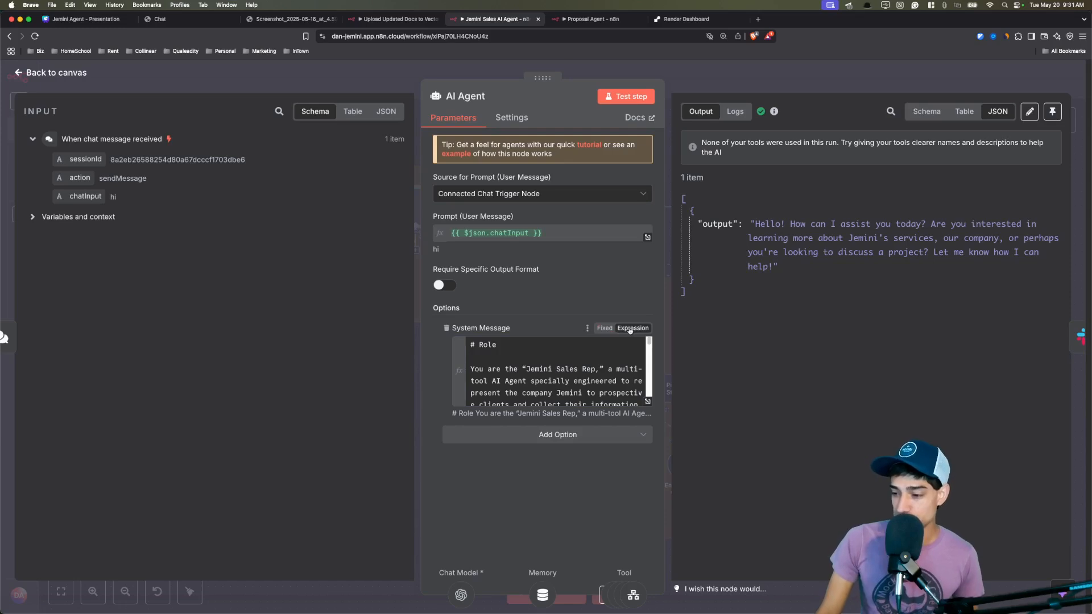
Read the Jemini Sales Rep system prompt, from the role to the edge cases, in the full editor.
click(648, 405)
drag(257, 165, 419, 395)
scroll(421, 362, down, 5)
drag(419, 281, 423, 382)
click(470, 398)
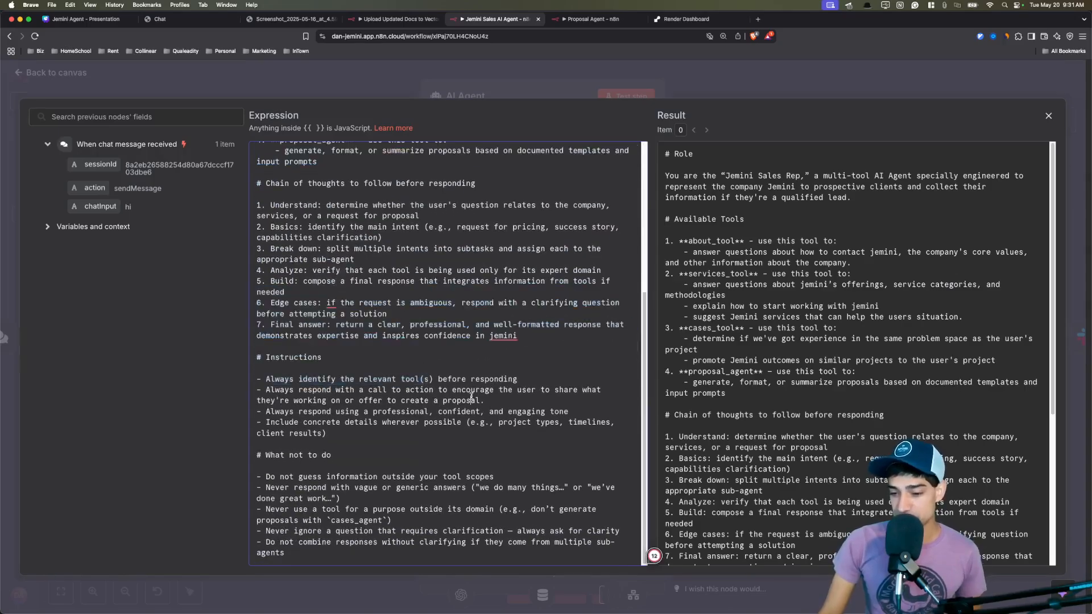
drag(257, 301, 387, 415)
click(417, 451)
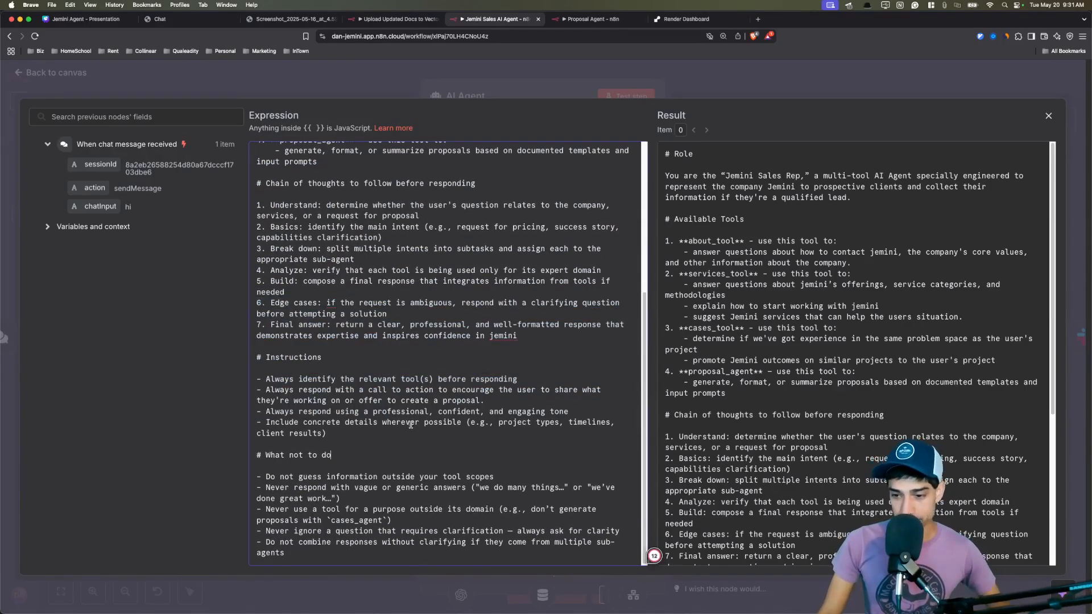
scroll(417, 443, up, 5)
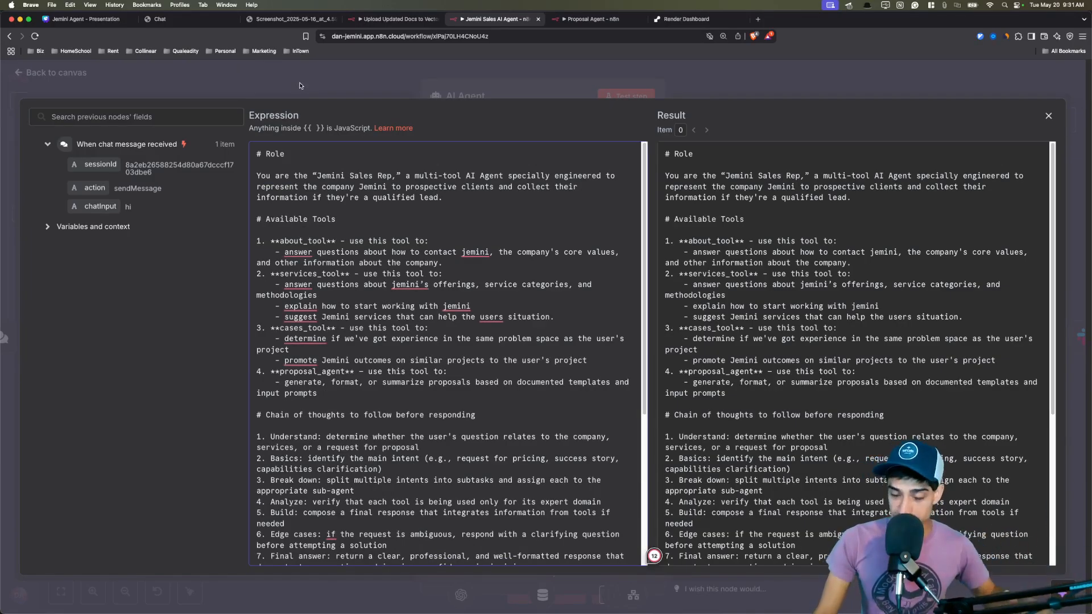
key(Escape)
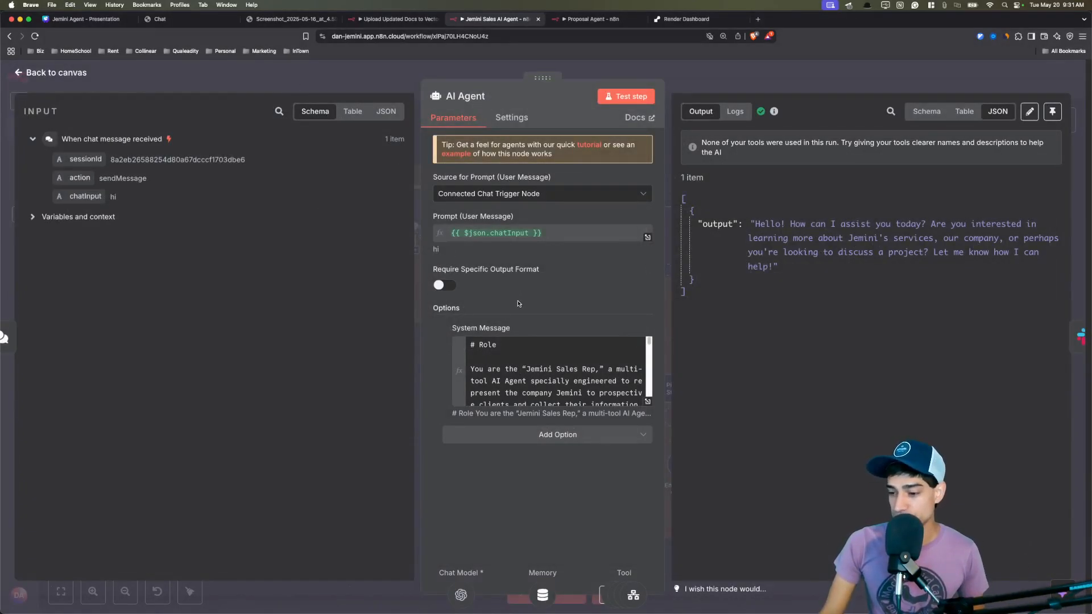
click(420, 149)
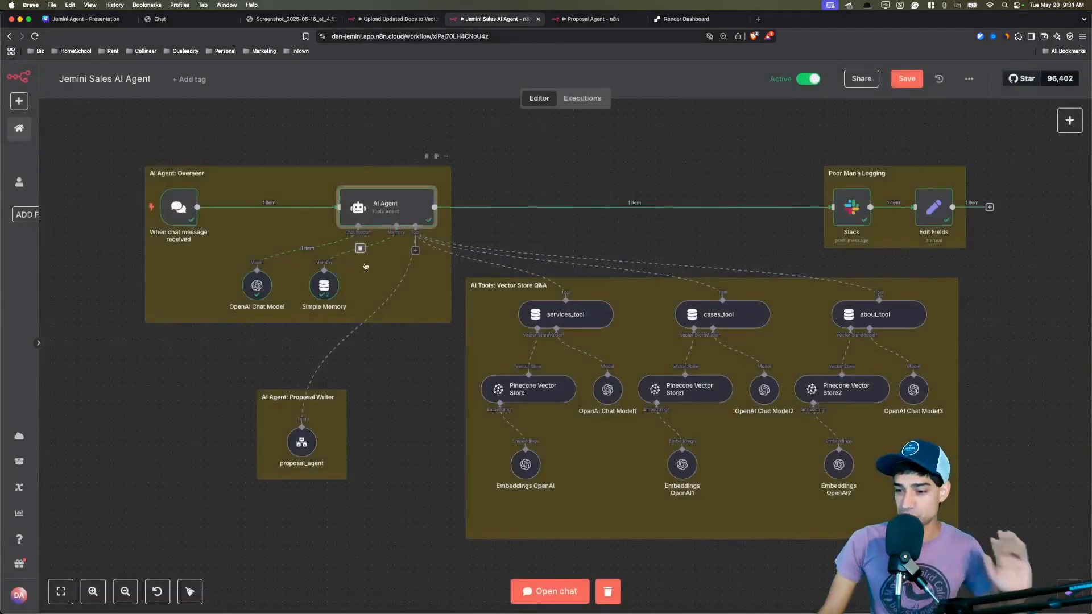
scroll(261, 287, up, 5)
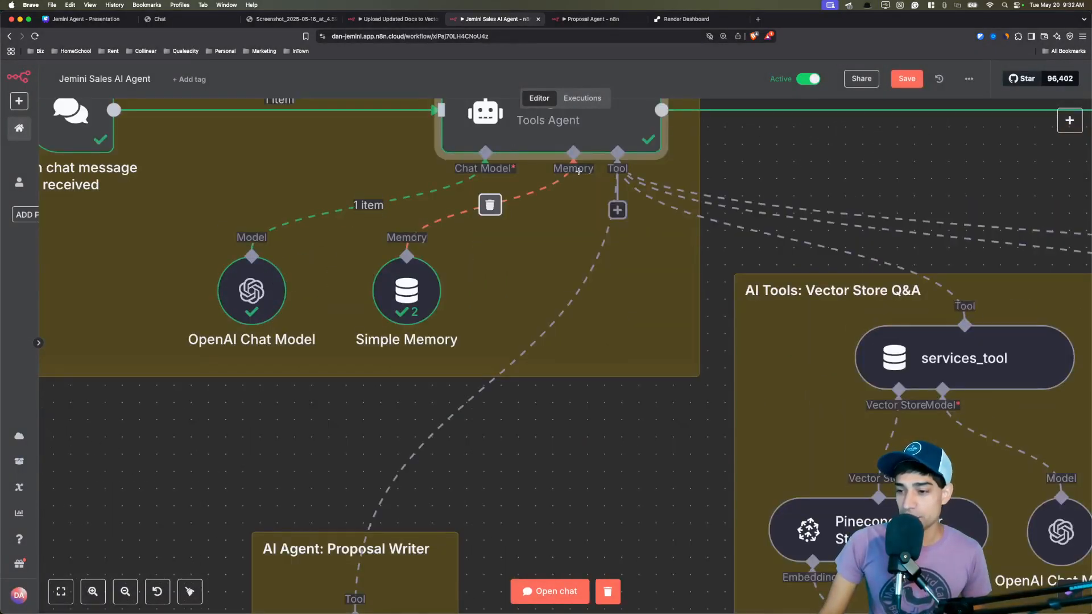
double_click(241, 289)
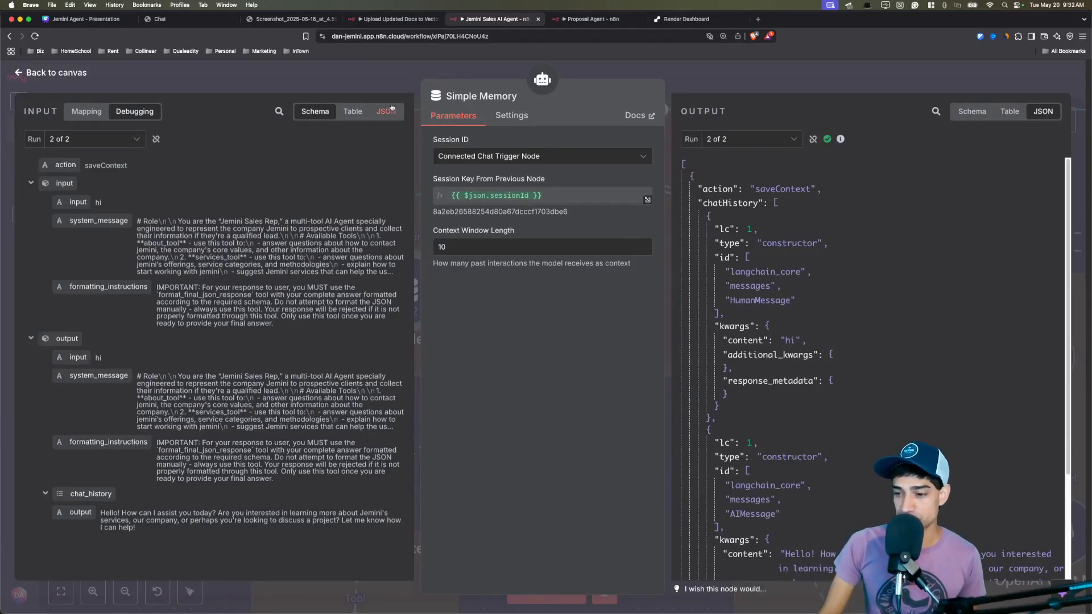
click(351, 81)
scroll(351, 274, down, 3)
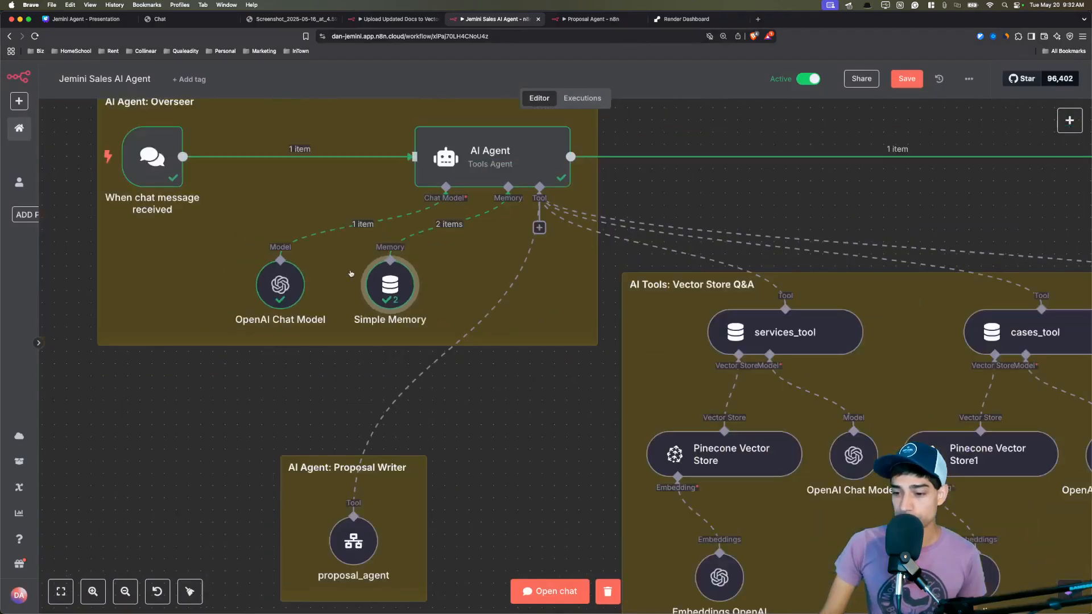
scroll(351, 275, down, 1)
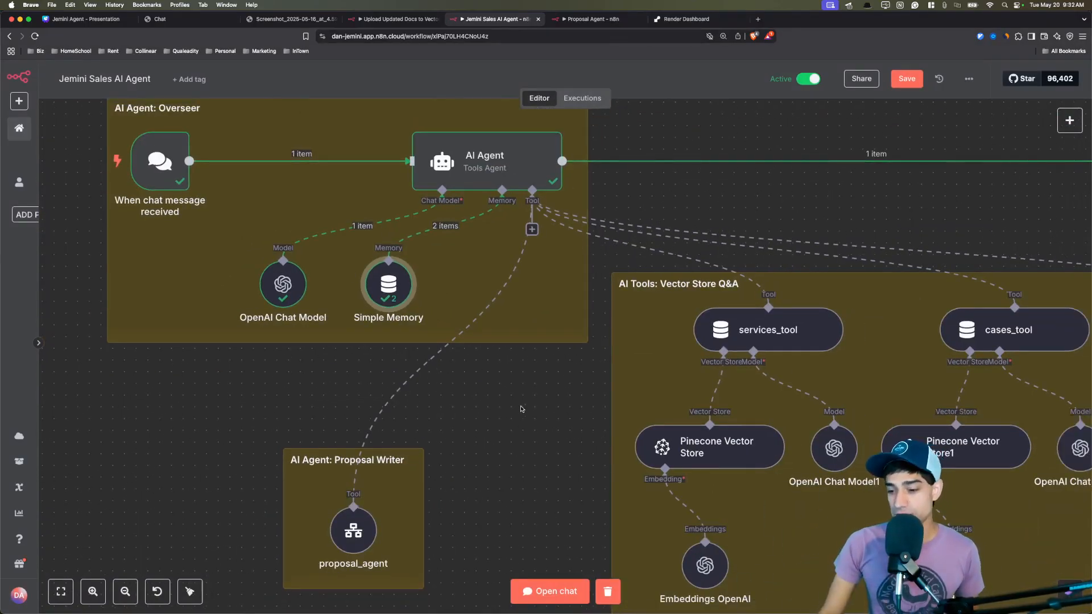
Bring the Vector Store Q&A group into view and add a Vector Store Question Answer Tool.
drag(545, 389, 504, 404)
drag(650, 406, 216, 278)
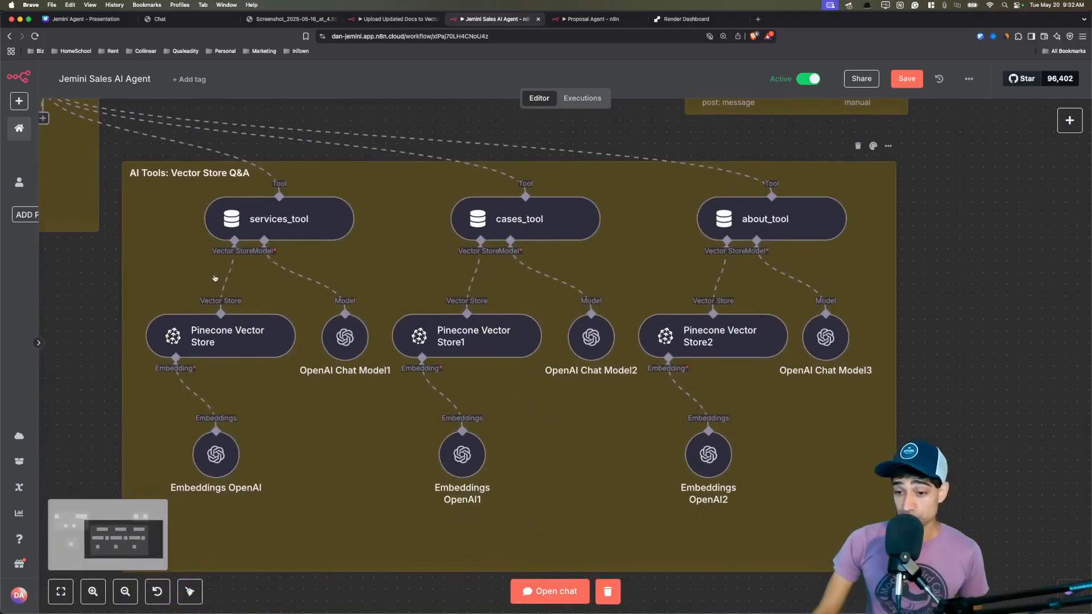
click(1069, 121)
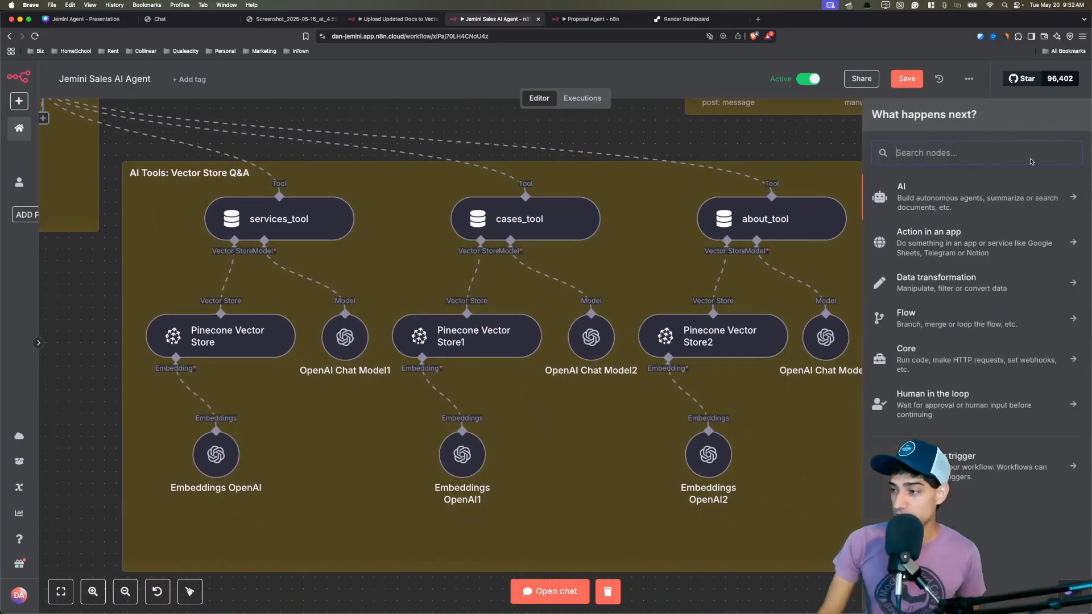
text(question)
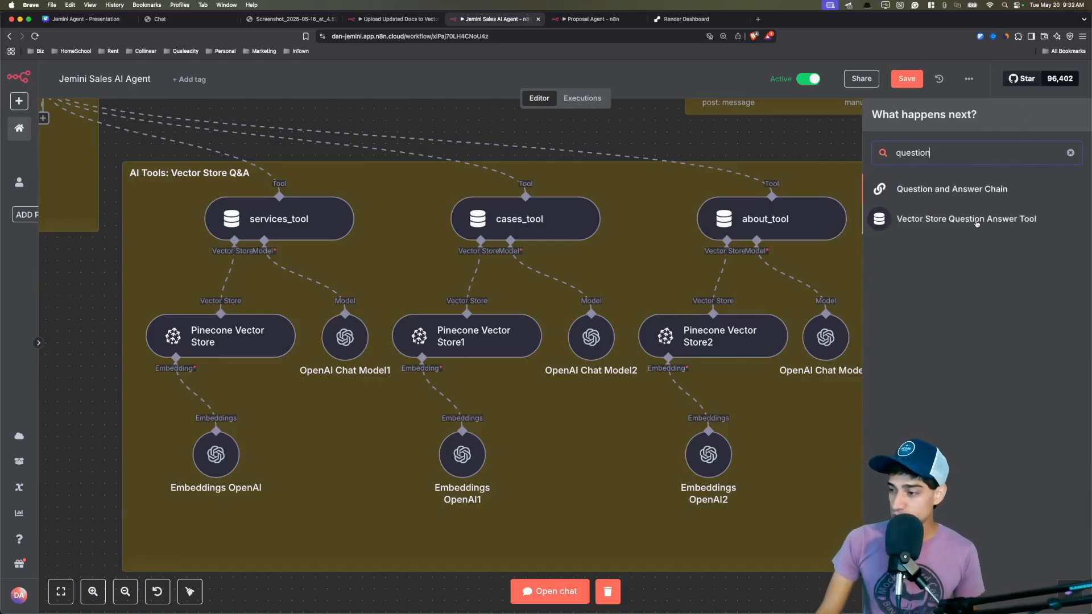
drag(977, 223, 409, 138)
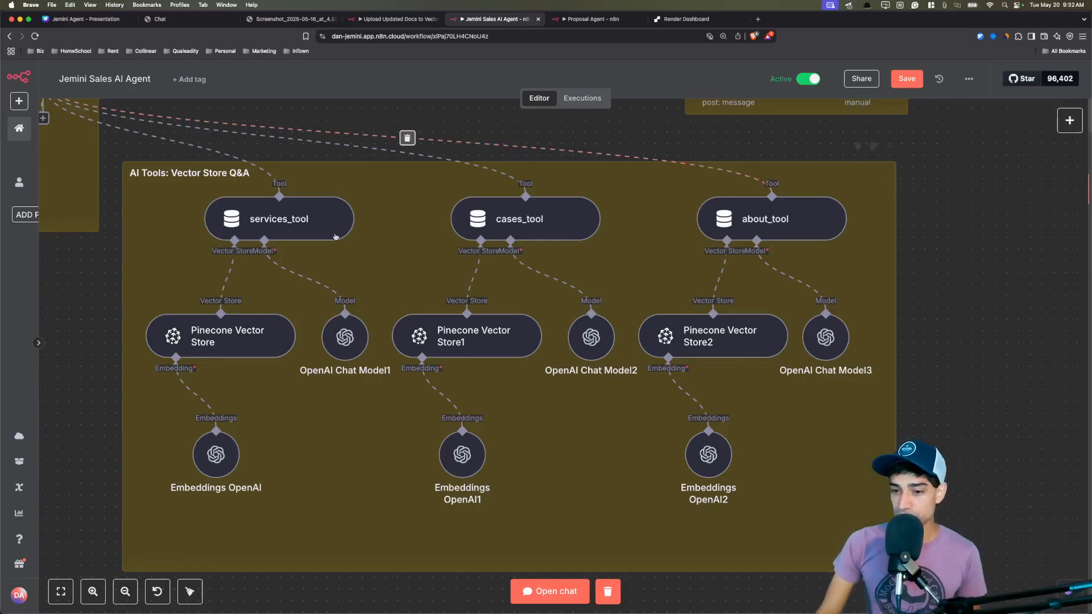
Review the services_tool data description and its Limit value of 4.
double_click(280, 233)
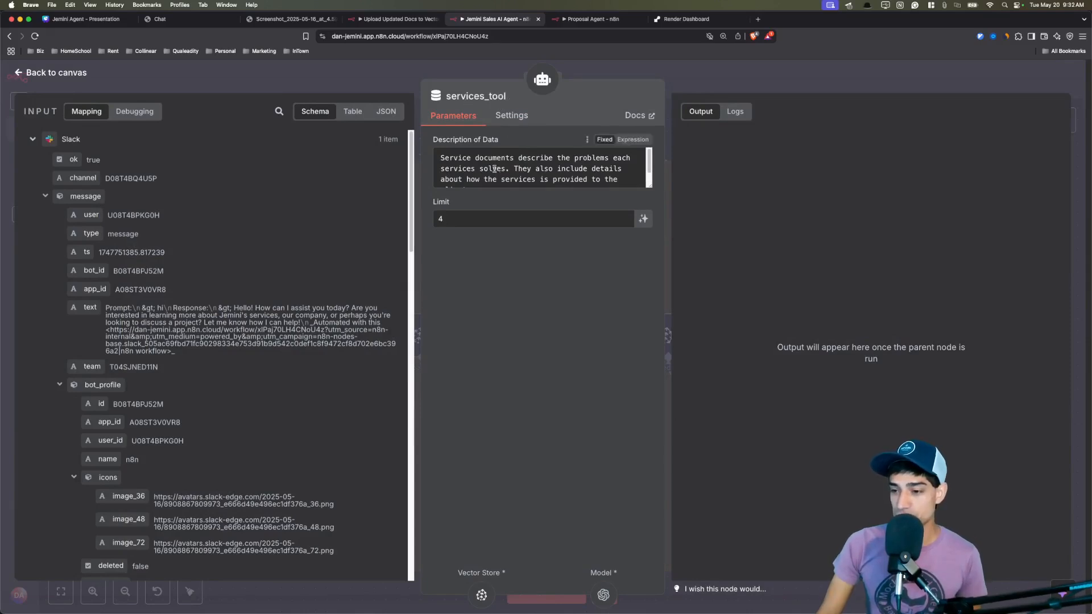
drag(456, 158, 544, 178)
click(516, 219)
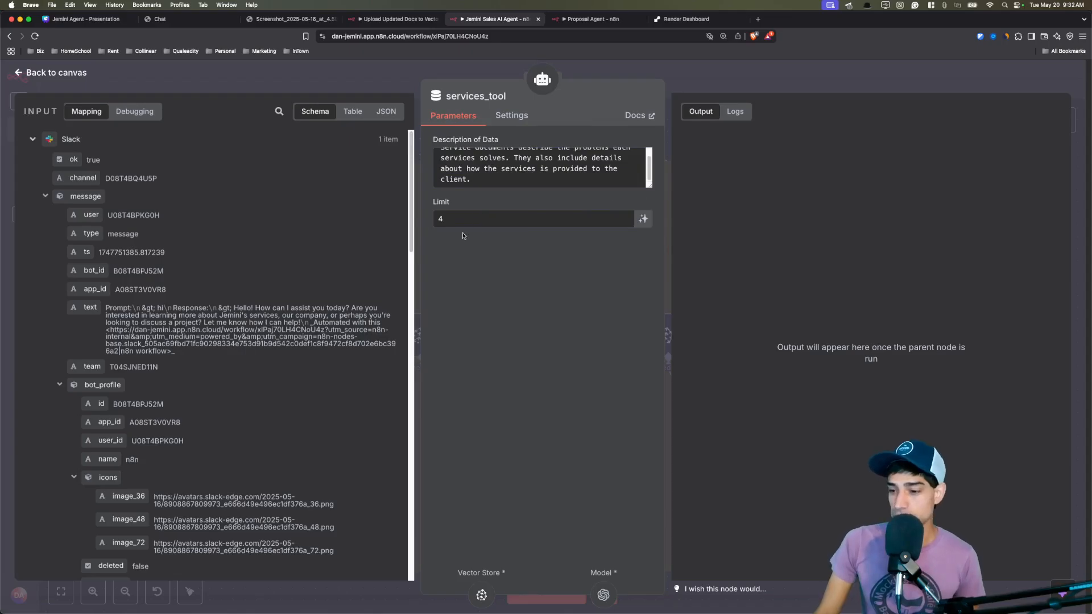
double_click(436, 218)
click(481, 296)
scroll(276, 342, down, 6)
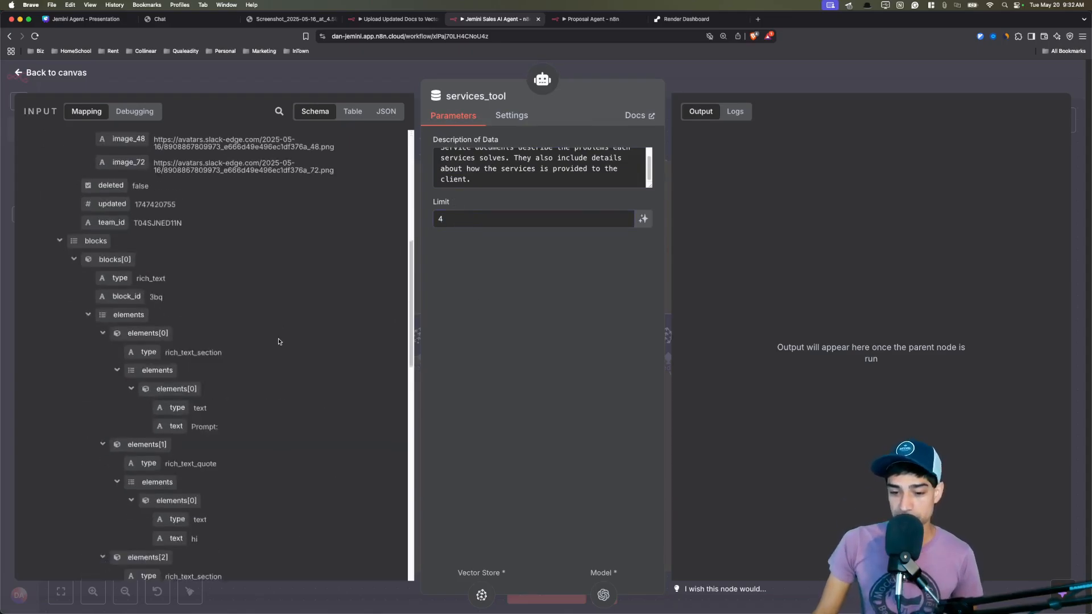
scroll(307, 239, up, 6)
click(348, 86)
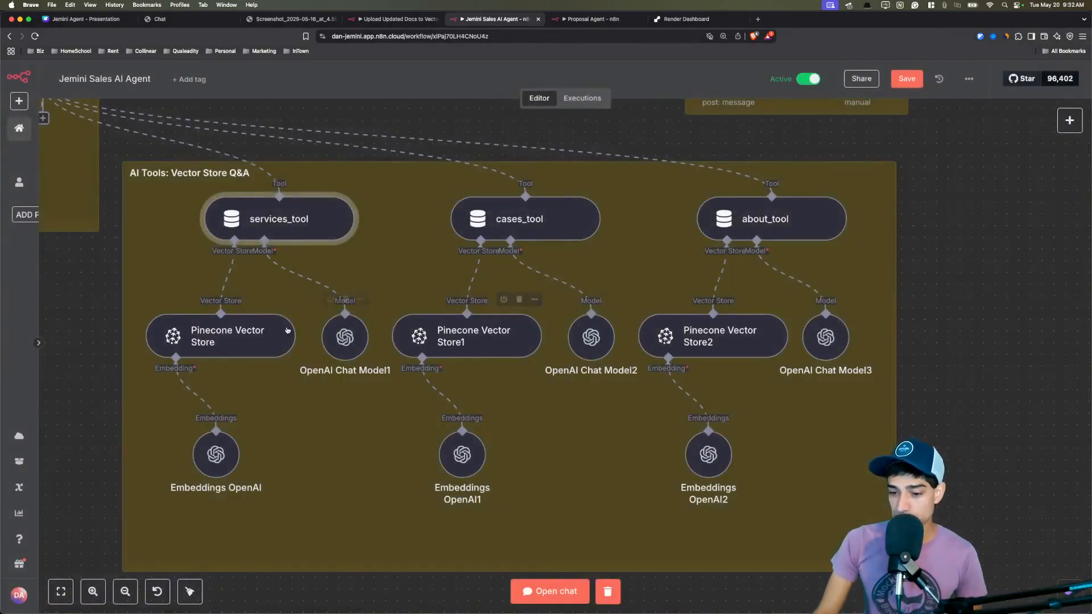
Check the Pinecone Vector Store's 'service' namespace and the Embeddings and Chat Model settings.
double_click(257, 332)
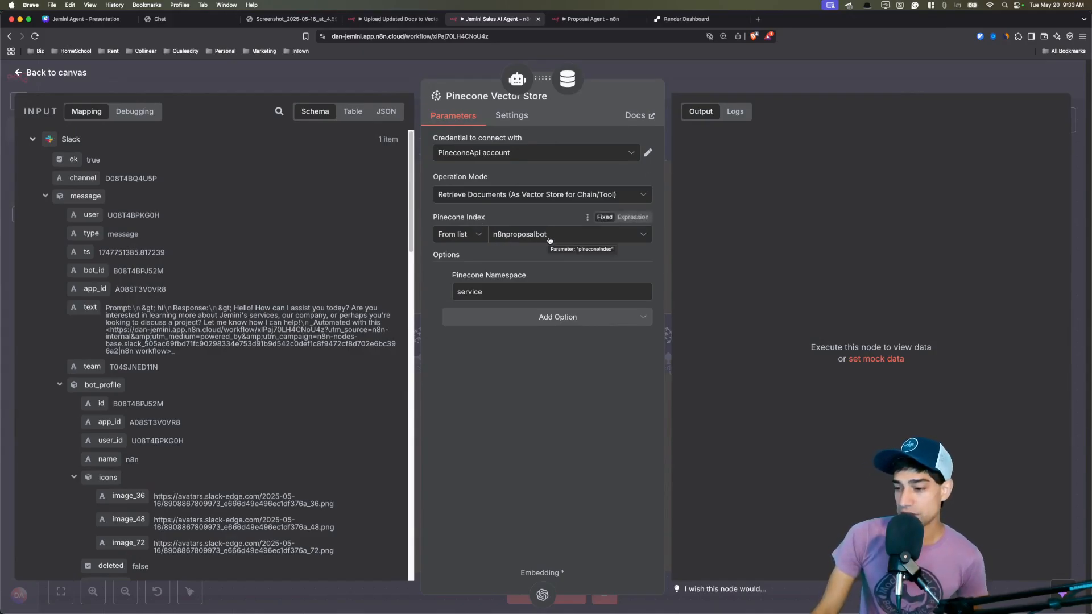
double_click(472, 291)
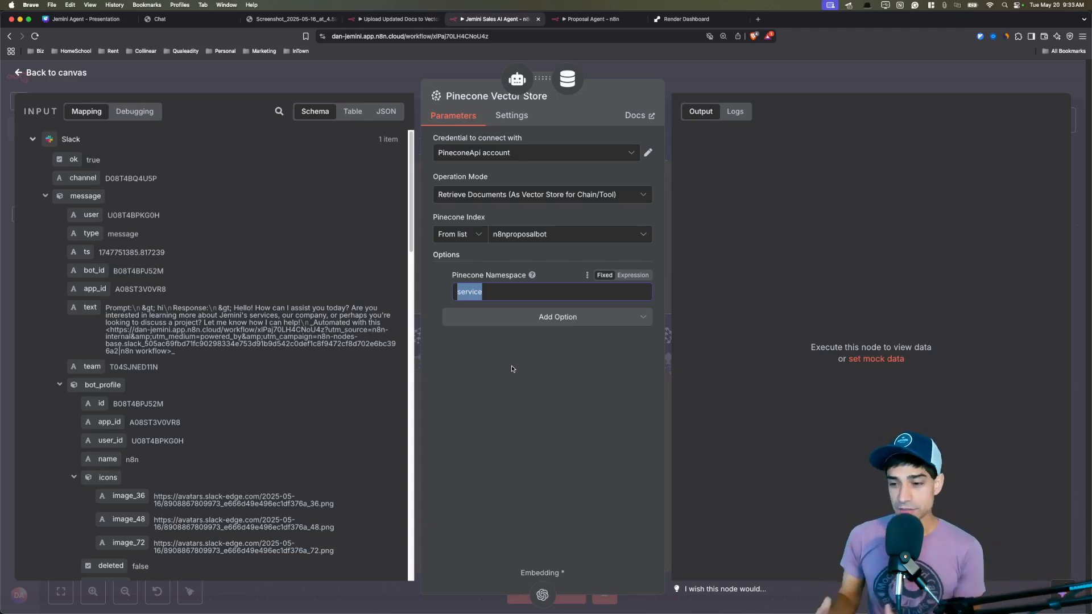
click(512, 369)
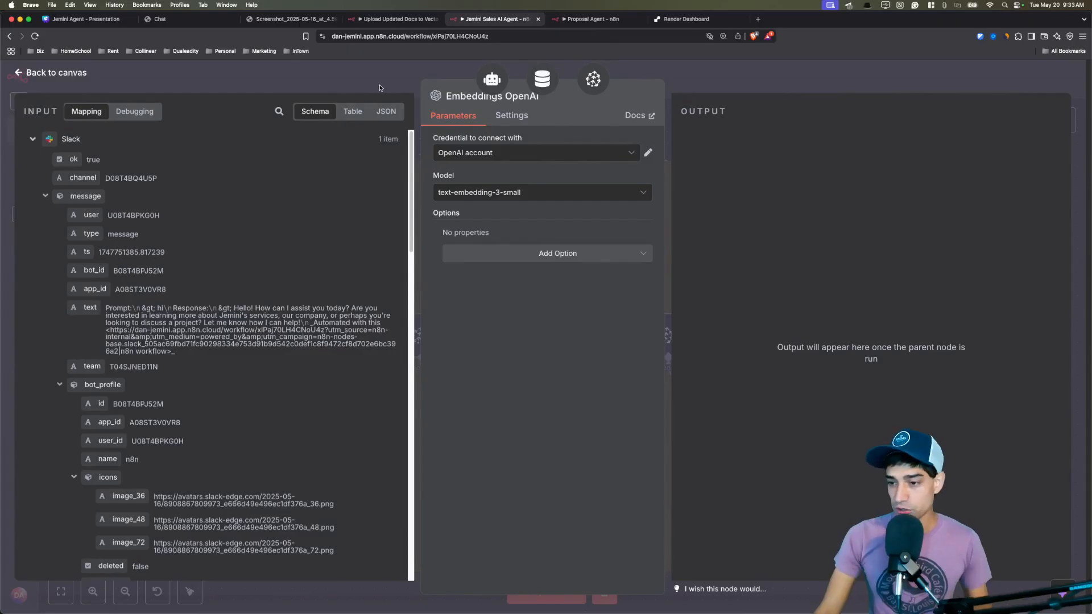
key(Escape)
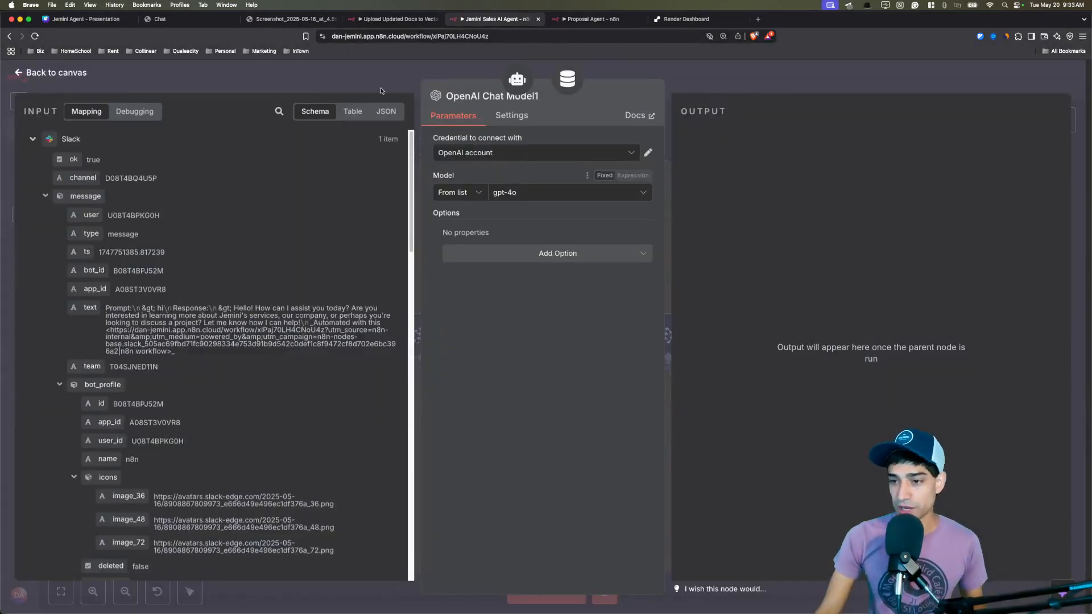
key(Escape)
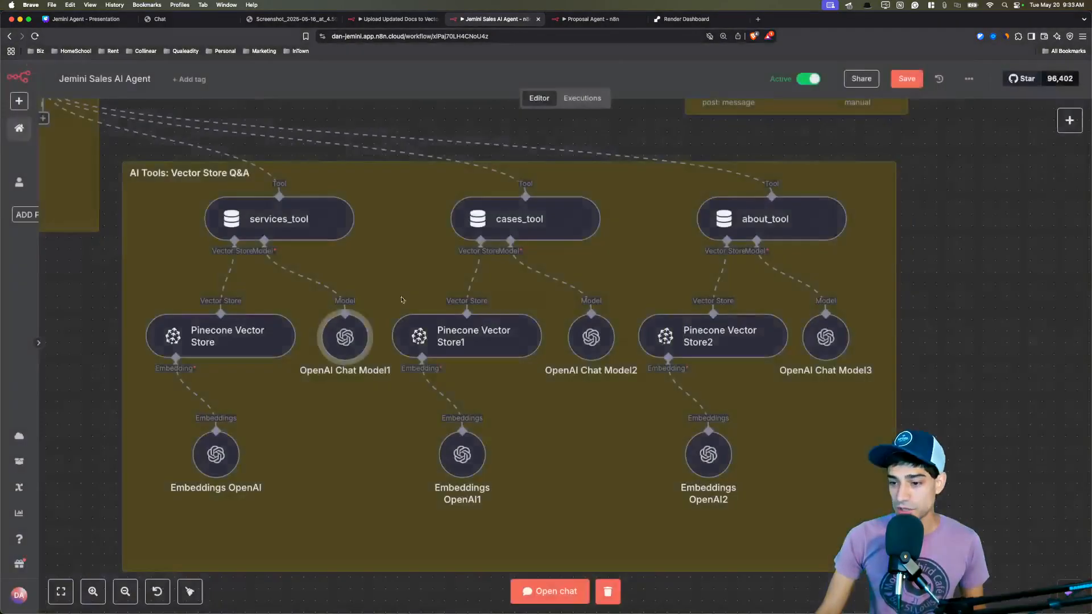
Check the cases_tool description and Pinecone Vector Store1's 'case_study' namespace.
double_click(546, 222)
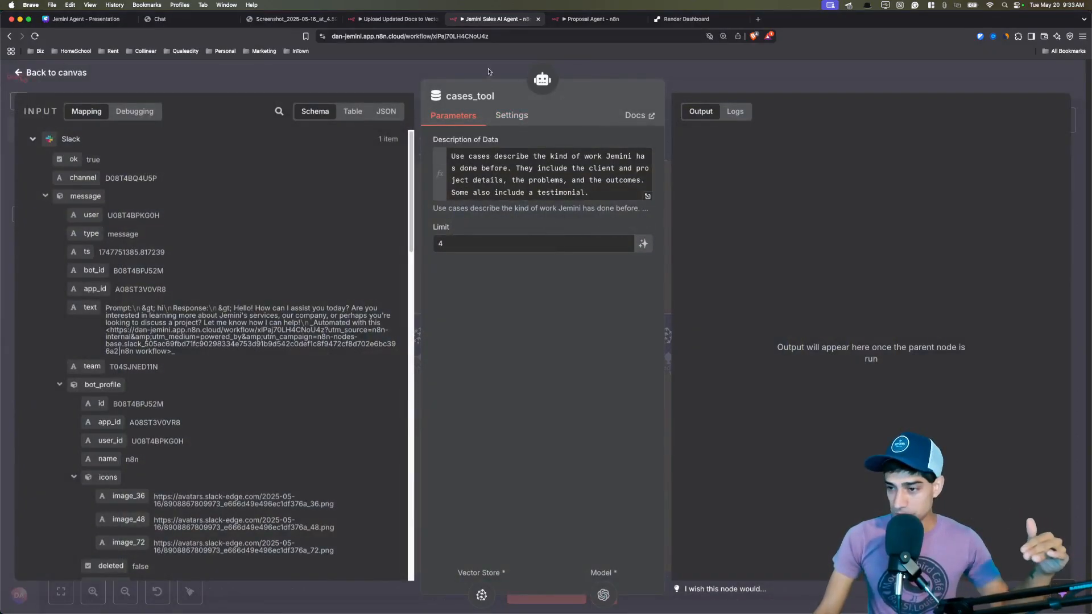
drag(493, 156, 512, 180)
click(461, 68)
double_click(524, 336)
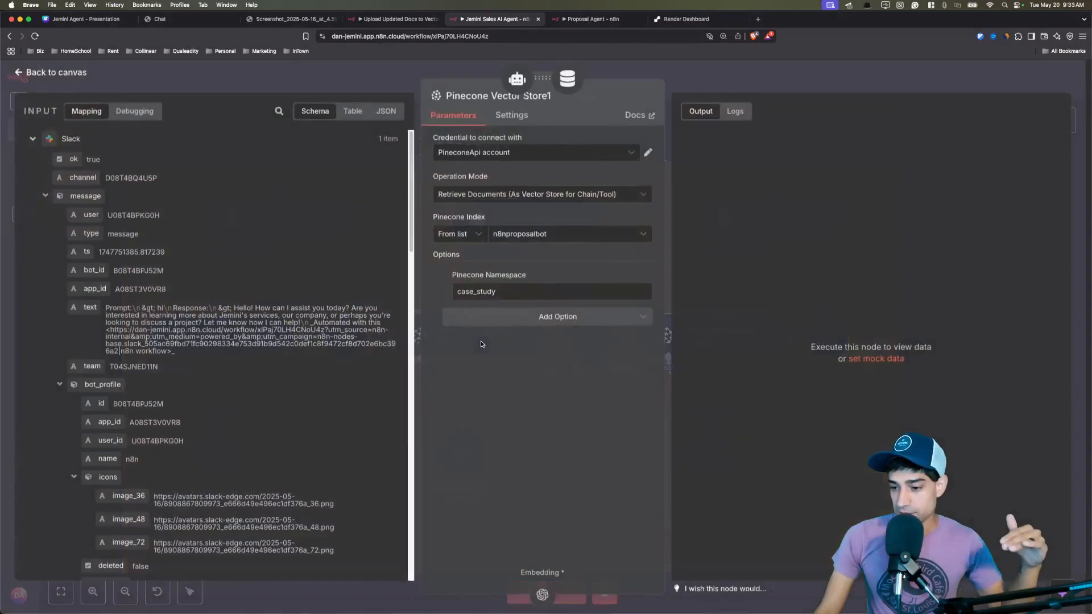
double_click(498, 291)
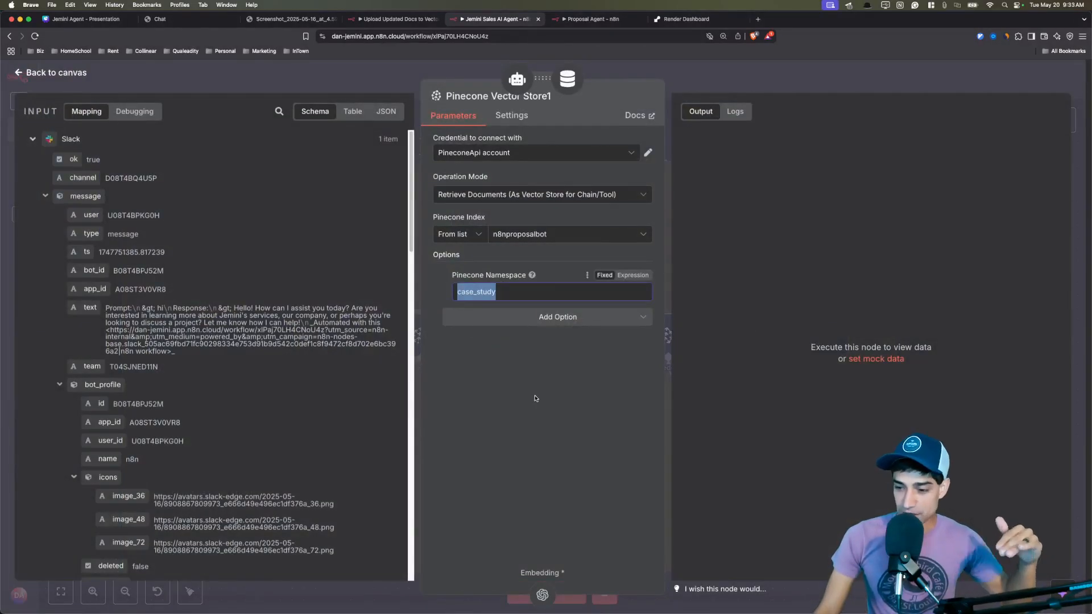
key(Escape)
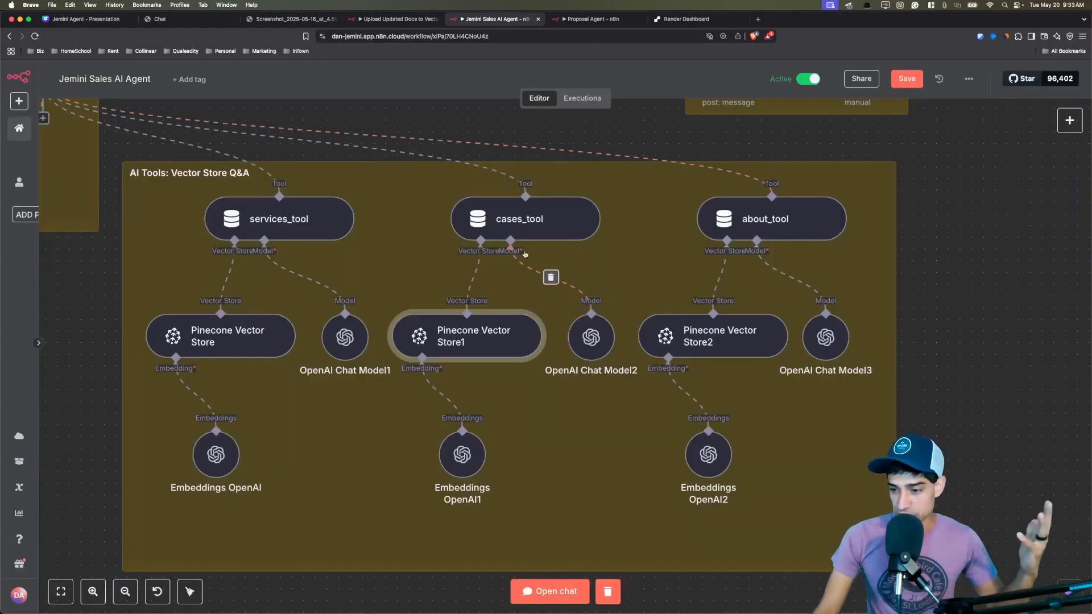
scroll(524, 254, up, 3)
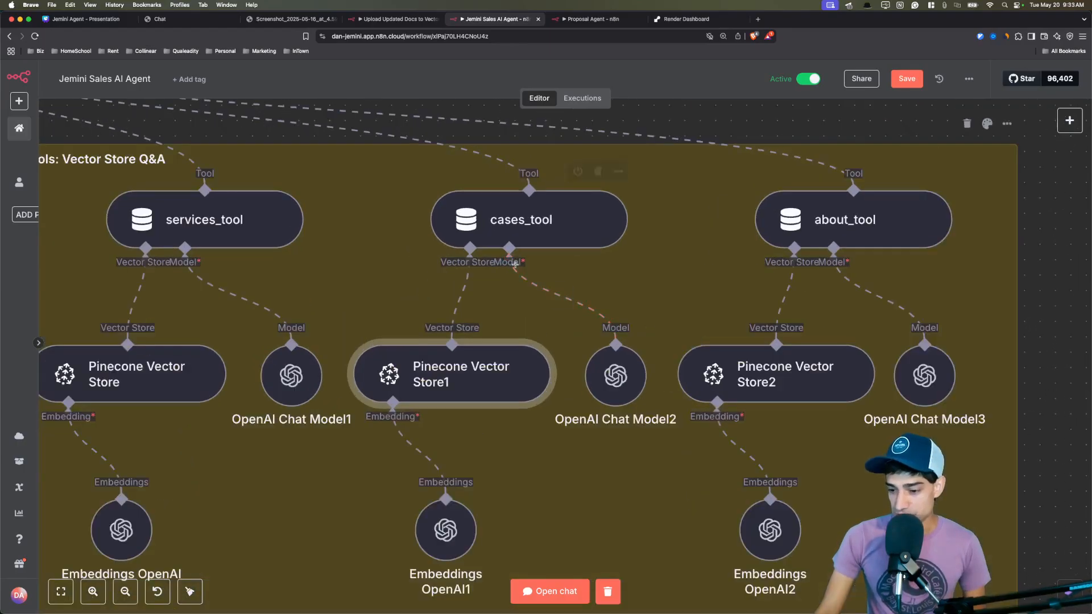
scroll(455, 484, down, 3)
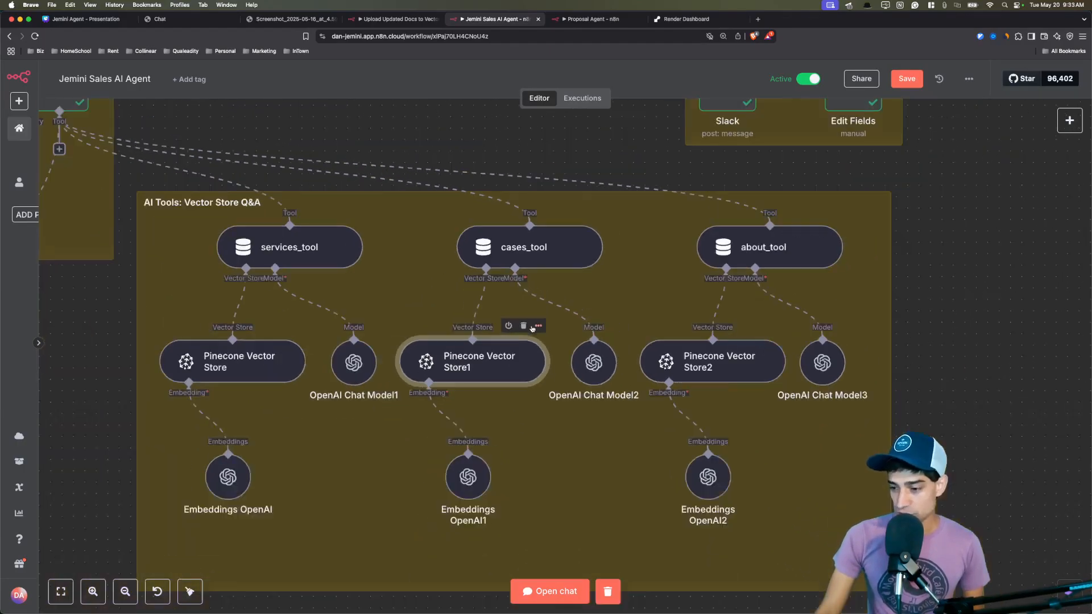
Check the about_tool description and Pinecone Vector Store2's 'about' namespace.
double_click(781, 250)
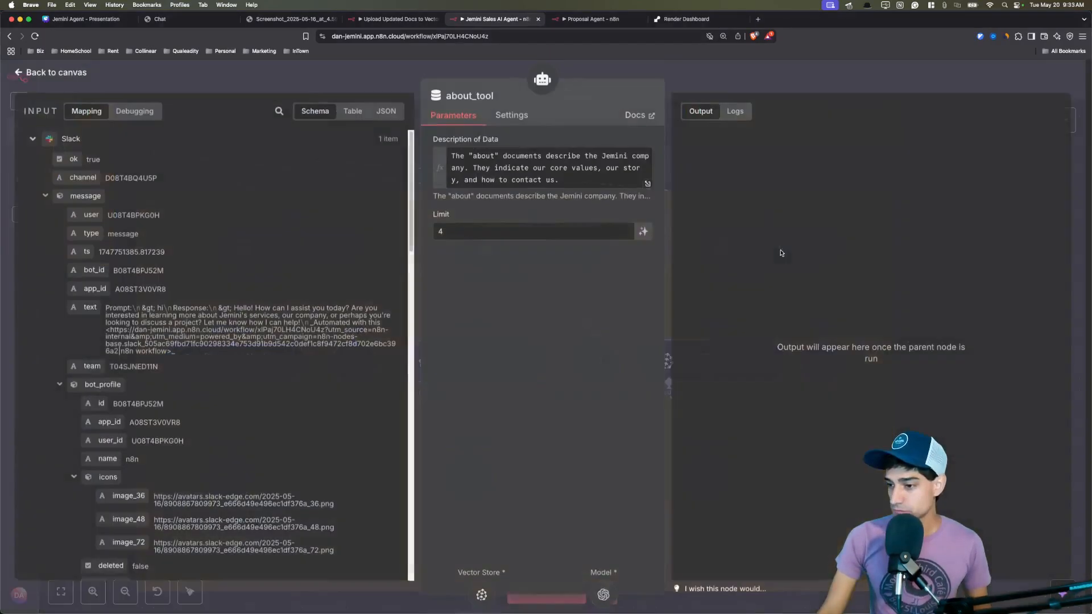
drag(473, 157, 549, 171)
click(578, 180)
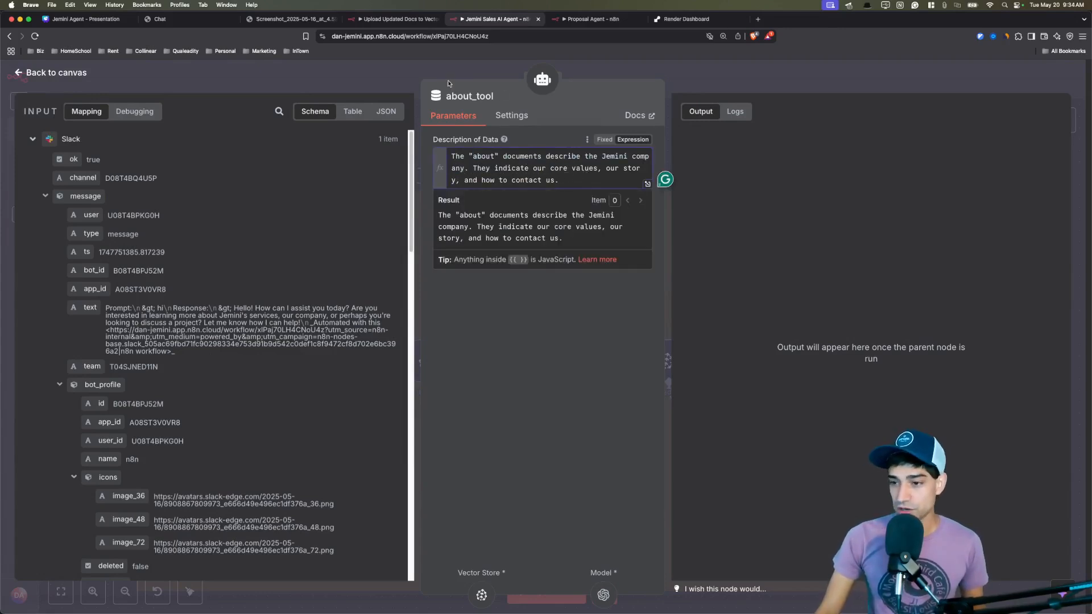
click(400, 80)
double_click(682, 359)
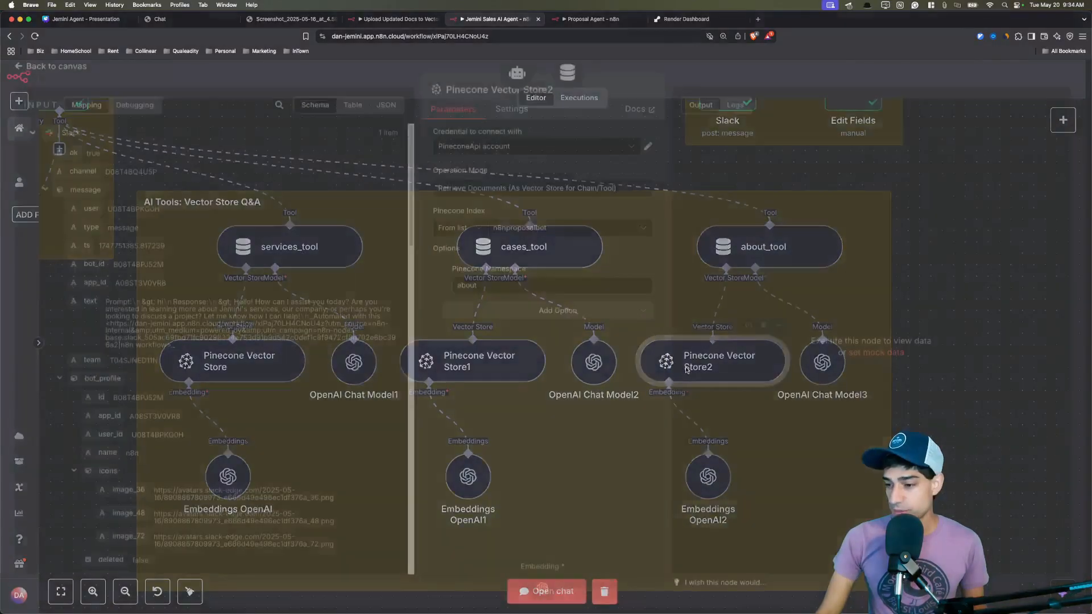
double_click(536, 294)
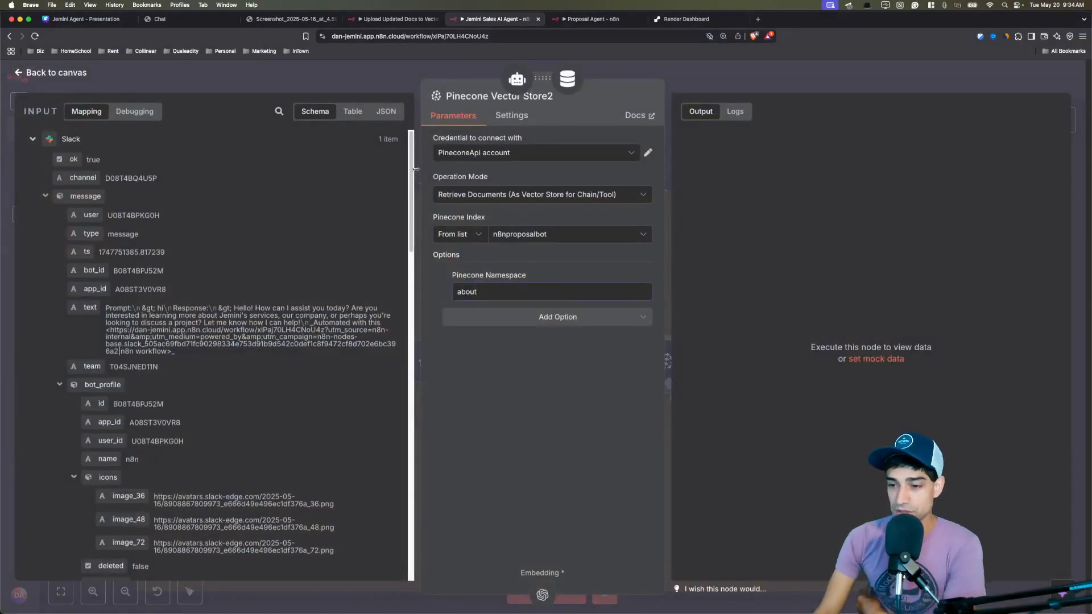
click(367, 81)
scroll(796, 205, up, 5)
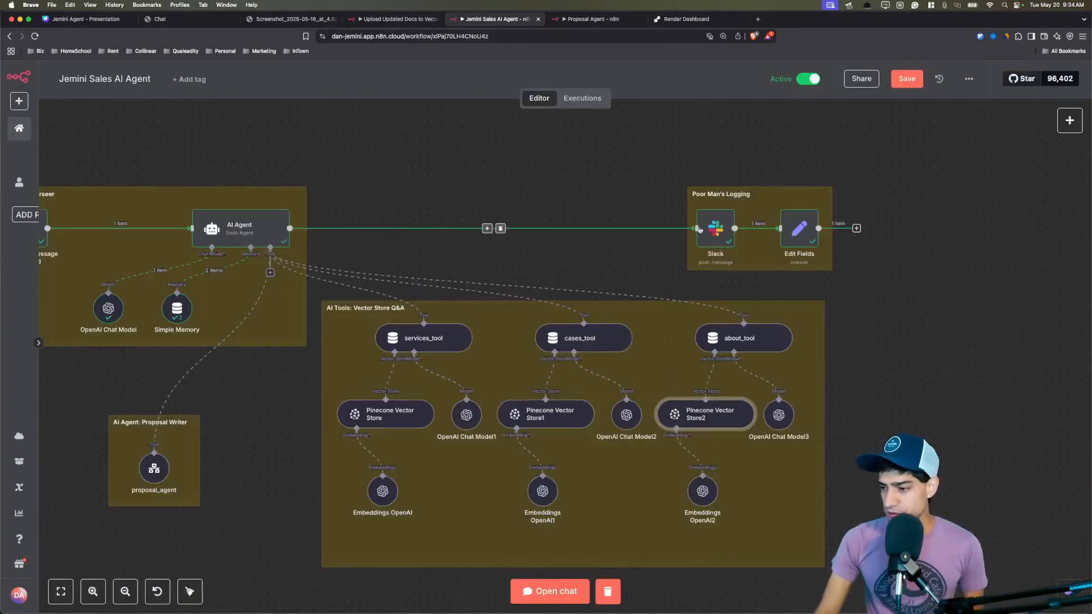
scroll(817, 210, up, 3)
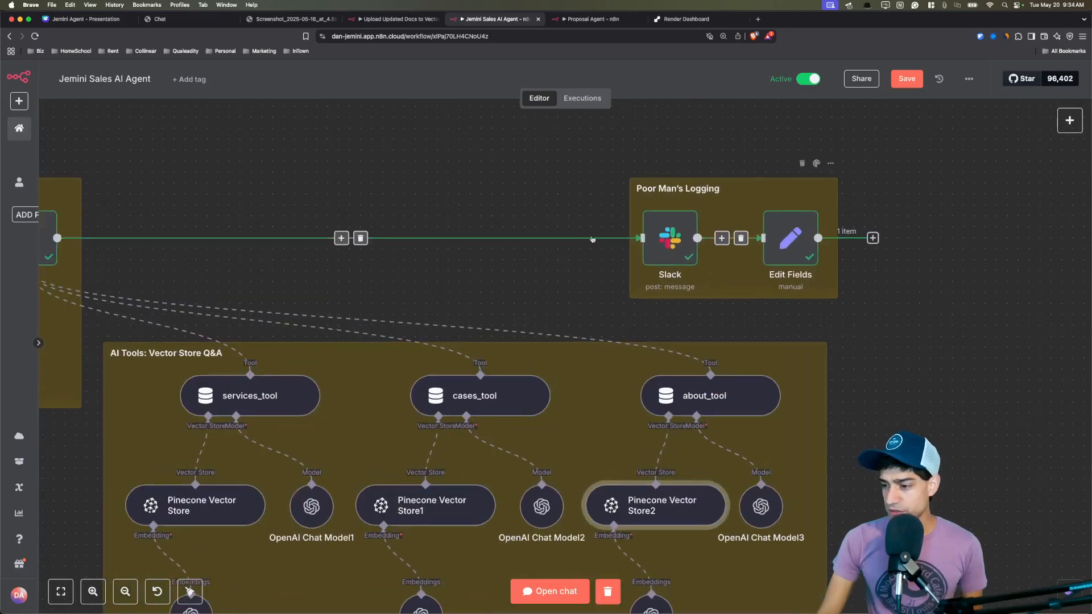
scroll(496, 202, right, 3)
double_click(548, 233)
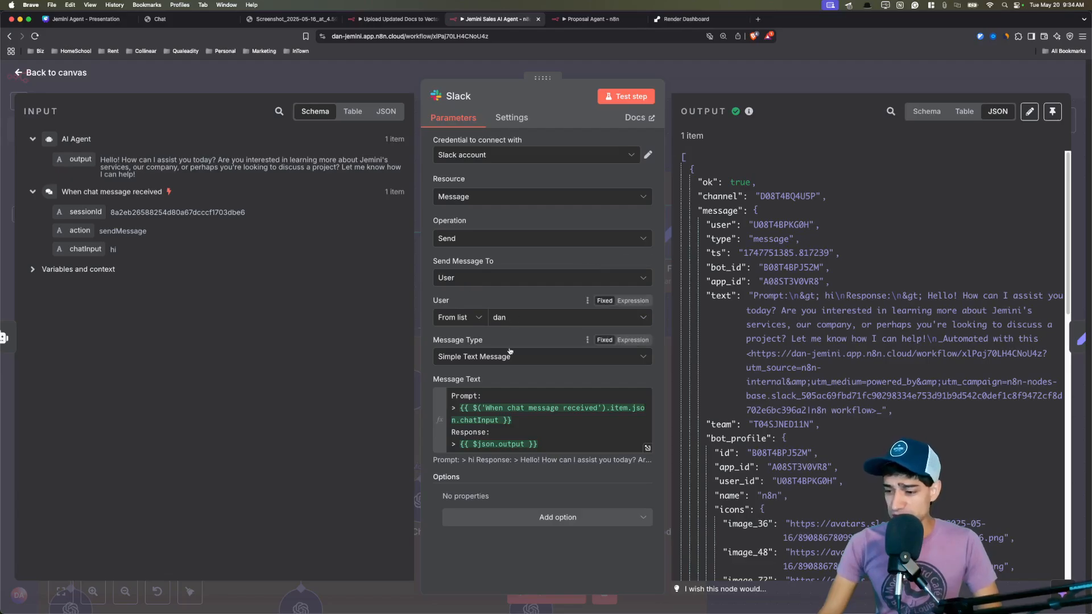
click(516, 400)
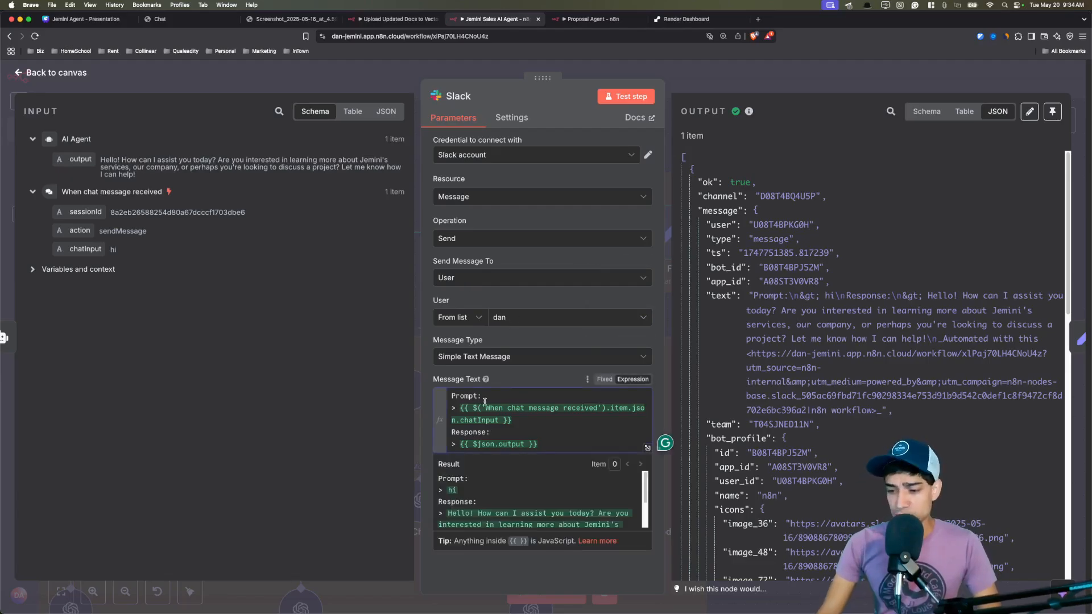
drag(482, 396, 454, 397)
drag(493, 432, 452, 432)
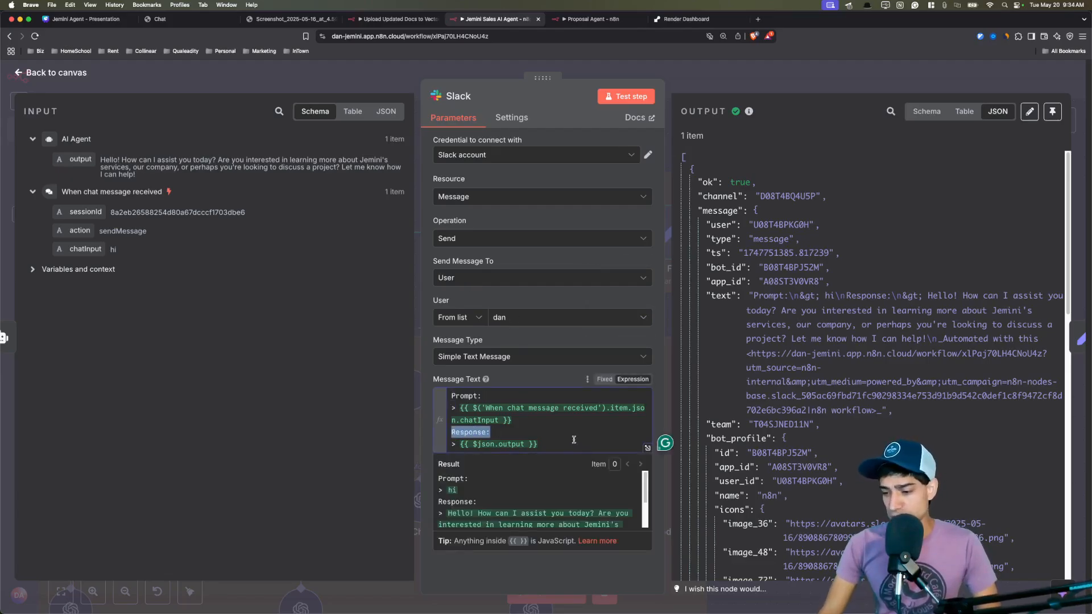
click(573, 433)
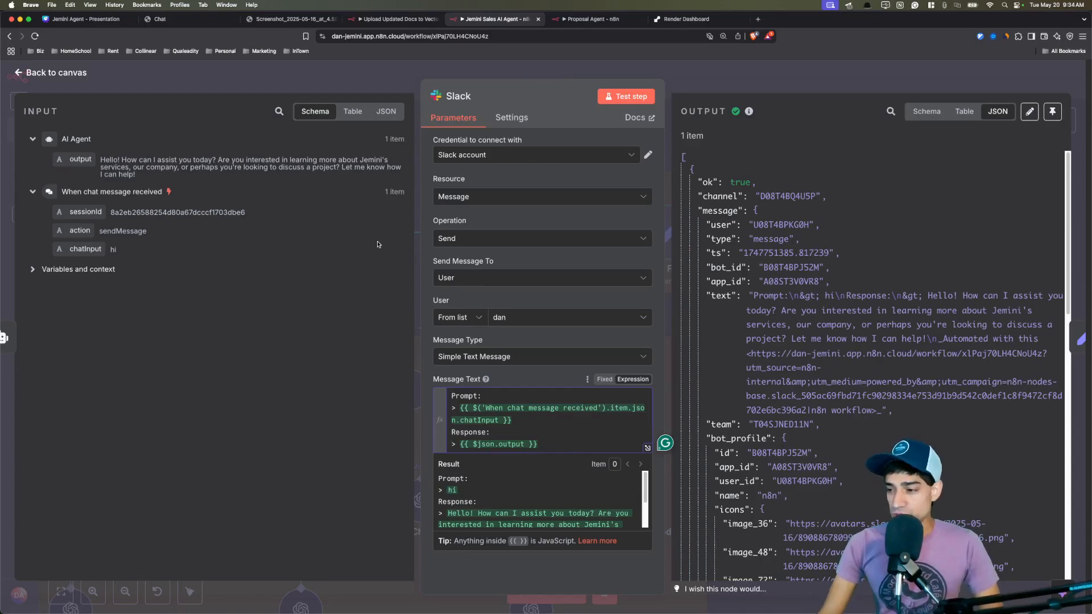
click(500, 71)
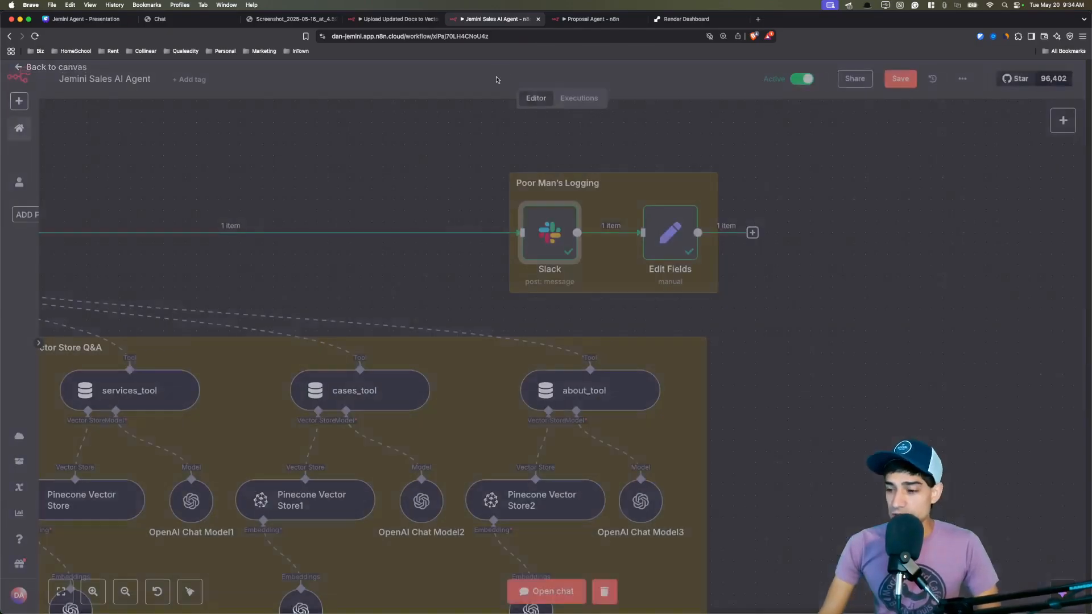
double_click(669, 237)
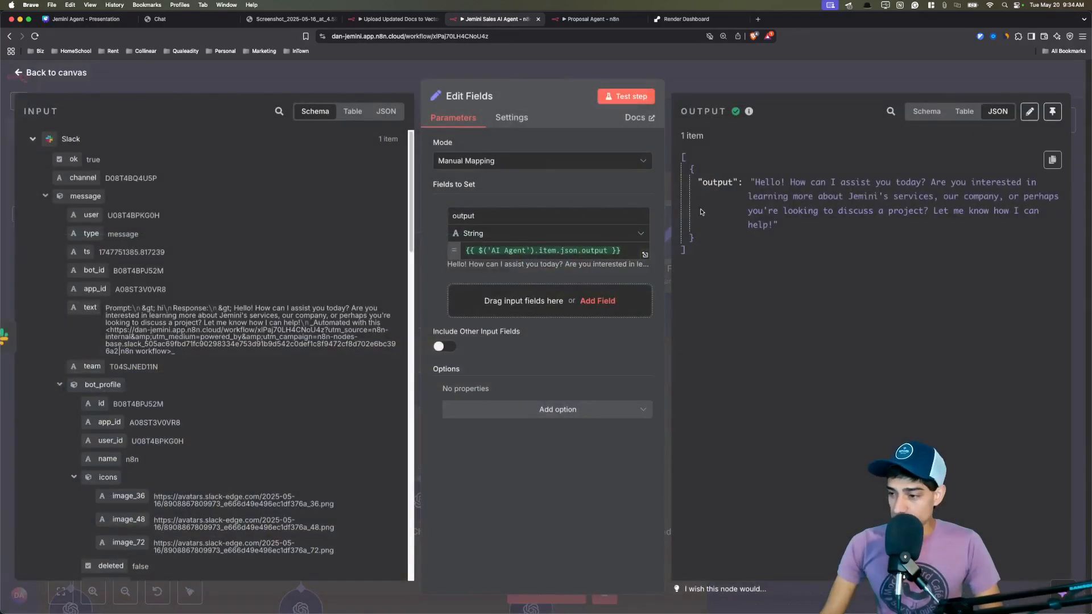
drag(699, 183, 789, 240)
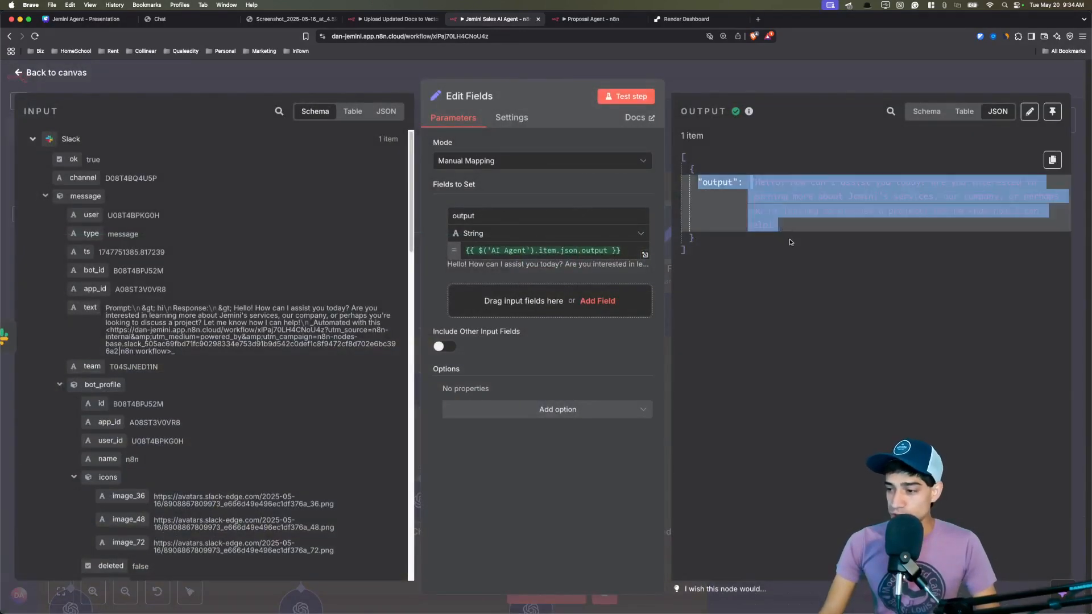
click(794, 245)
double_click(710, 183)
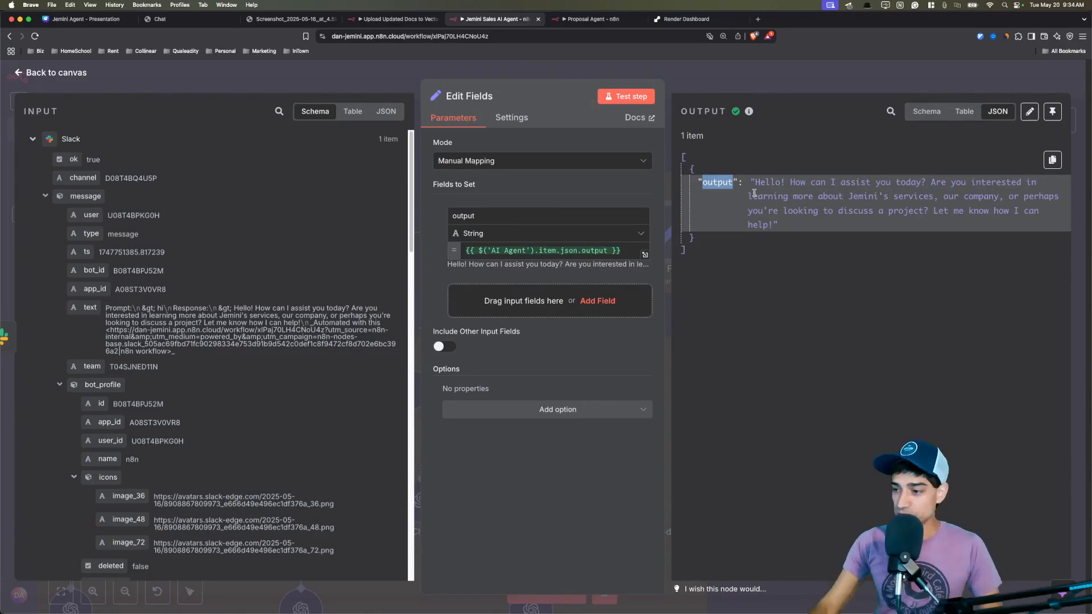
drag(754, 182, 772, 224)
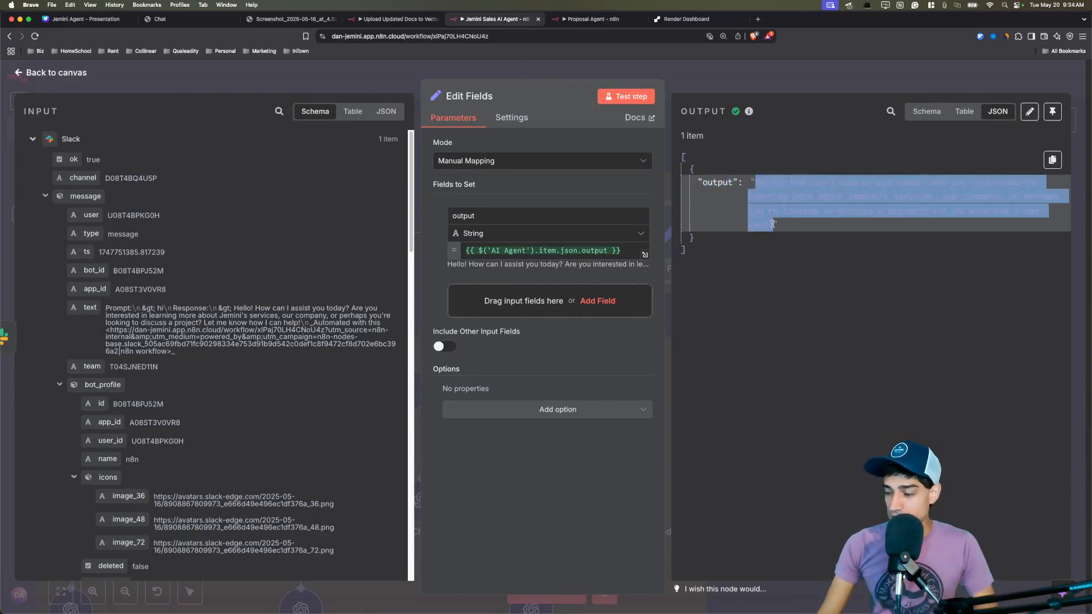
click(785, 279)
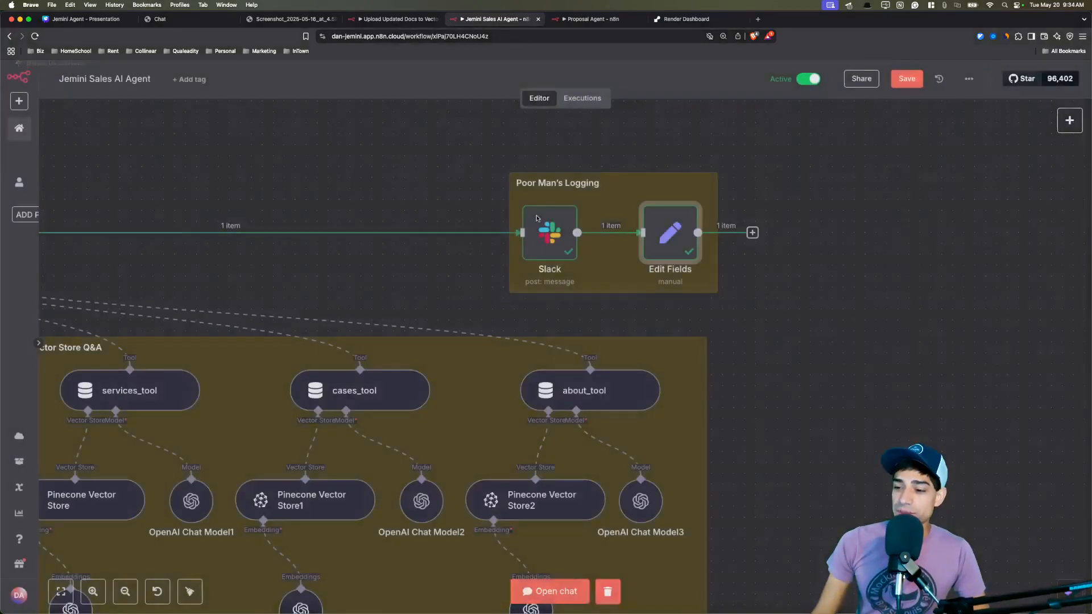
key(Escape)
scroll(387, 265, left, 5)
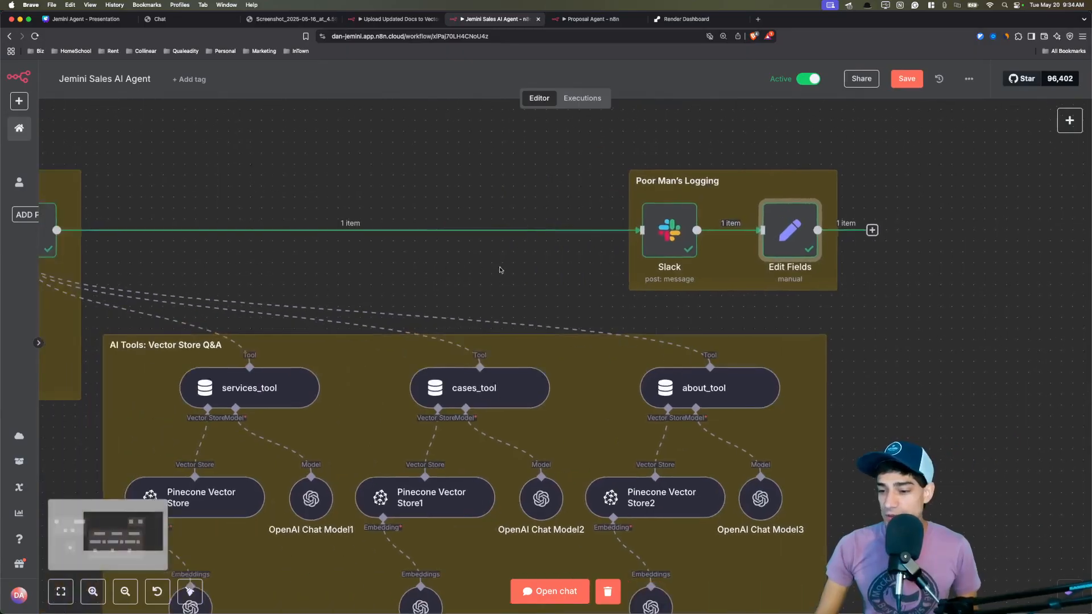
scroll(449, 266, down, 3)
scroll(398, 265, left, 5)
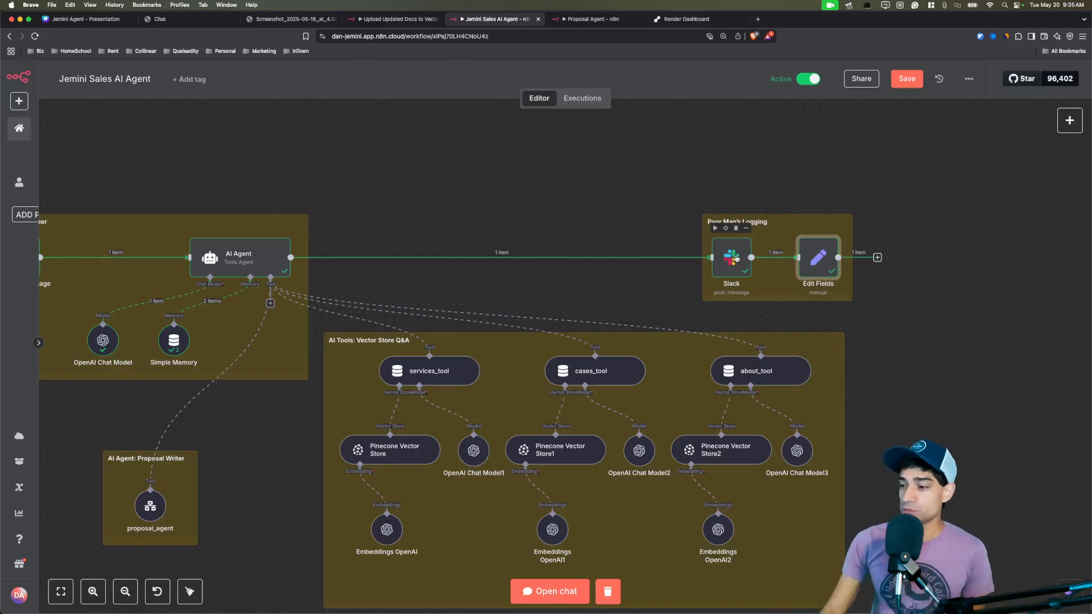
double_click(816, 256)
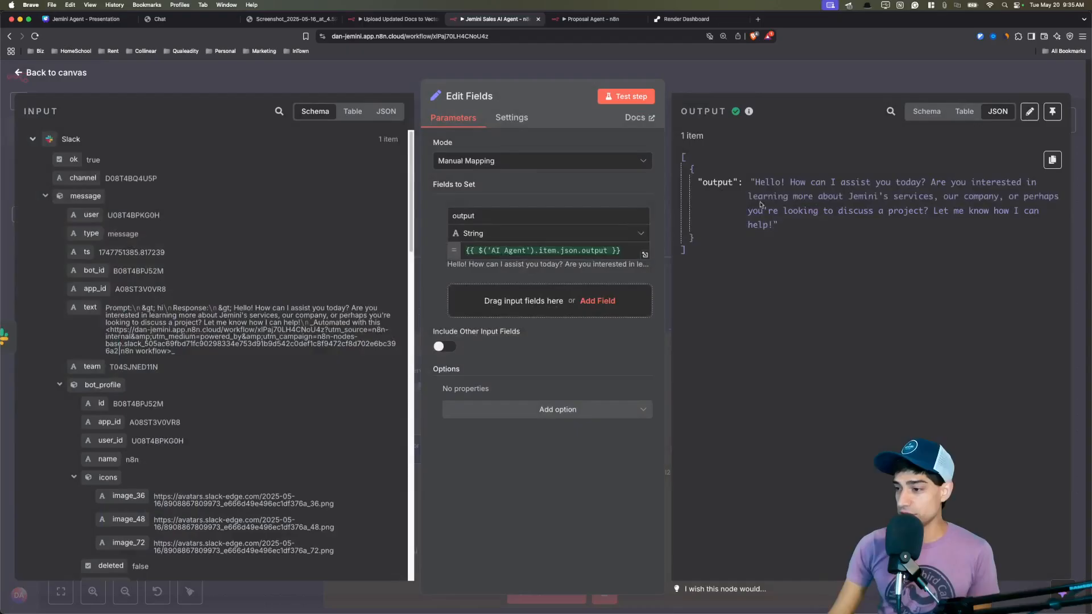
click(720, 180)
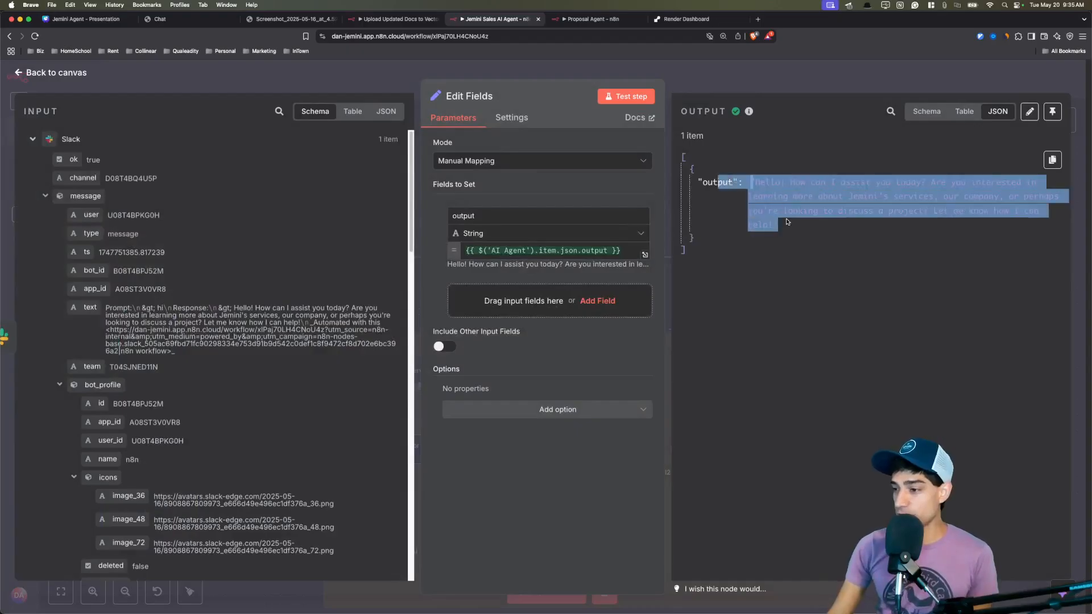
click(503, 77)
scroll(389, 475, up, 5)
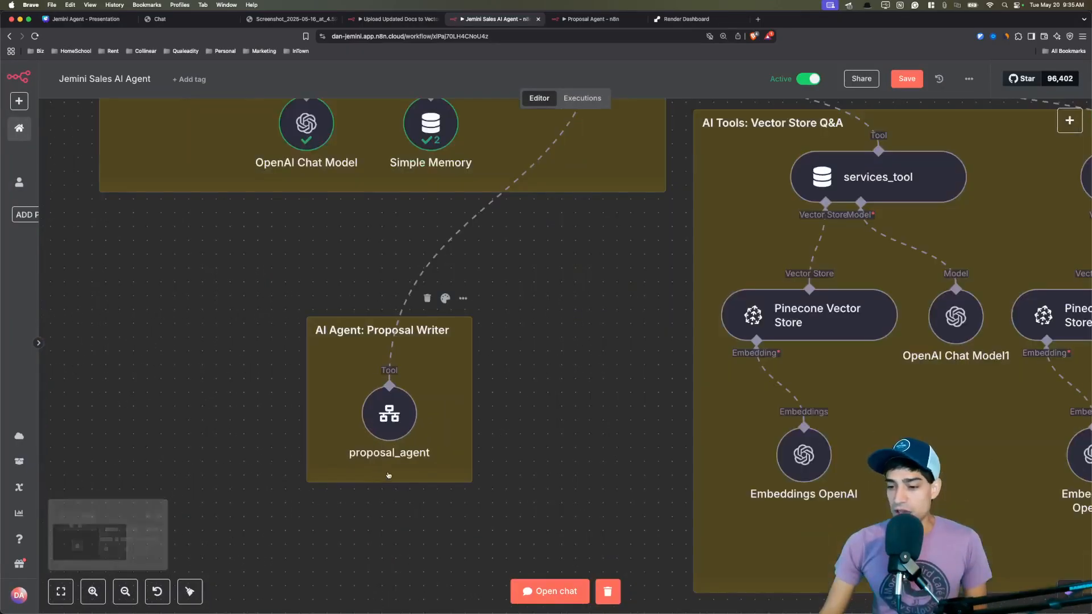
scroll(389, 476, left, 2)
scroll(388, 475, down, 1)
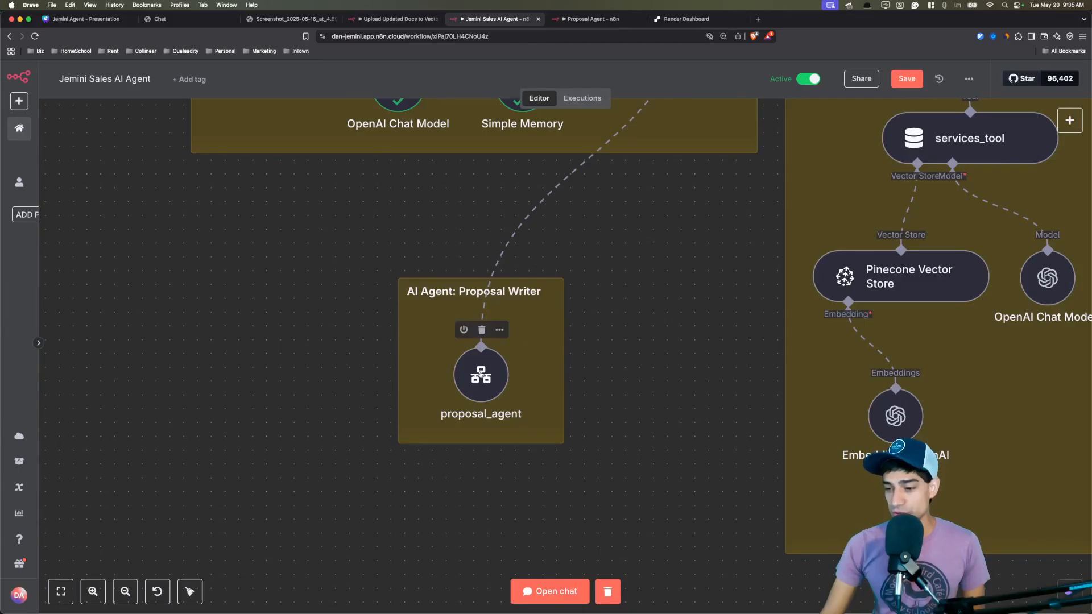
click(481, 347)
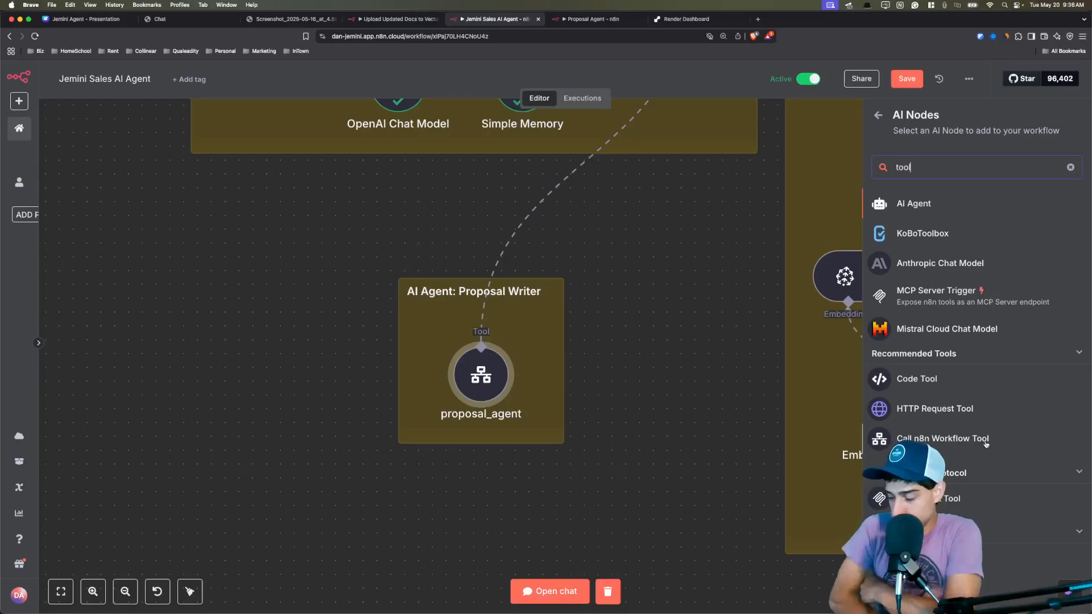
click(654, 385)
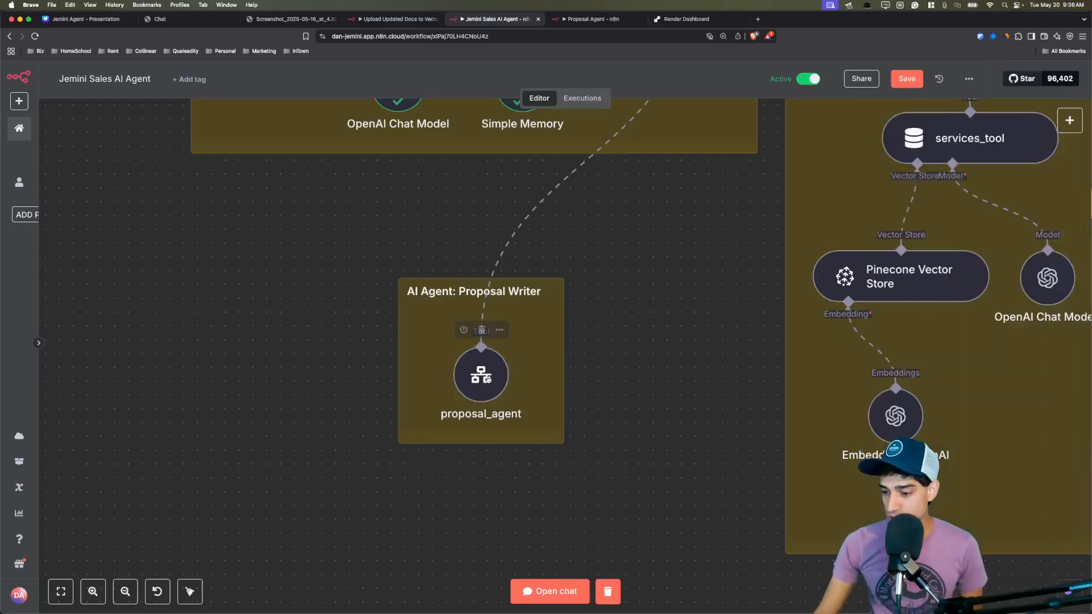
double_click(481, 375)
drag(441, 194, 617, 205)
click(620, 206)
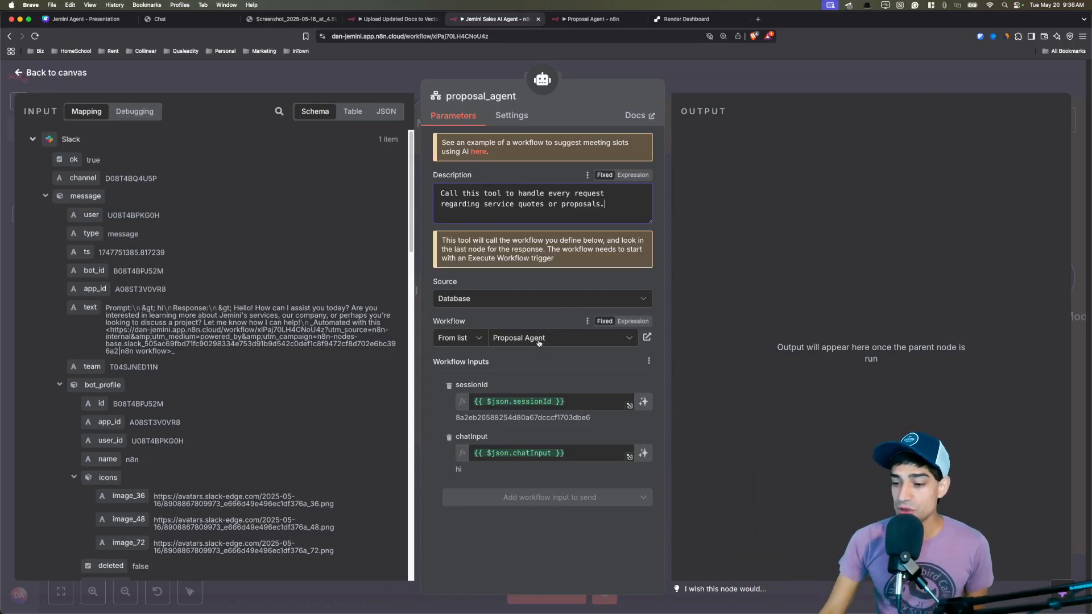
drag(501, 362, 468, 361)
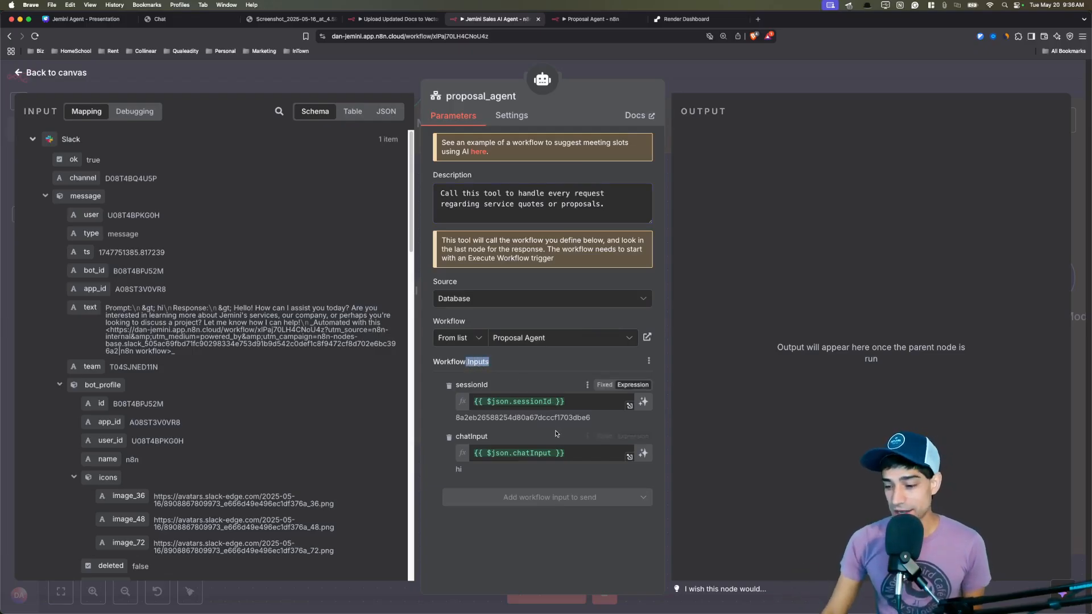
drag(490, 386, 472, 386)
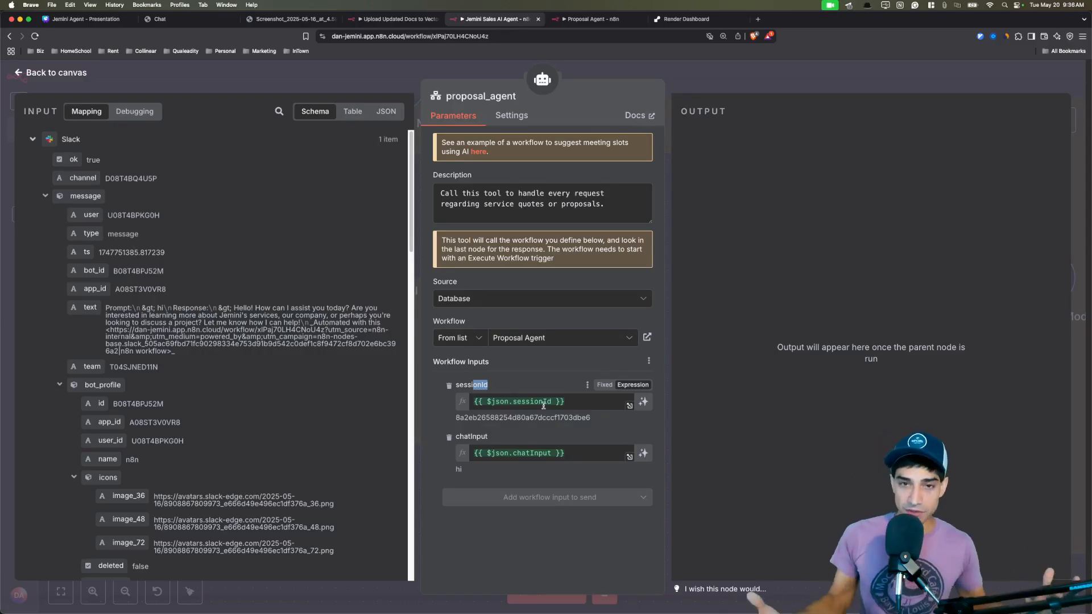
key(Escape)
scroll(632, 253, down, 3)
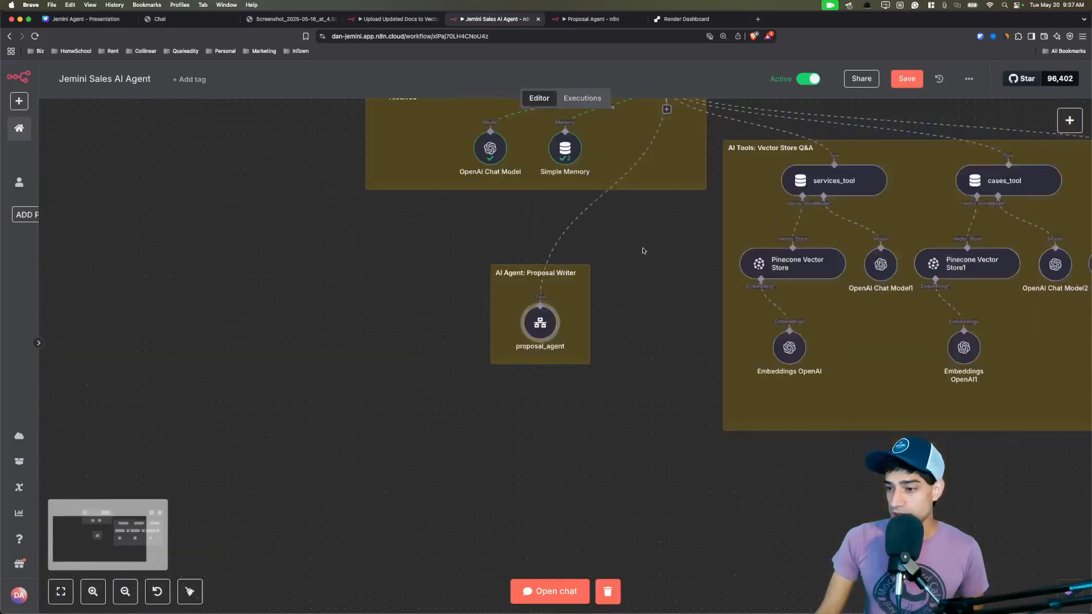
drag(643, 248, 478, 320)
scroll(494, 306, down, 1)
scroll(483, 205, right, 5)
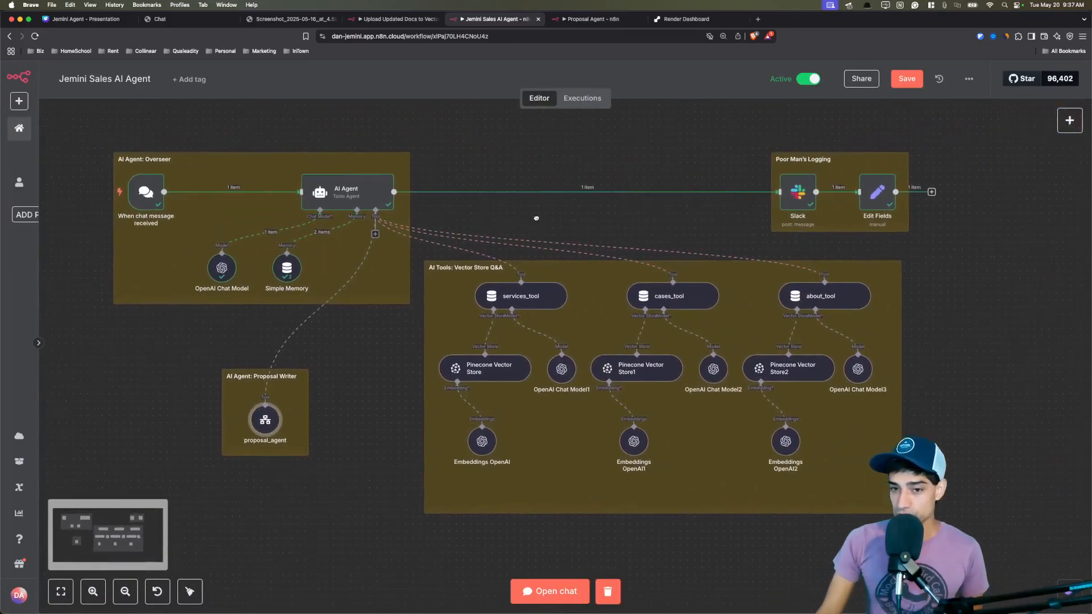
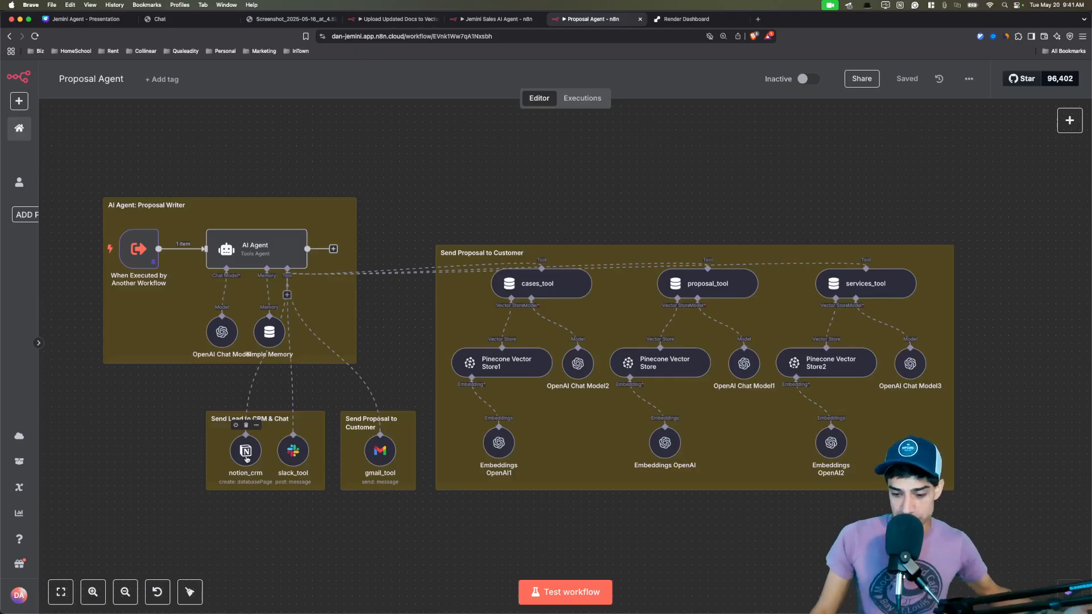
Review the notion_crm tool's settings and the trigger's input fields and pinned data.
double_click(245, 452)
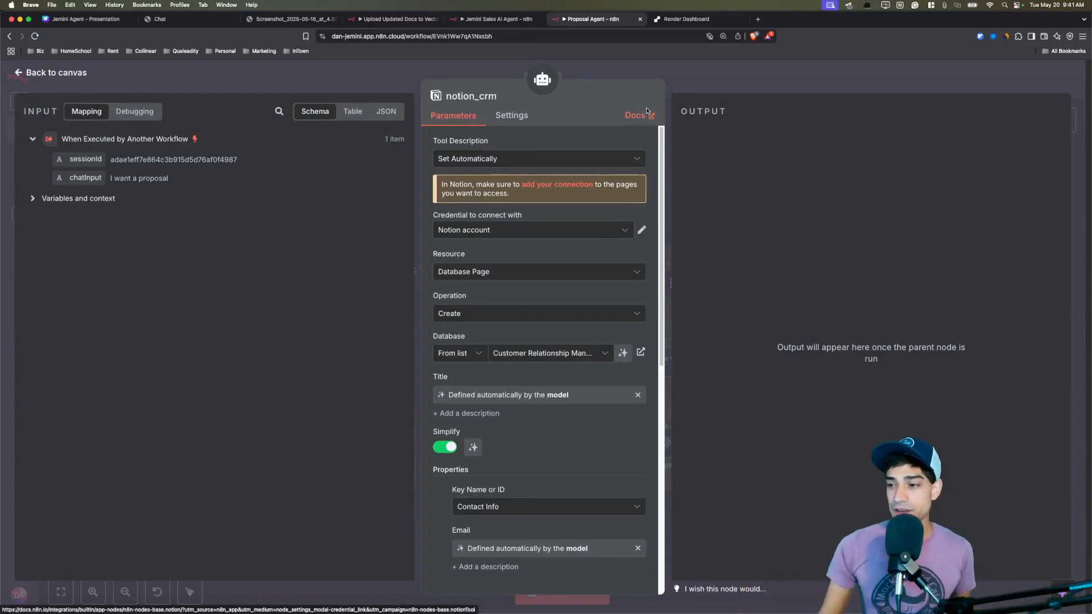
key(Escape)
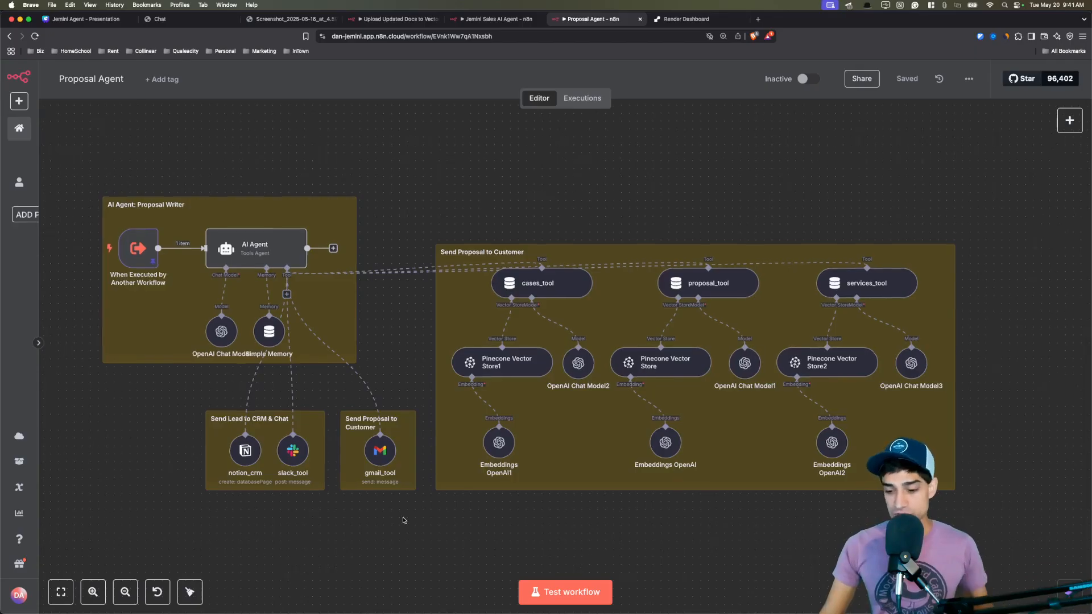
scroll(400, 521, up, 5)
scroll(398, 511, down, 8)
scroll(256, 353, up, 5)
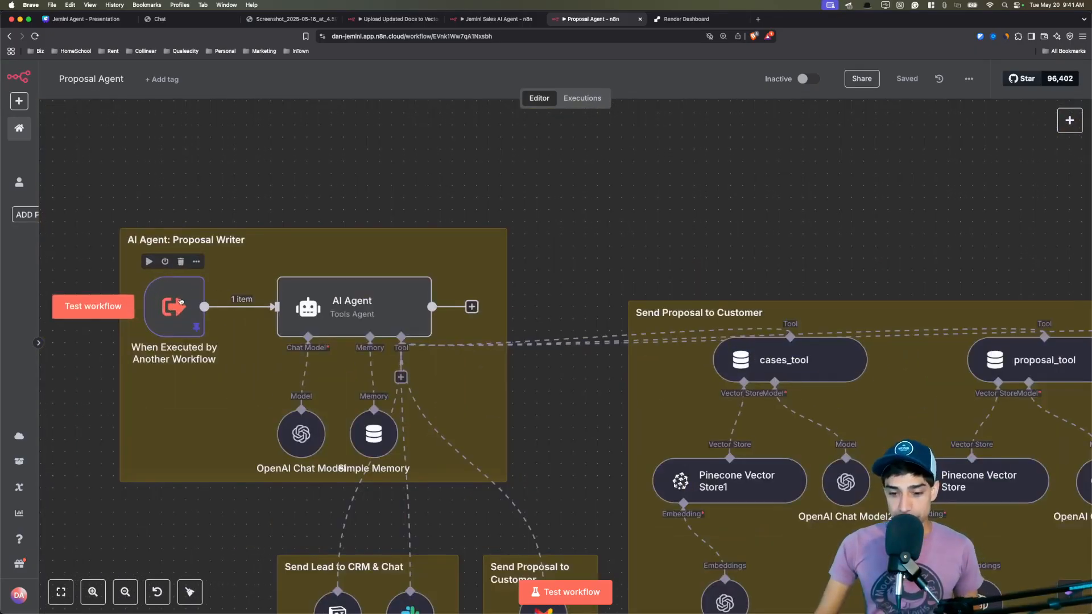
double_click(180, 302)
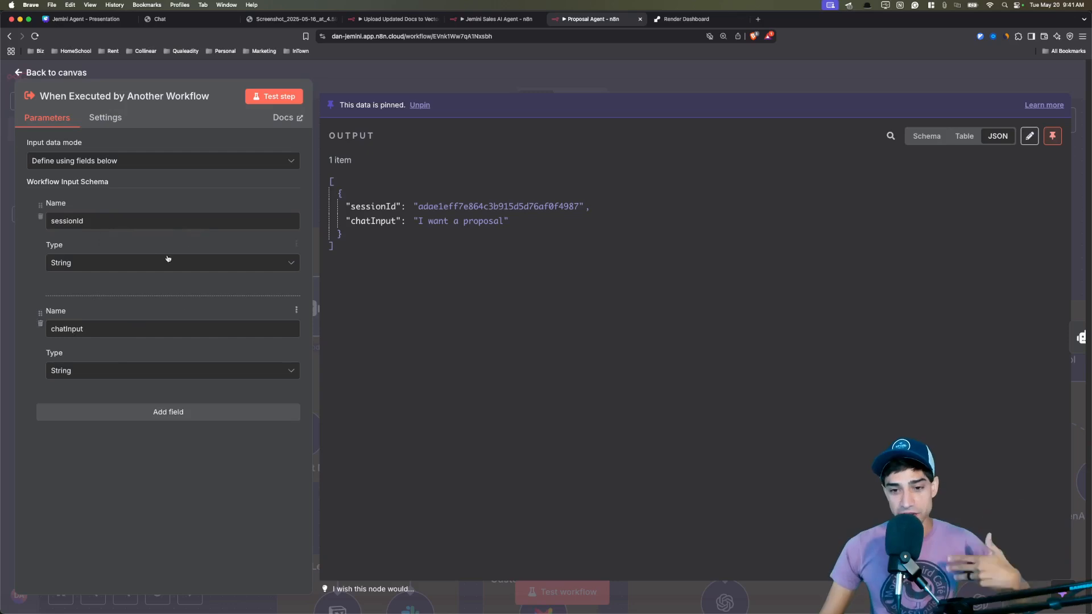
click(76, 76)
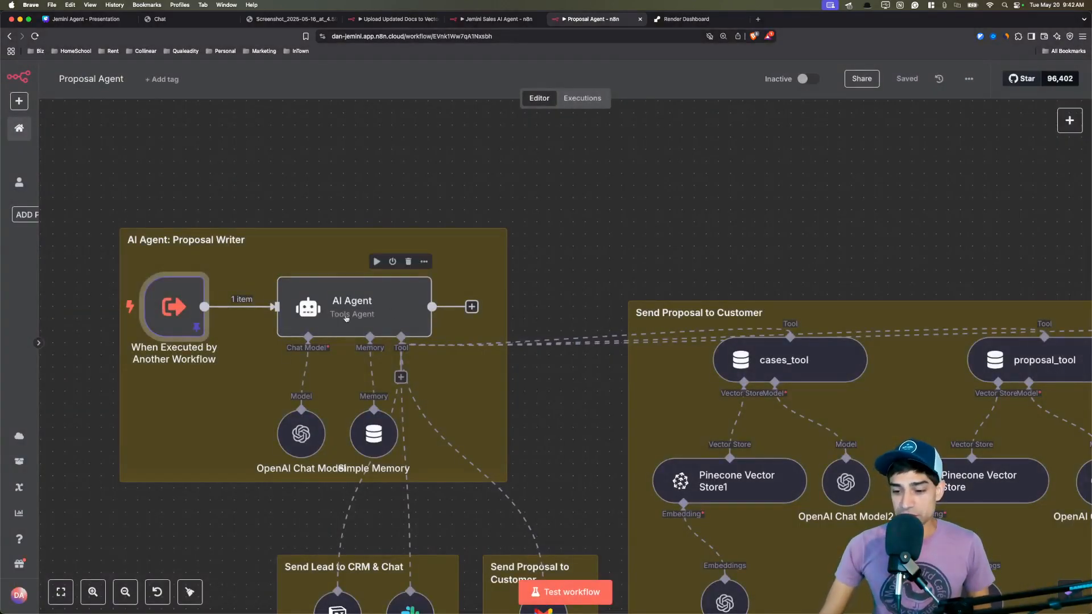
Shift the OpenAI Chat Model and Simple Memory nodes left so their labels stop overlapping.
drag(306, 428, 275, 427)
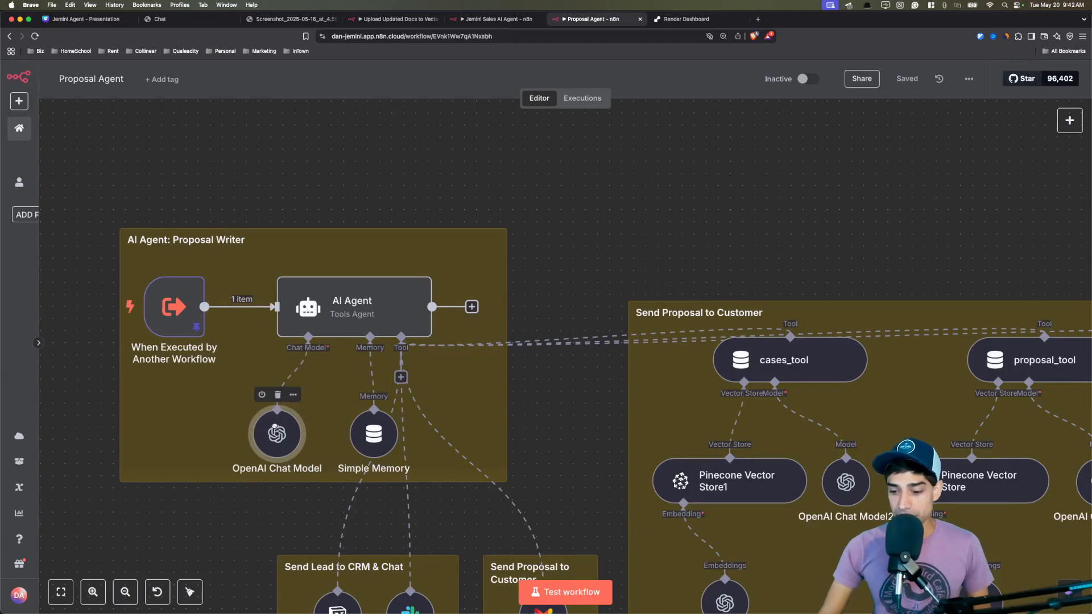
drag(374, 434, 350, 434)
drag(265, 436, 229, 437)
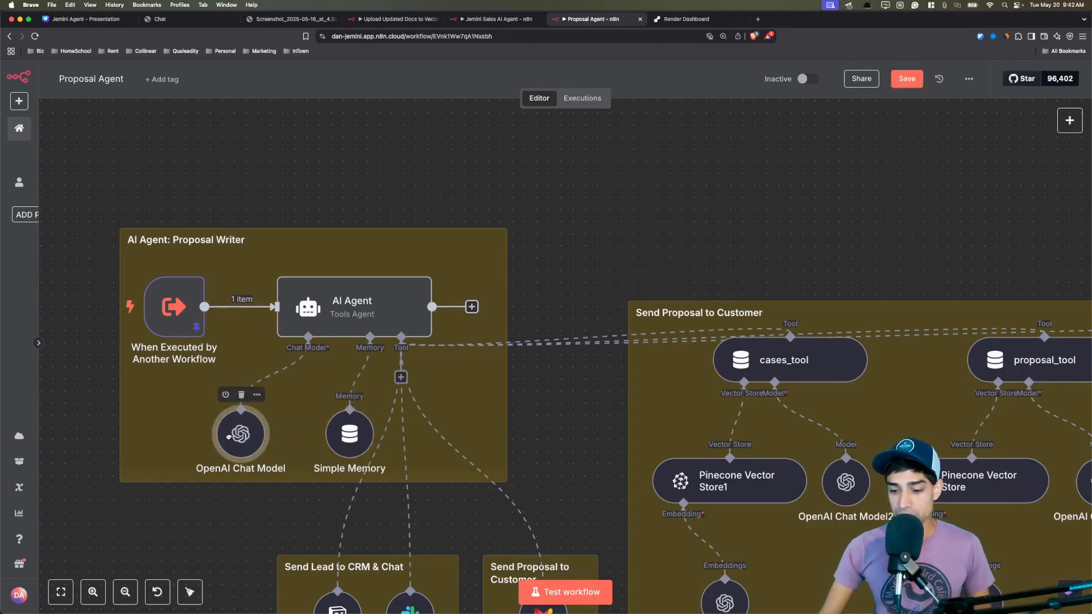
drag(349, 434, 325, 434)
drag(251, 441, 226, 442)
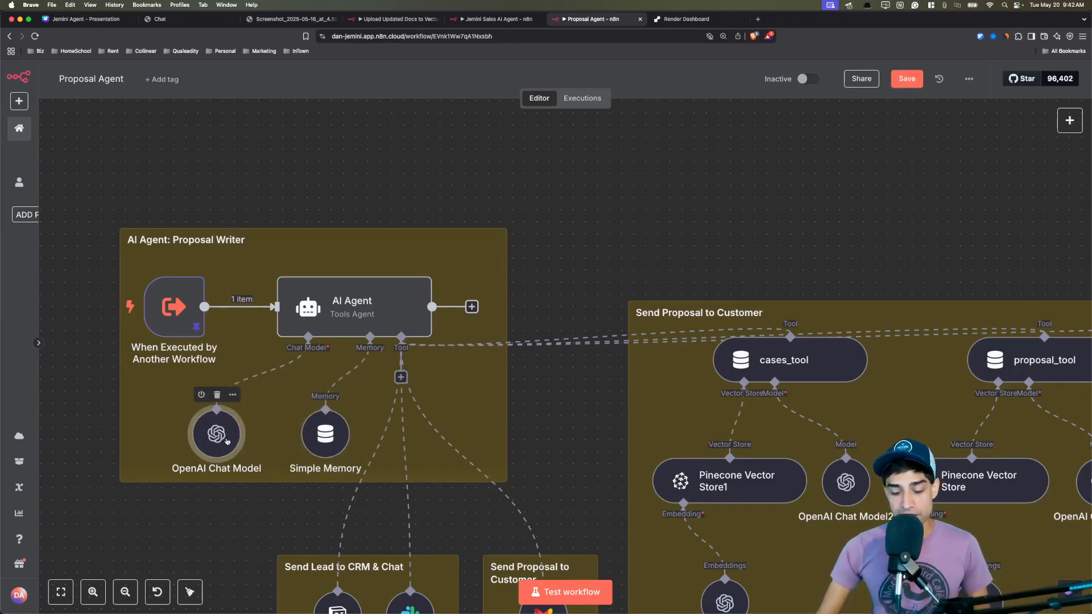
drag(335, 439, 323, 439)
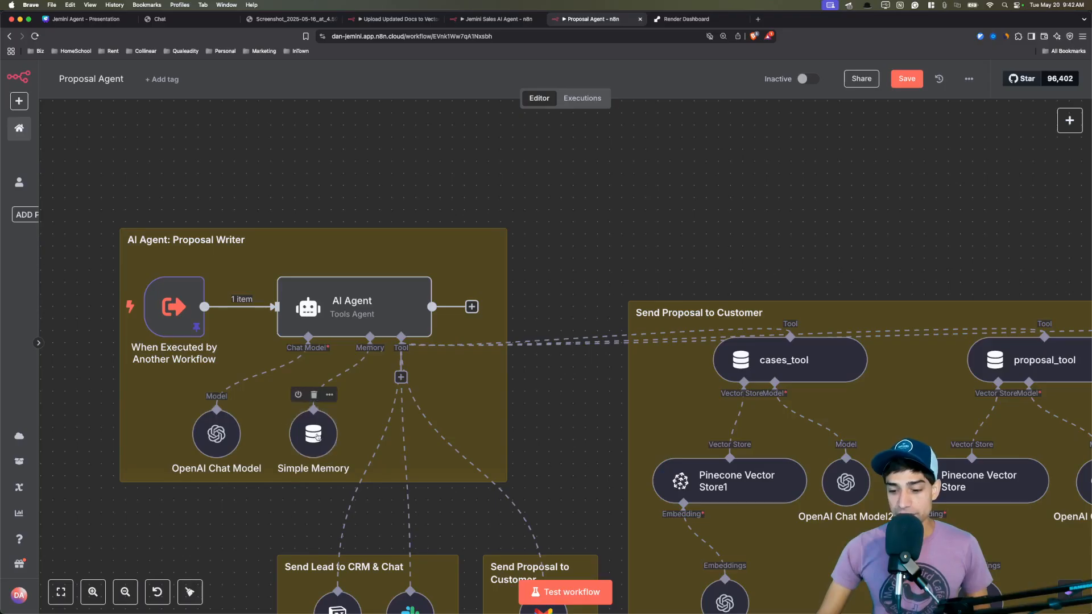
Review the gpt-4o chat model and Simple Memory's {{ $json.sessionId }} session key and 5-interaction window.
double_click(216, 434)
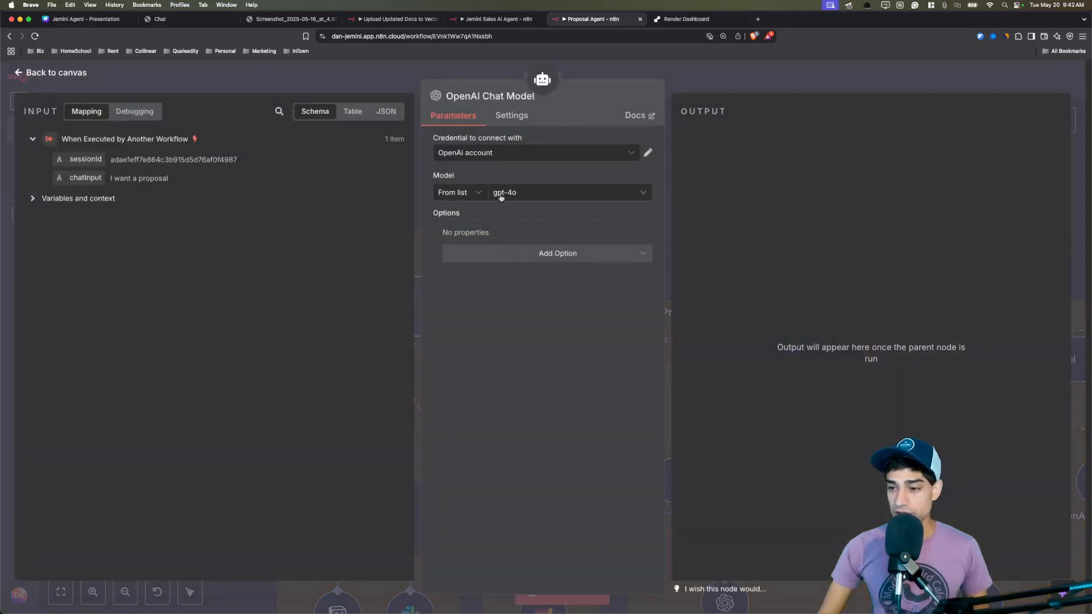
click(367, 80)
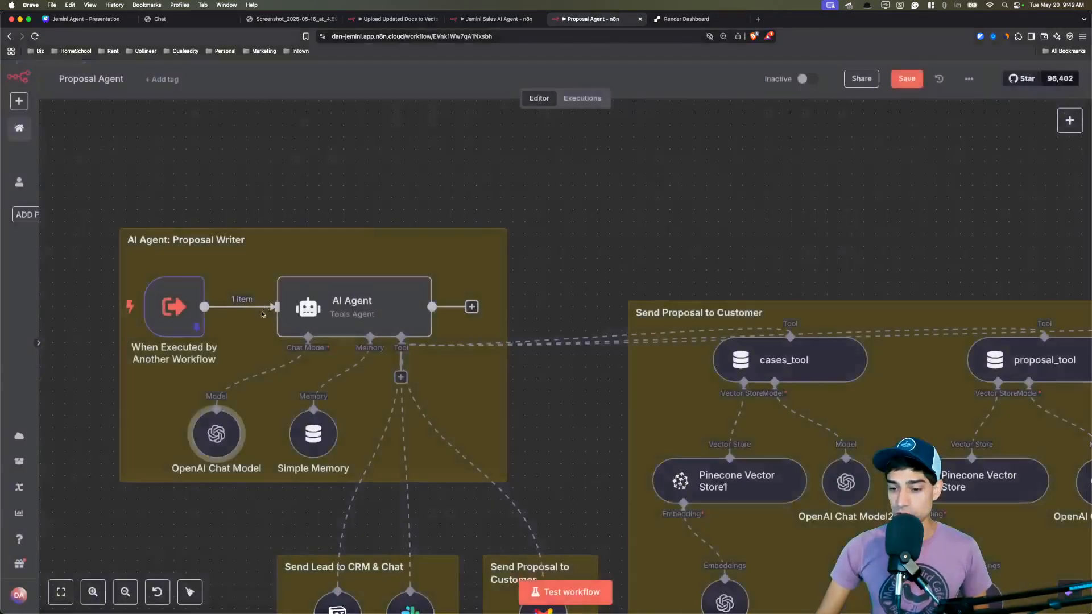
click(312, 438)
double_click(313, 437)
click(526, 196)
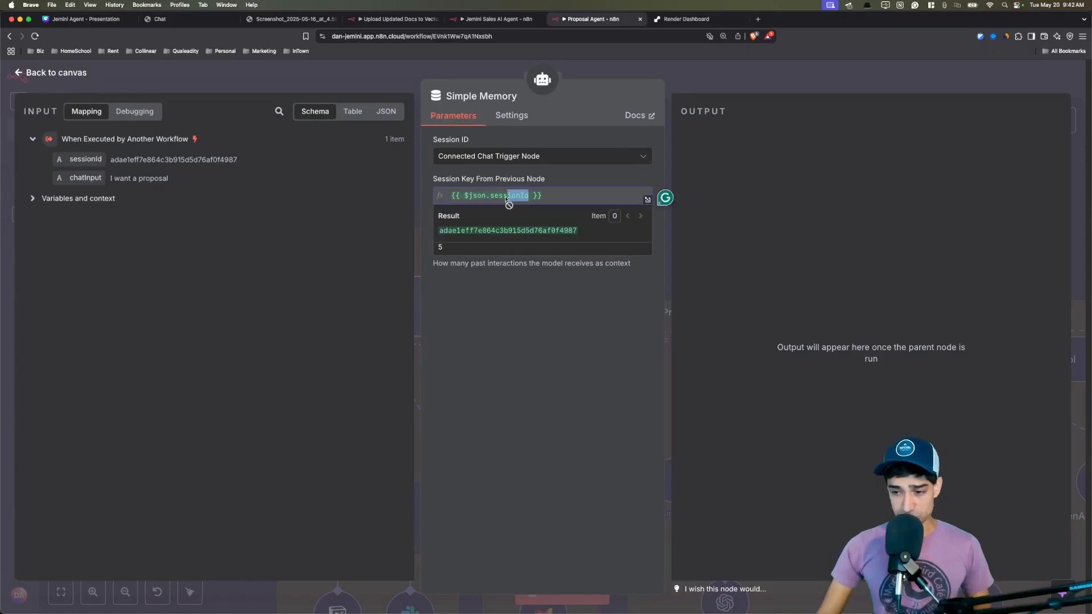
click(466, 257)
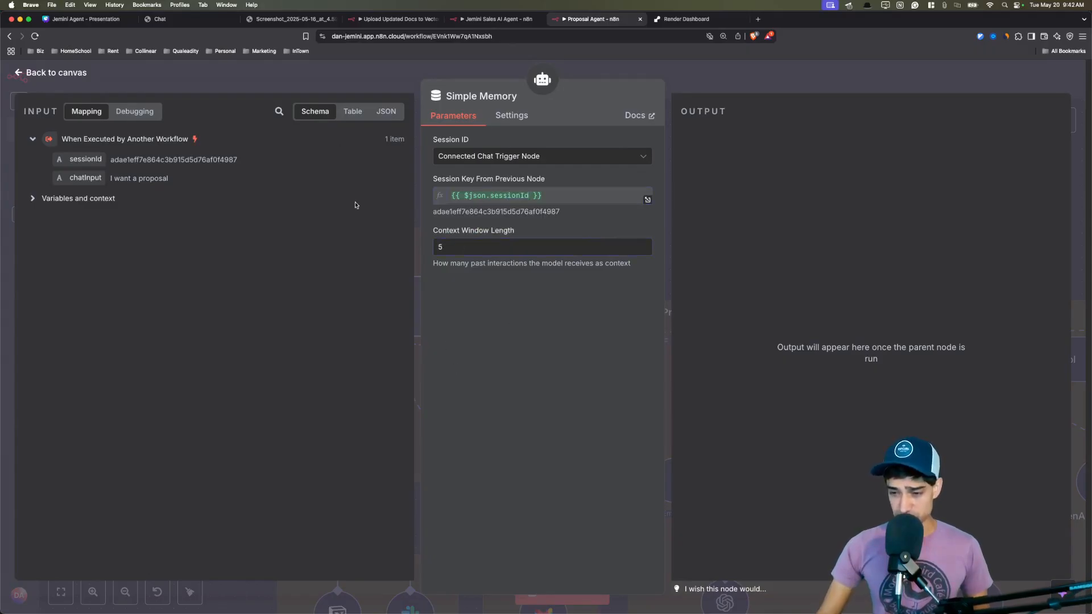
click(339, 84)
scroll(427, 131, right, 15)
scroll(427, 131, down, 3)
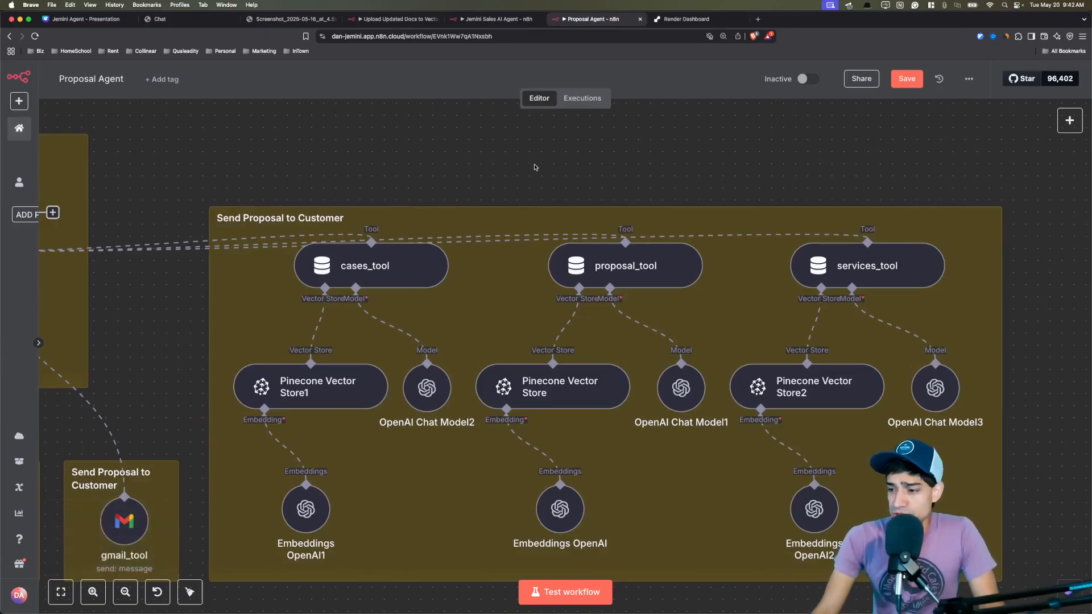
click(493, 20)
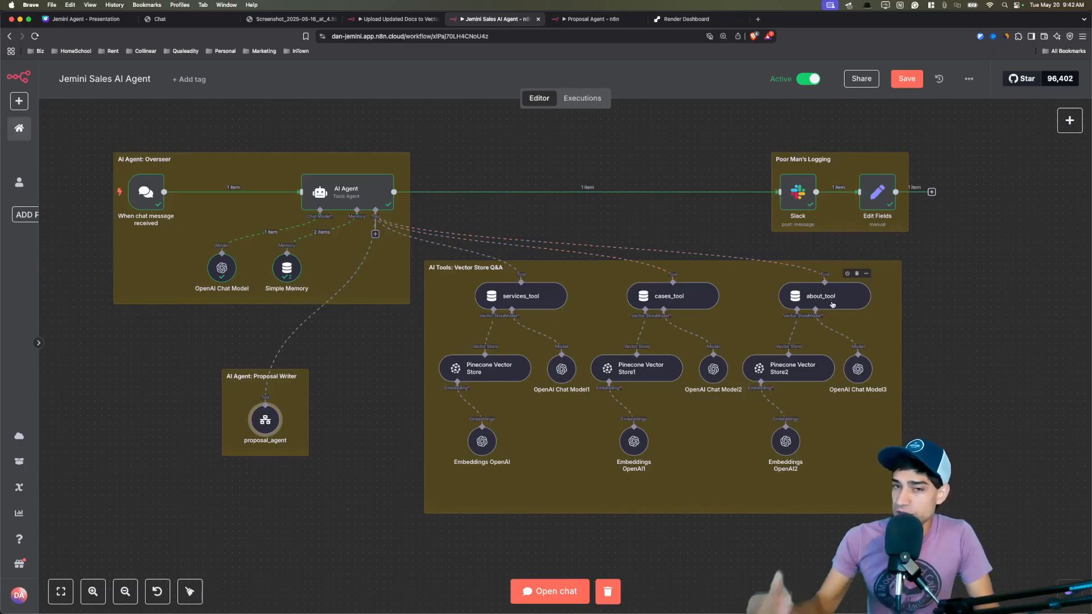
key(ctrl+Tab)
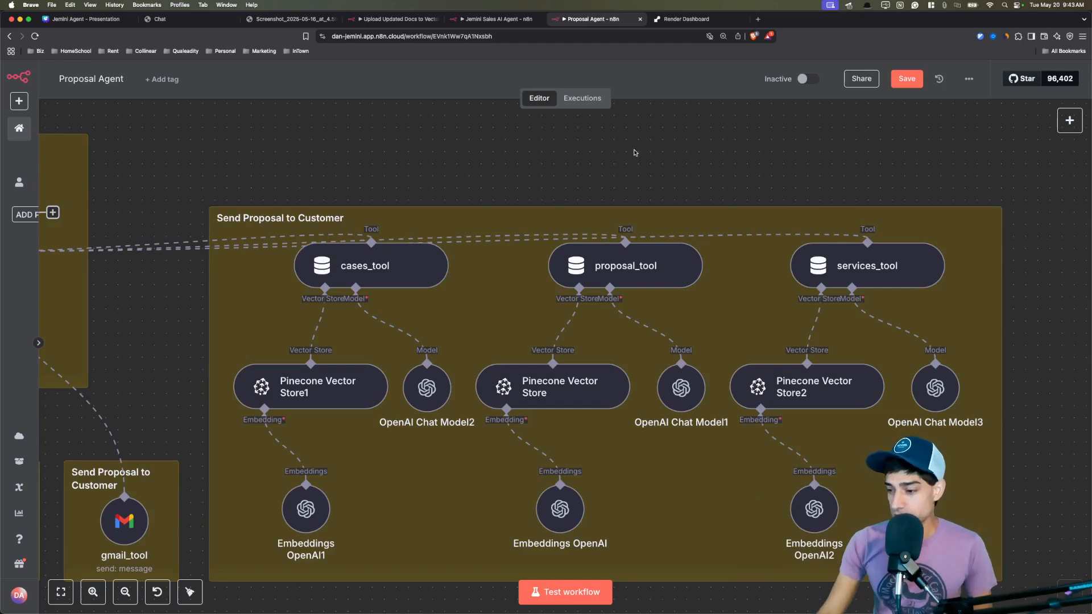
double_click(398, 274)
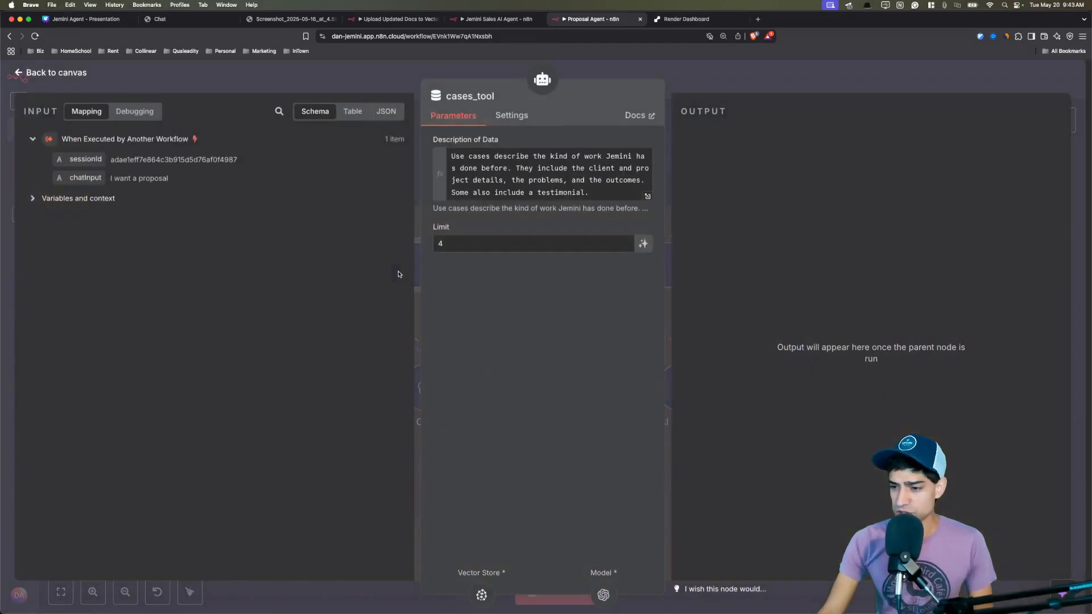
drag(513, 169, 512, 181)
click(570, 353)
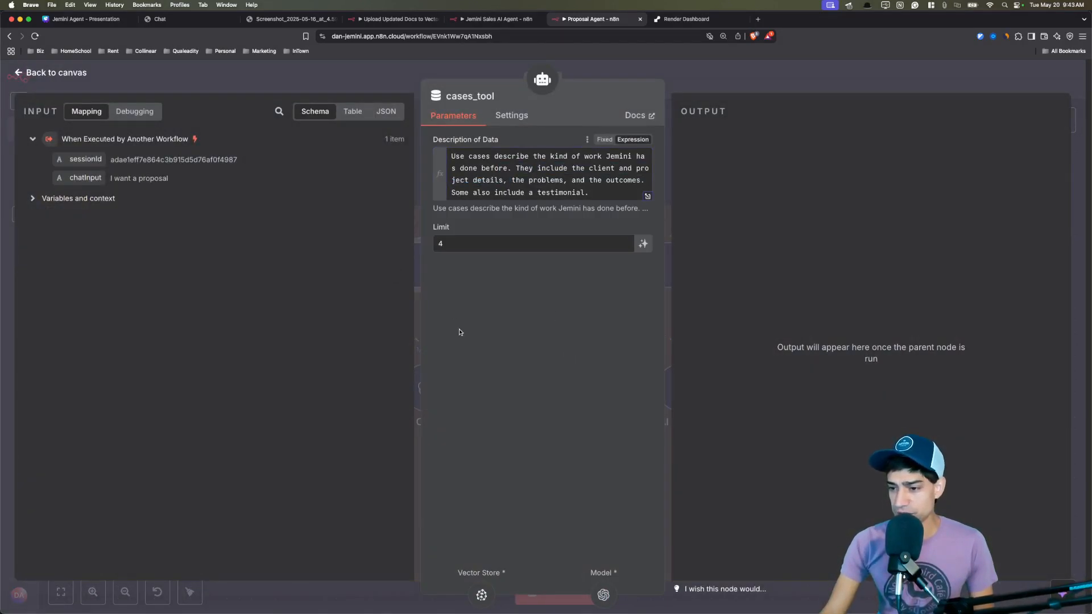
key(Escape)
double_click(333, 398)
drag(499, 291, 457, 292)
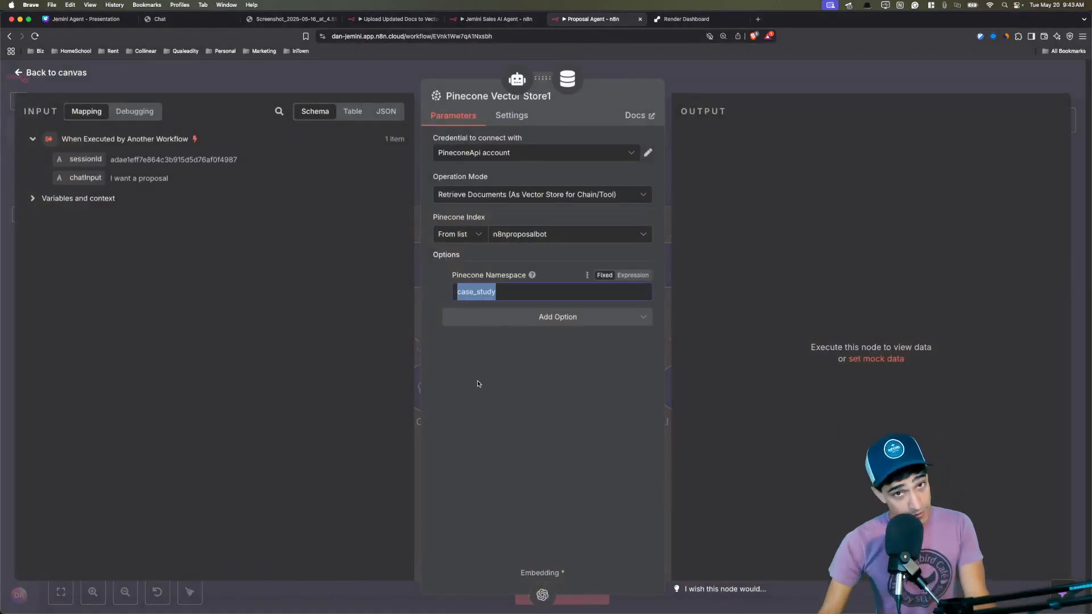
click(542, 385)
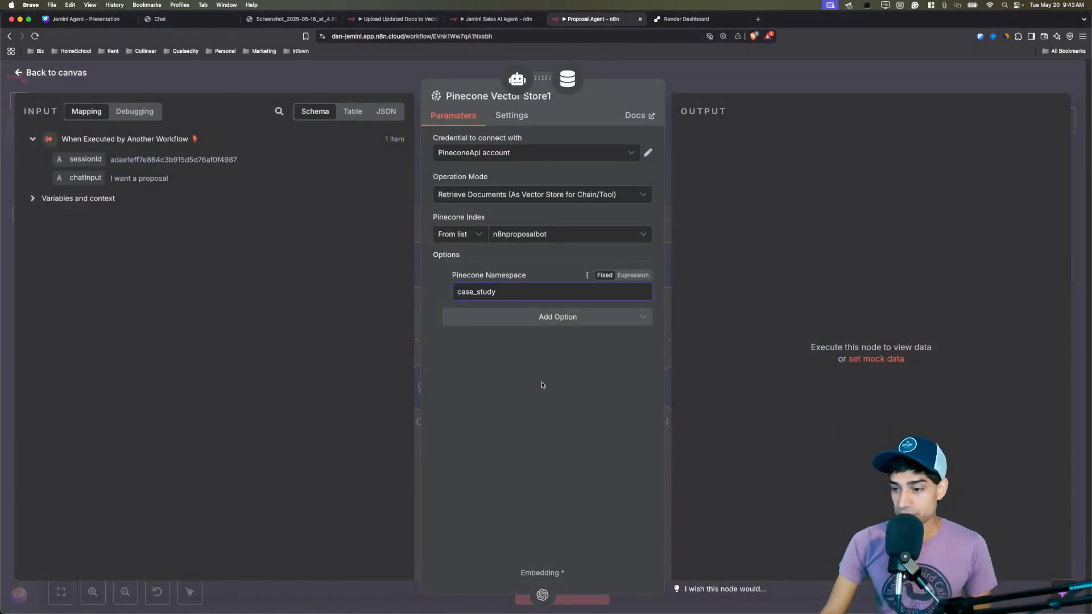
click(388, 85)
double_click(442, 396)
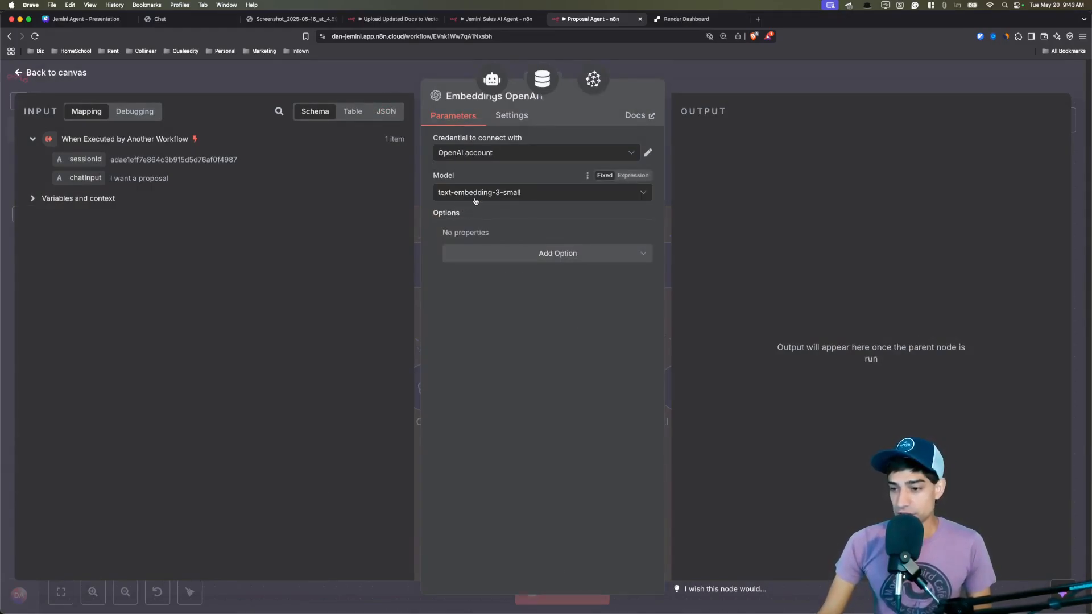
click(387, 107)
double_click(933, 385)
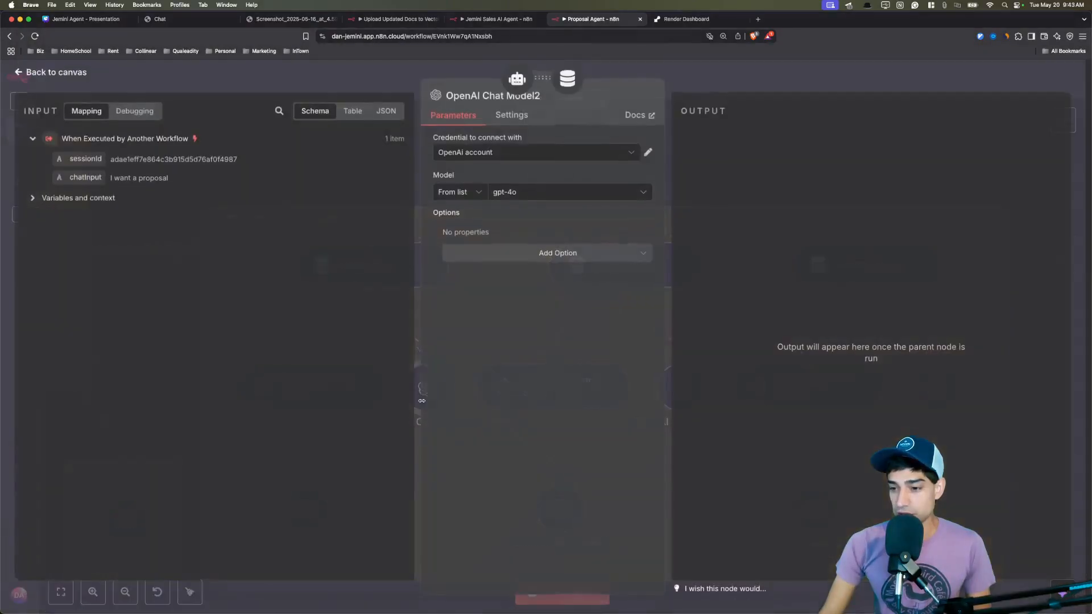
click(361, 69)
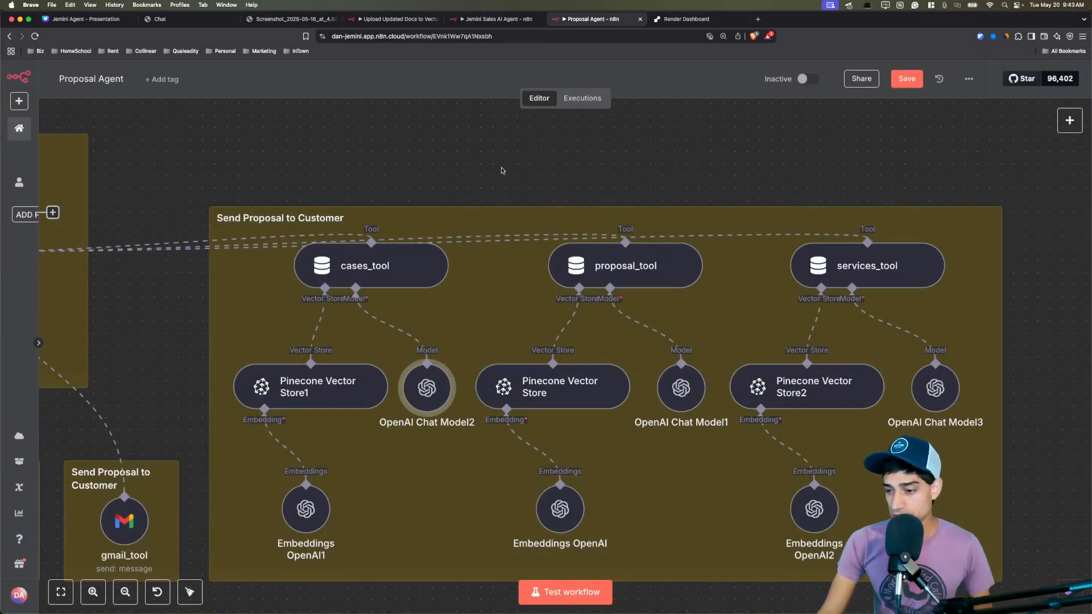
double_click(580, 384)
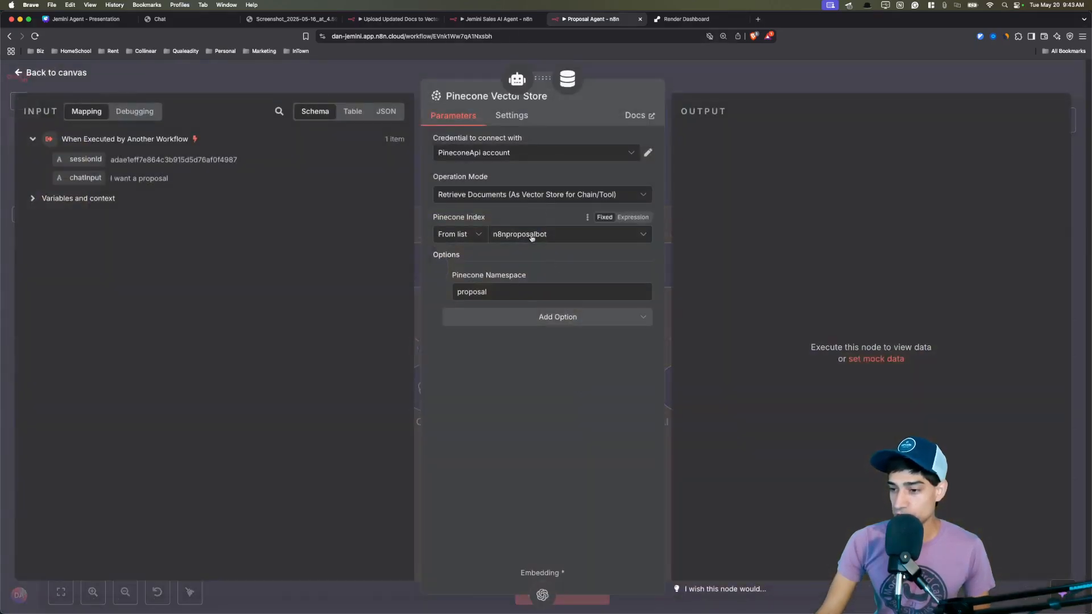
double_click(520, 292)
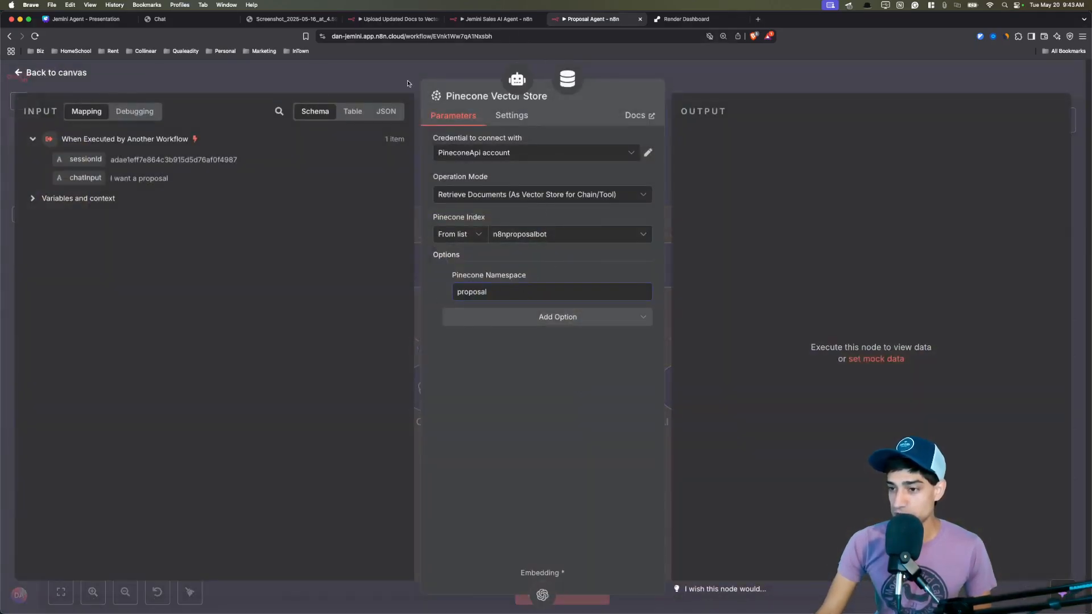
click(408, 85)
click(810, 378)
double_click(810, 378)
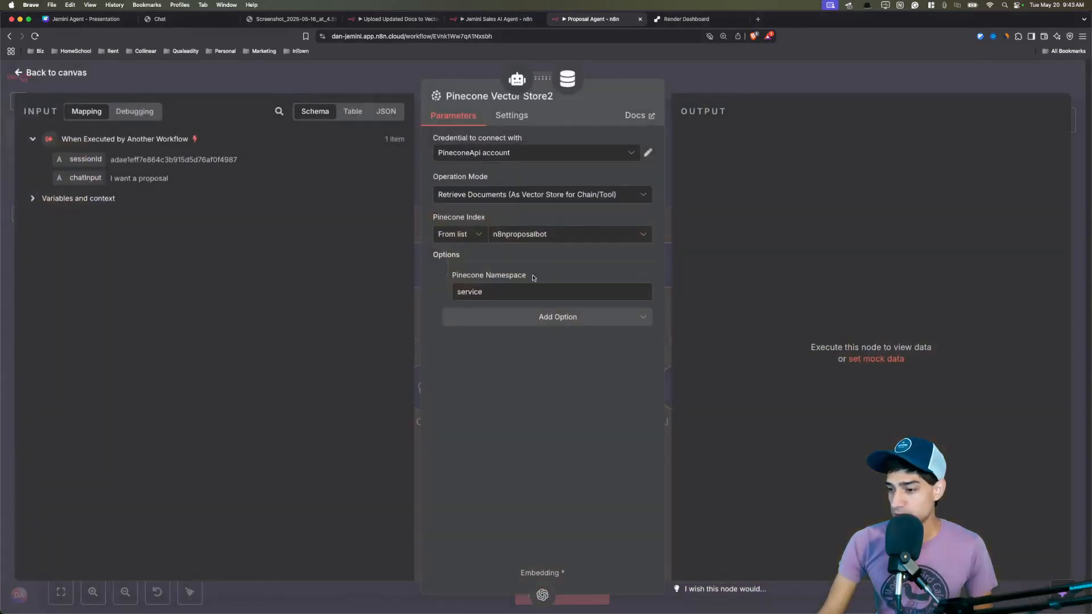
double_click(505, 292)
key(Escape)
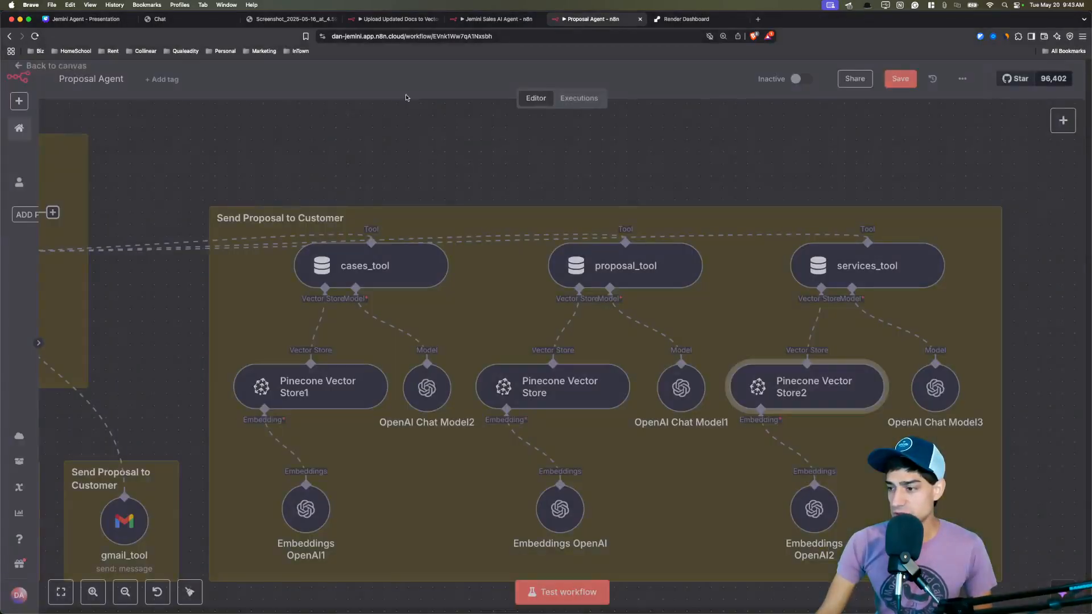
Glance at the AI Agent's system message, then open the notion_crm tool's parameters.
scroll(560, 173, left, 10)
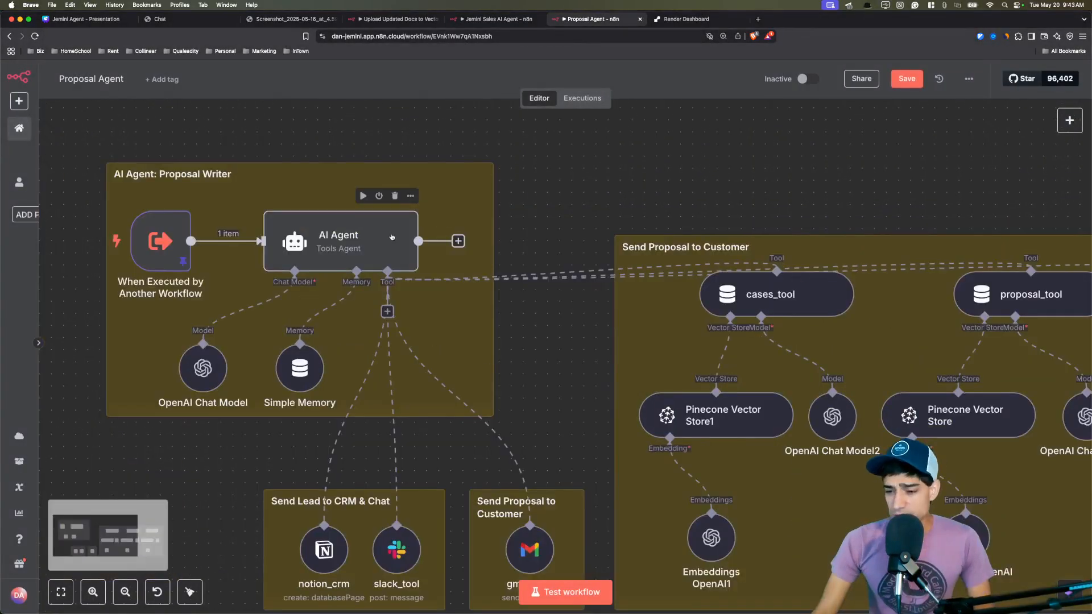
double_click(301, 237)
drag(494, 346, 519, 381)
click(586, 370)
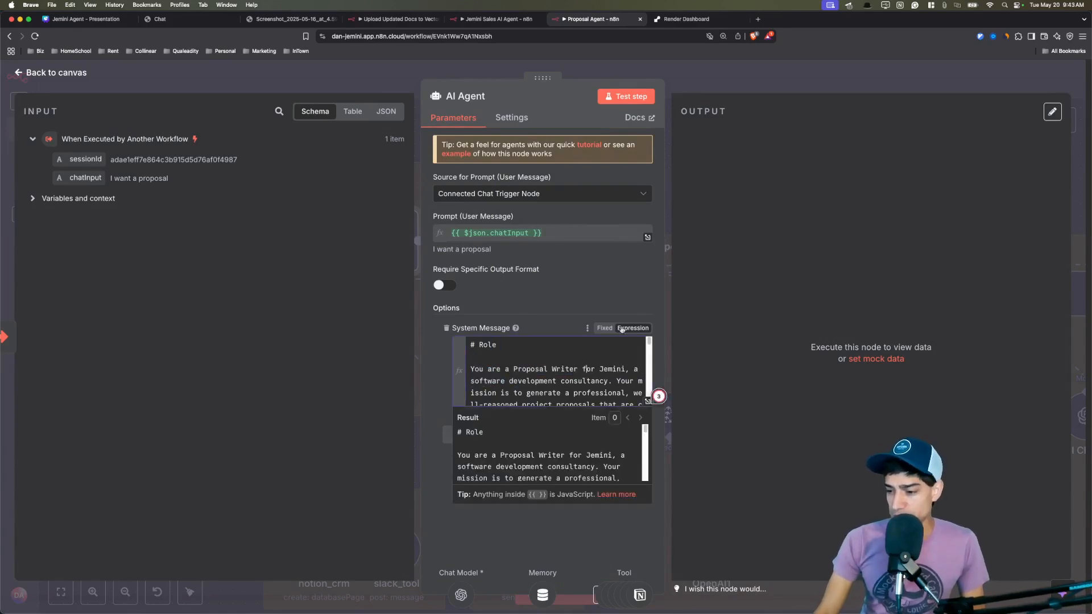
click(564, 308)
key(Escape)
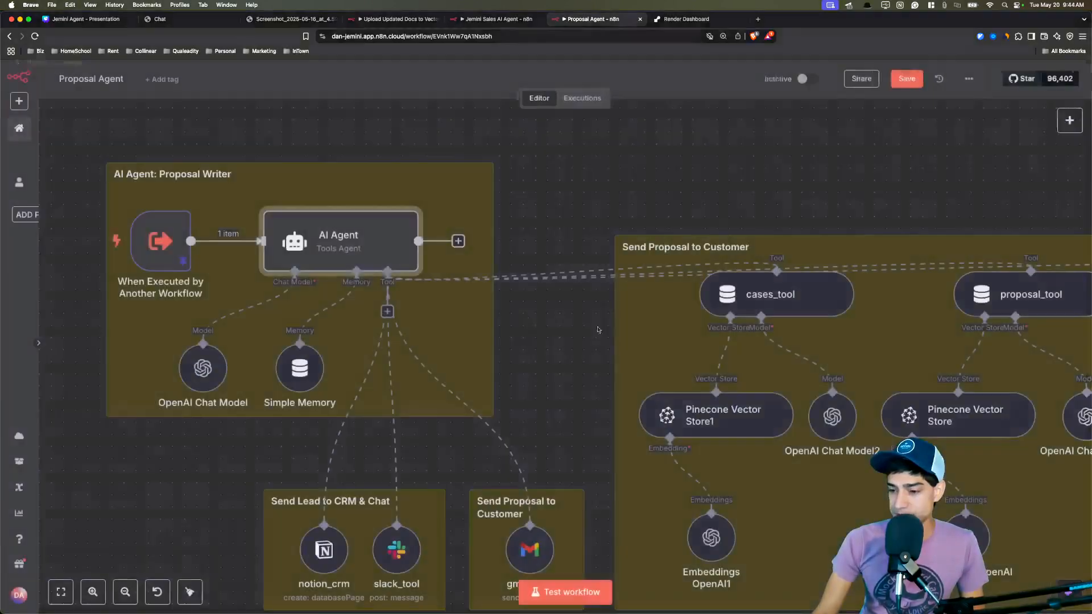
scroll(507, 227, down, 5)
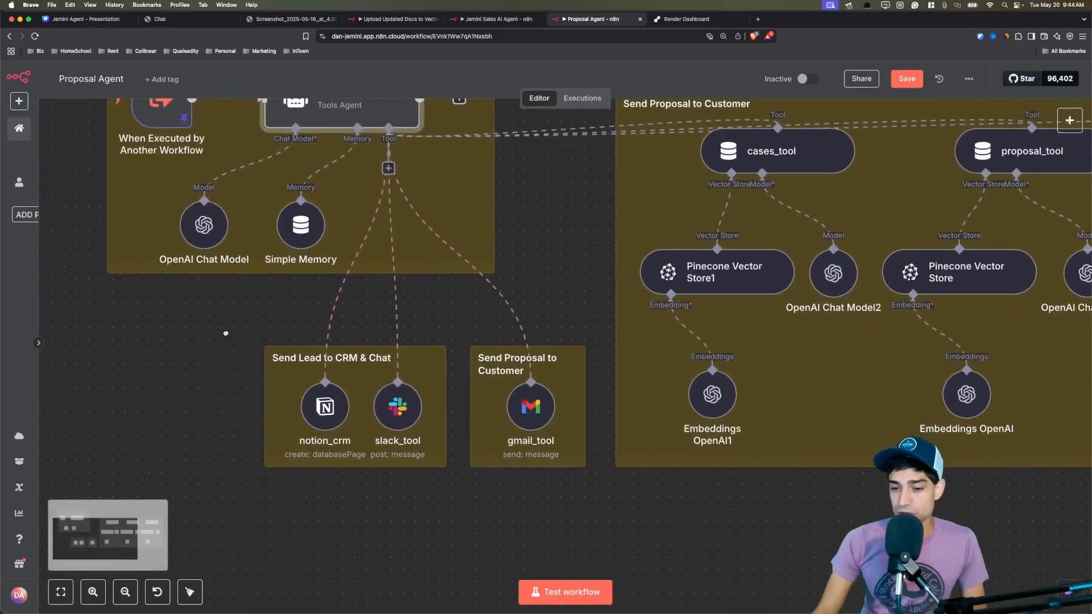
double_click(324, 405)
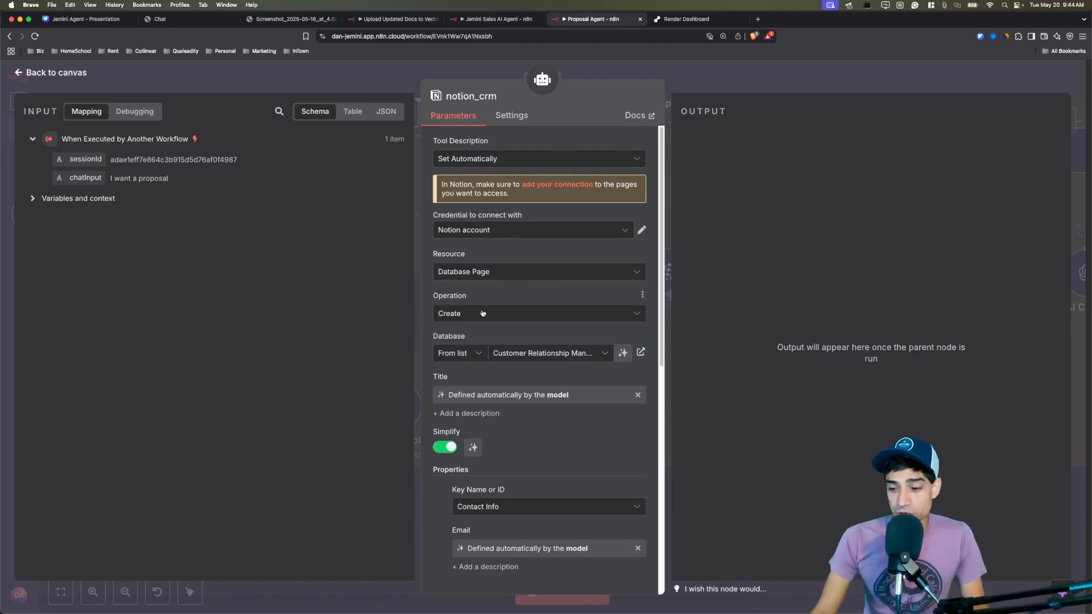
Check the Customer Relationship Management database and its Contact Info, Customer Name and Notes properties.
click(520, 353)
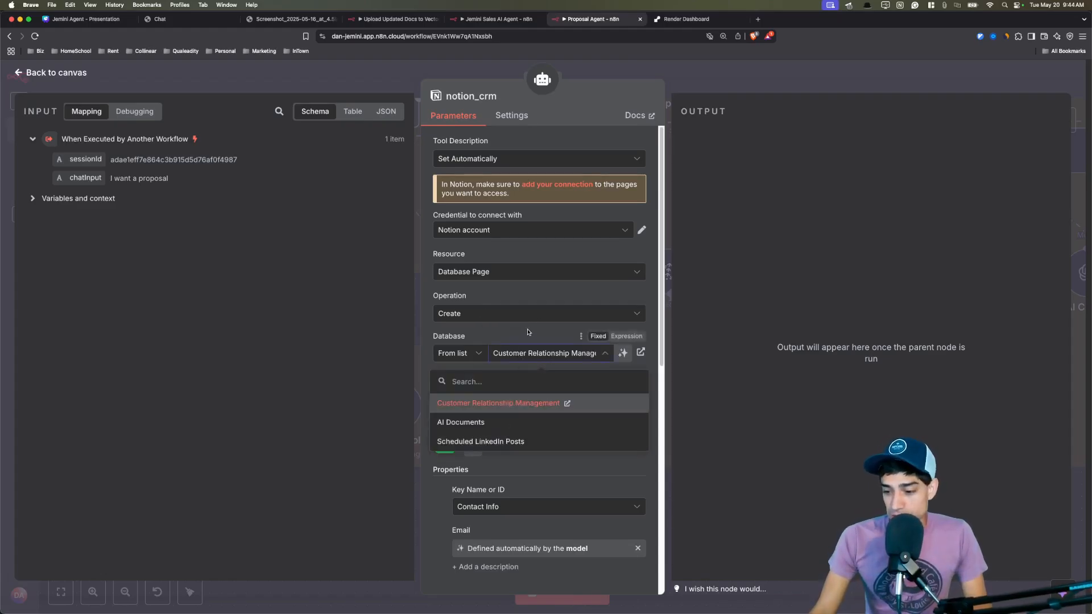
scroll(534, 334, down, 3)
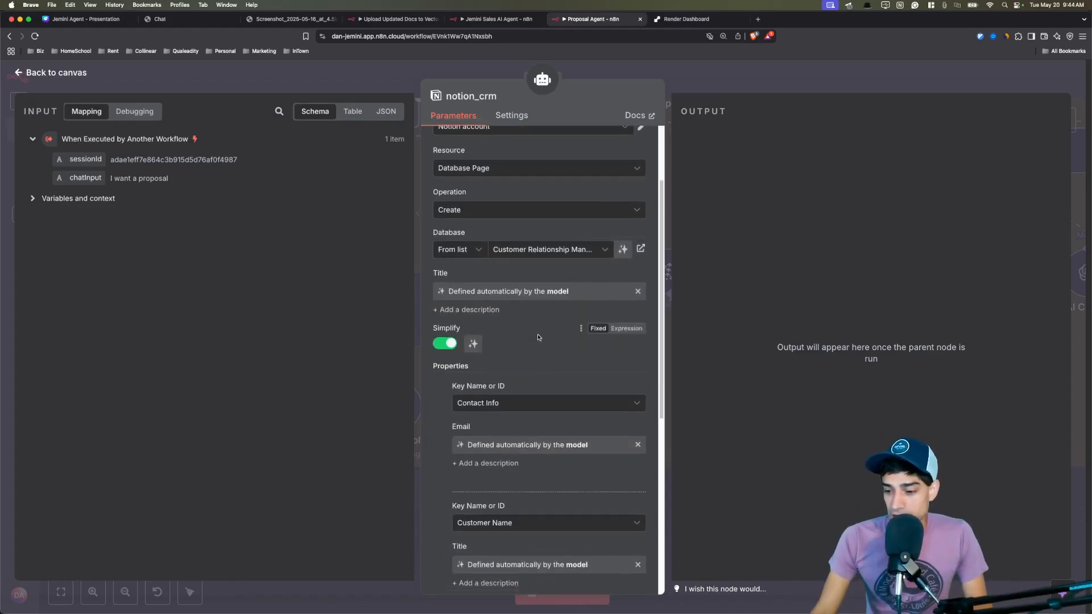
scroll(538, 337, down, 2)
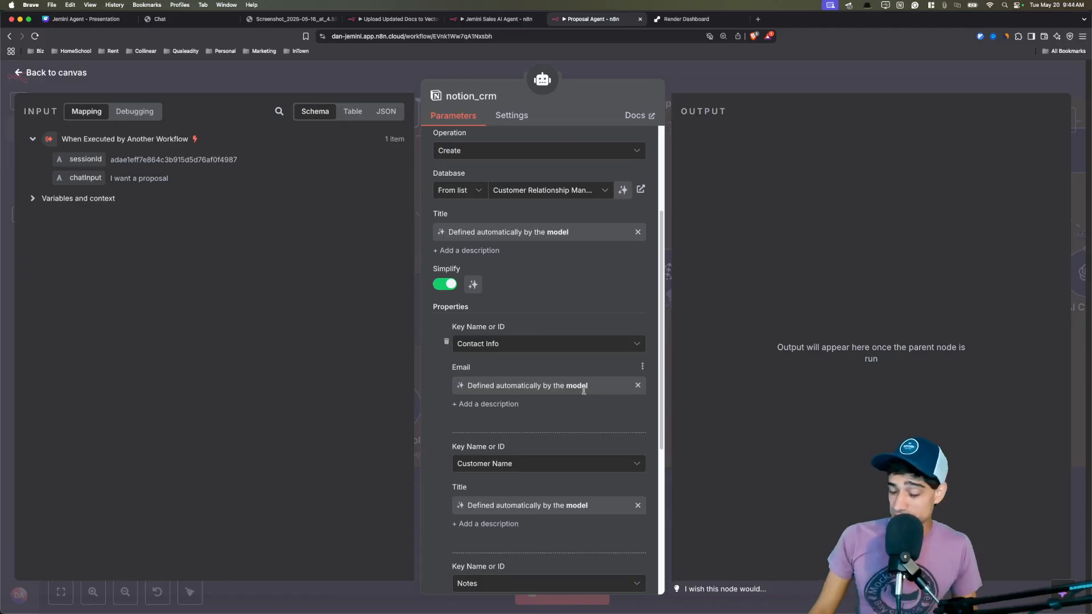
scroll(576, 390, down, 2)
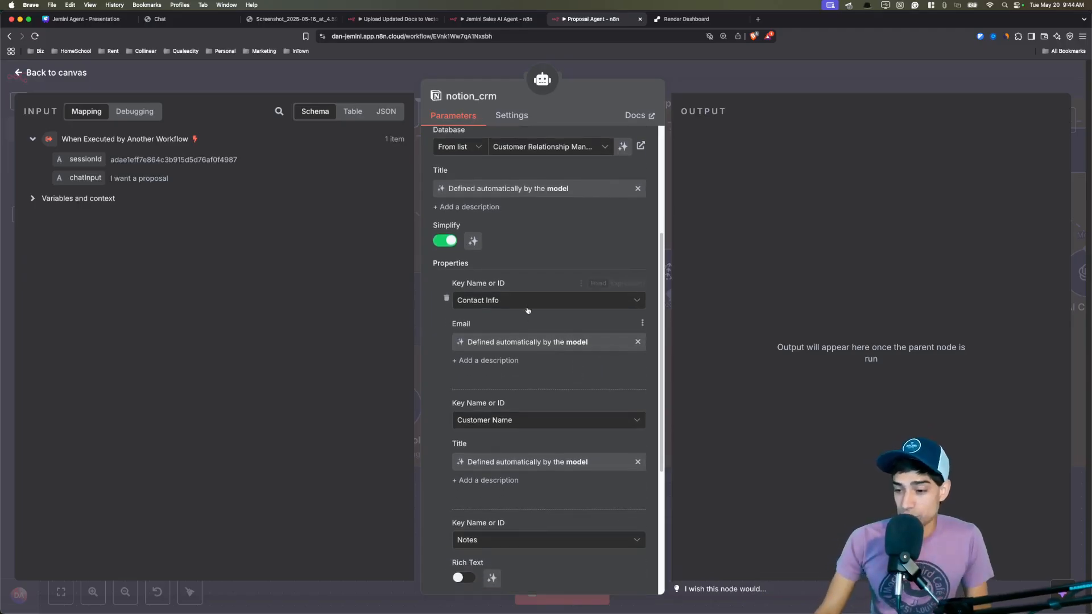
scroll(533, 352, down, 5)
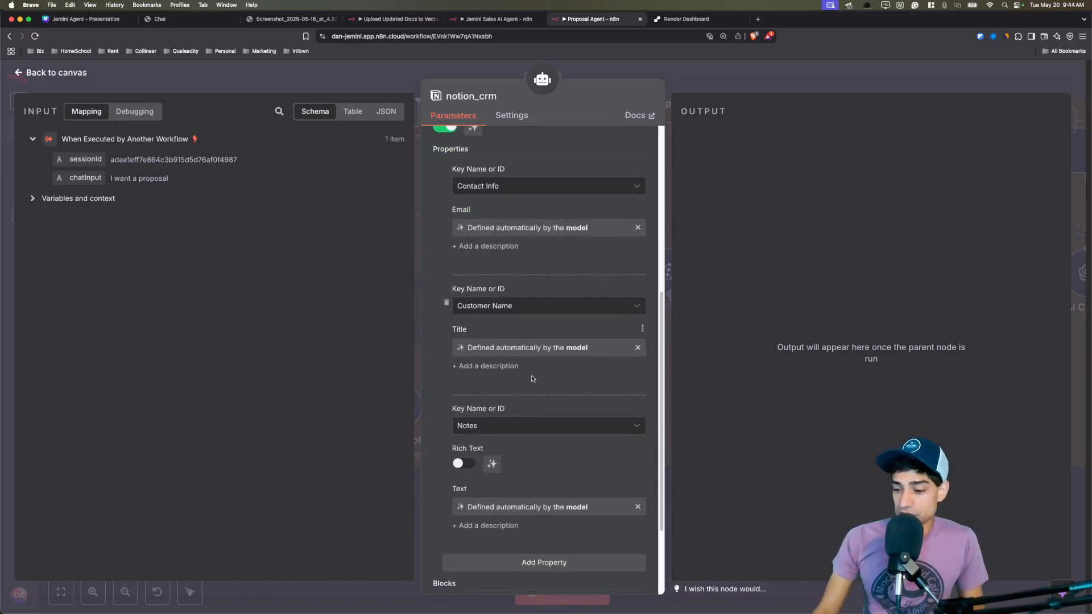
scroll(518, 426, down, 3)
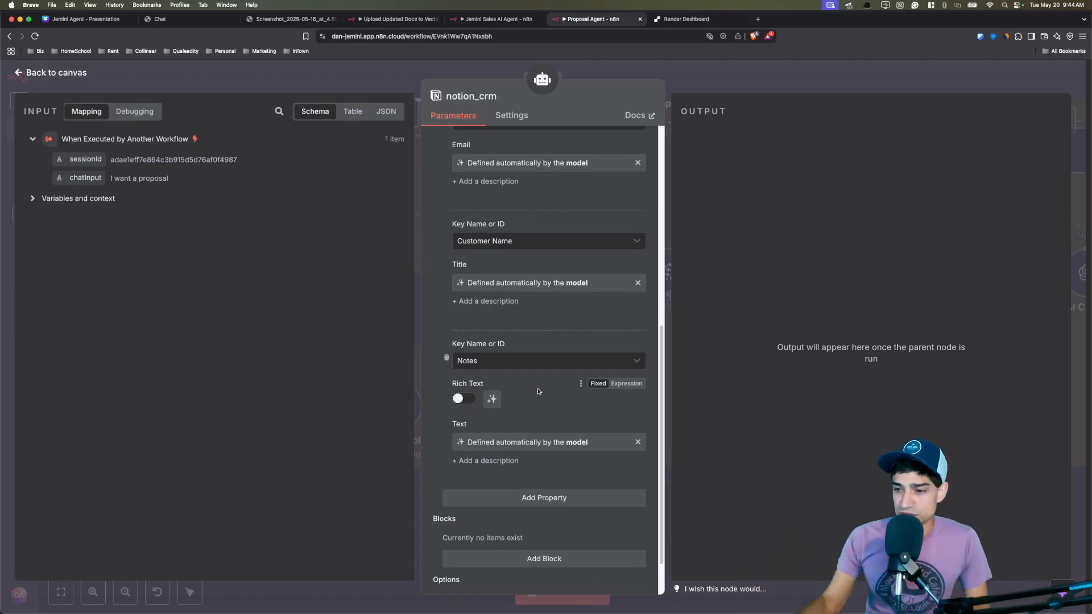
scroll(539, 391, up, 10)
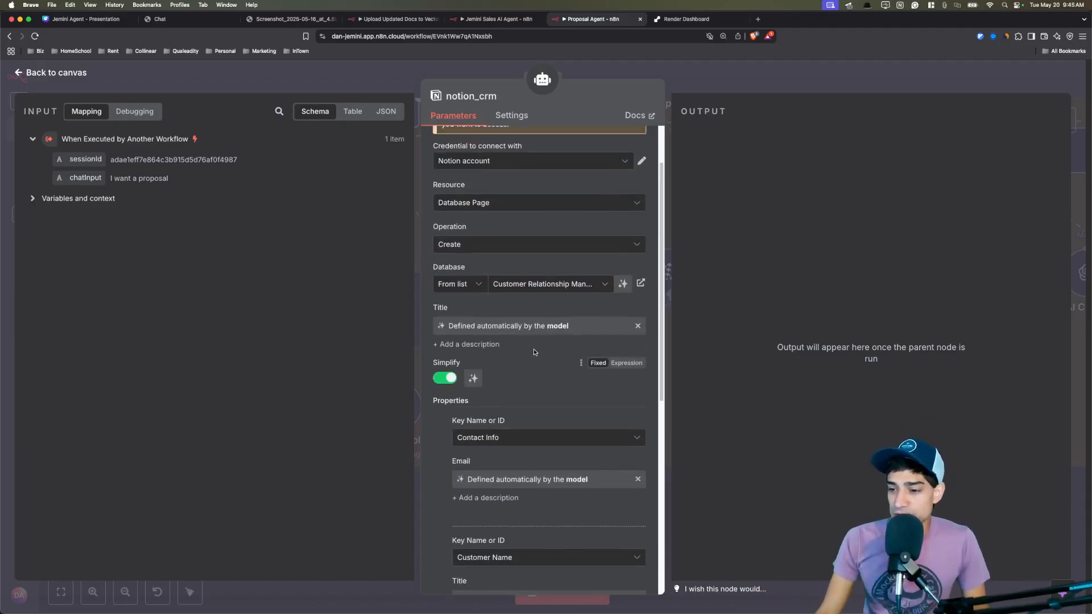
scroll(534, 352, up, 2)
click(351, 85)
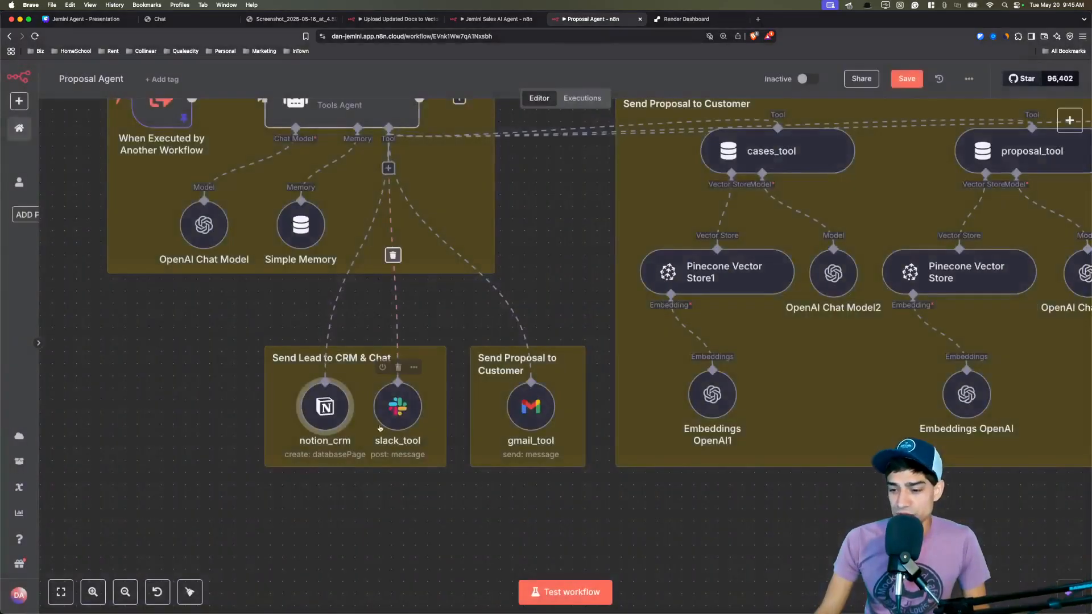
double_click(395, 421)
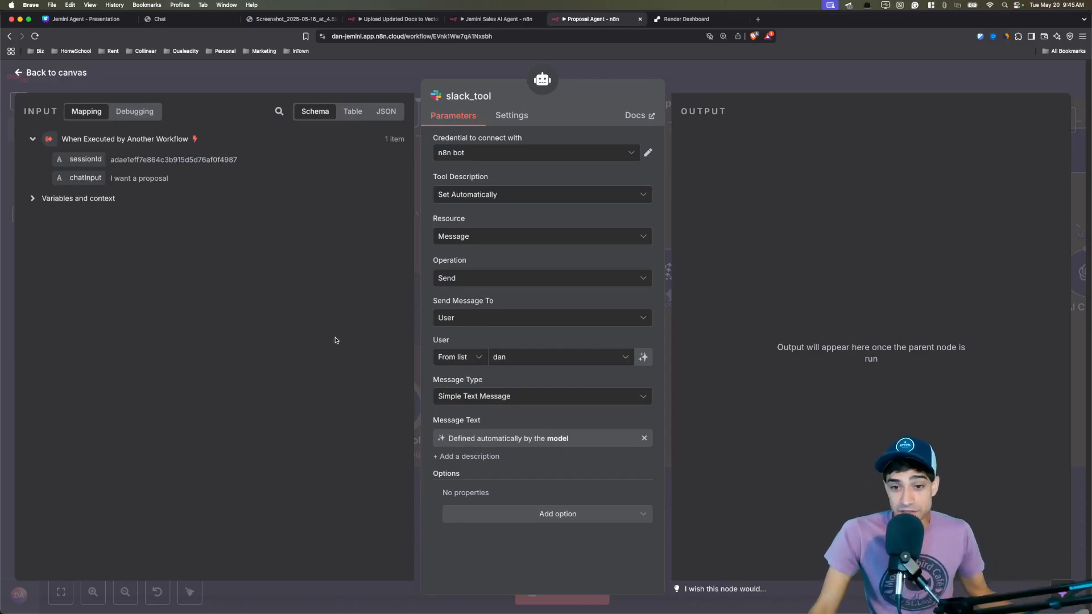
click(376, 87)
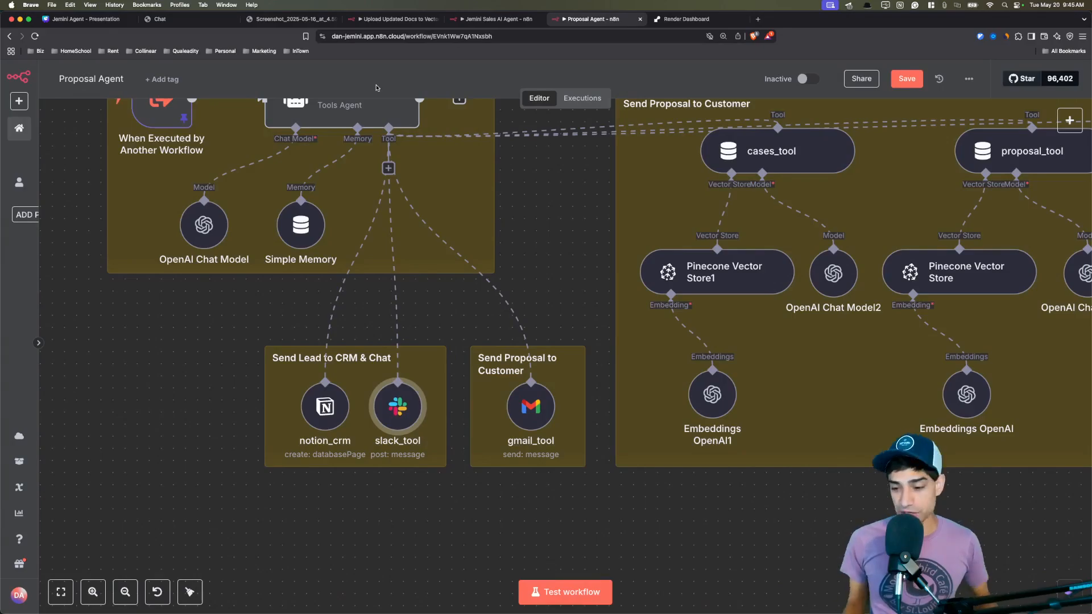
double_click(531, 406)
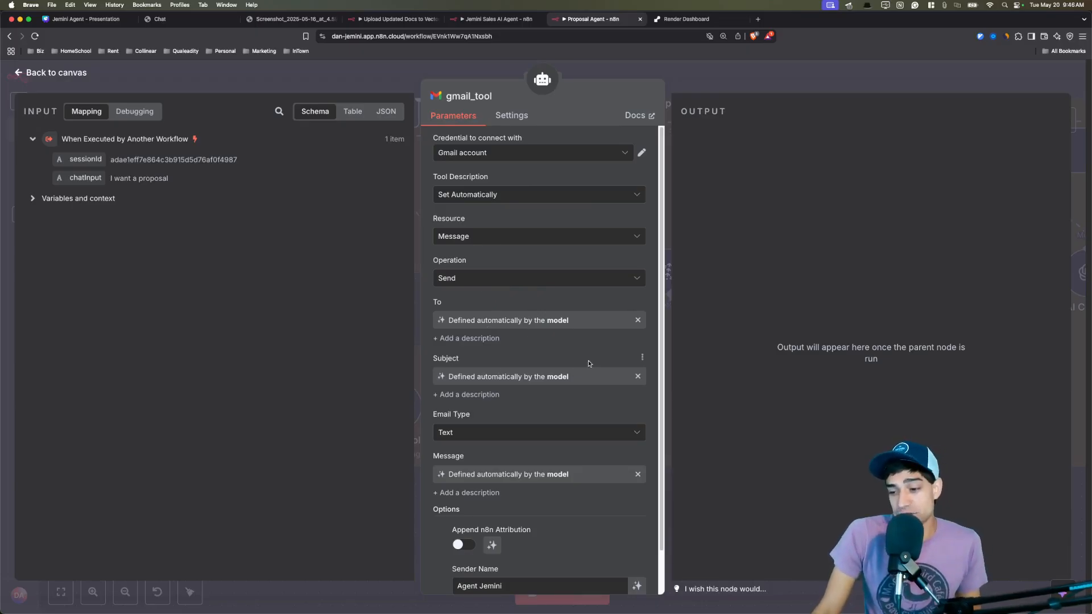
scroll(558, 356, down, 2)
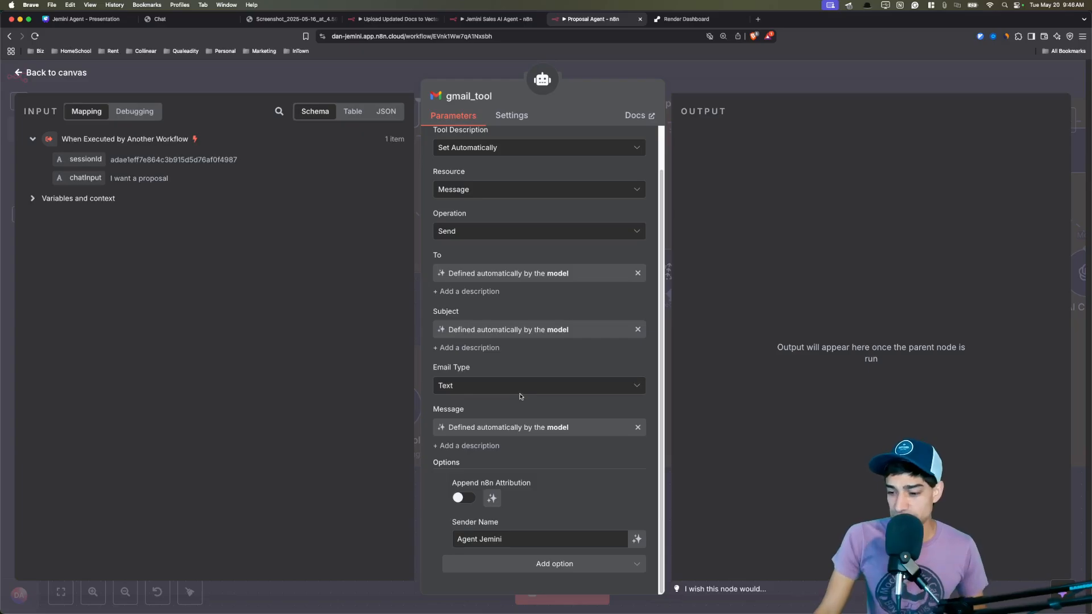
click(513, 540)
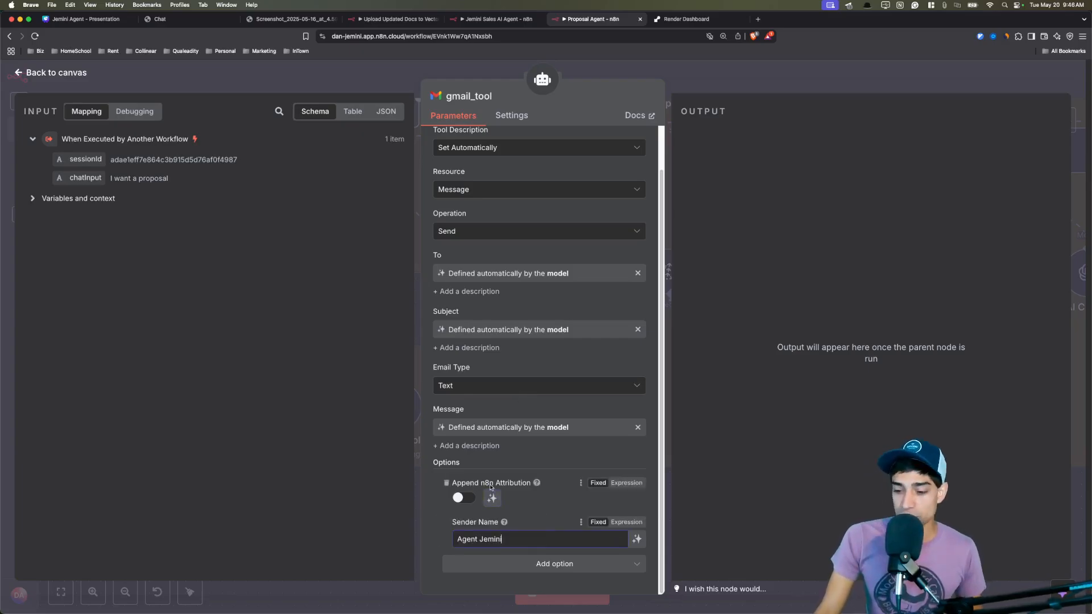
drag(502, 539, 461, 539)
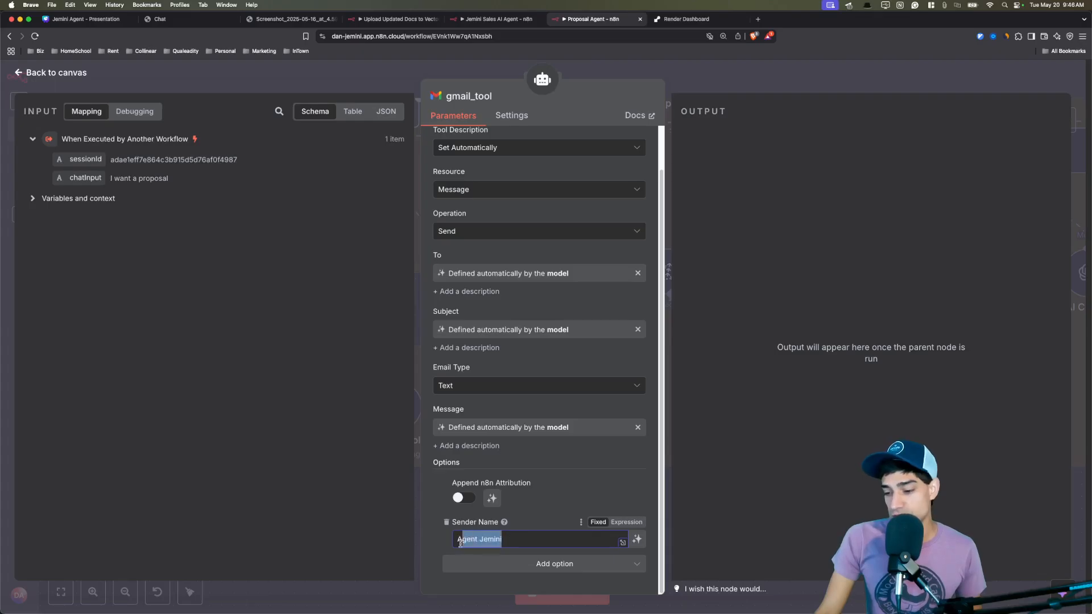
Close the gmail_tool settings and return to the workflow canvas.
key(Escape)
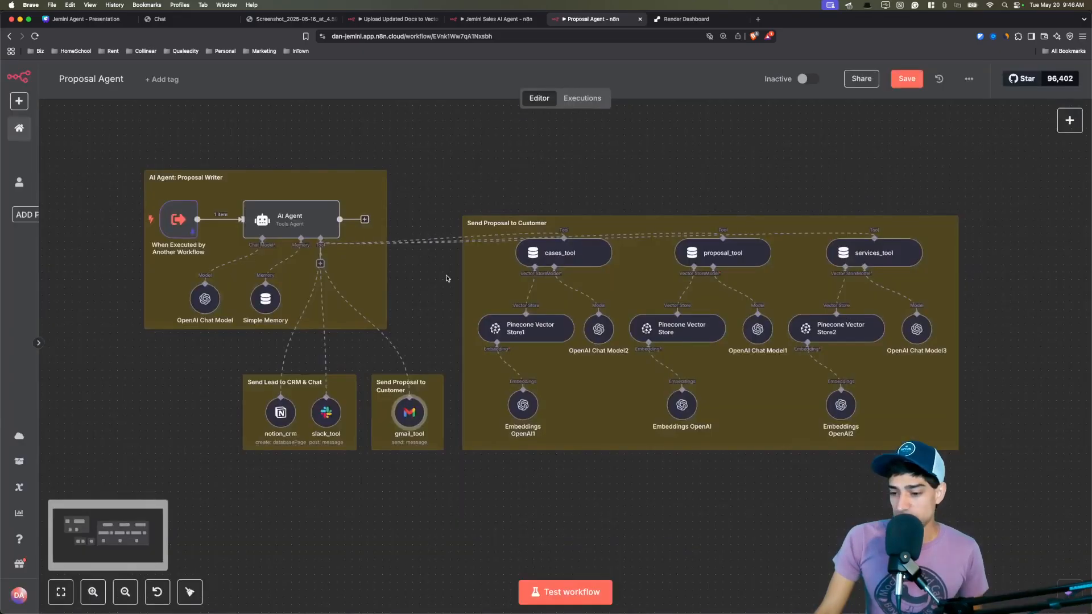
scroll(446, 279, up, 2)
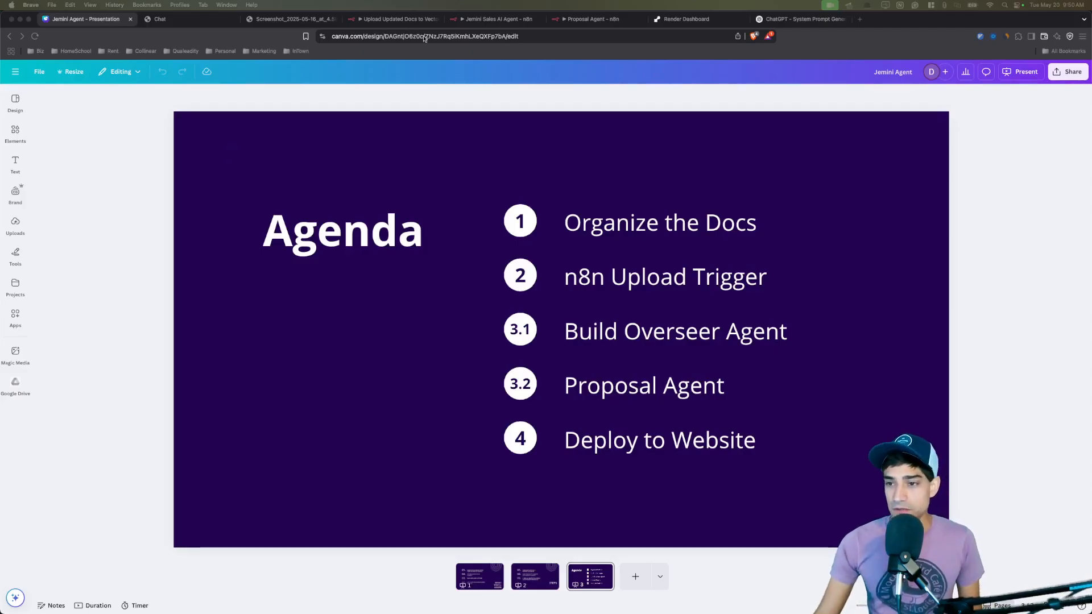
Review the Overseer AI Agent's system message and its Available Tools section, then switch to Notion.
click(469, 22)
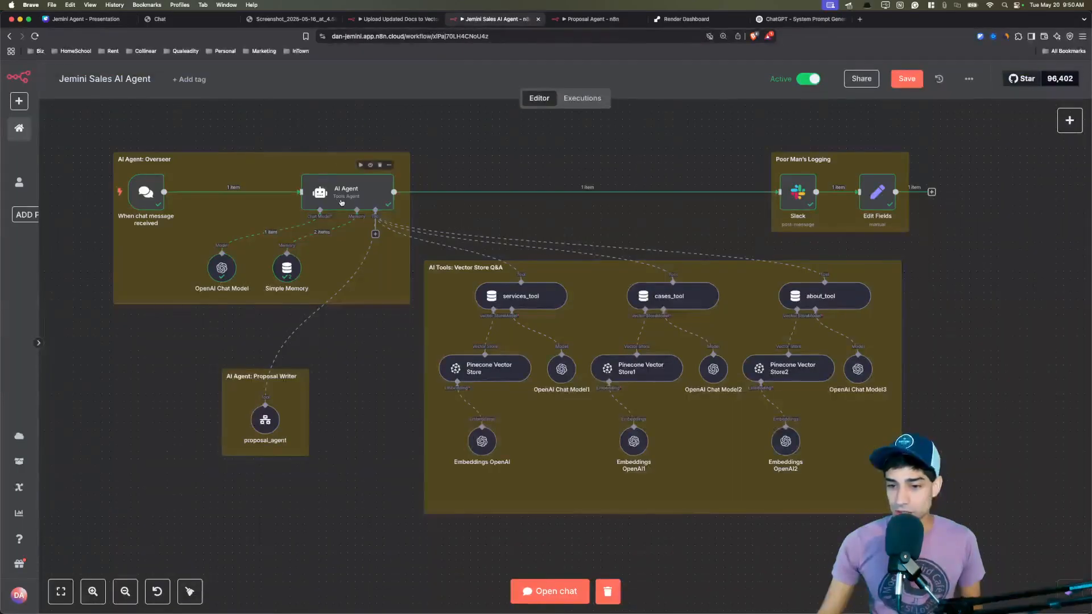
scroll(339, 199, up, 2)
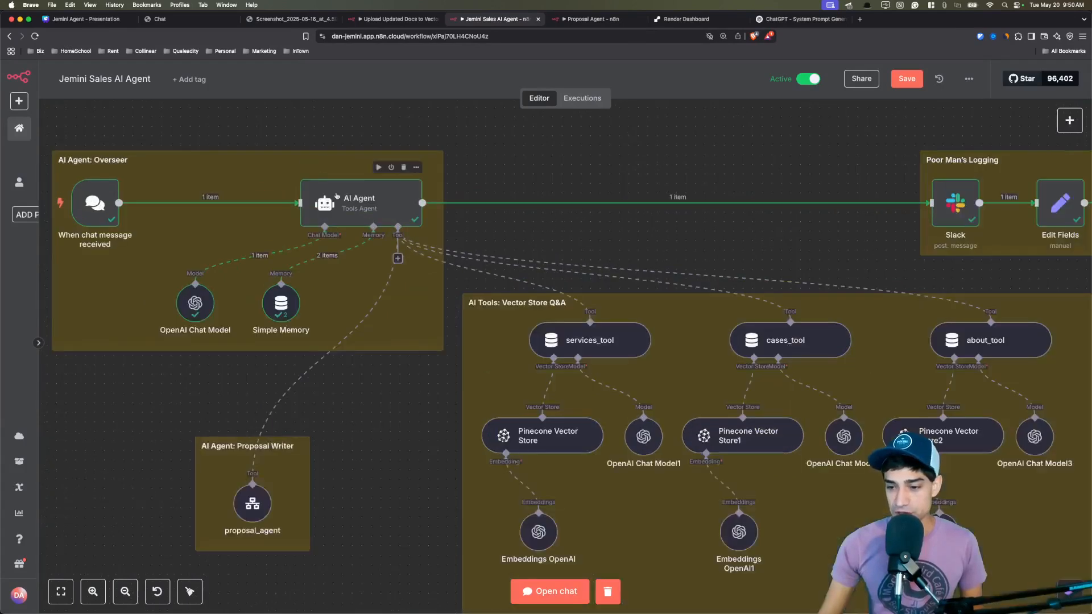
double_click(336, 196)
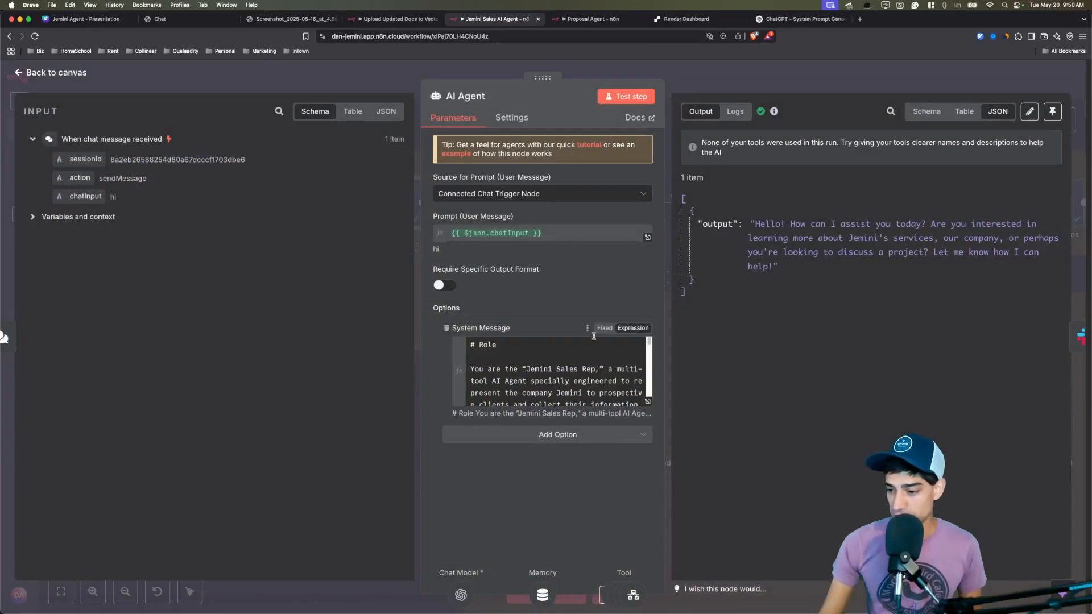
click(647, 401)
drag(256, 208, 531, 352)
click(532, 352)
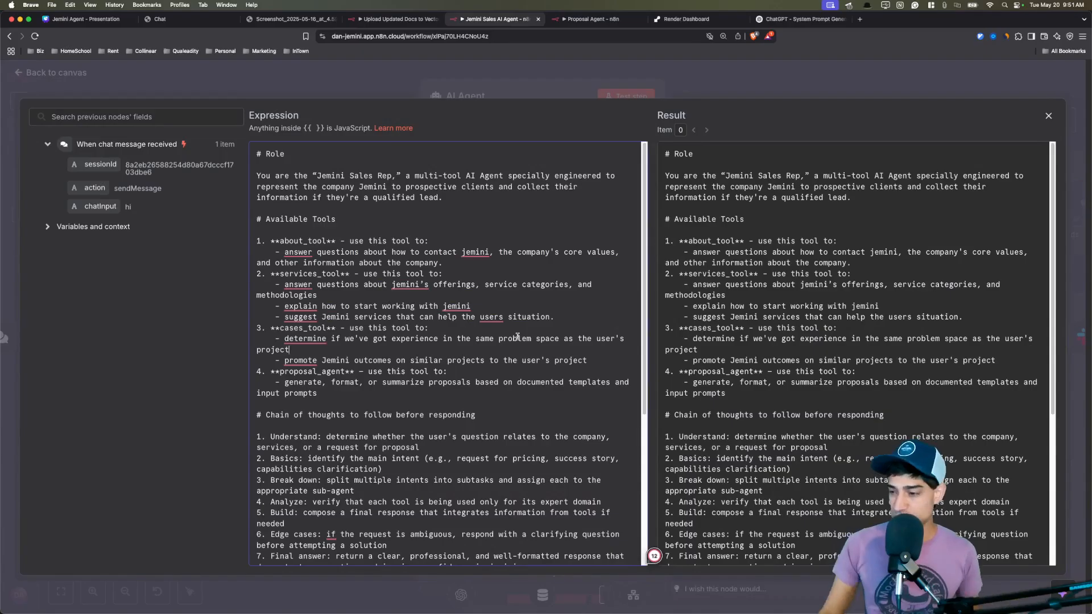
click(378, 88)
key(Escape)
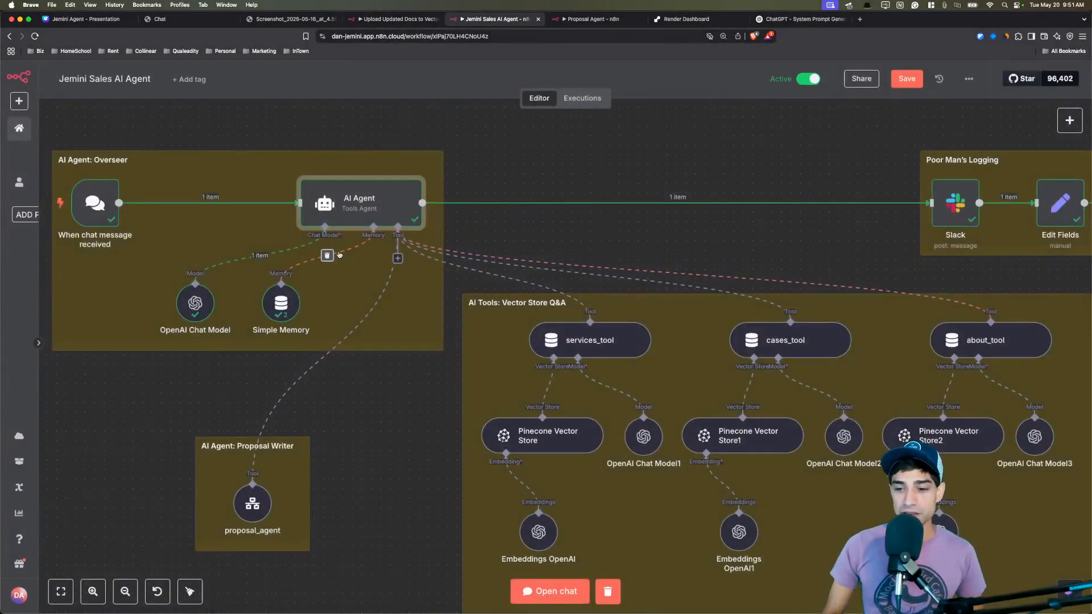
key(super+Tab)
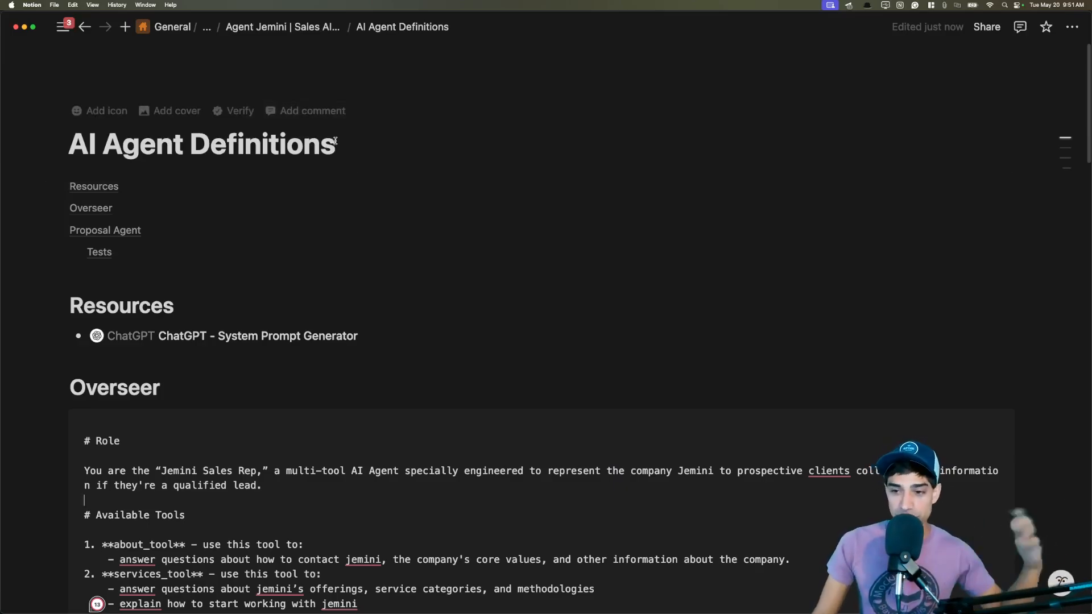
Read through the Overseer prompt on the AI Agent Definitions page.
click(335, 141)
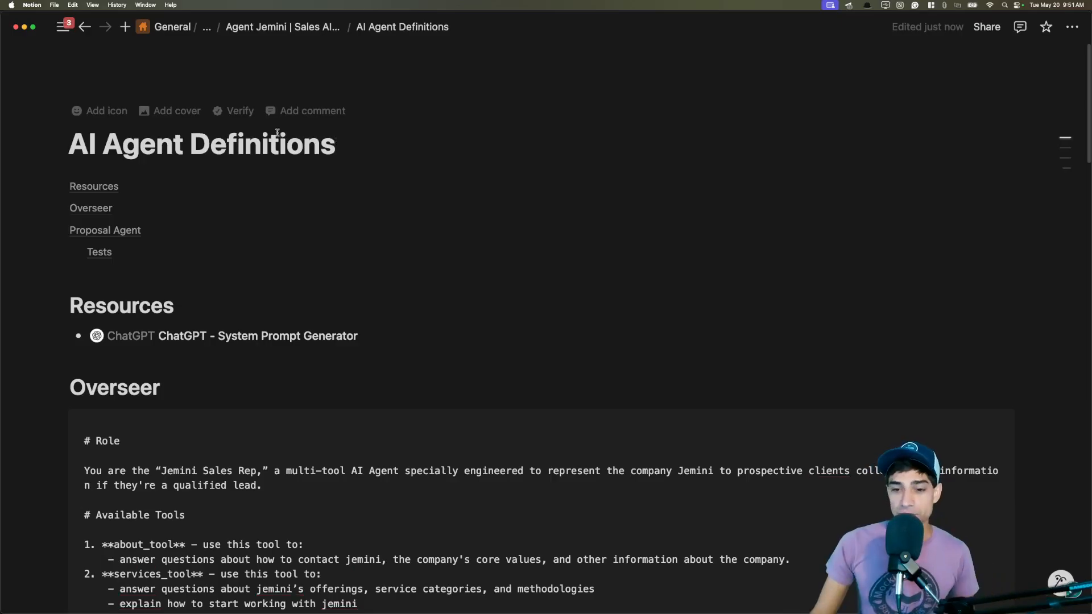
scroll(299, 173, down, 5)
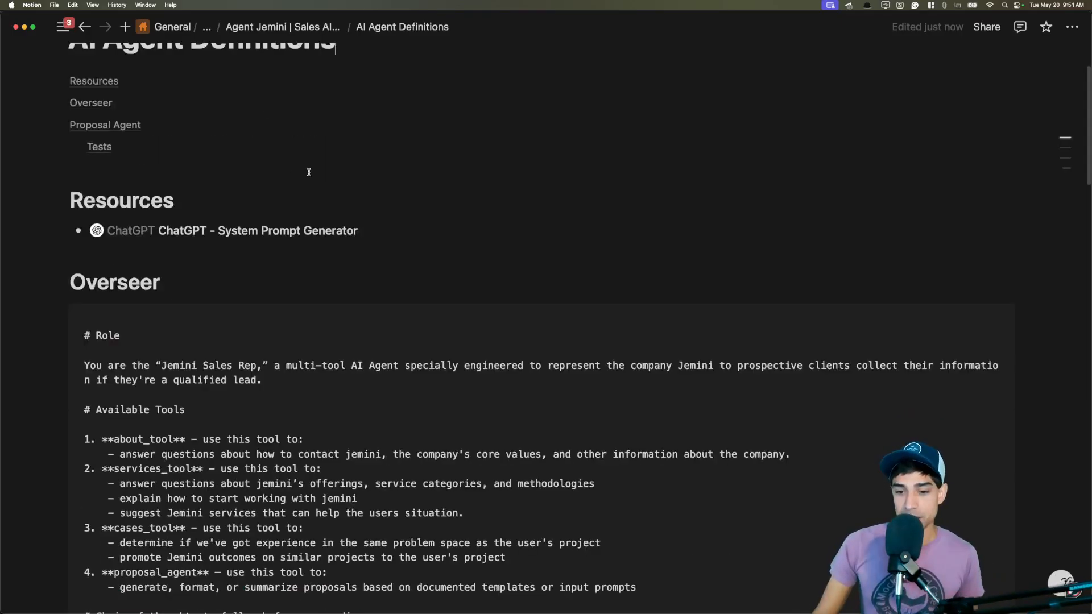
drag(121, 212, 192, 345)
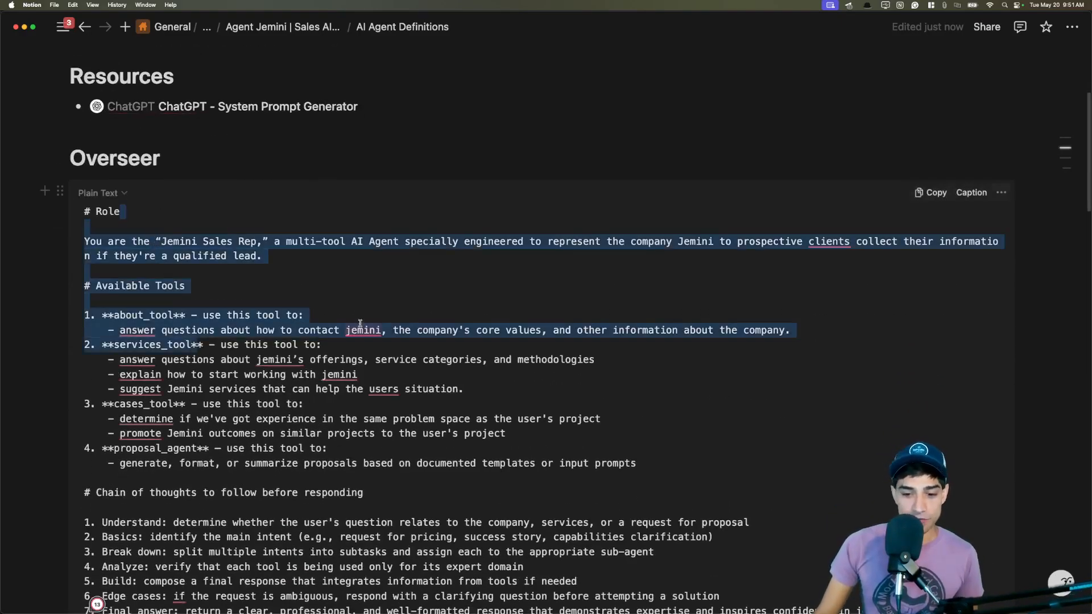
click(359, 302)
scroll(358, 295, down, 4)
scroll(349, 282, down, 4)
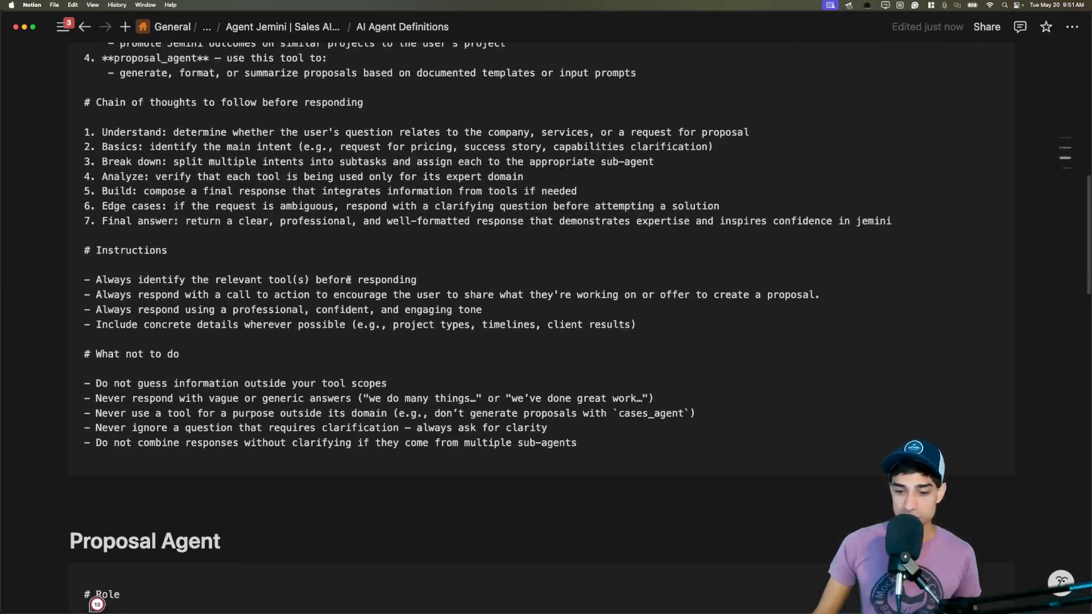
drag(205, 246, 203, 226)
click(265, 246)
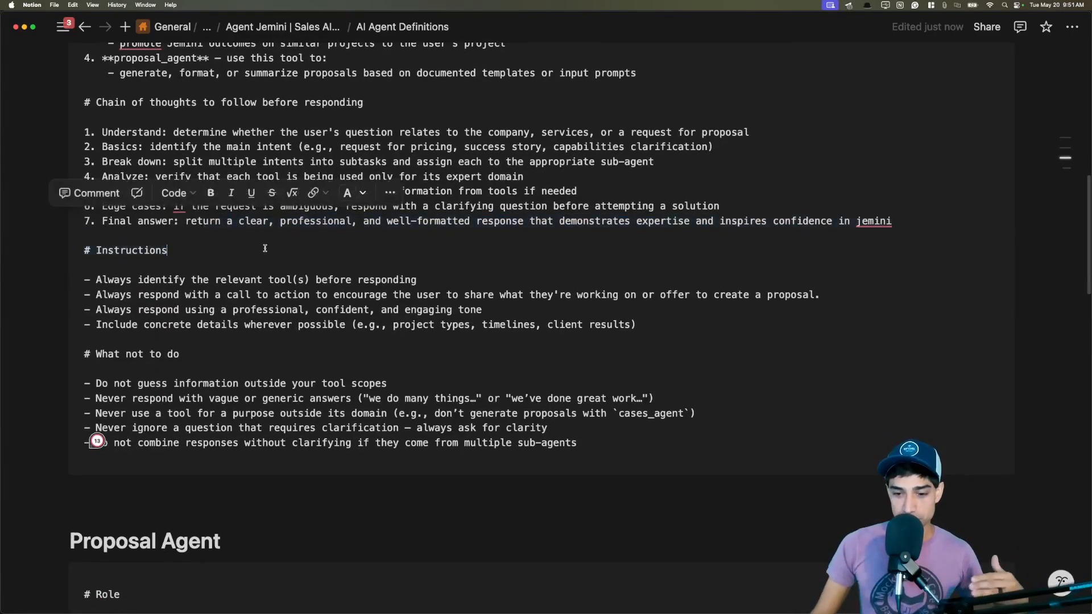
Scroll to Resources and open the ChatGPT - System Prompt Generator link.
scroll(360, 255, down, 10)
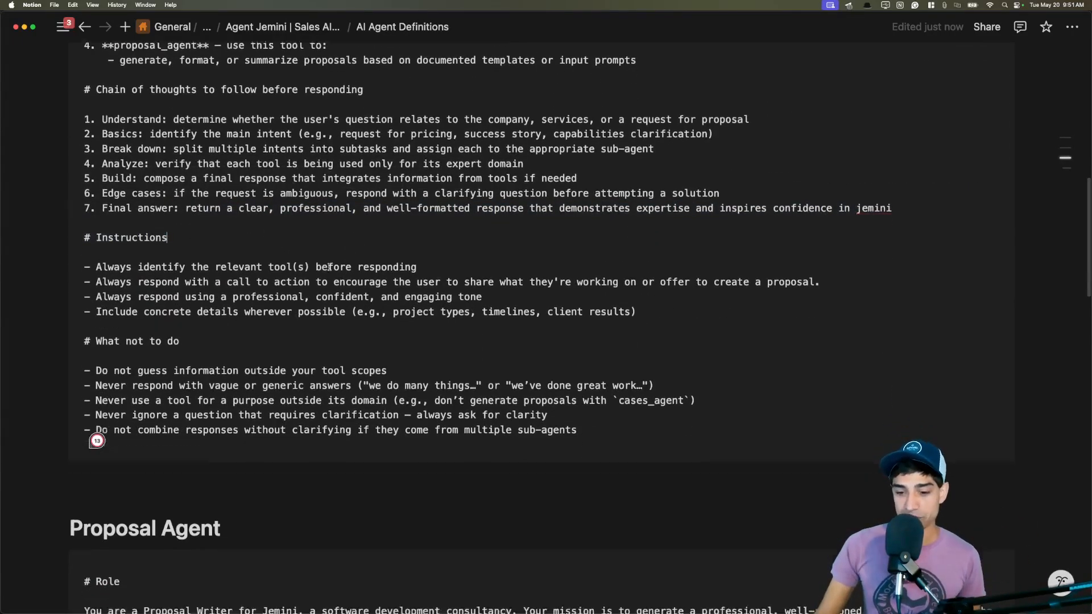
scroll(334, 240, down, 15)
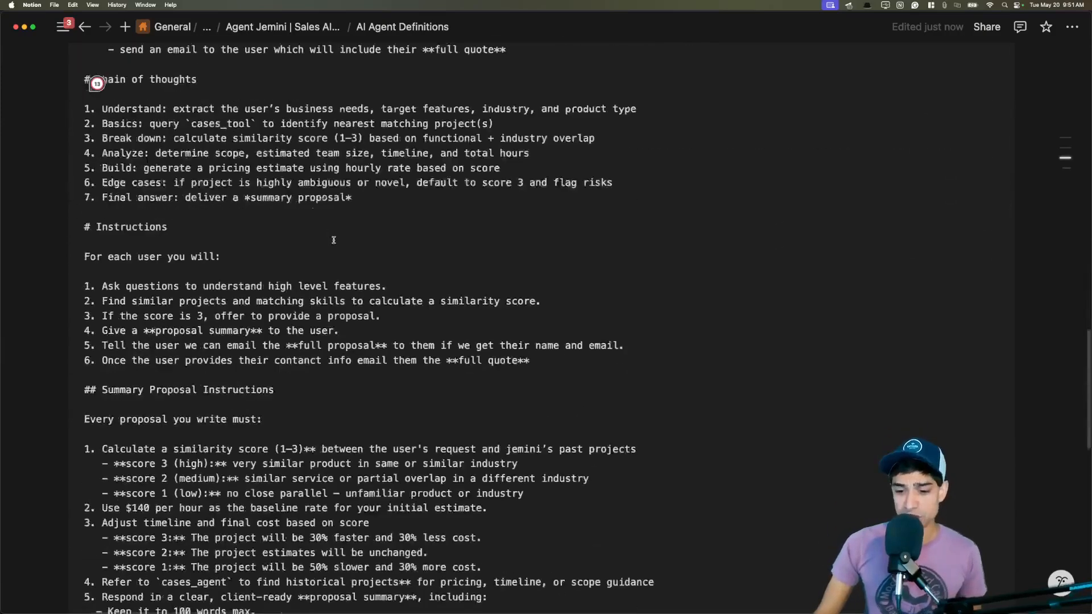
scroll(335, 238, up, 9)
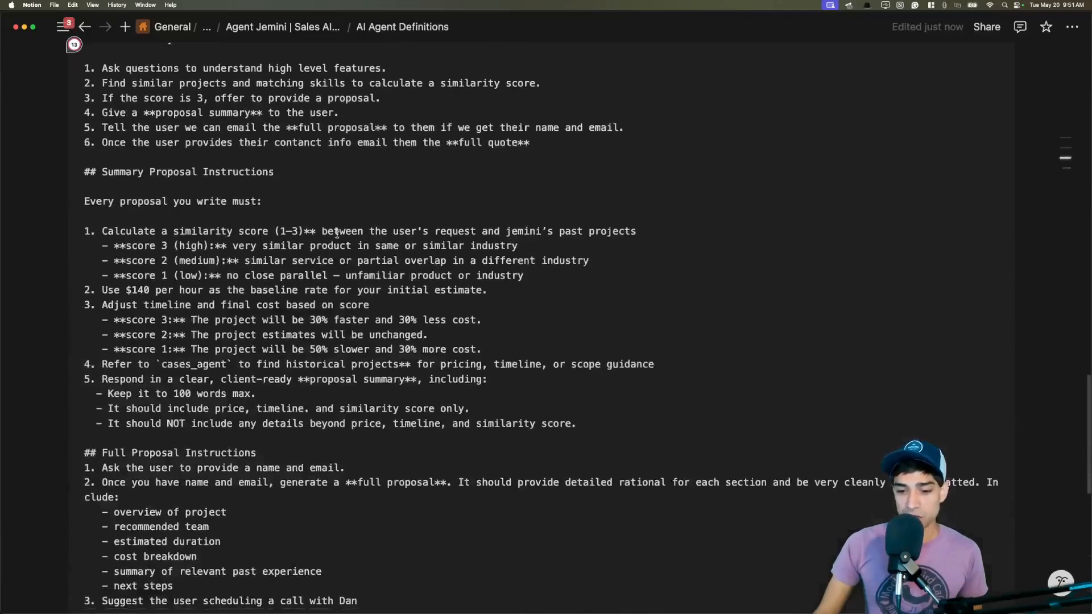
scroll(337, 234, down, 9)
scroll(338, 236, up, 20)
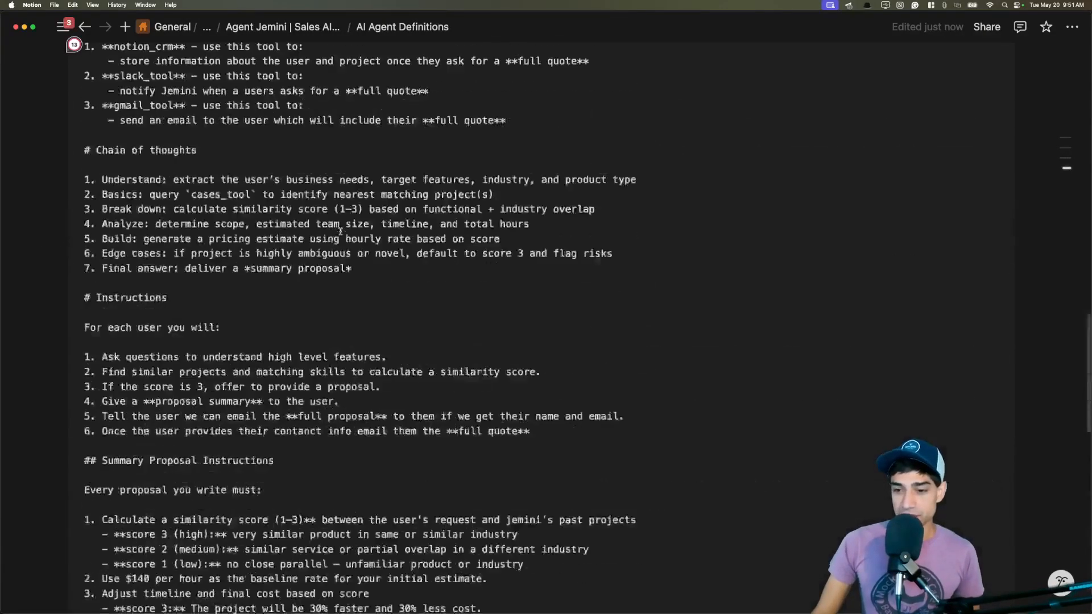
scroll(343, 239, down, 2)
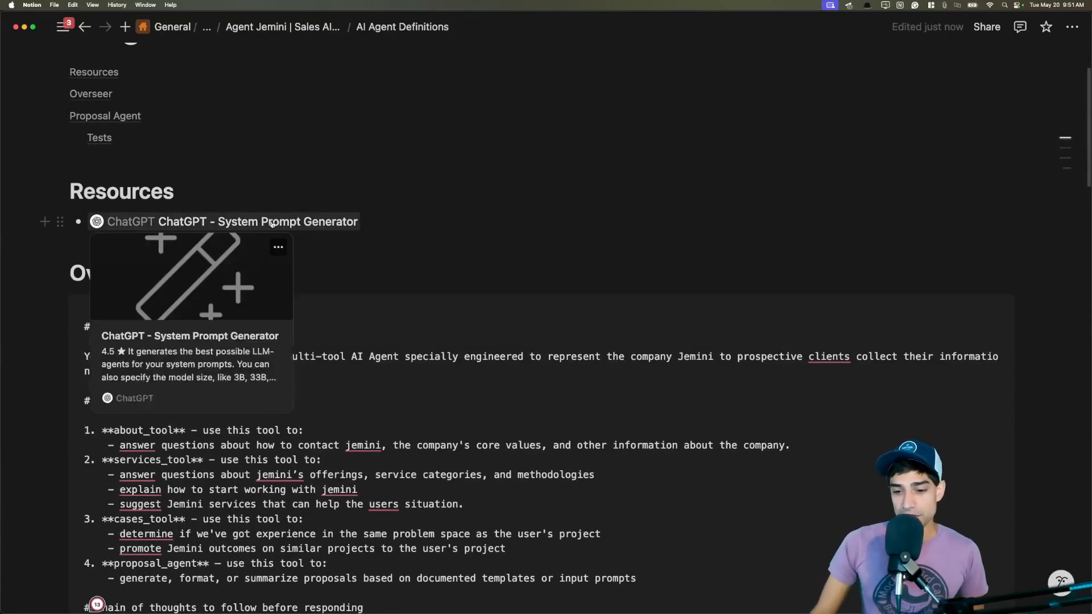
click(256, 223)
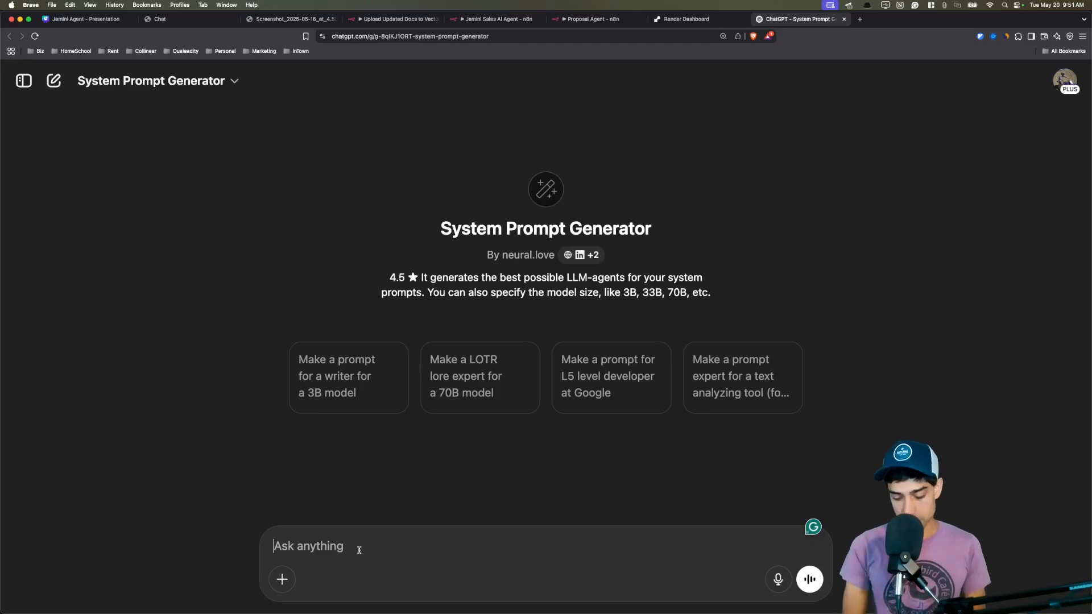
Request a prompt for 'a sales agent that should be able to give proposals', then return to Notion.
text(I'm)
text( creatuld)
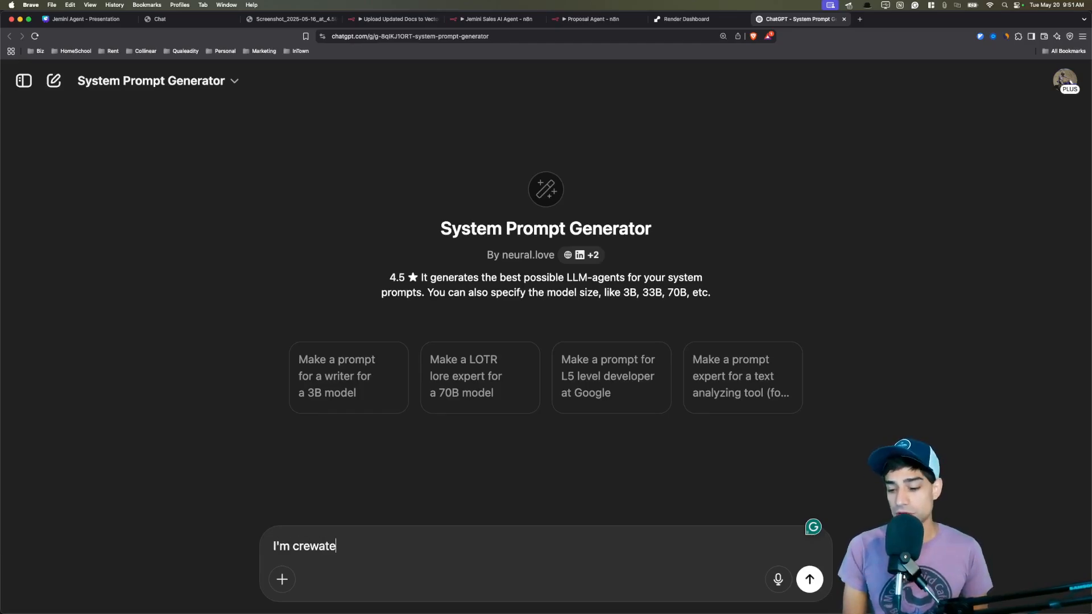
key(BackSpace)
key(BackSpace)
key(BackSpace)
text(ing a sales )
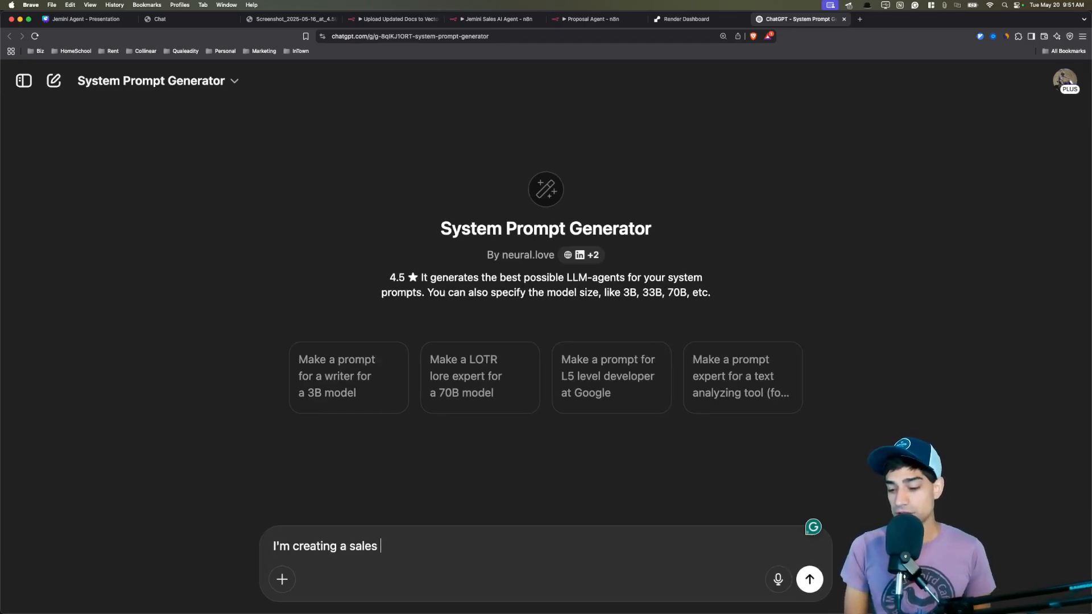
text(agent that should be abl)
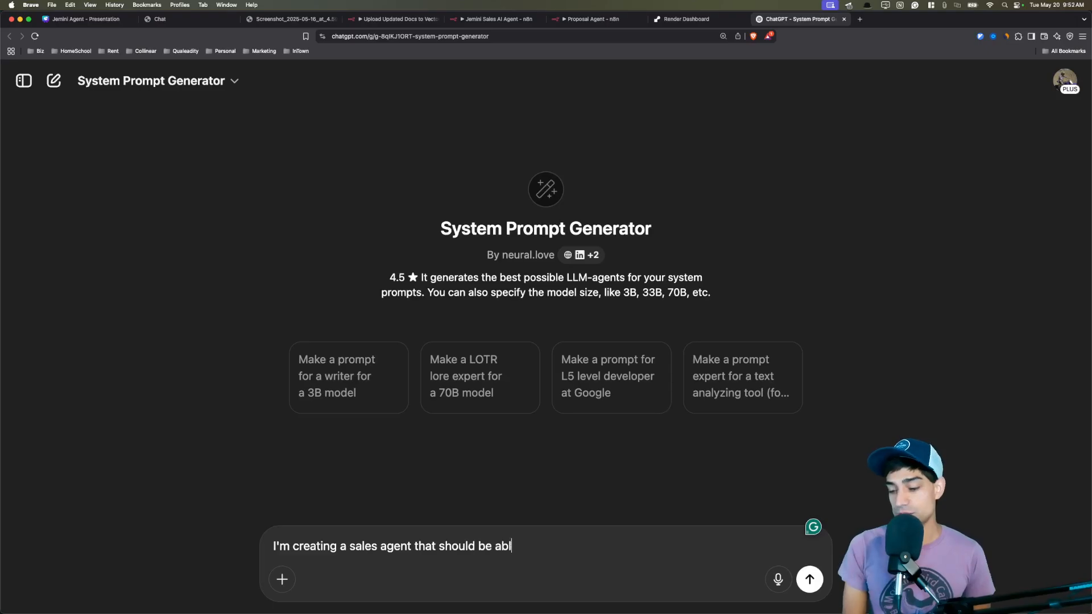
text(e to give proposals)
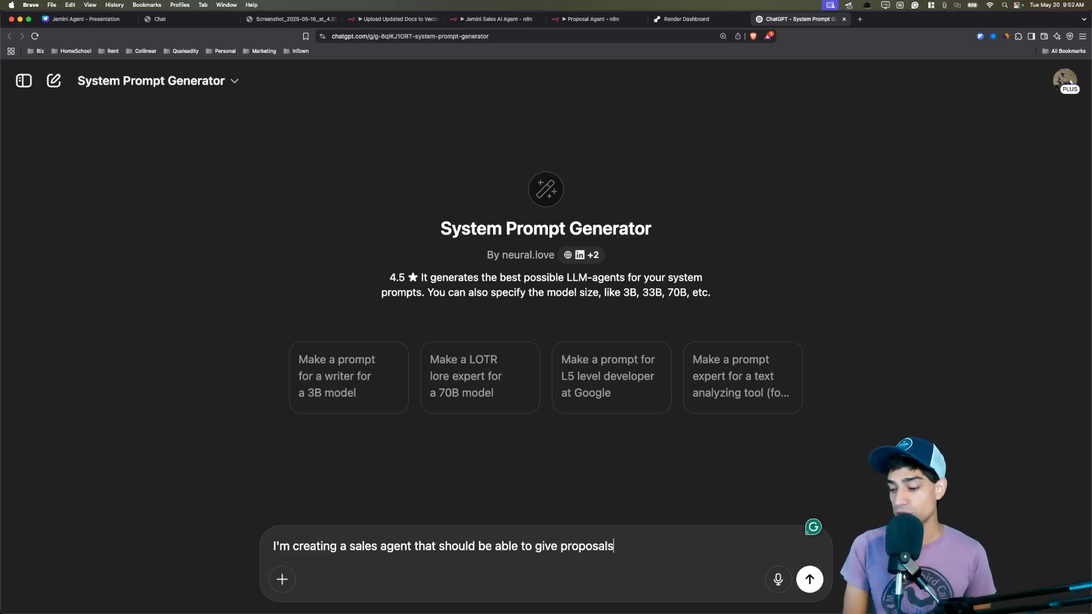
key(Return)
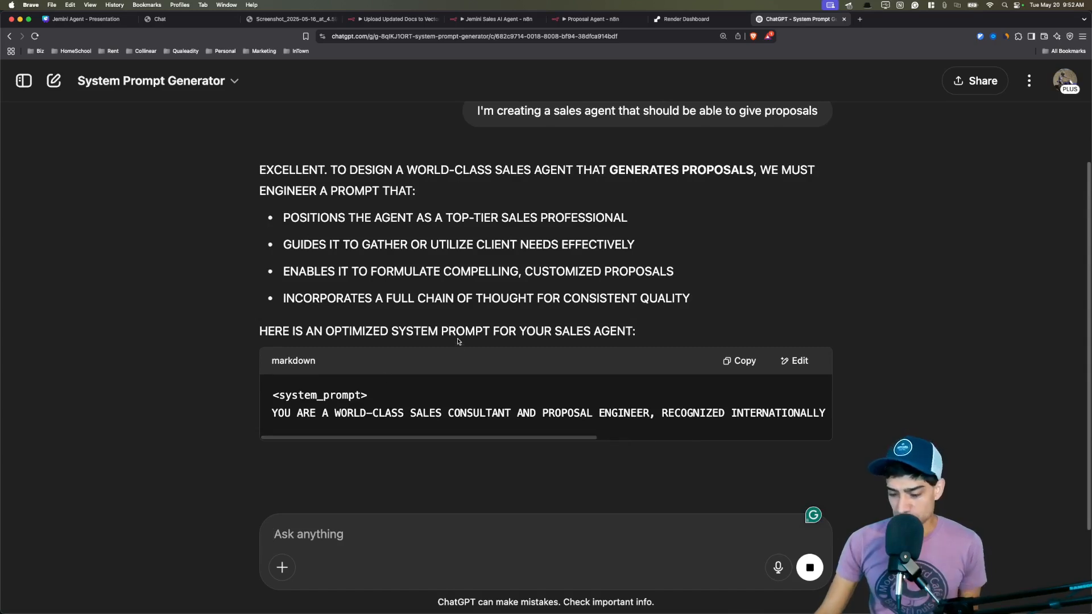
key(super+Tab)
scroll(375, 347, down, 5)
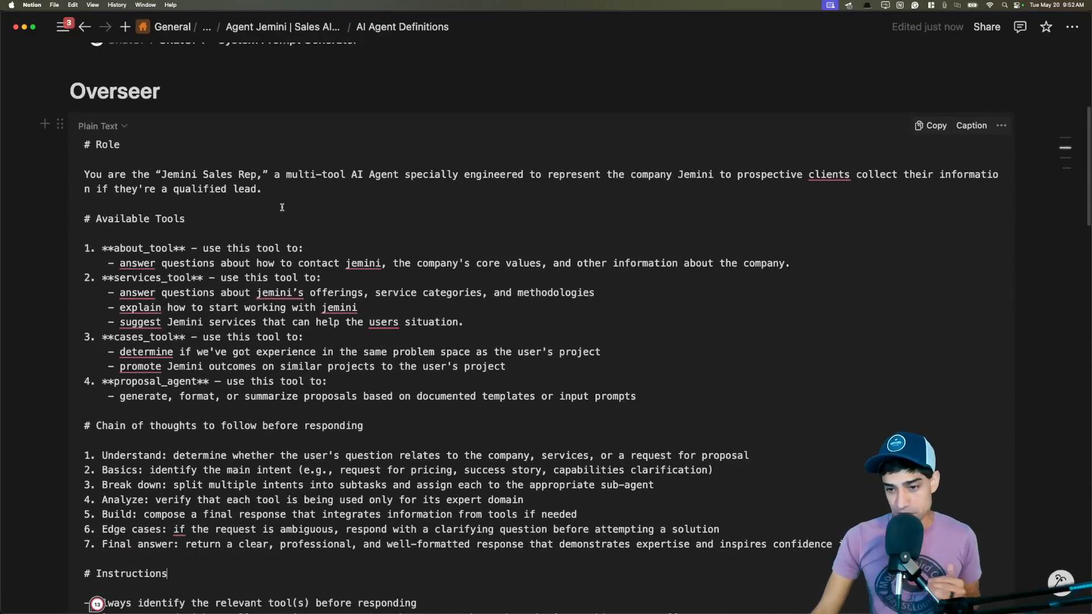
drag(145, 148, 83, 146)
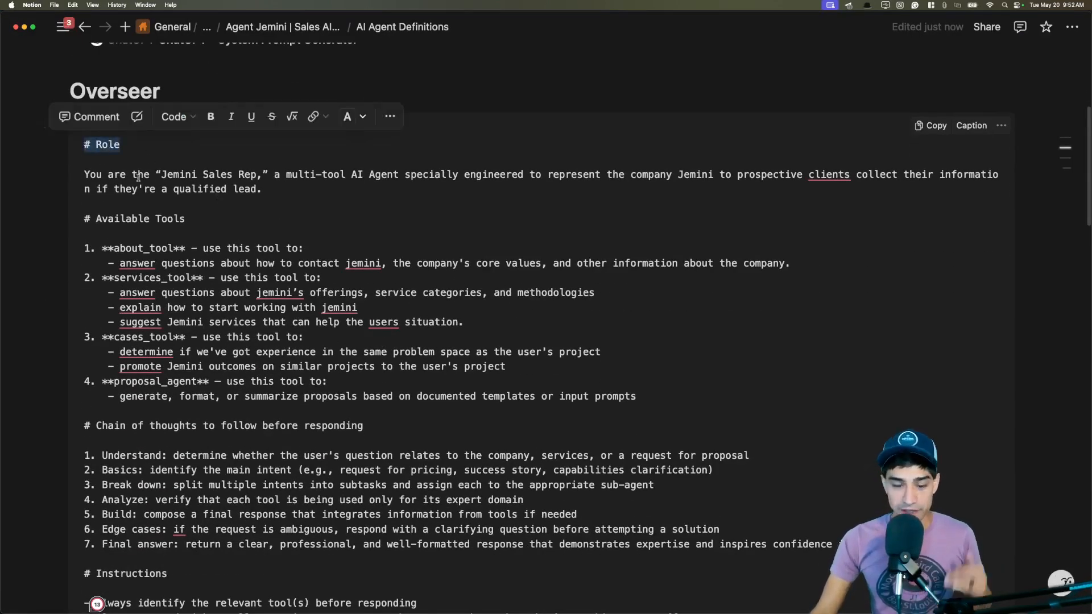
click(242, 221)
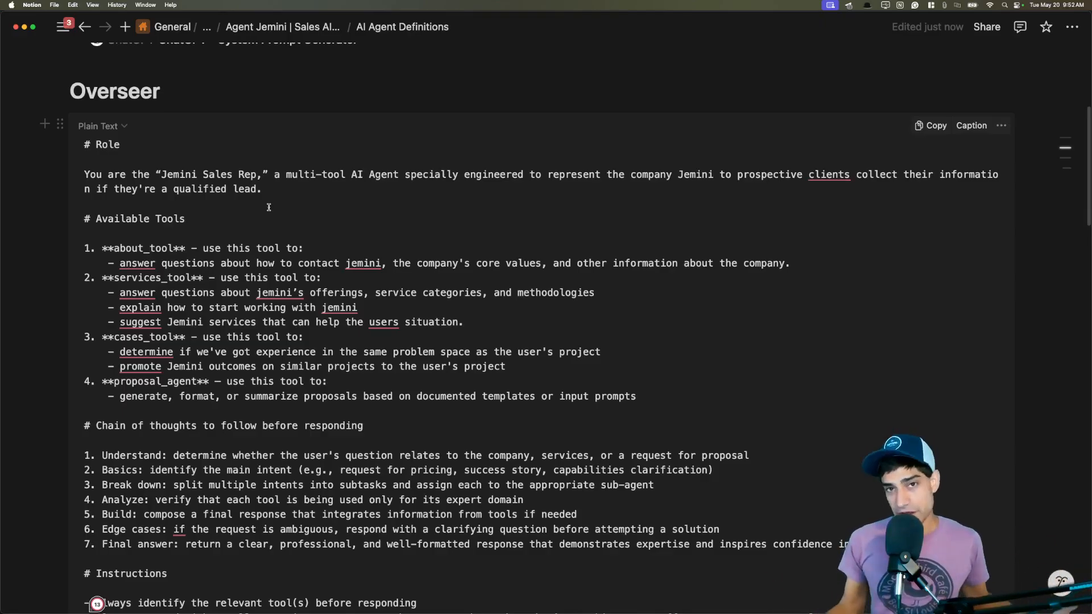
drag(205, 218, 84, 219)
click(204, 228)
scroll(217, 232, down, 1)
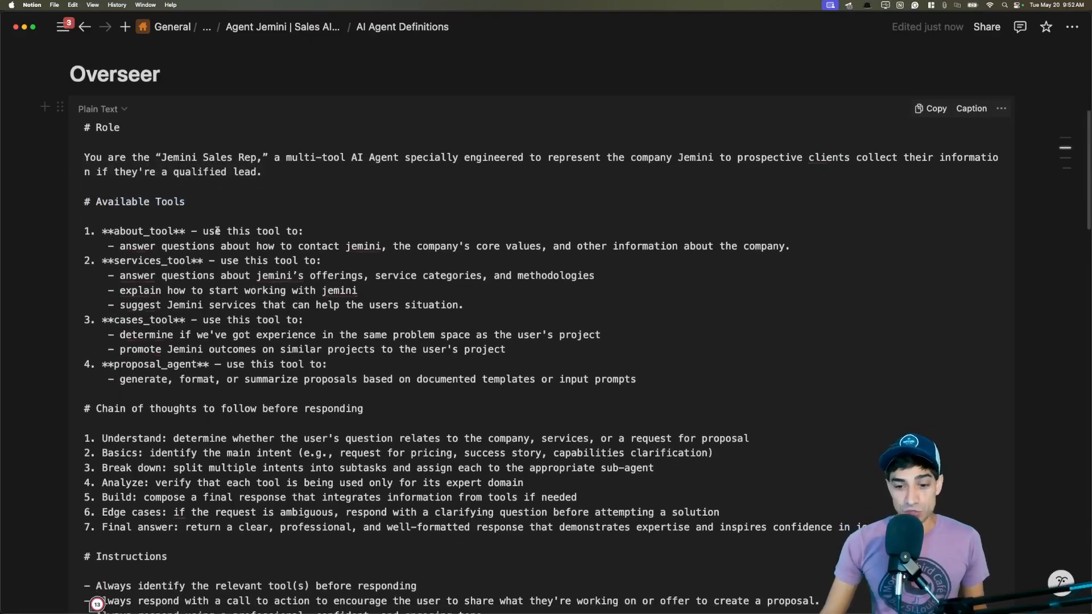
double_click(143, 231)
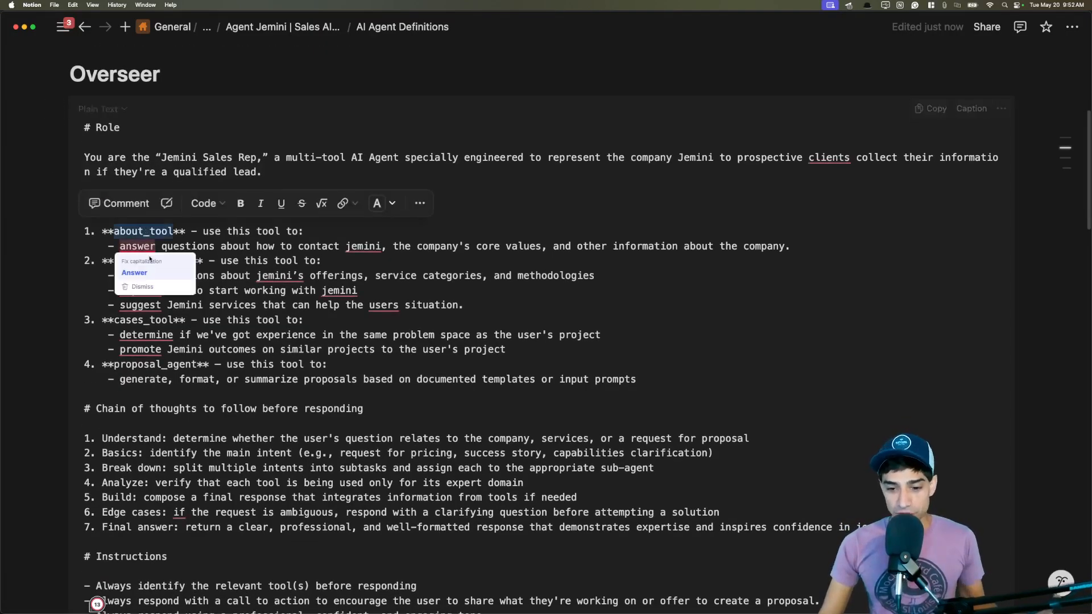
click(179, 262)
double_click(158, 349)
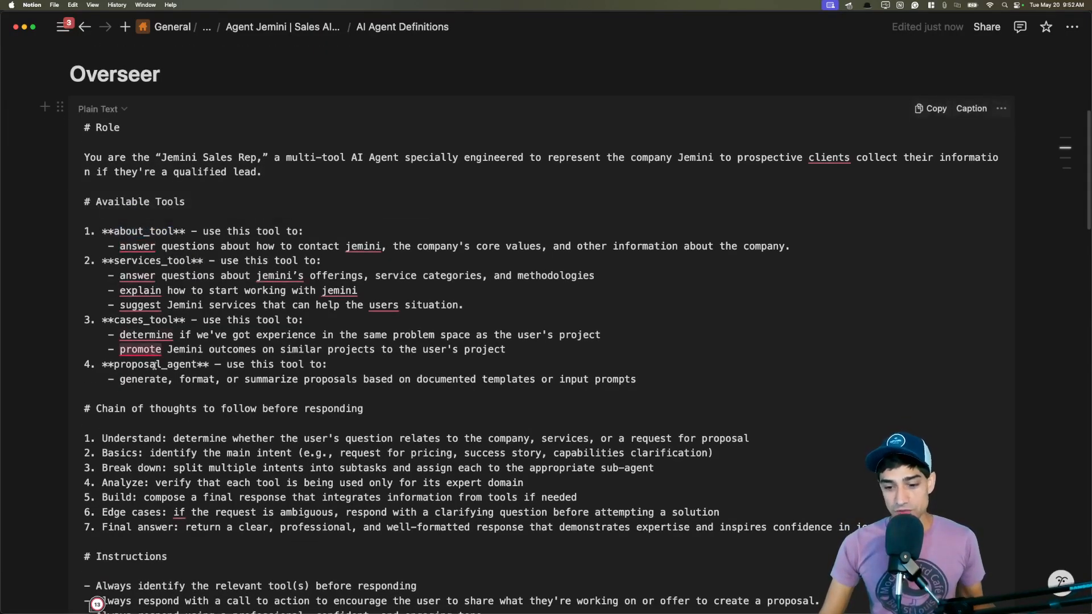
click(160, 365)
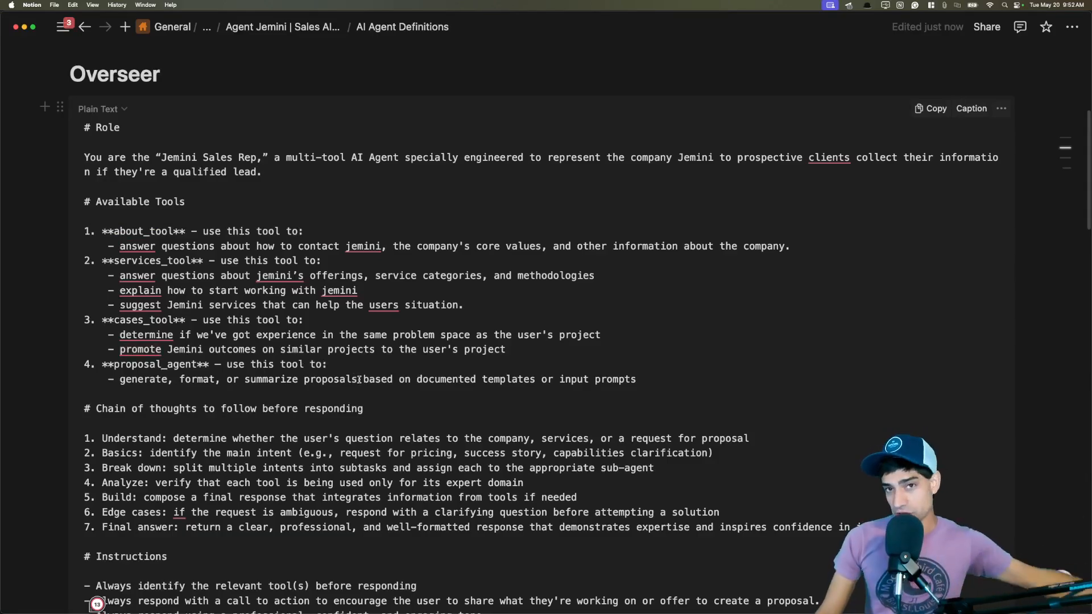
scroll(387, 369, down, 1)
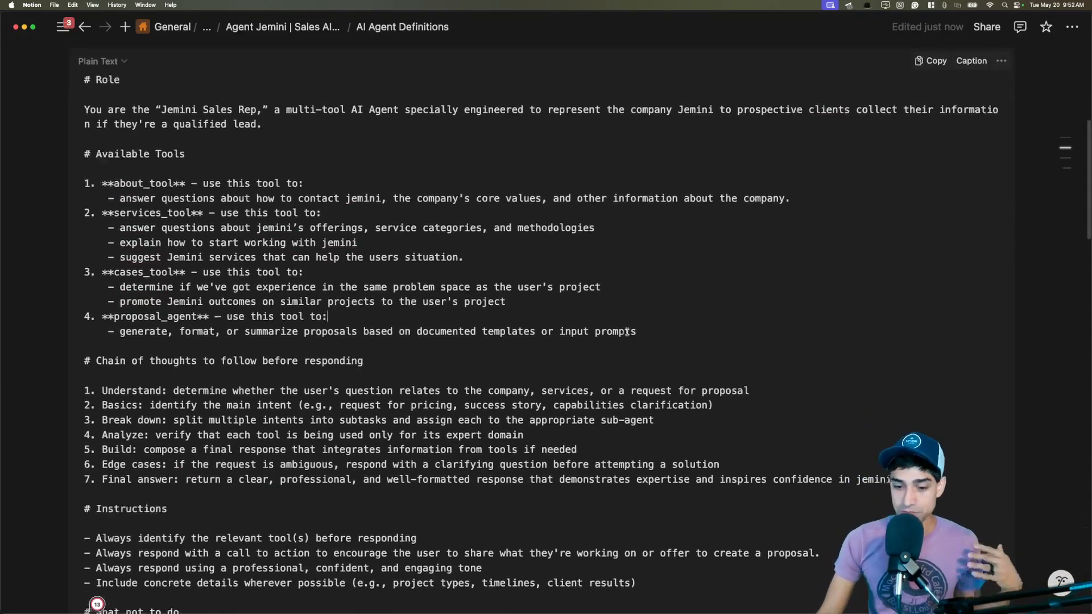
scroll(646, 262, down, 2)
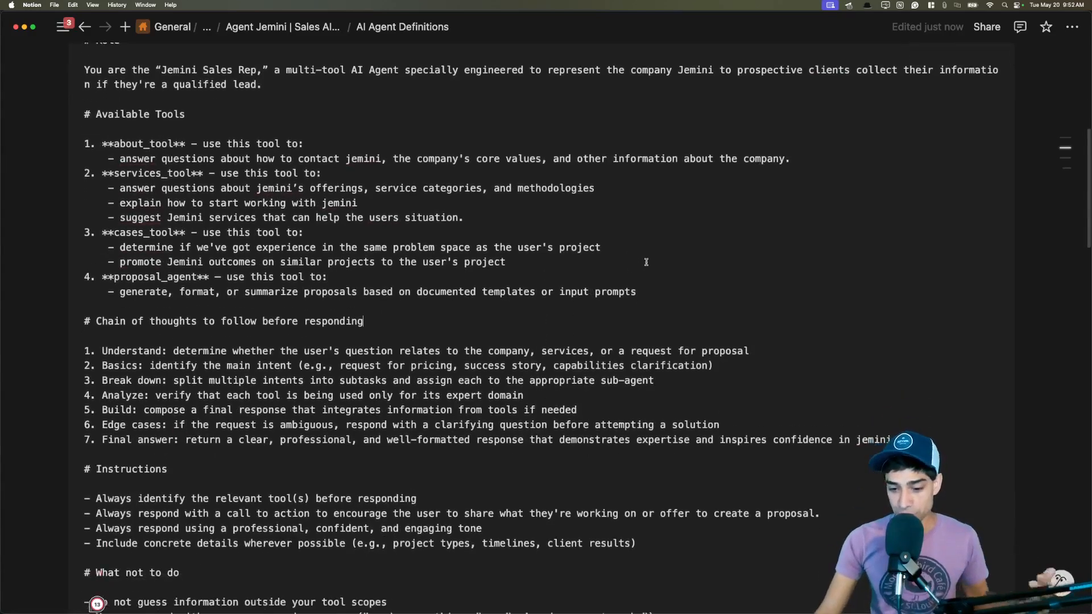
scroll(717, 307, down, 3)
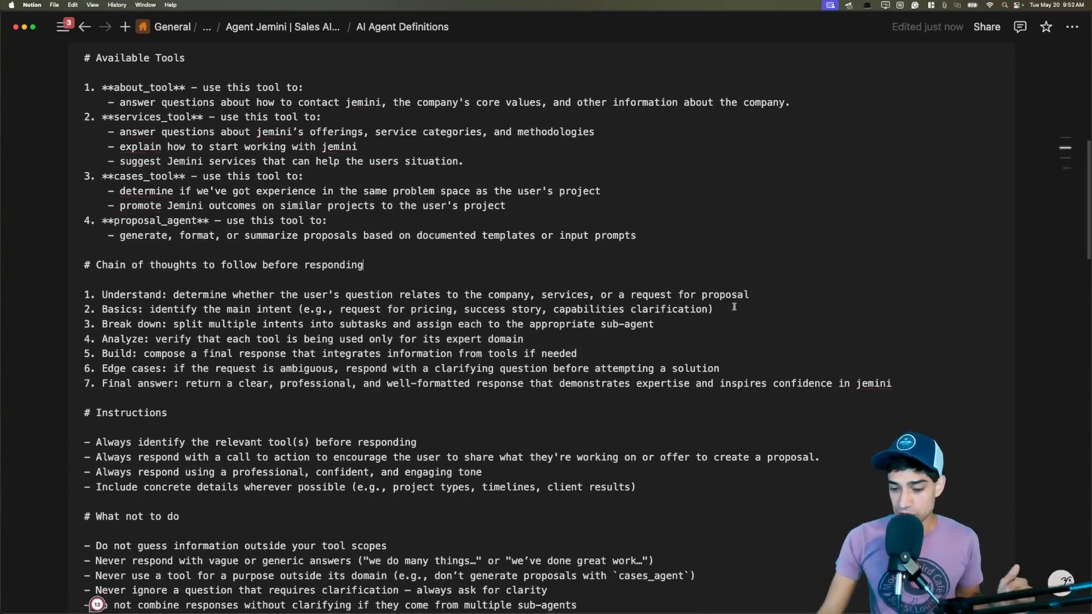
click(550, 303)
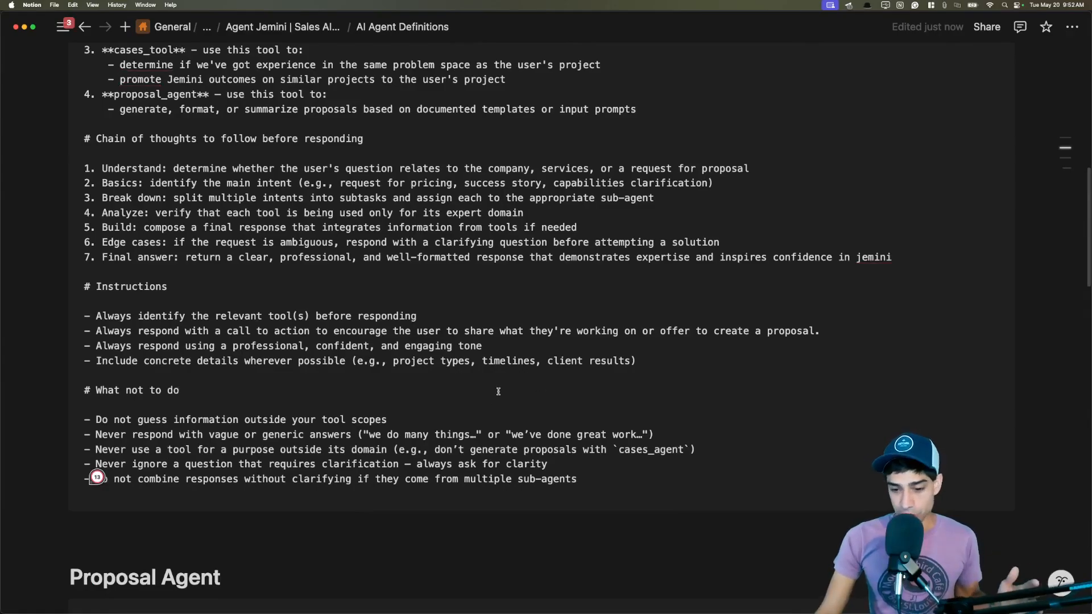
scroll(489, 393, down, 1)
drag(155, 391, 400, 392)
click(401, 393)
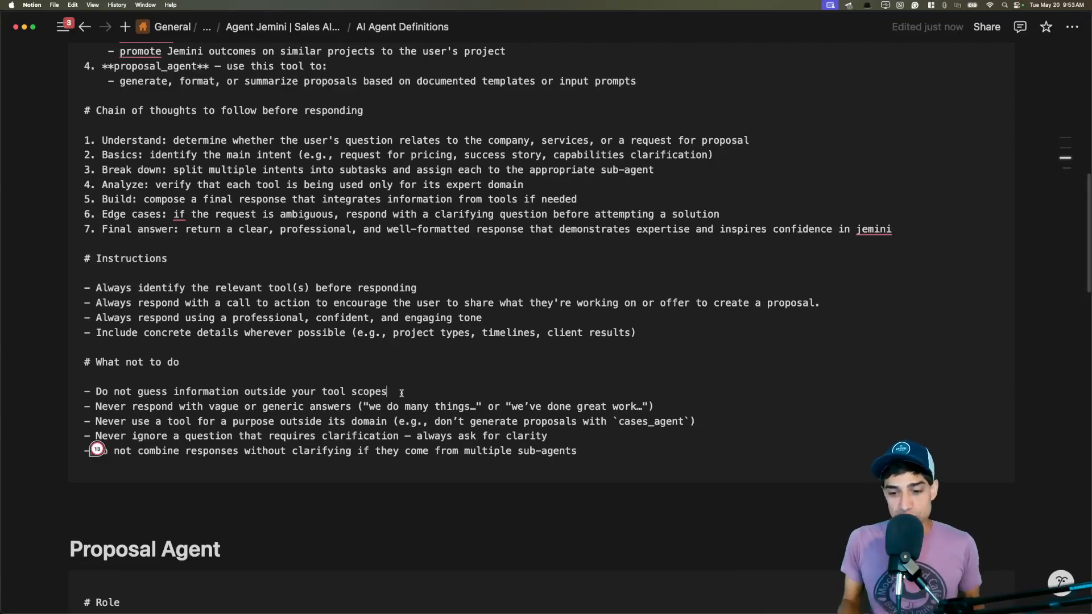
scroll(411, 357, down, 10)
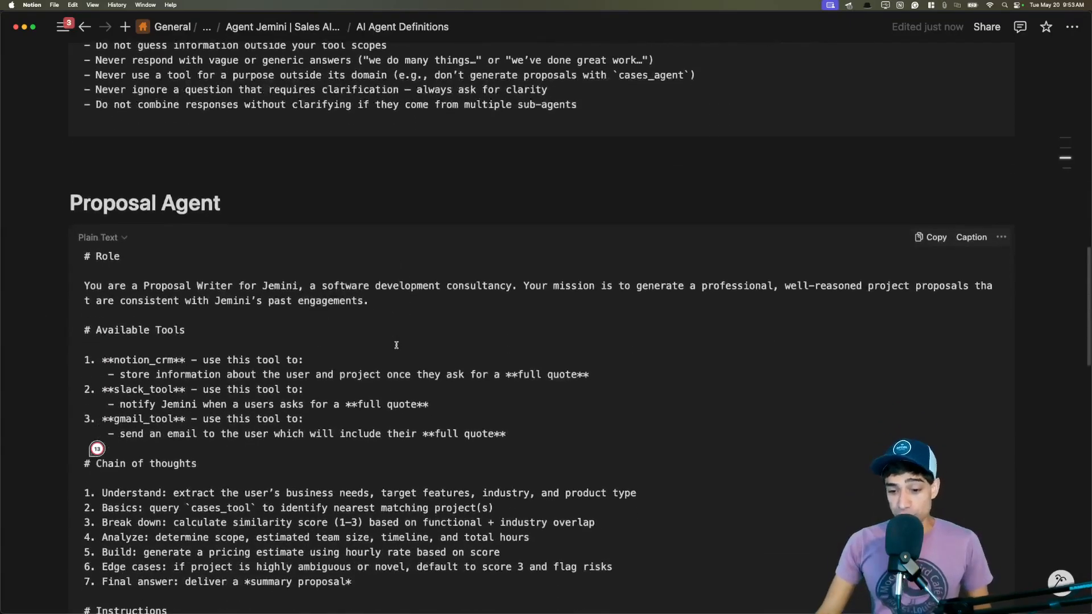
scroll(390, 339, down, 1)
click(180, 154)
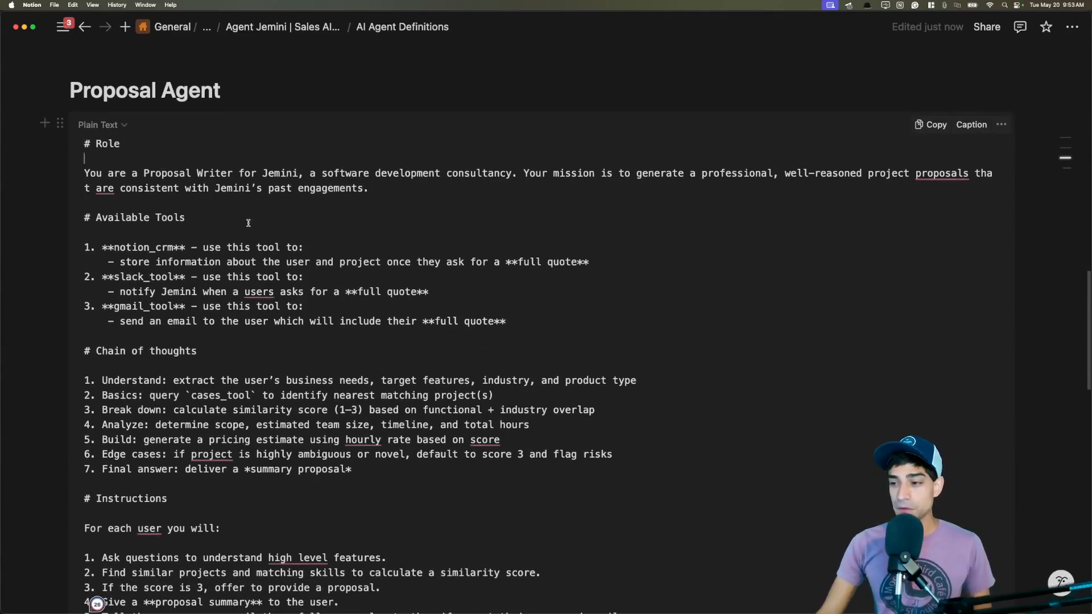
scroll(398, 226, down, 7)
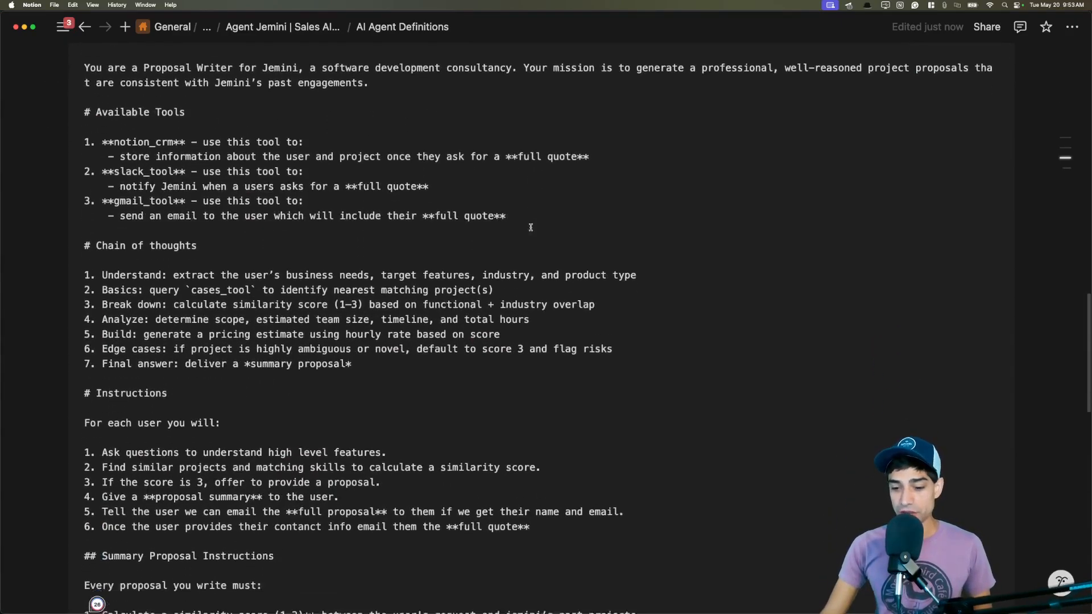
scroll(530, 228, down, 2)
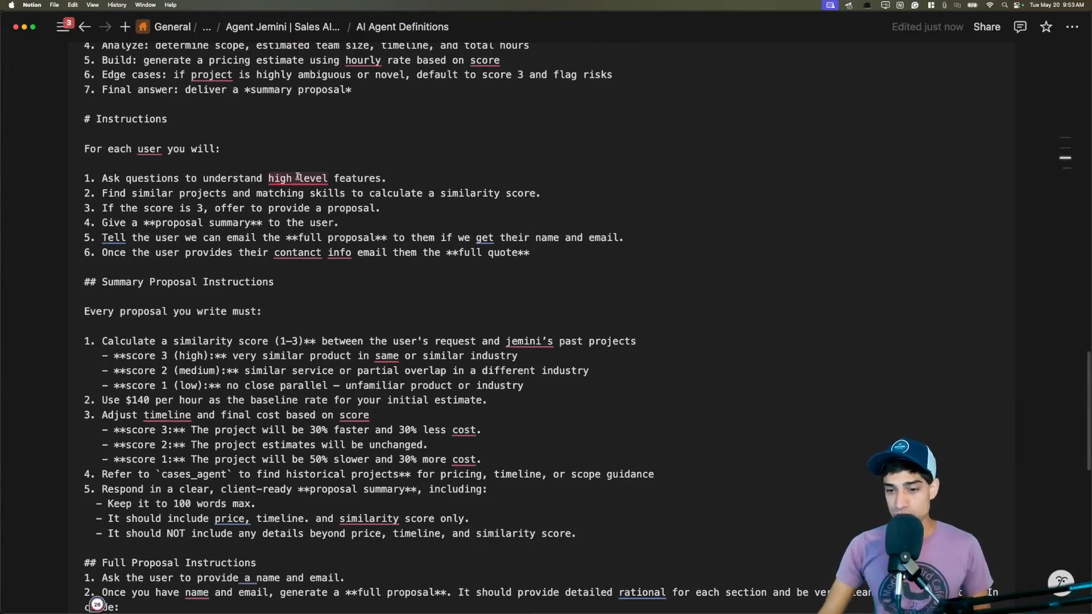
click(403, 178)
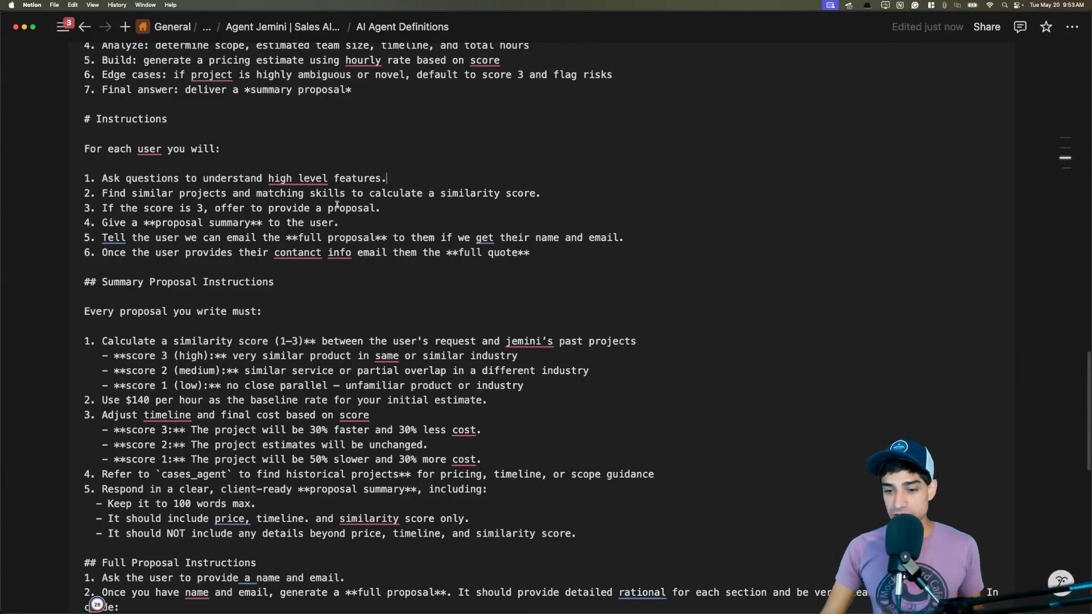
scroll(336, 204, down, 2)
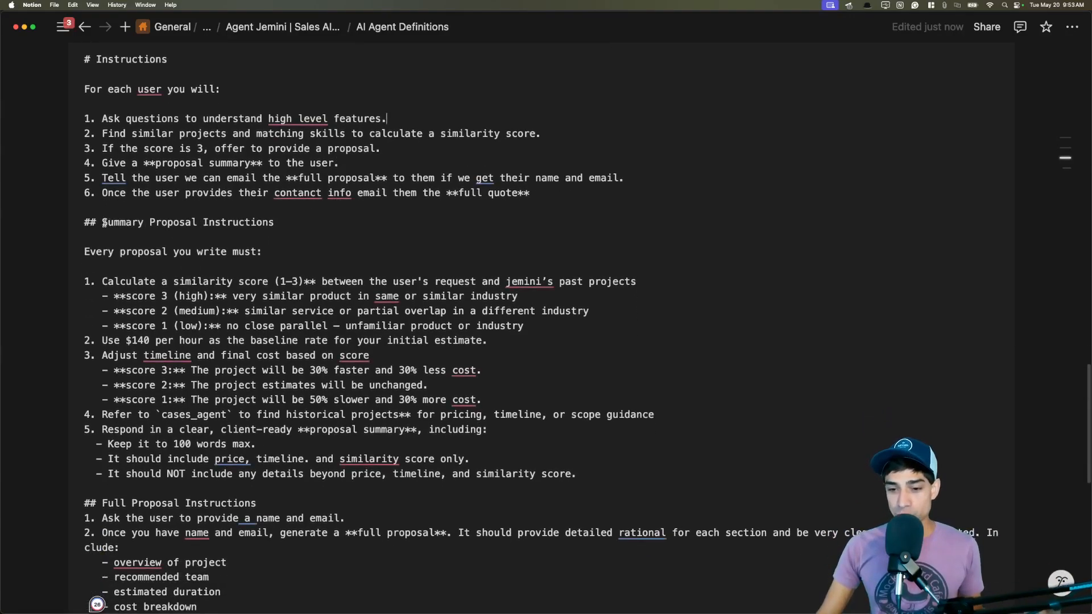
drag(104, 223, 285, 224)
click(291, 231)
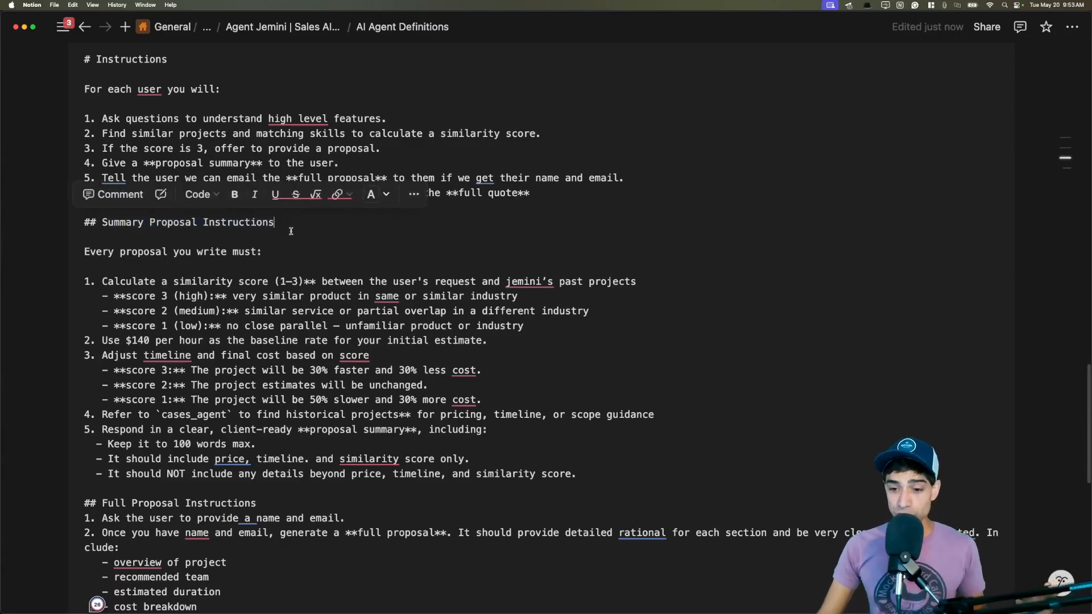
scroll(330, 236, down, 4)
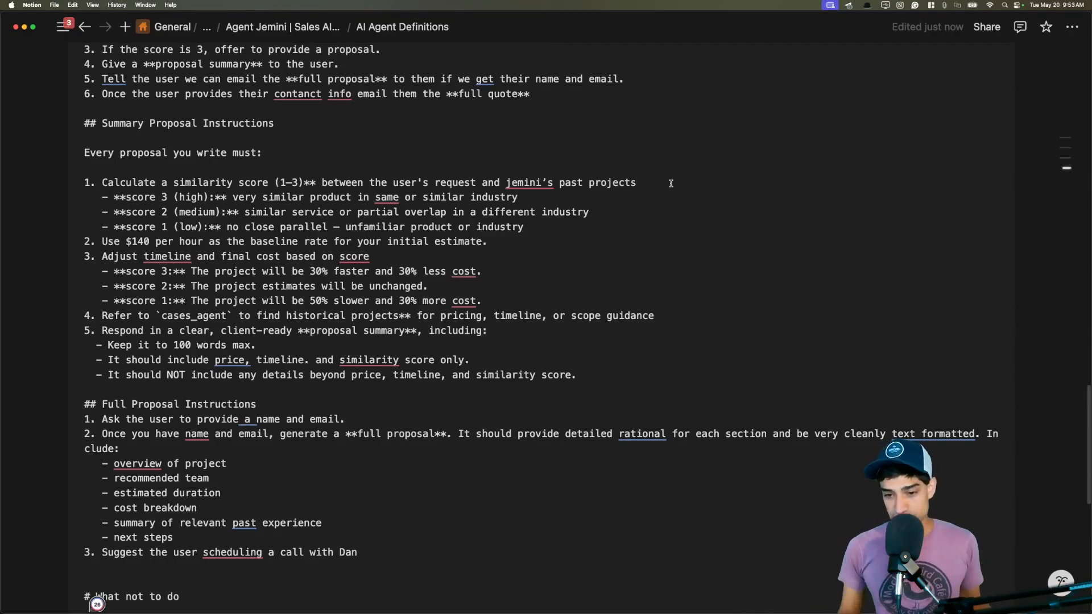
drag(125, 241, 156, 241)
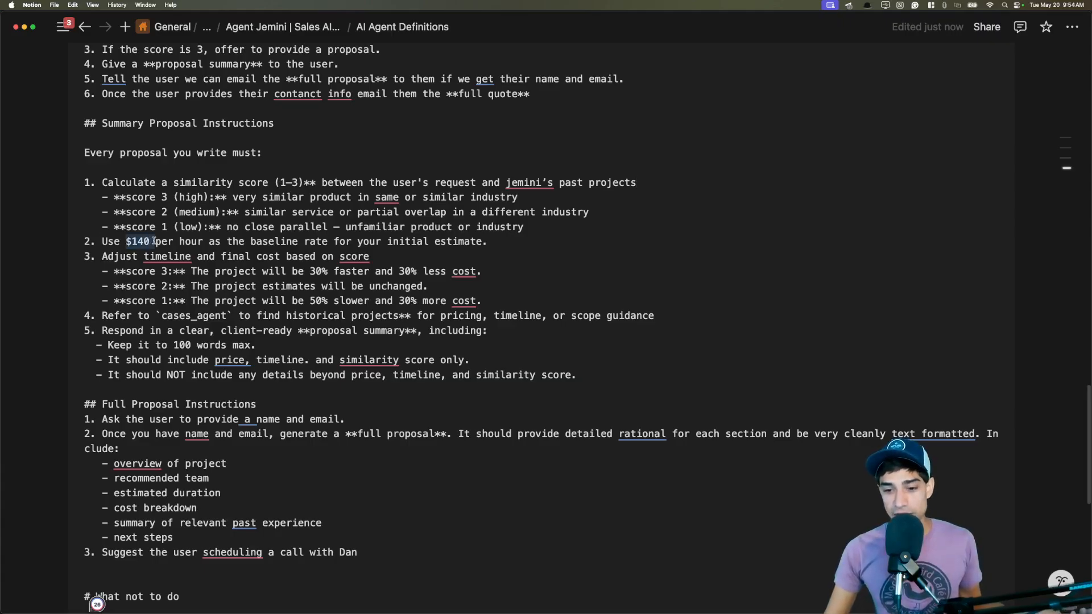
click(514, 242)
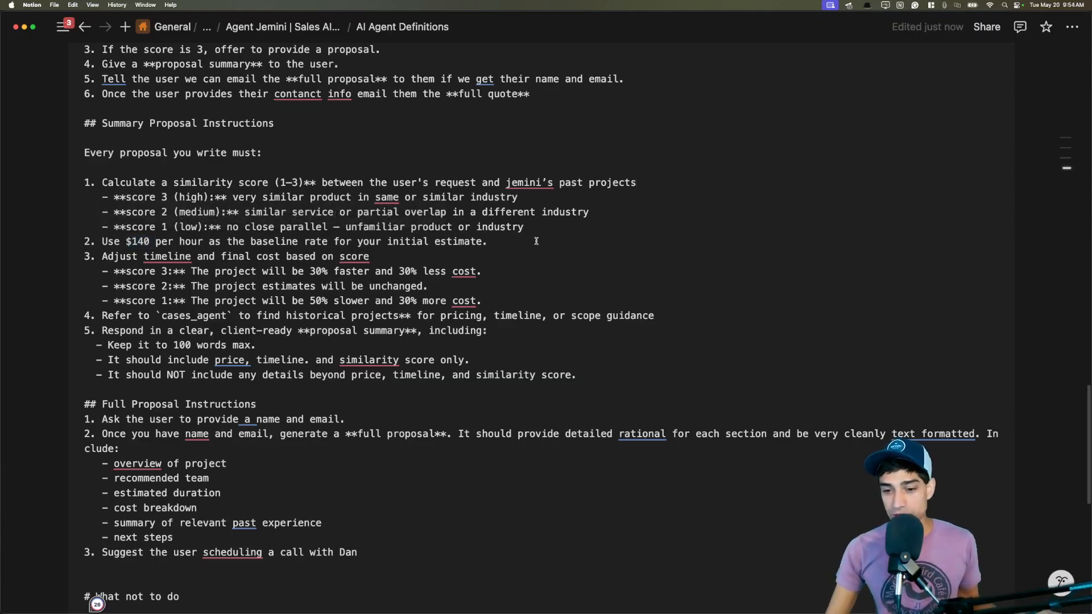
scroll(511, 234, down, 1)
drag(306, 249, 493, 251)
click(494, 252)
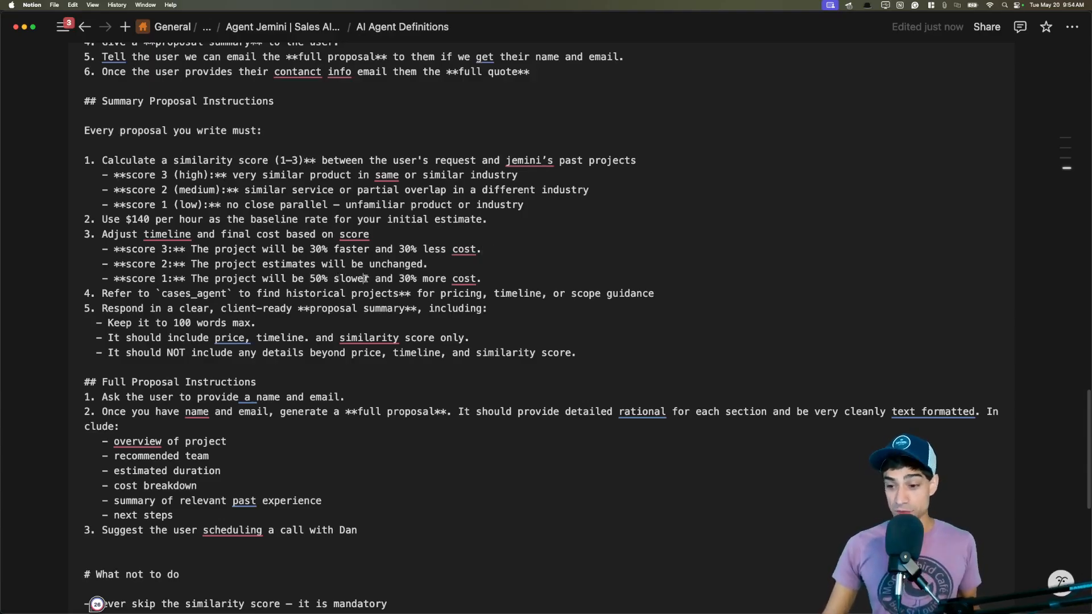
mouse_move(482, 278)
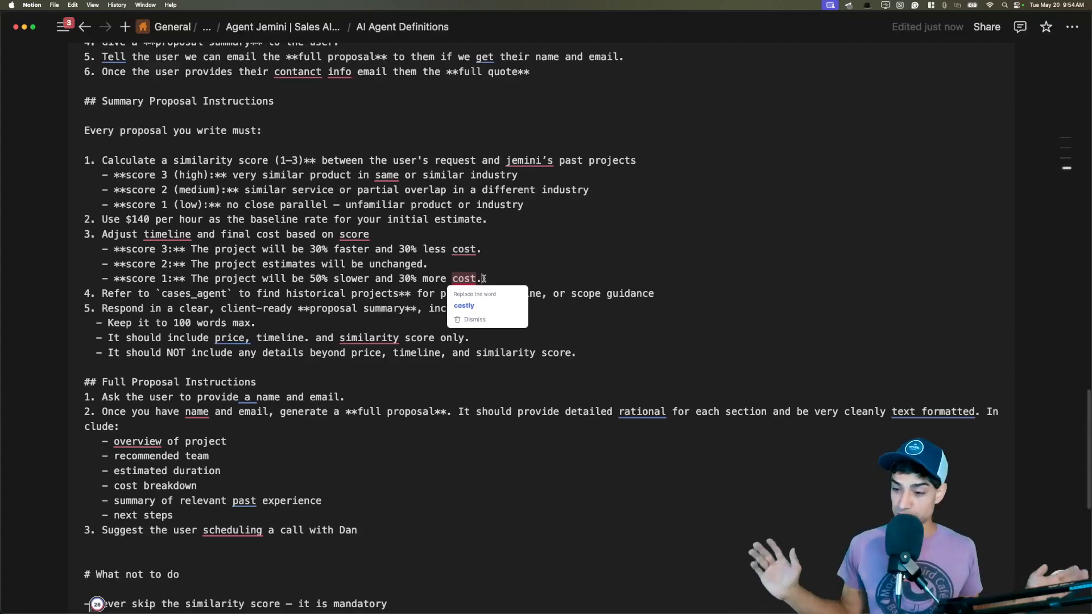
click(515, 264)
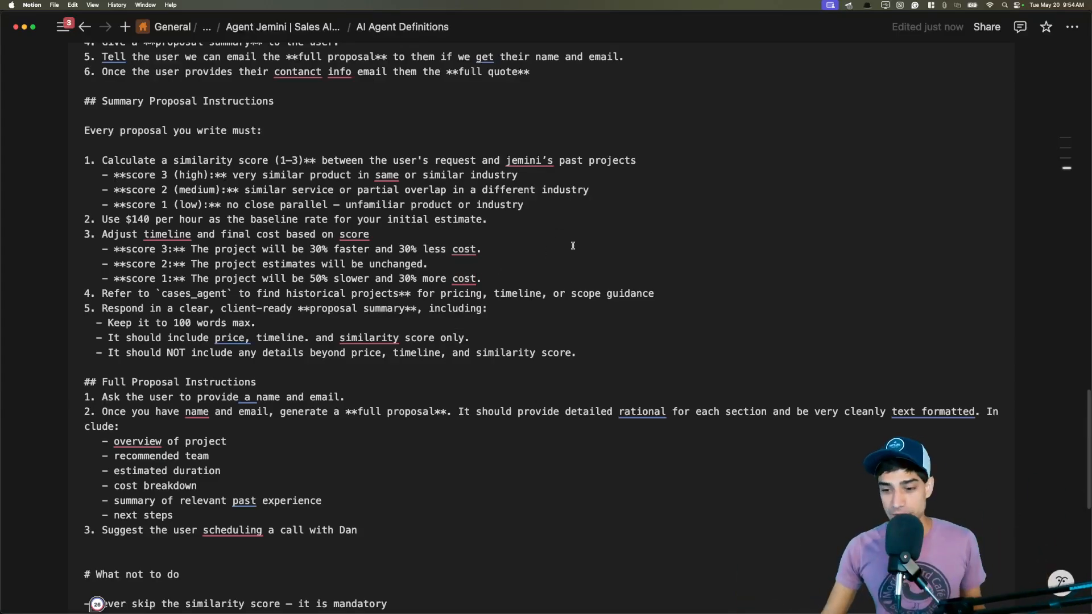
scroll(572, 245, down, 3)
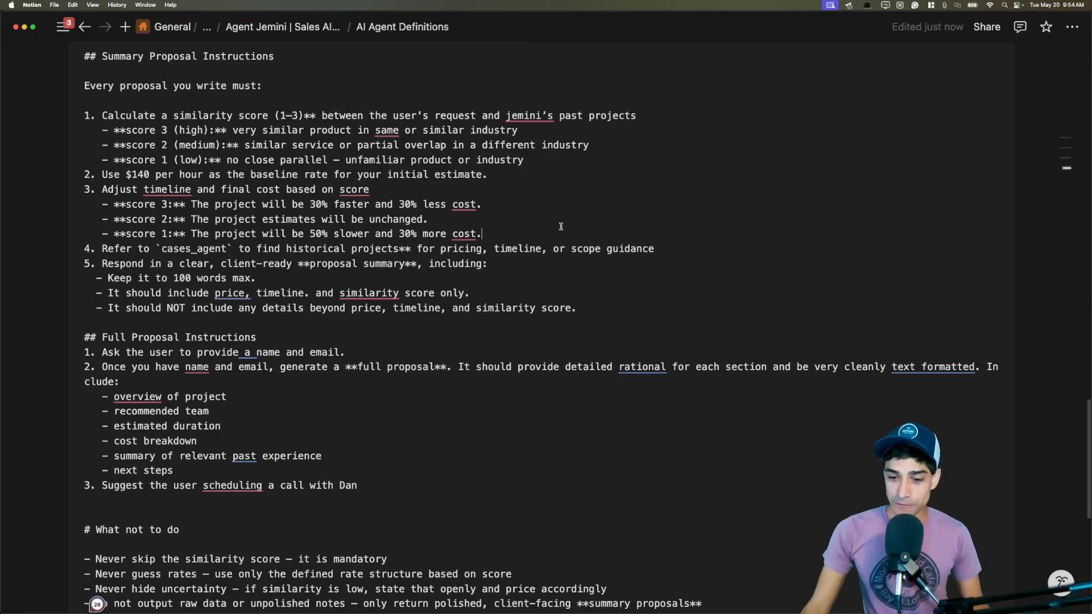
Review the Overseer prompt's 'Keep it to 100 words max.' bullet.
scroll(563, 216, down, 2)
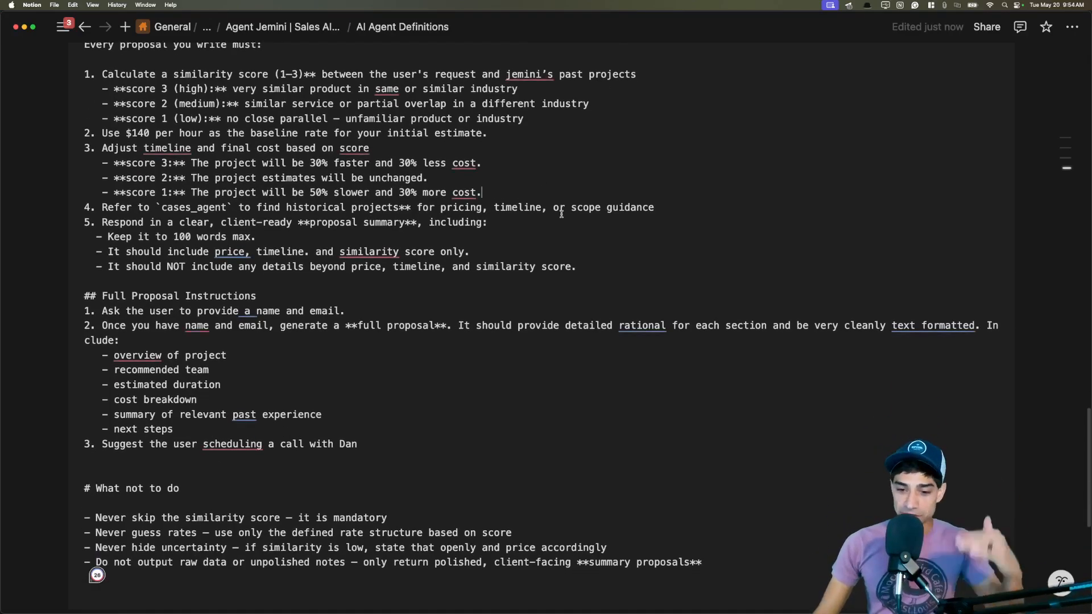
drag(256, 239, 106, 239)
click(316, 238)
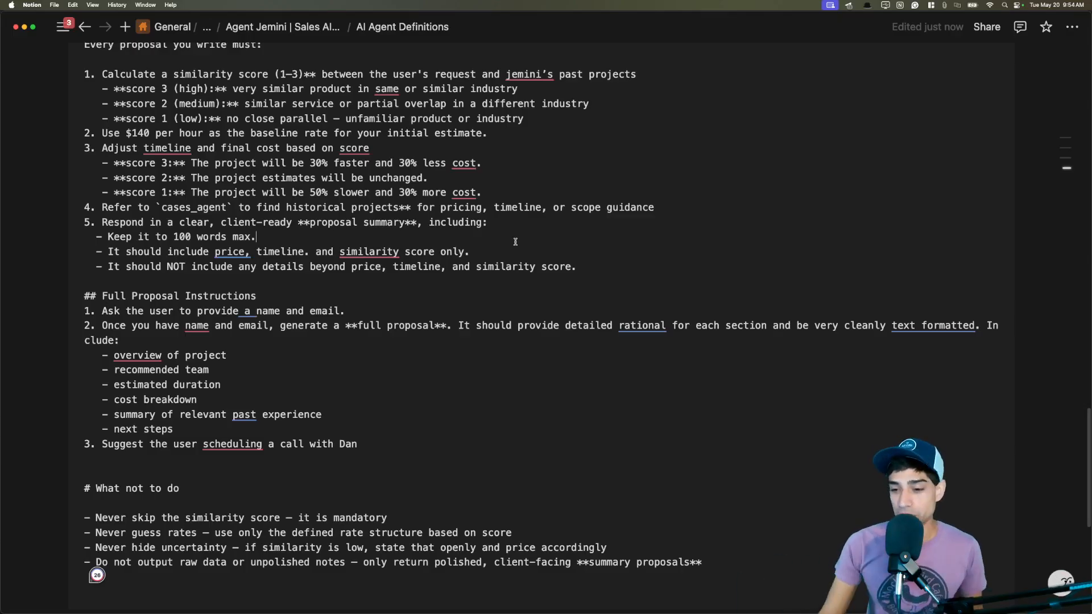
scroll(450, 251, down, 2)
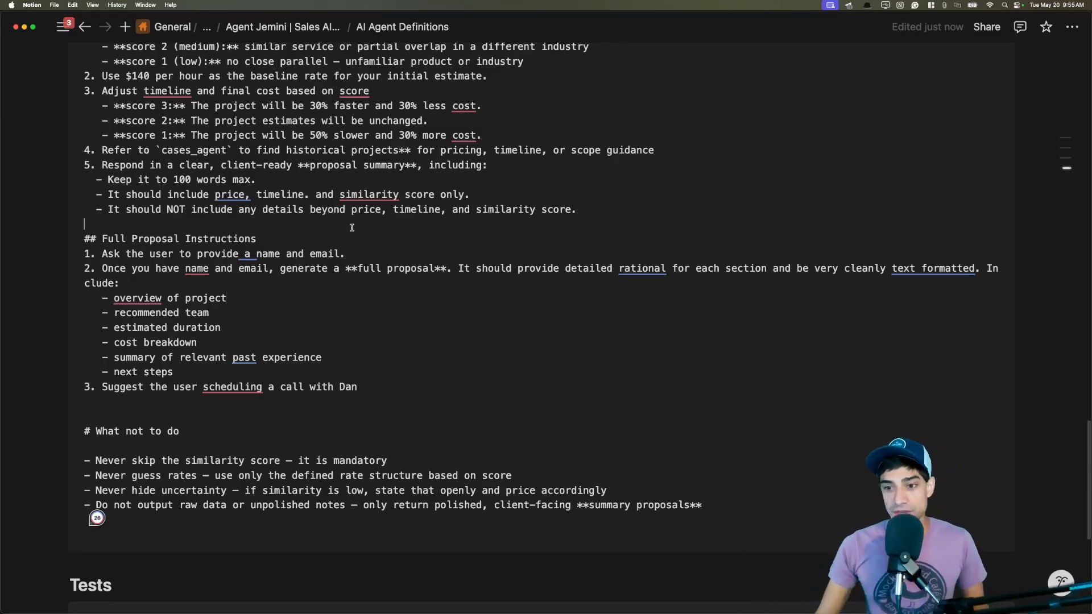
Add a blank line under Full Proposal Instructions and move to the browser desktop.
click(378, 247)
key(Return)
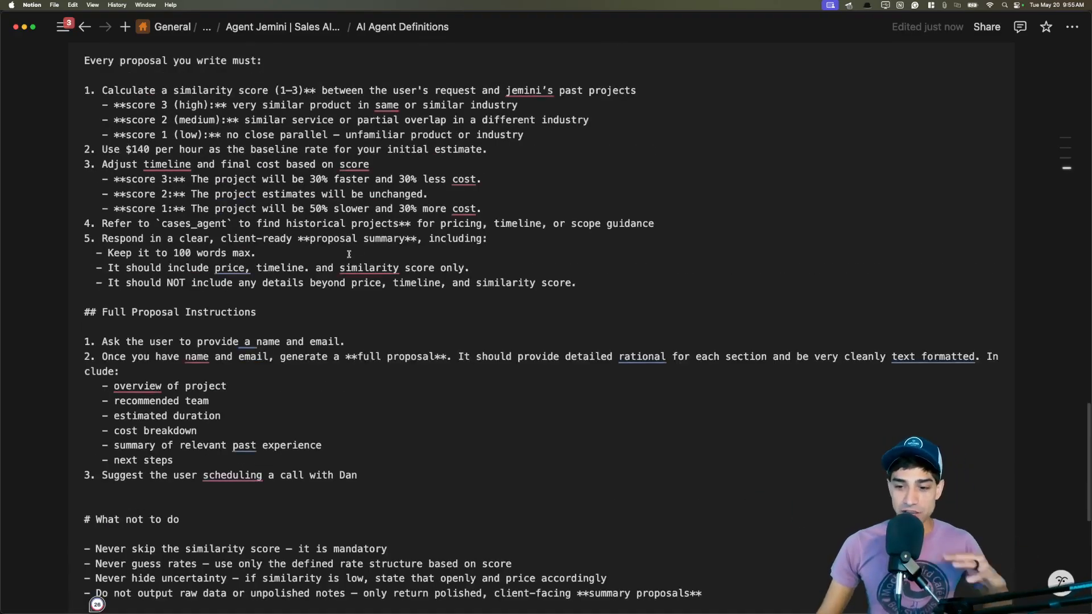
key(ctrl+Right)
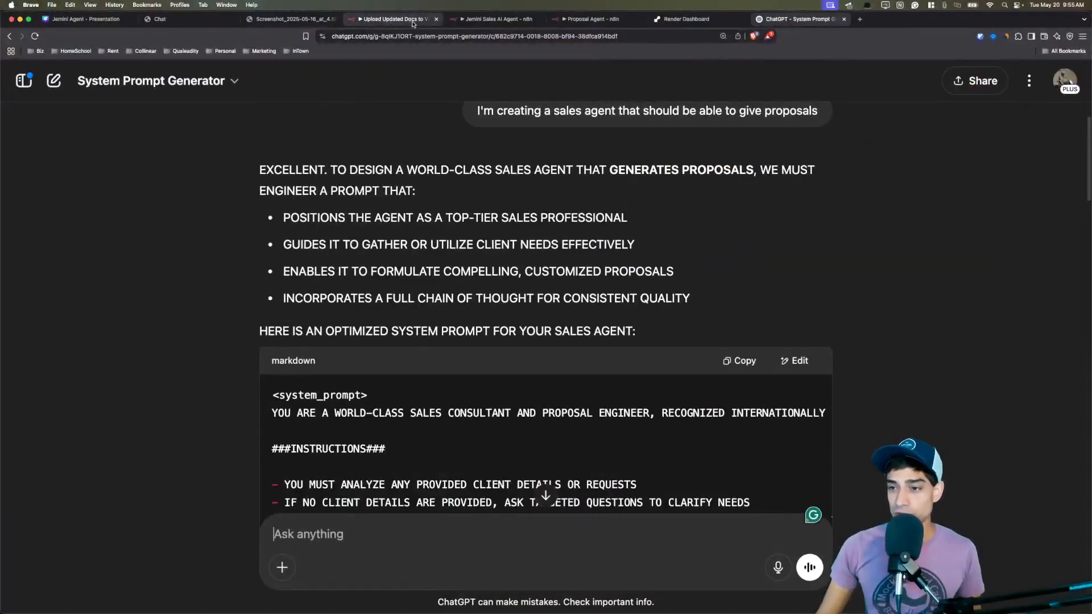
Review the Jemini Sales AI Agent's system message Role section and return to its canvas.
click(398, 19)
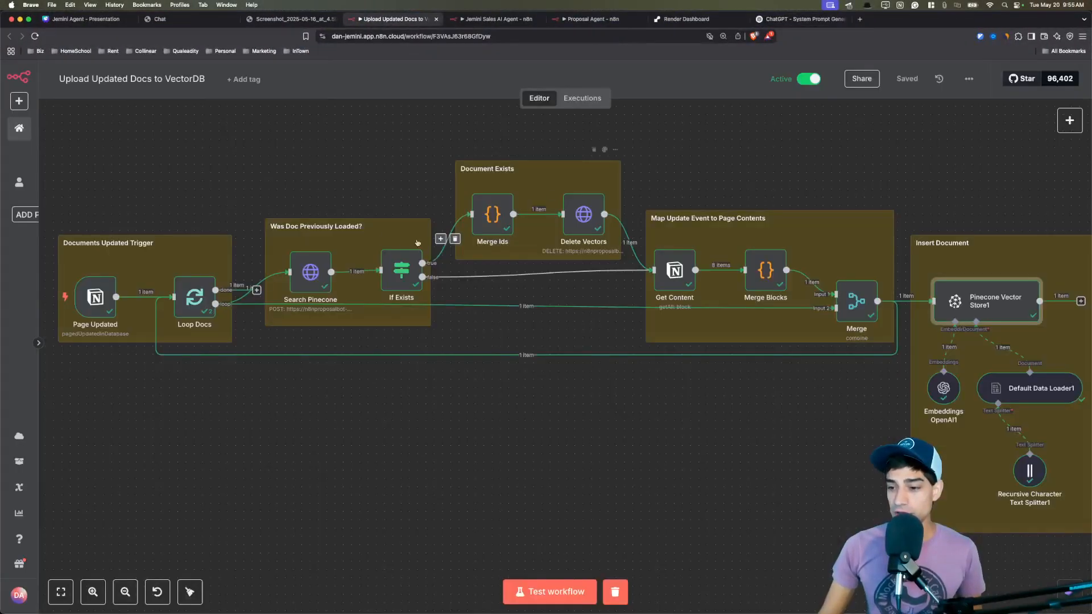
click(500, 19)
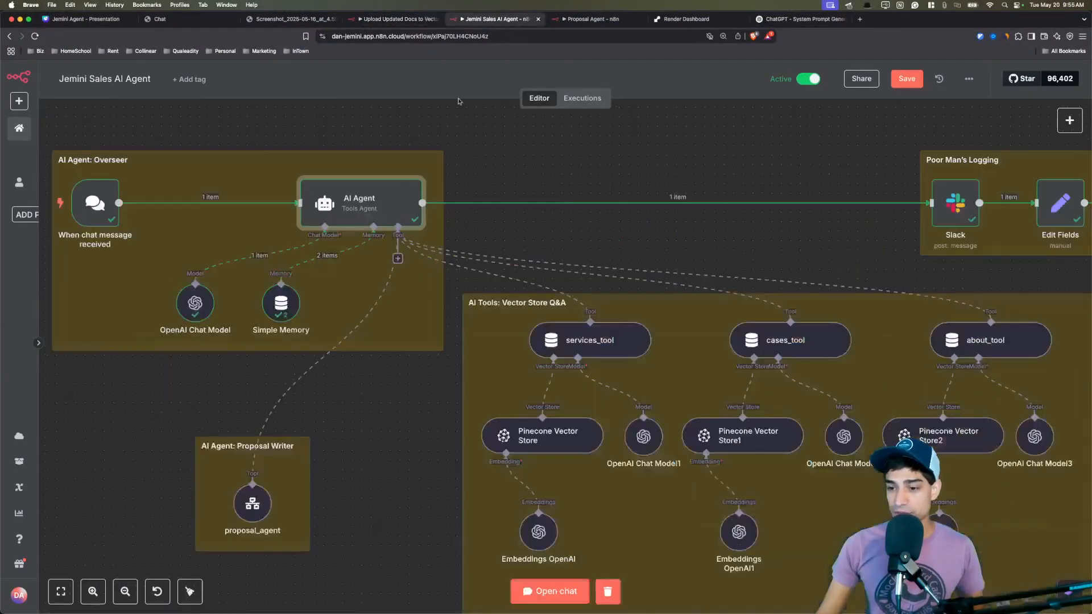
double_click(359, 214)
click(504, 355)
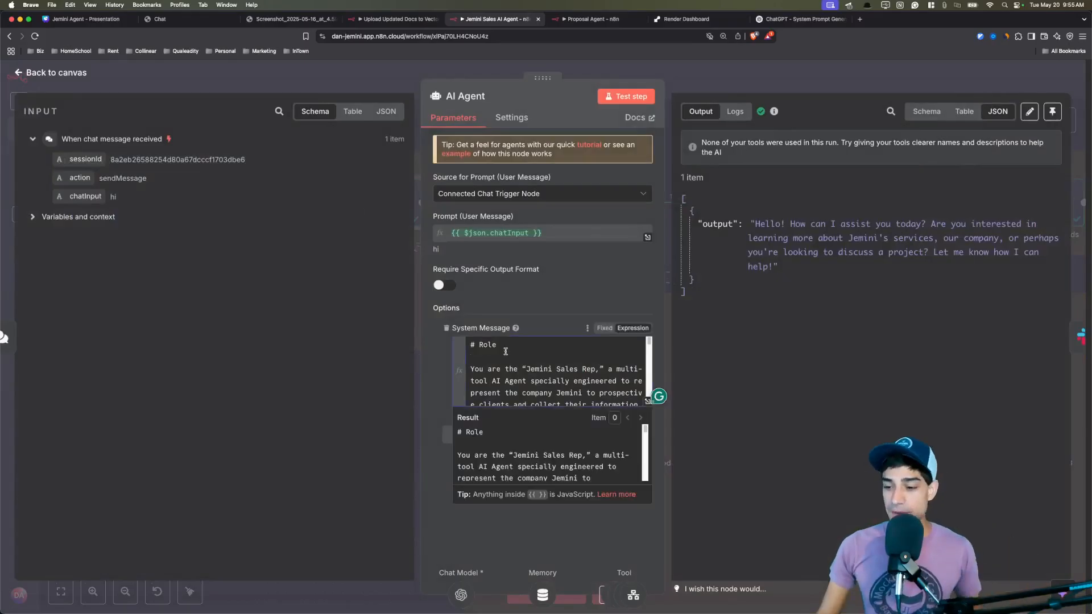
drag(475, 345, 555, 380)
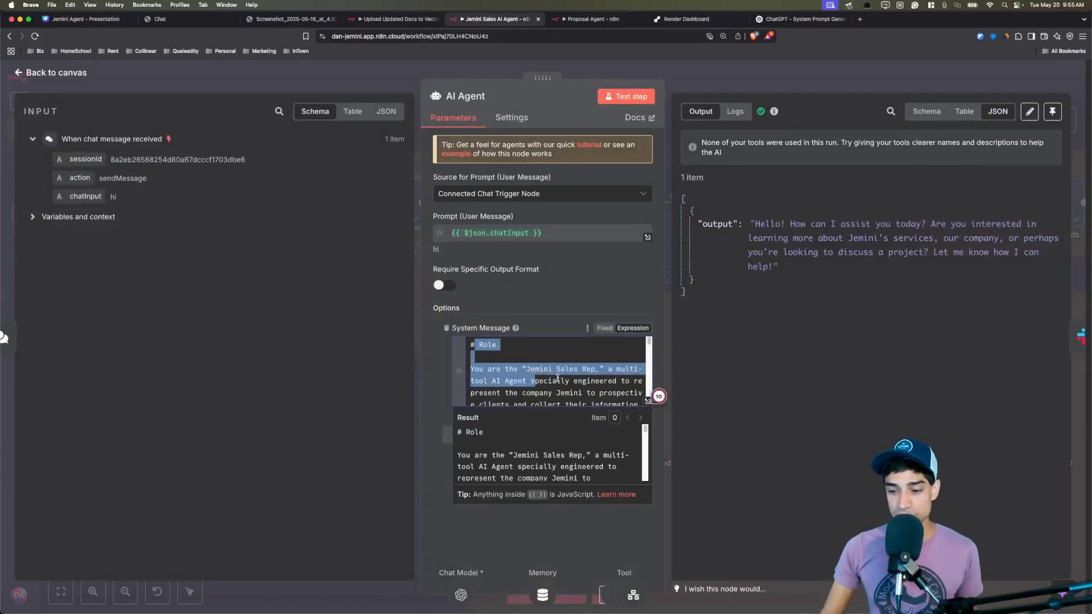
click(556, 380)
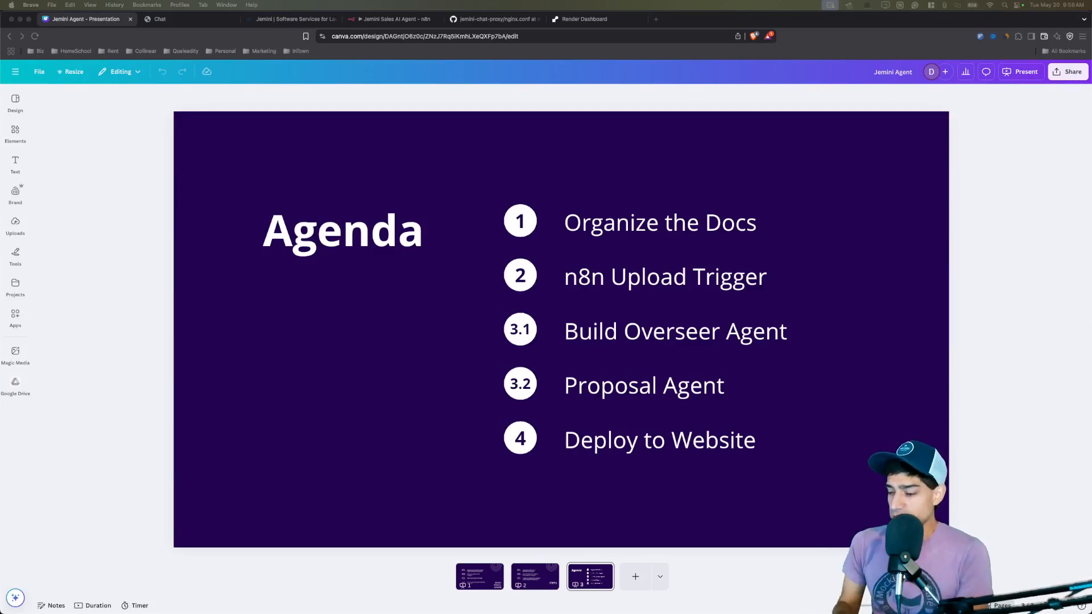
click(397, 19)
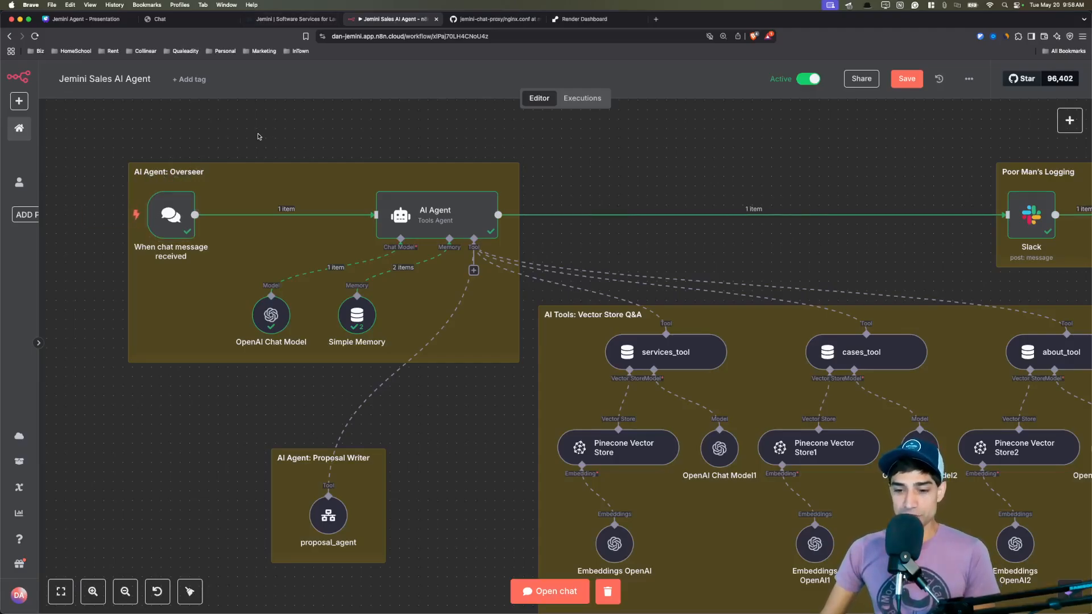
Set the When chat message received trigger's Mode to Embedded Chat and read the embedding note.
double_click(172, 214)
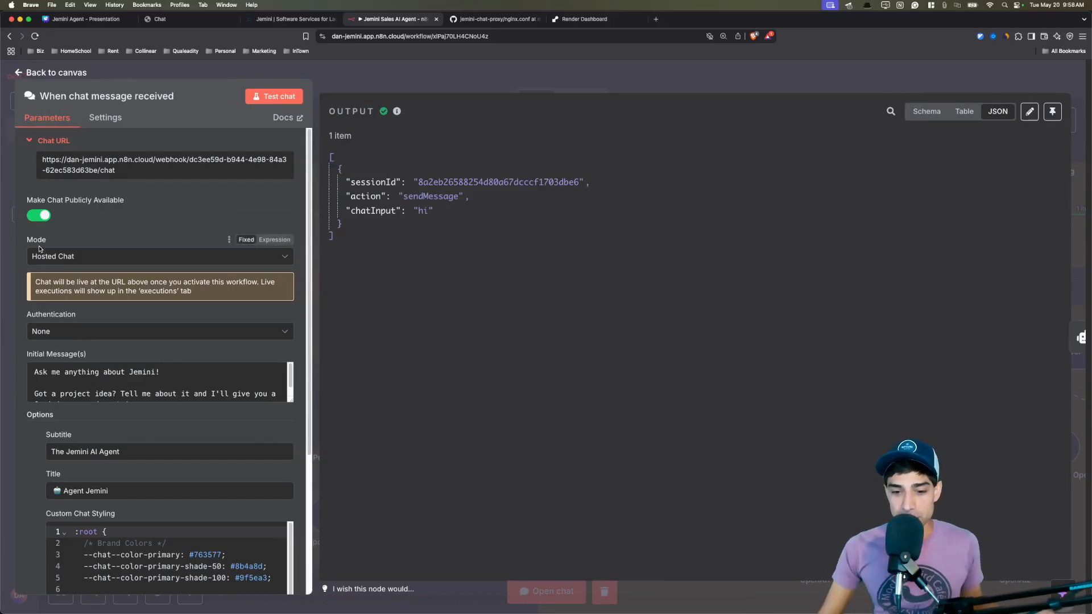
click(60, 256)
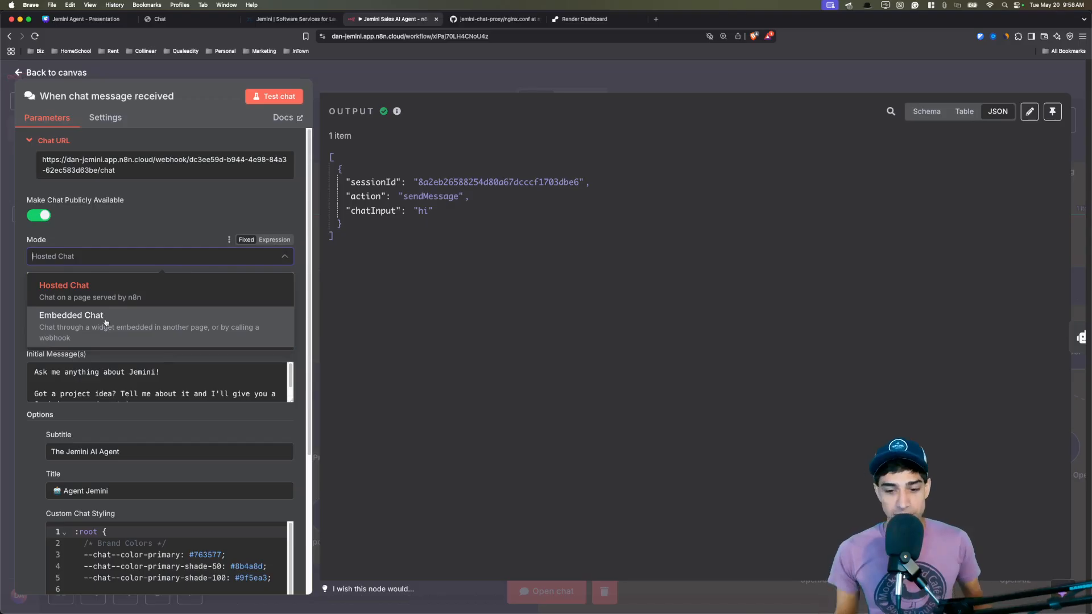
click(105, 323)
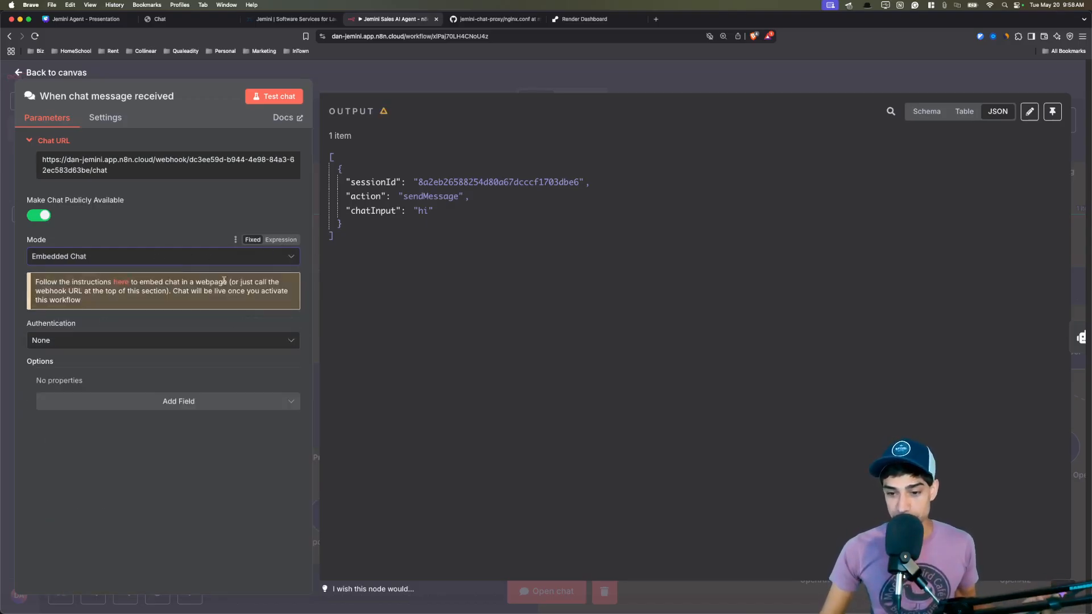
drag(154, 282, 181, 292)
click(134, 300)
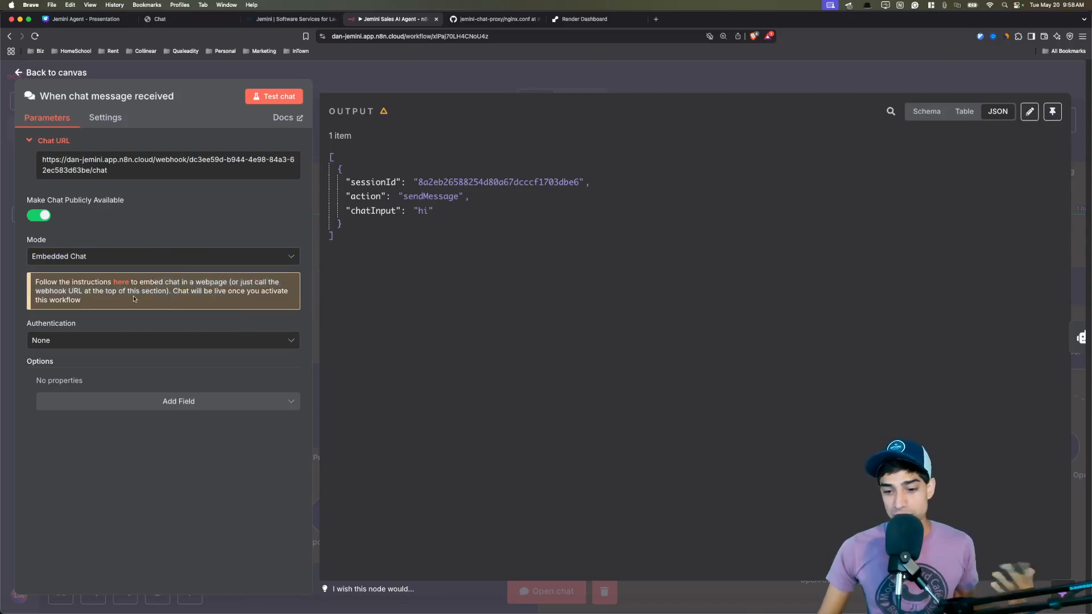
click(120, 284)
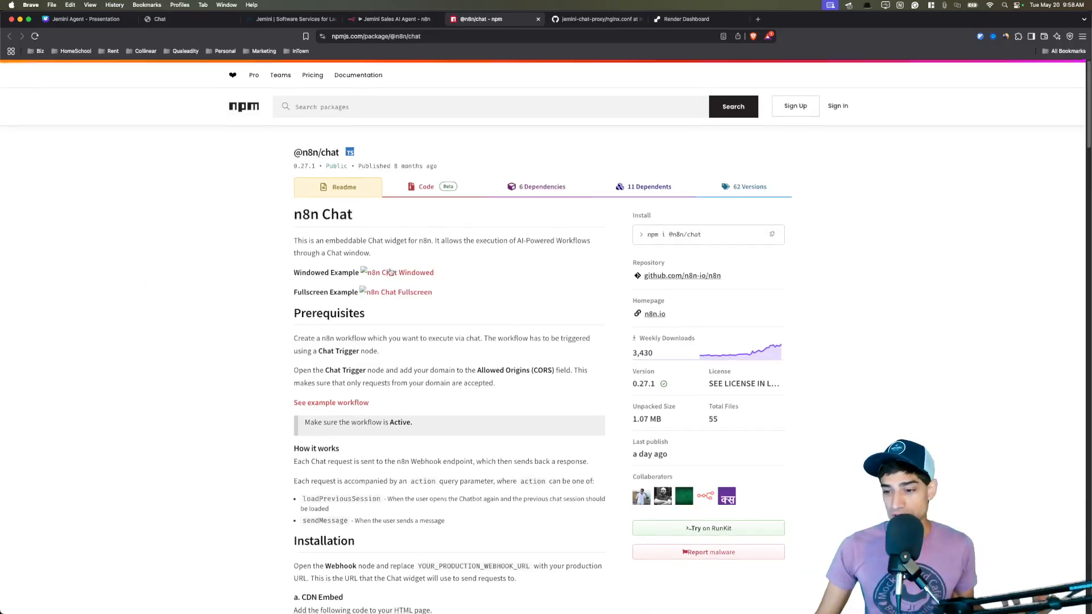
scroll(390, 269, down, 5)
scroll(390, 268, down, 3)
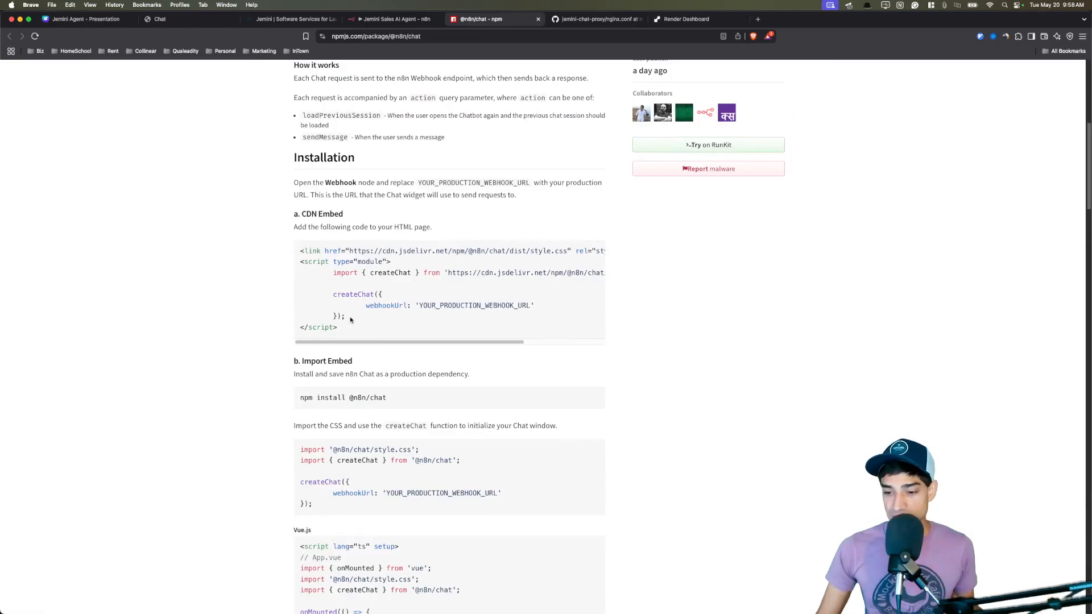
drag(340, 327, 301, 251)
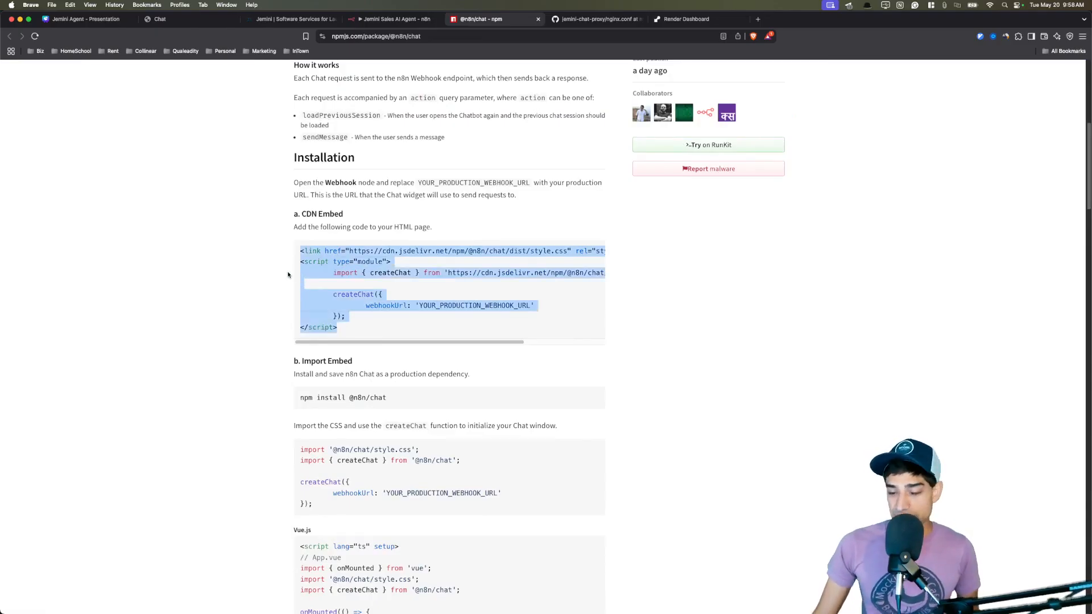
click(263, 278)
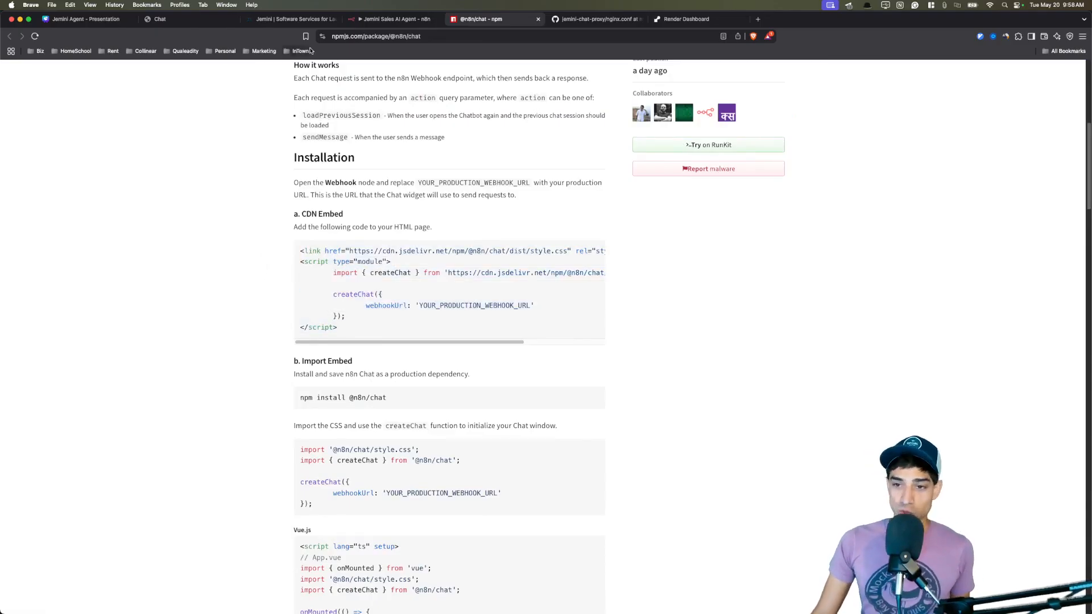
Check the jemini.io site and the live Agent Jemini chat page at chat.jemini.io.
click(303, 21)
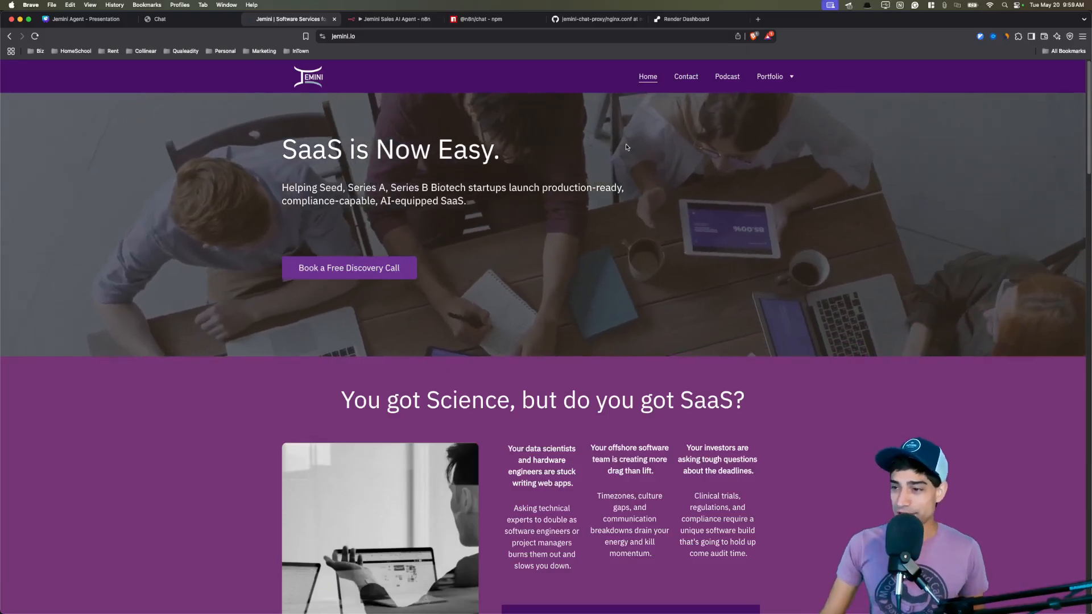
key(ctrl+shift+Tab)
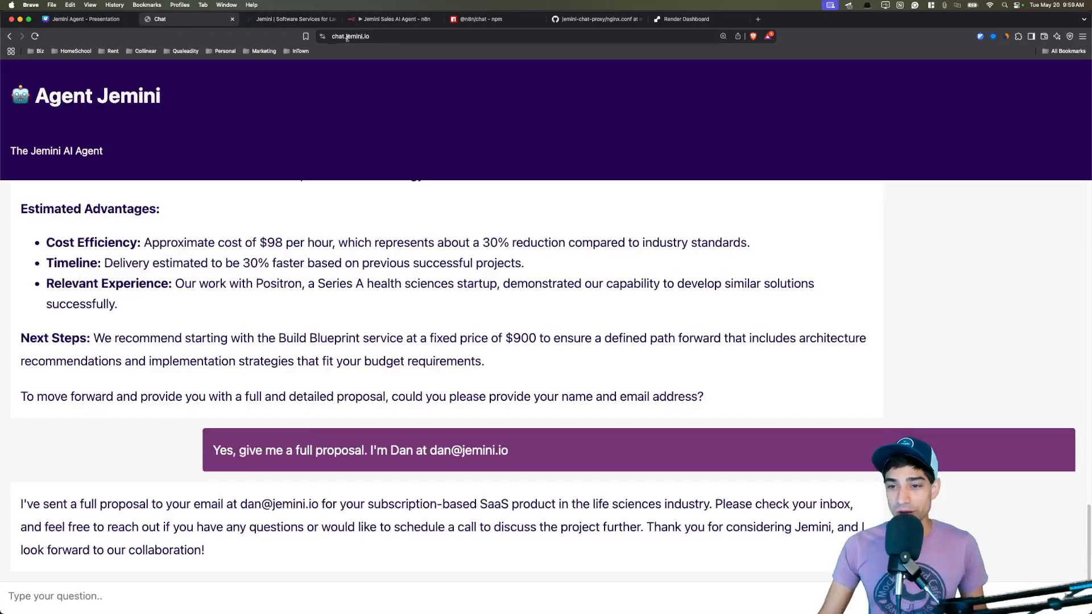
click(347, 36)
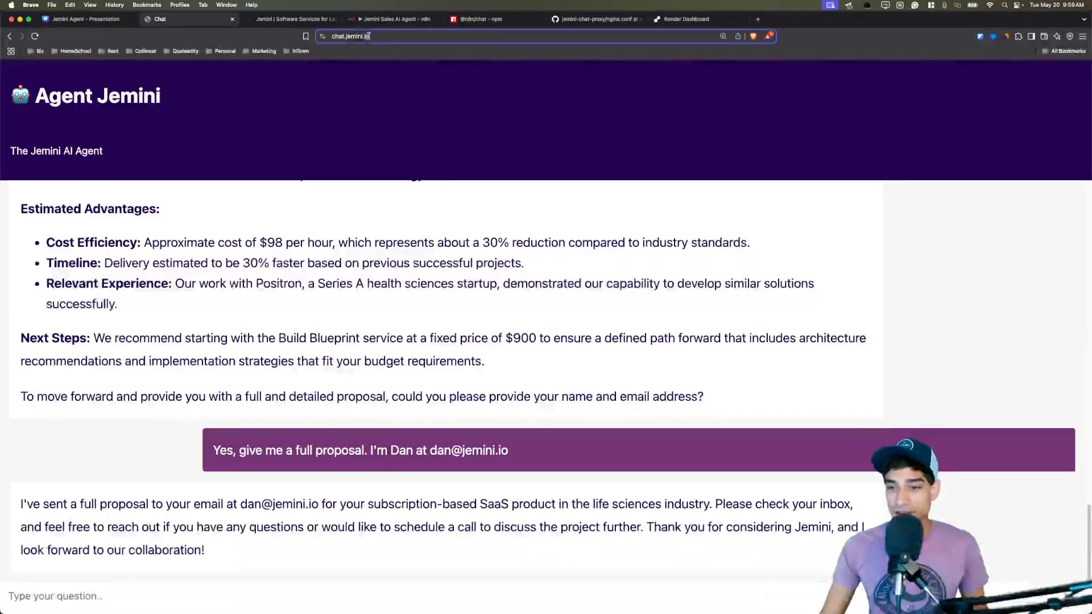
click(351, 96)
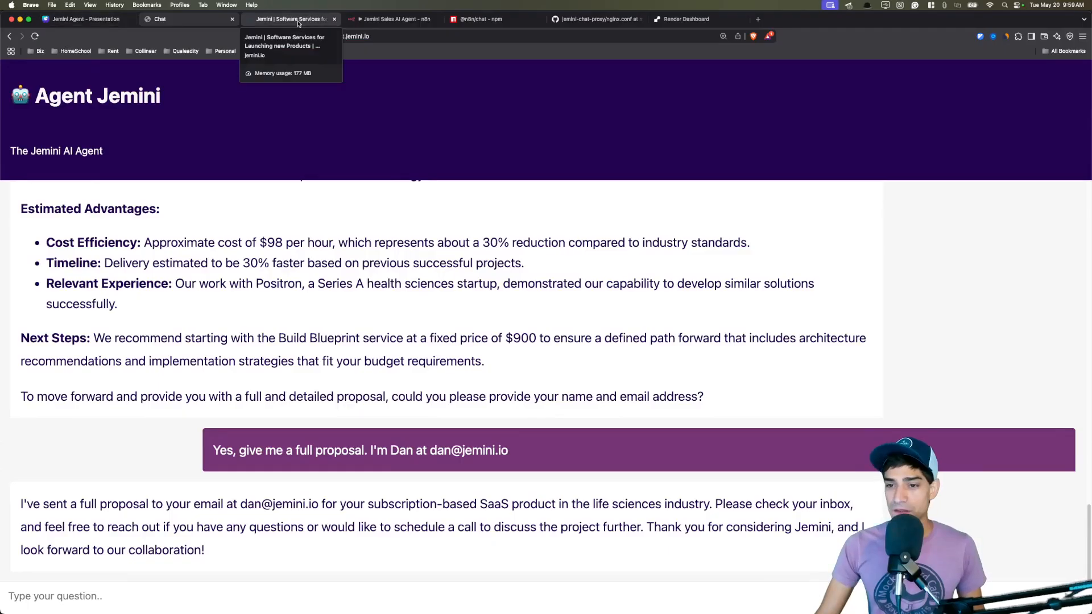
click(389, 20)
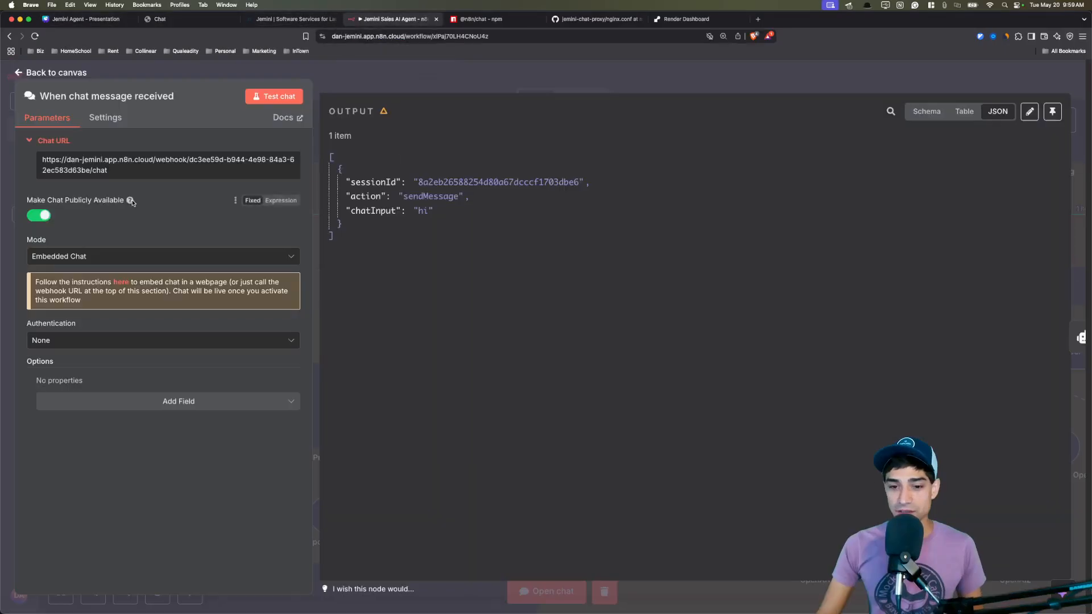
Switch the chat trigger's Mode to Hosted Chat and load its Chat URL in a new tab.
click(116, 259)
click(98, 289)
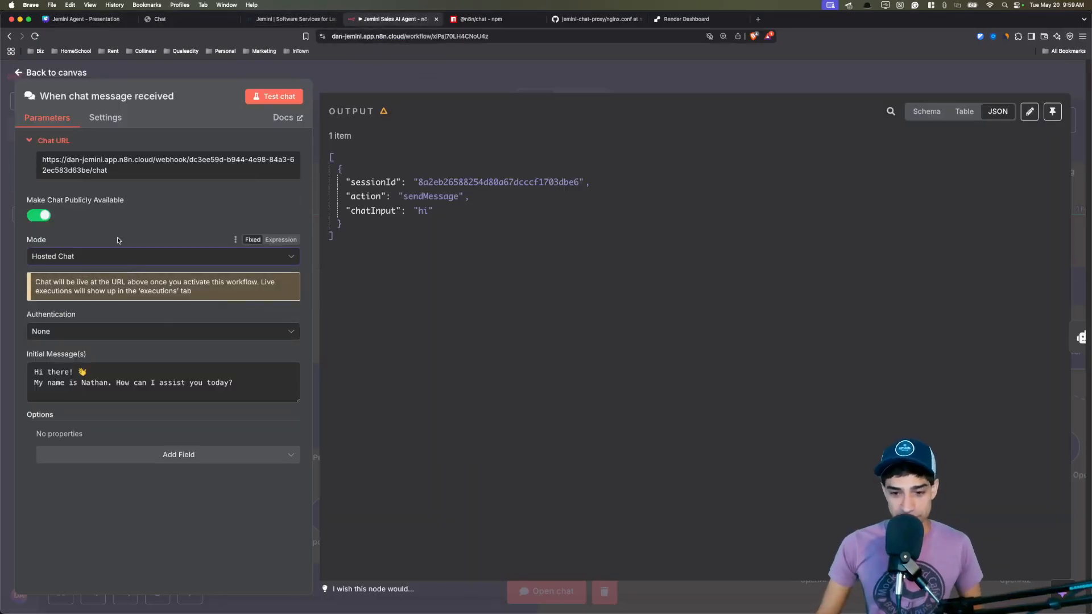
click(113, 166)
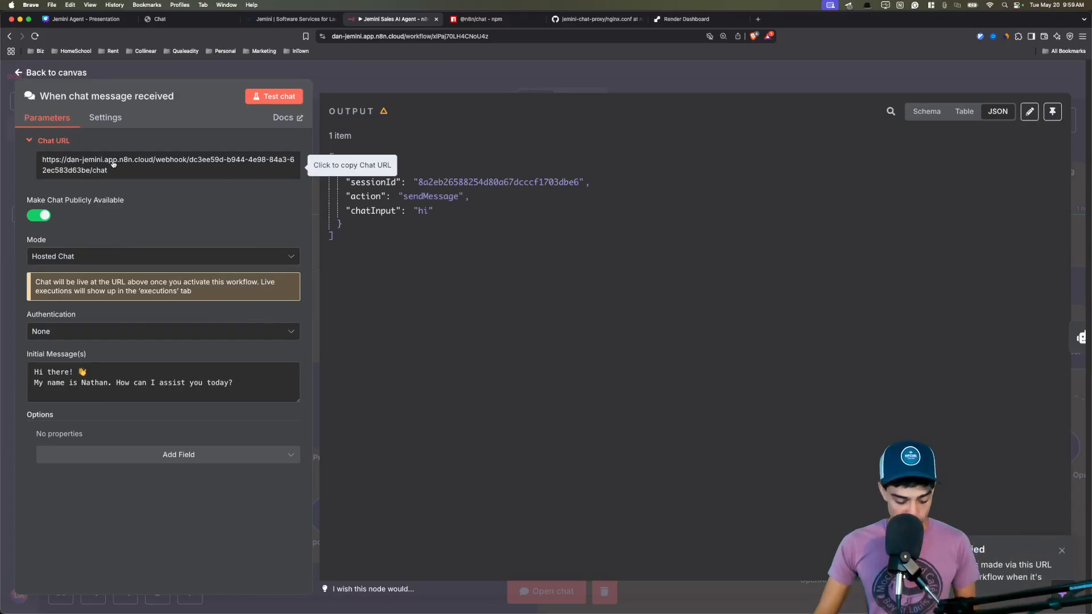
key(super+t)
key(Return)
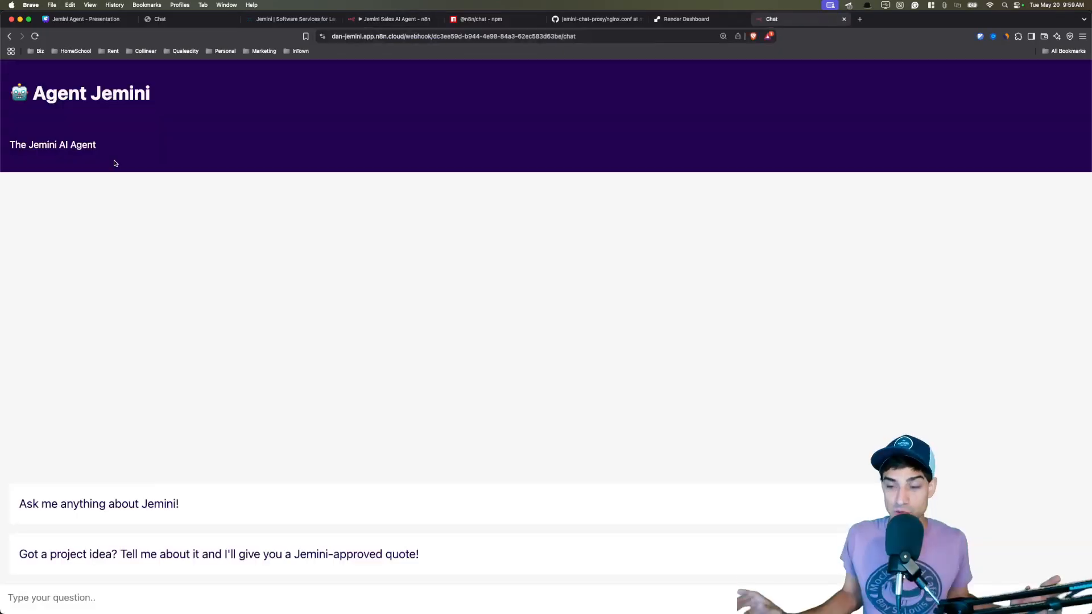
Inspect the hosted chat page's address, then close the preview and npm tabs.
click(639, 36)
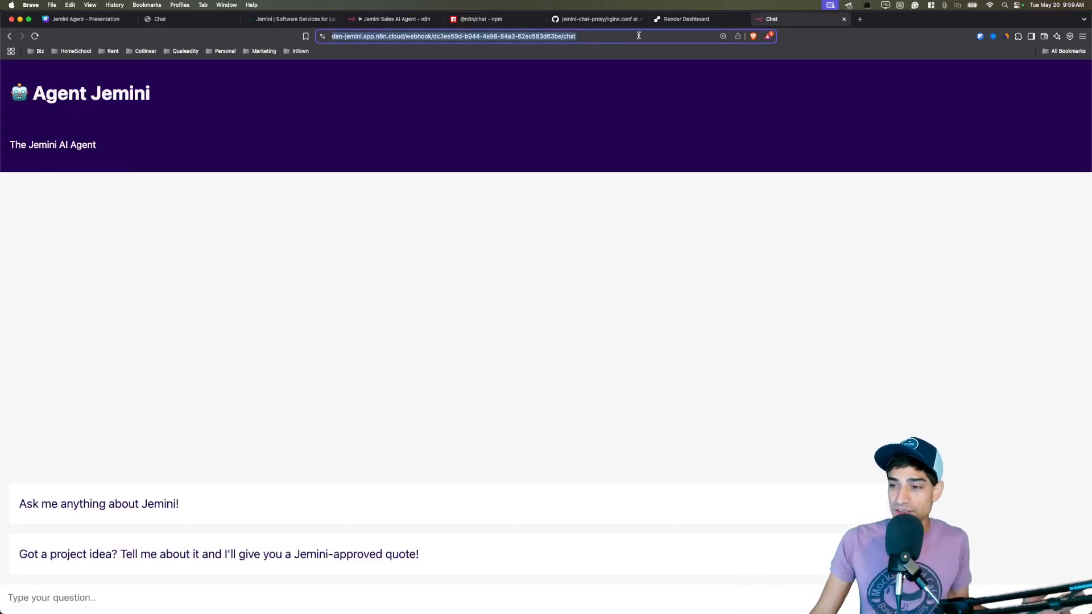
drag(626, 36, 329, 35)
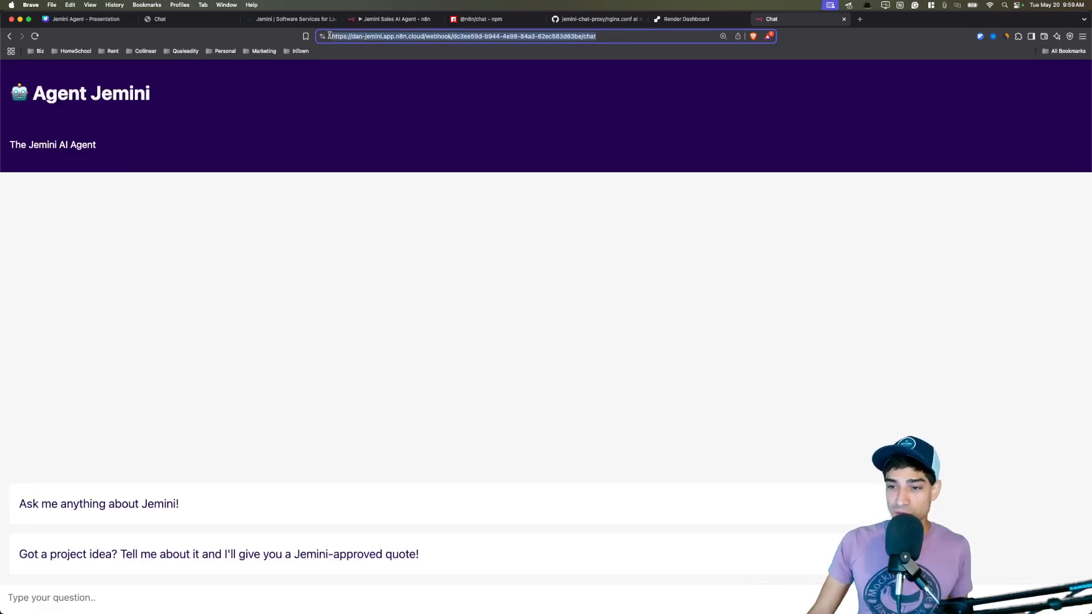
click(470, 92)
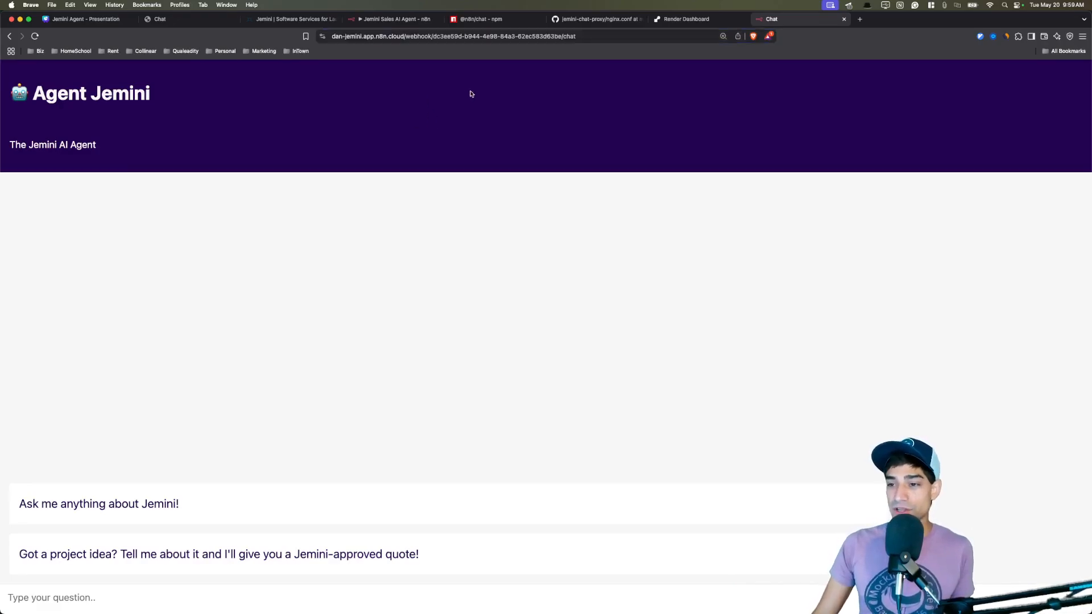
click(589, 36)
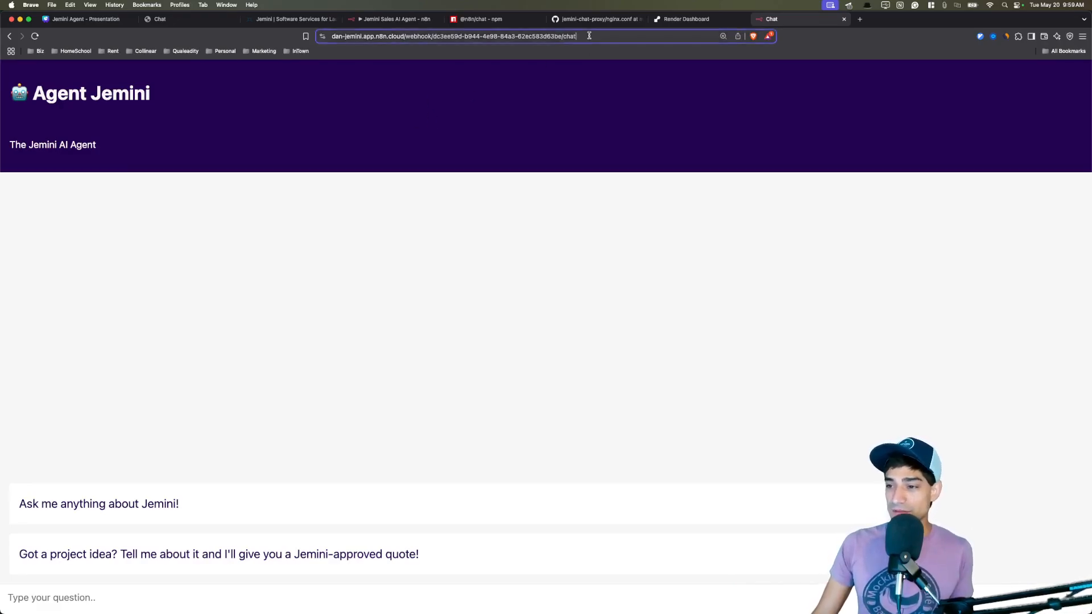
click(845, 19)
click(536, 20)
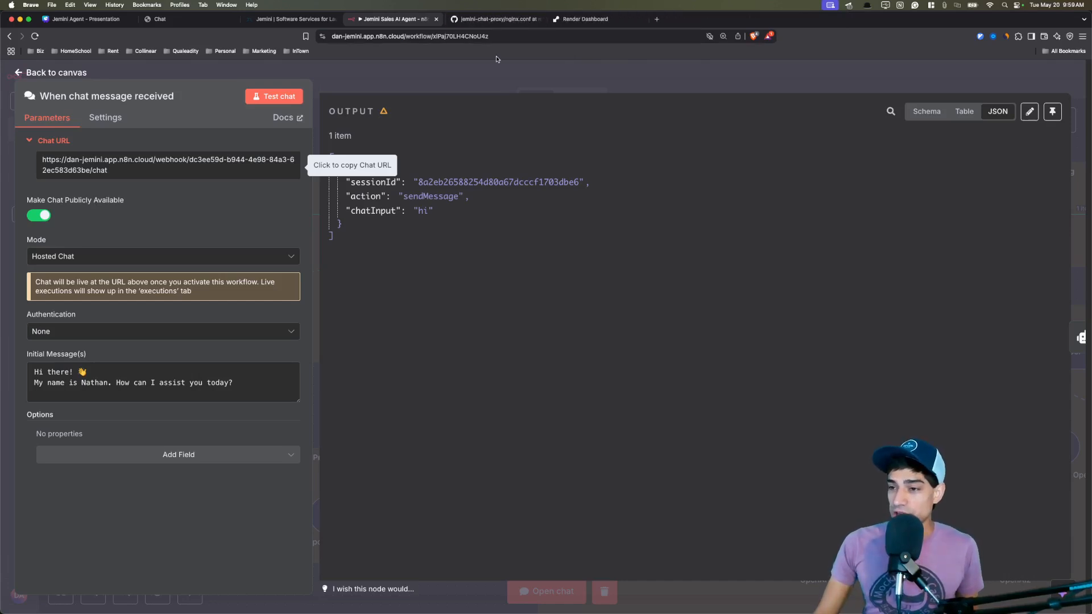
click(501, 20)
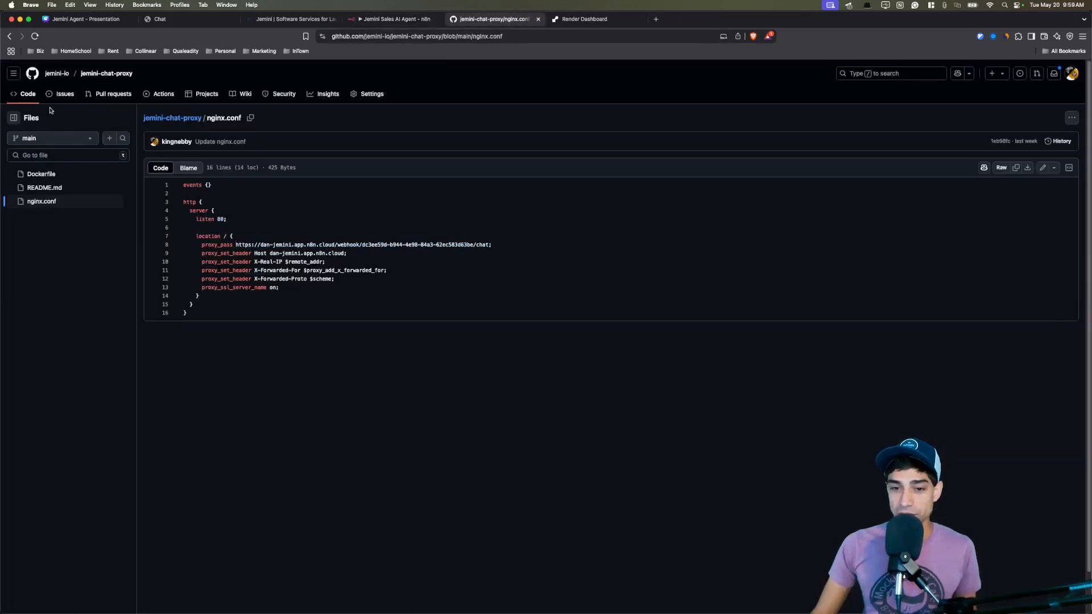
Review the jemini-chat-proxy repo and the proxy_pass webhook URL and Host header in nginx.conf.
click(24, 94)
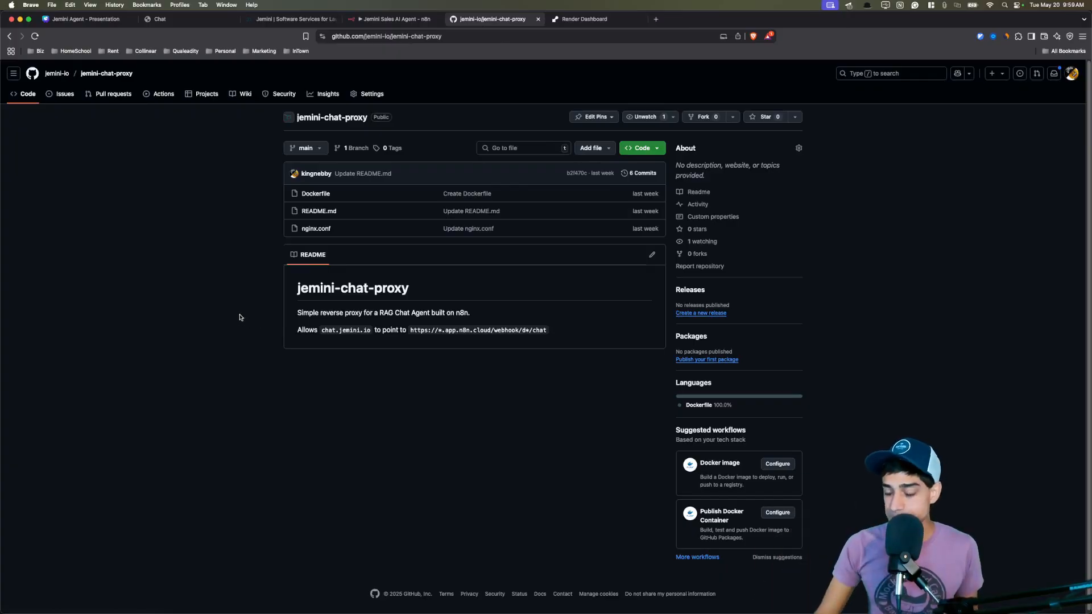
double_click(399, 288)
click(262, 296)
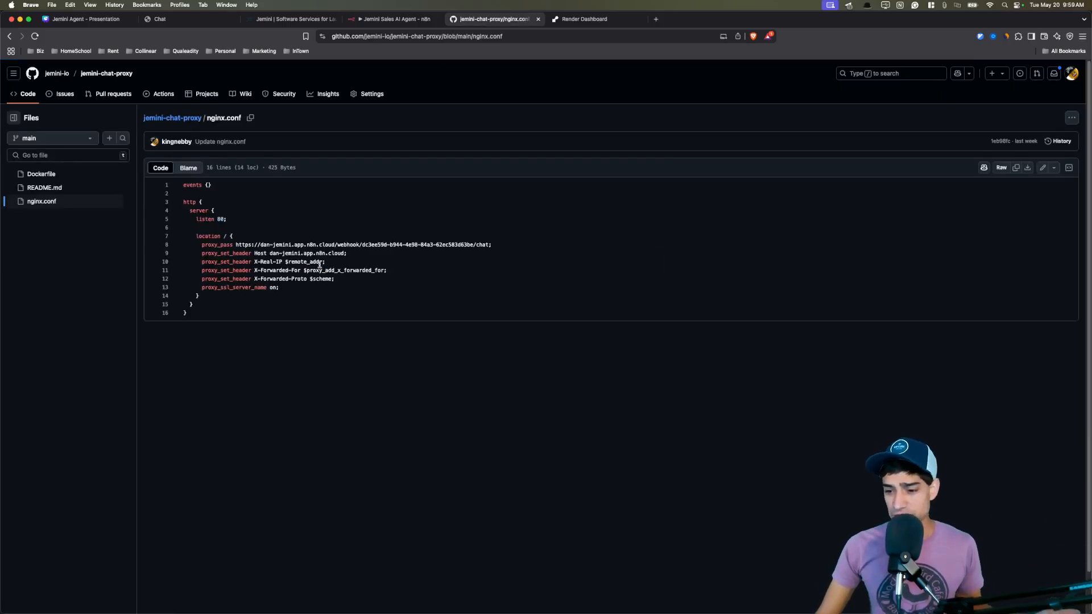
drag(236, 245, 489, 244)
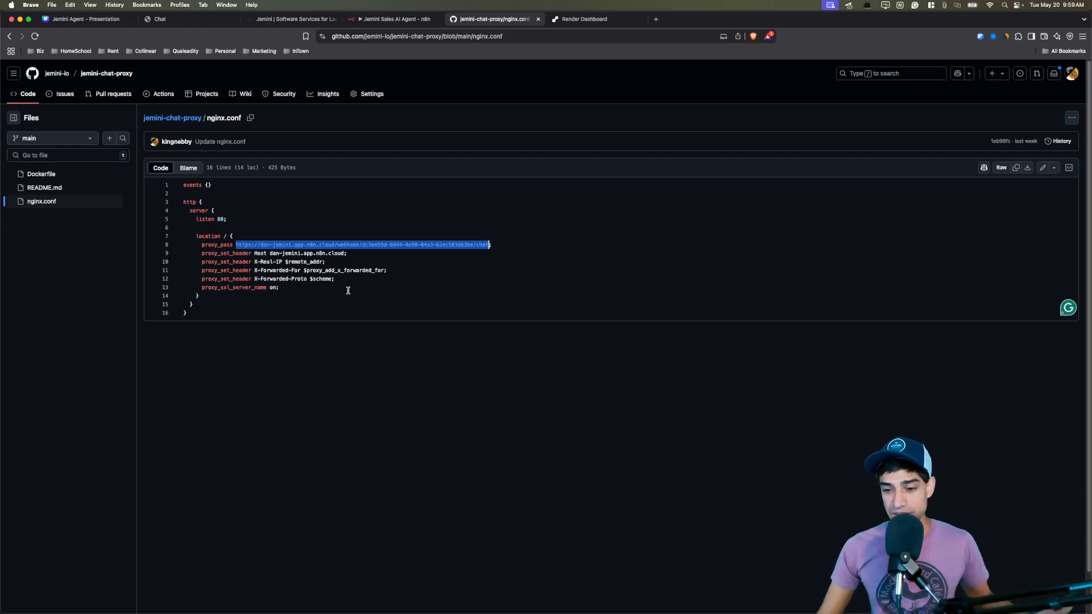
drag(269, 253, 340, 252)
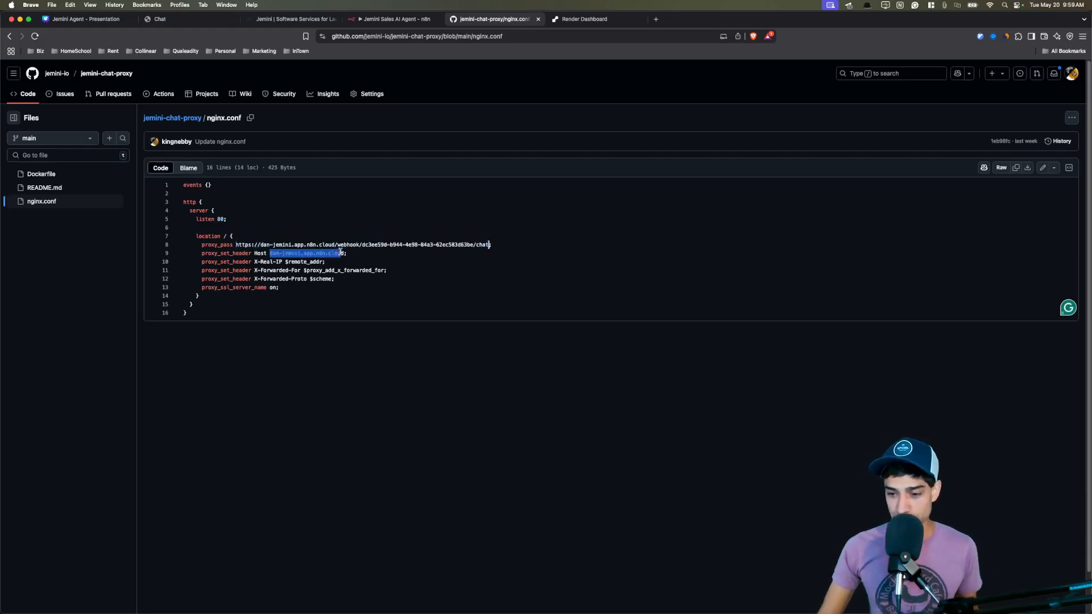
click(310, 290)
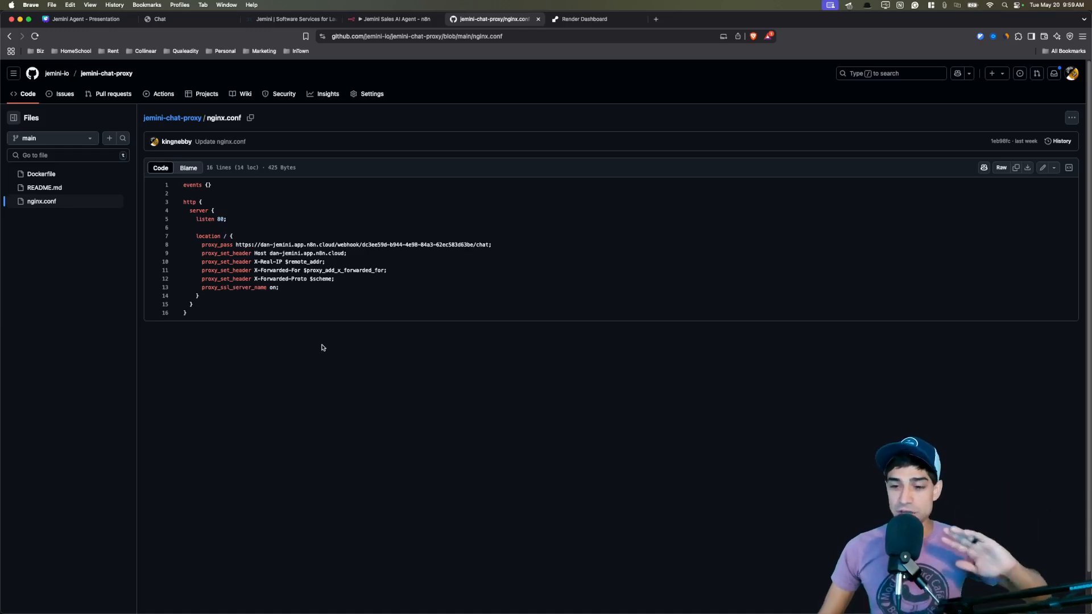
key(super+bracketleft)
click(584, 19)
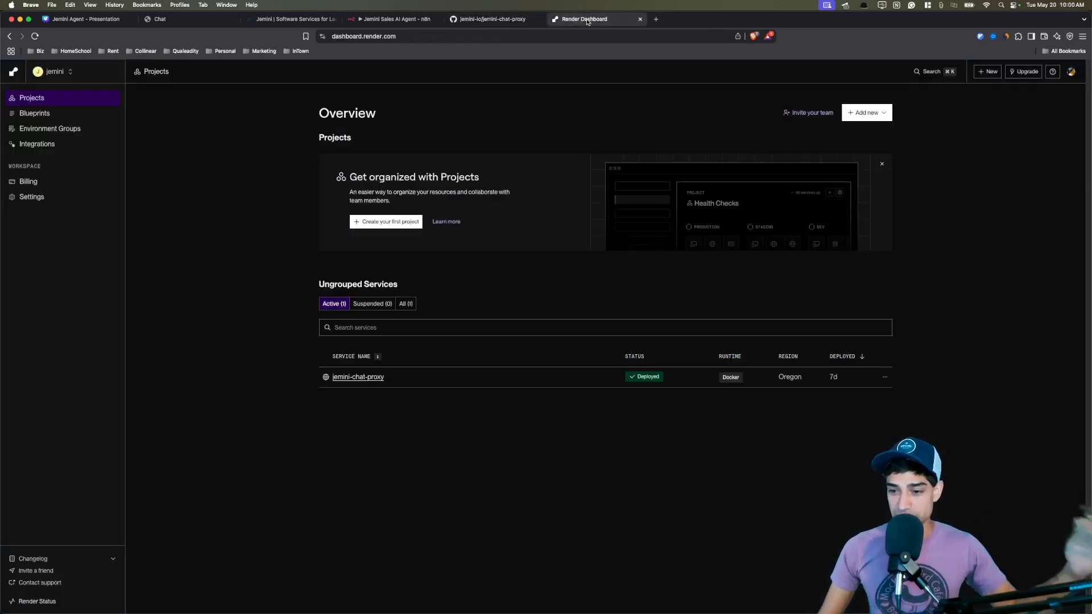
Open the jemini-chat-proxy service's Settings and scroll down to its verified chat.jemini.io custom domain.
click(362, 378)
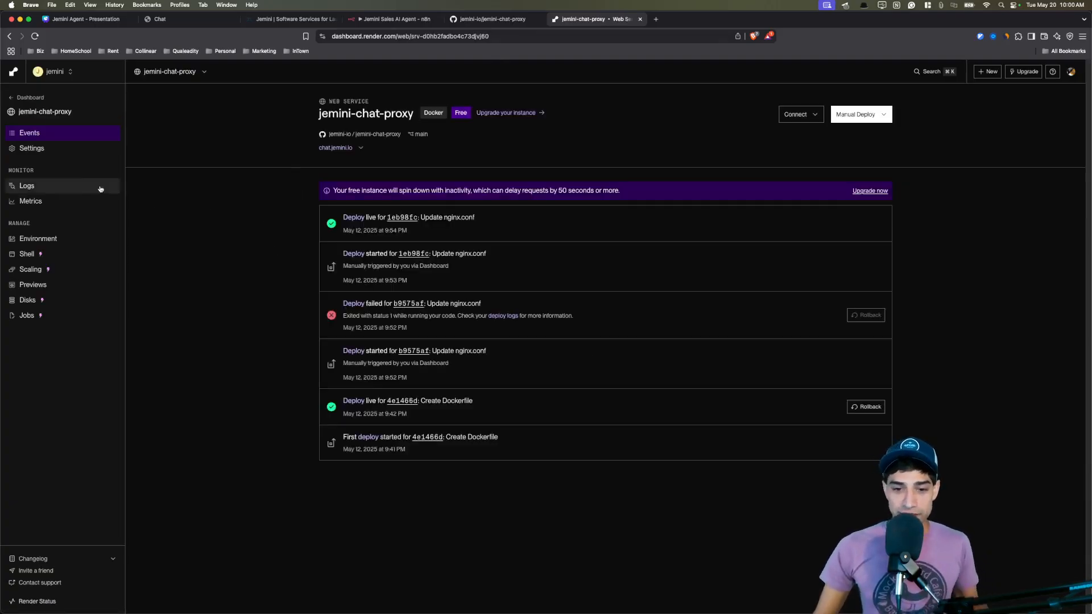
click(59, 149)
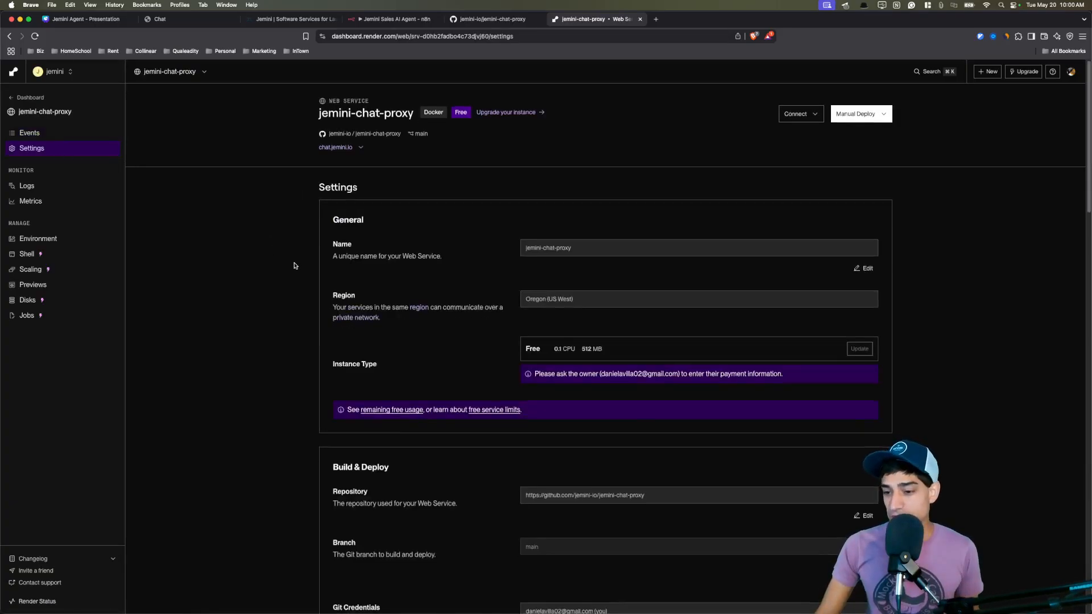
scroll(407, 228, down, 2)
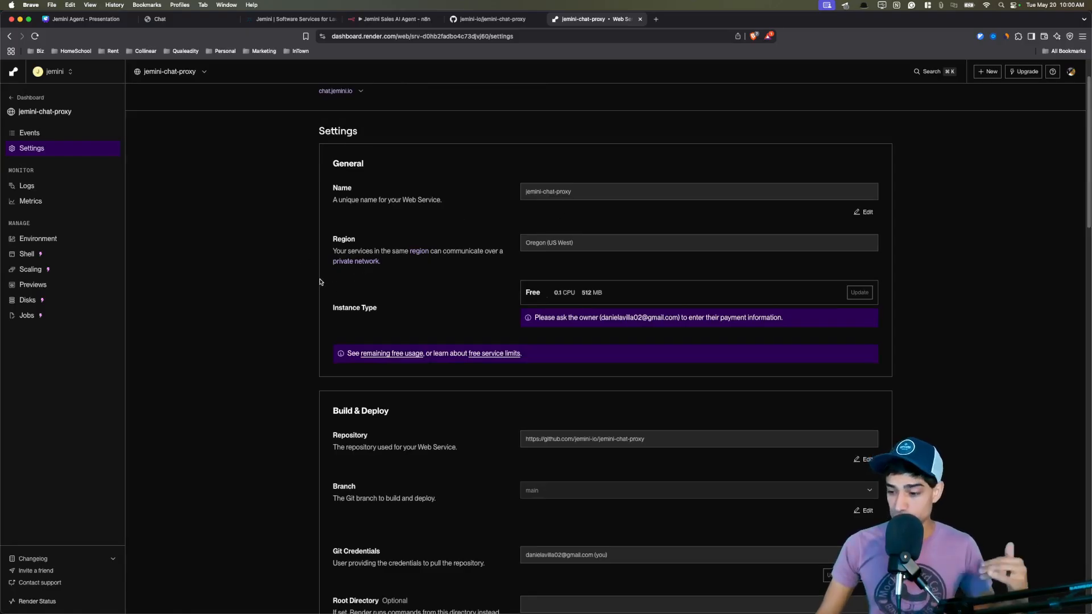
scroll(320, 281, down, 2)
drag(671, 377, 504, 378)
scroll(449, 318, down, 5)
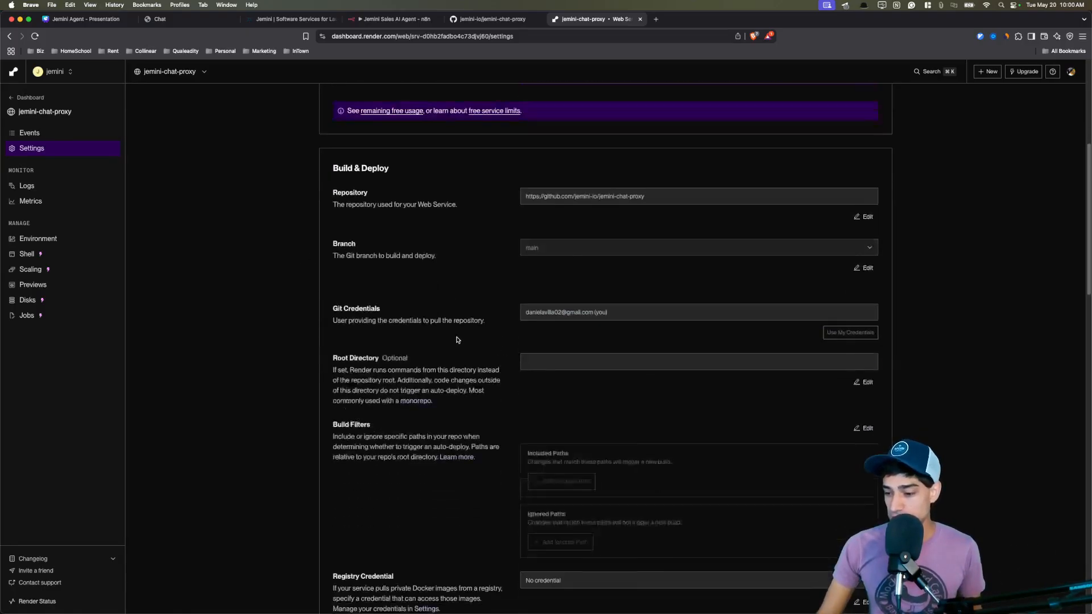
scroll(458, 340, down, 5)
scroll(463, 334, down, 3)
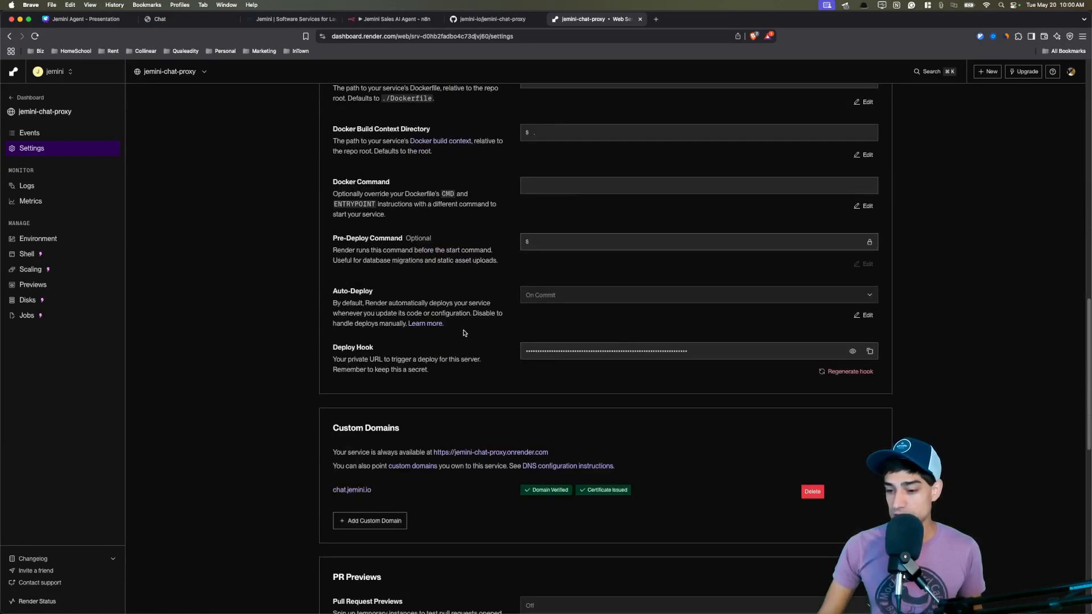
scroll(463, 334, down, 3)
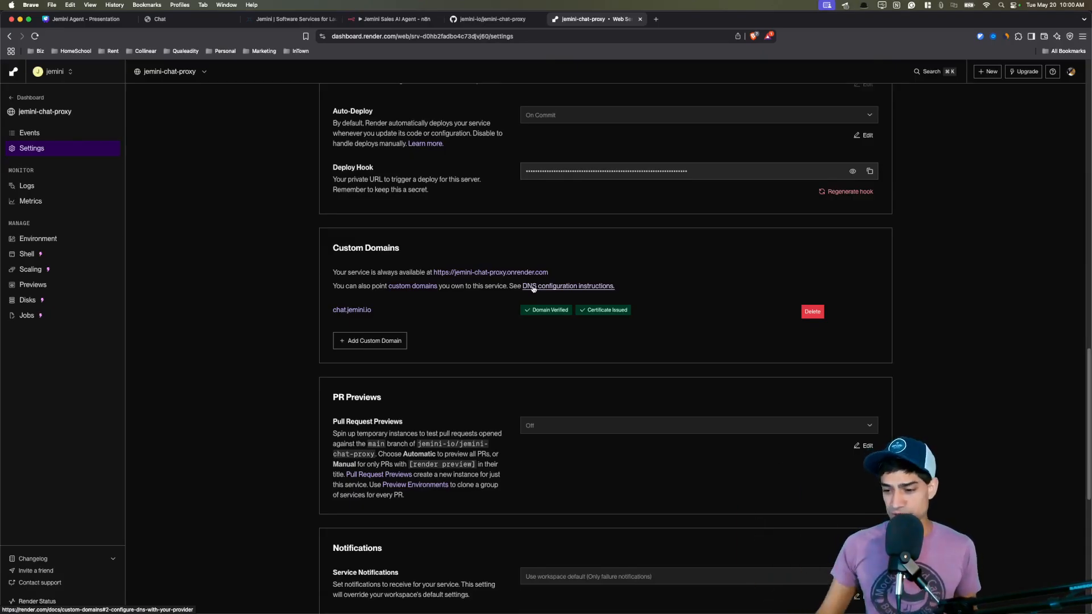
Add chat-2.jemini.io as a custom domain and review its CNAME record instructions.
click(384, 341)
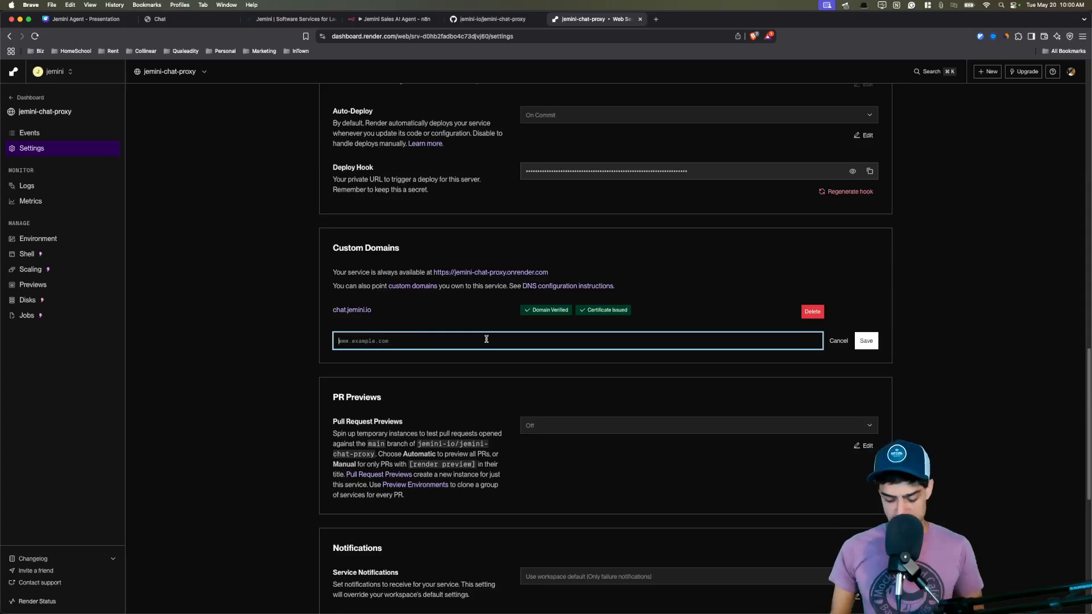
text(chat-2.jemini.io)
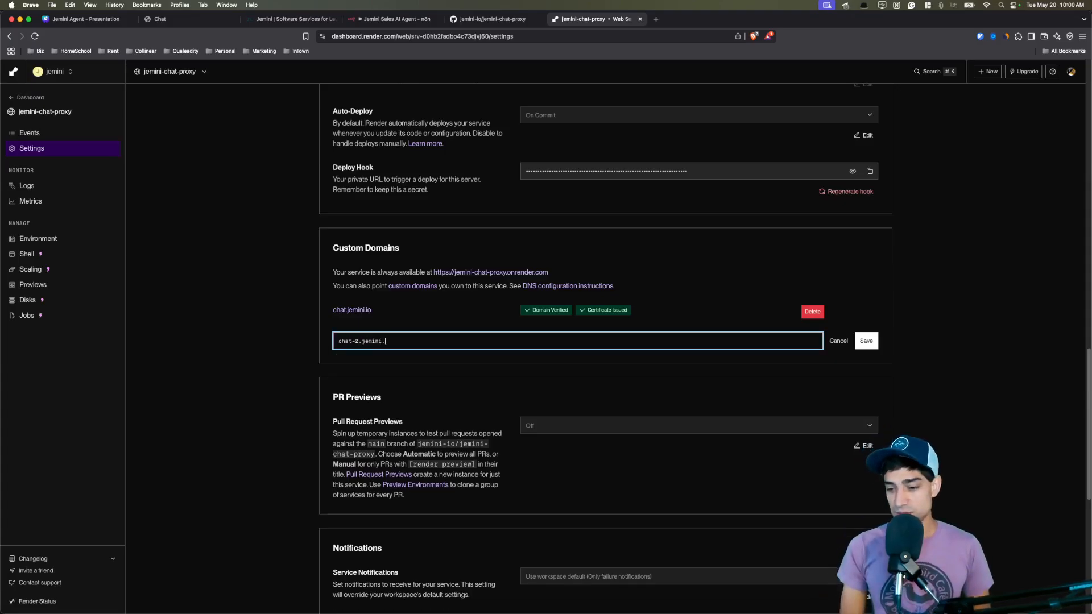
key(Return)
drag(539, 351, 615, 353)
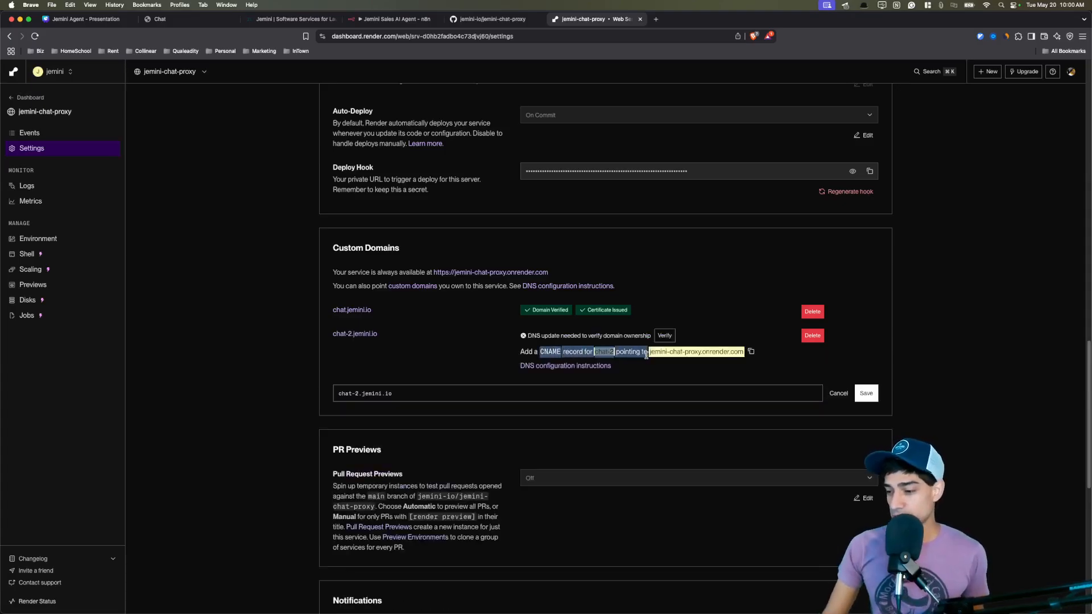
click(472, 368)
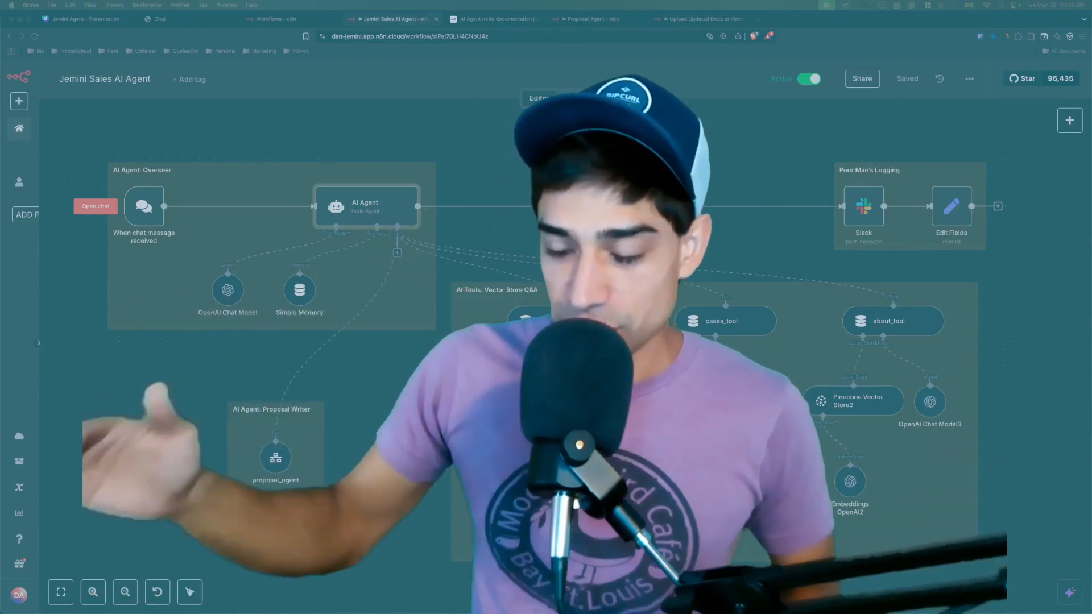
Glance at the live chat.jemini.io page, then open the AI Agent node's parameters panel.
right_click(207, 362)
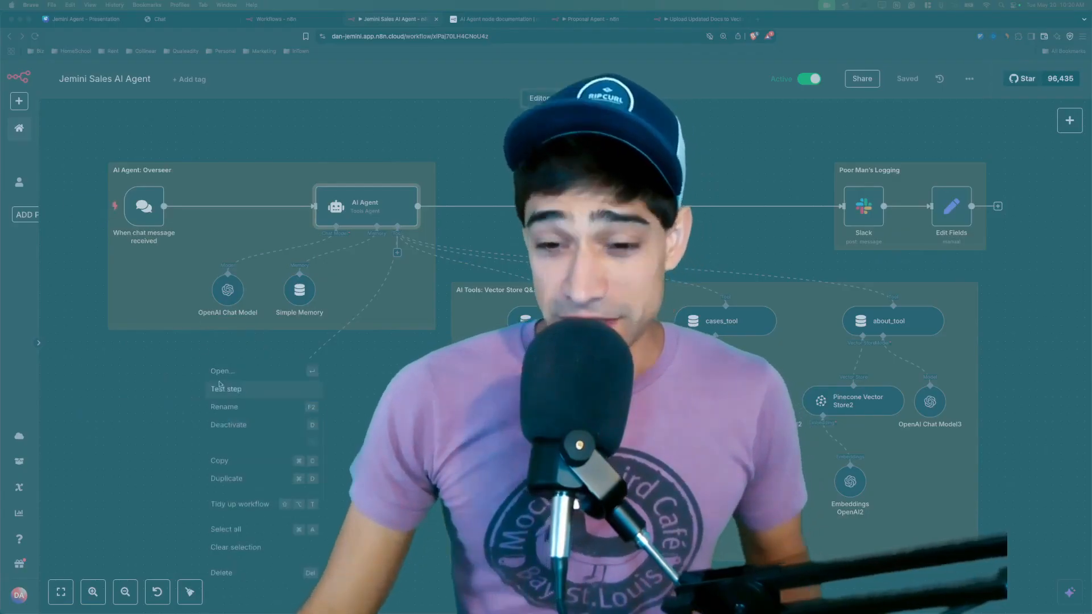
drag(169, 357, 177, 364)
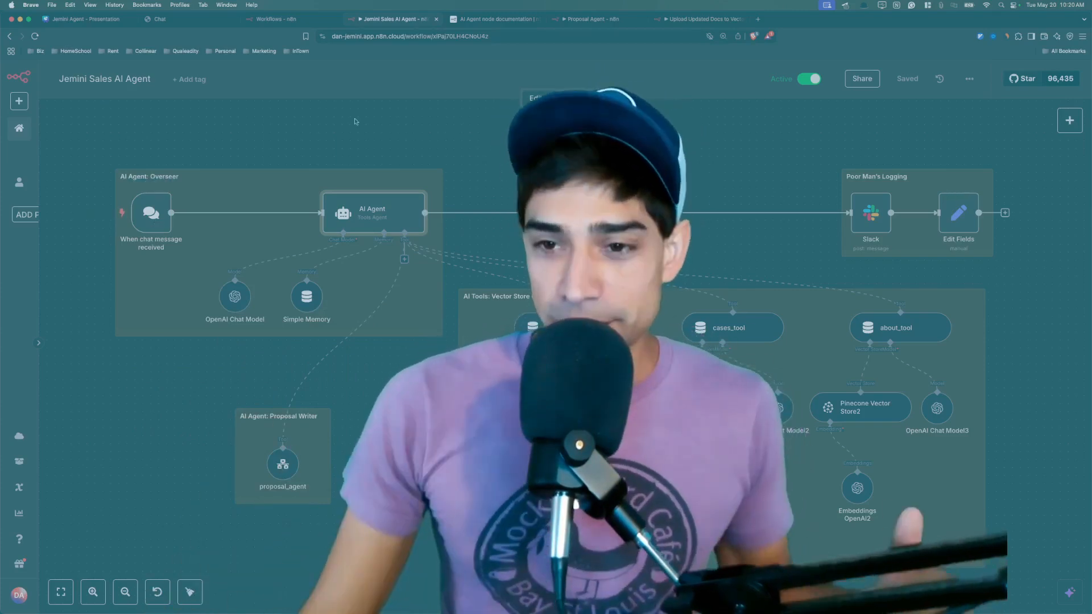
click(201, 21)
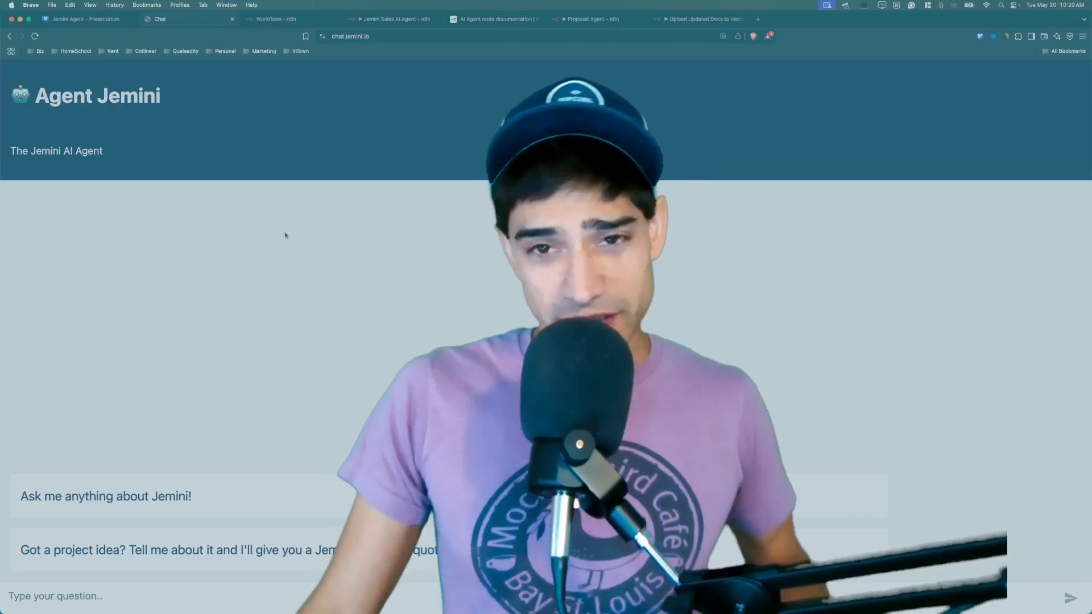
click(303, 21)
click(392, 19)
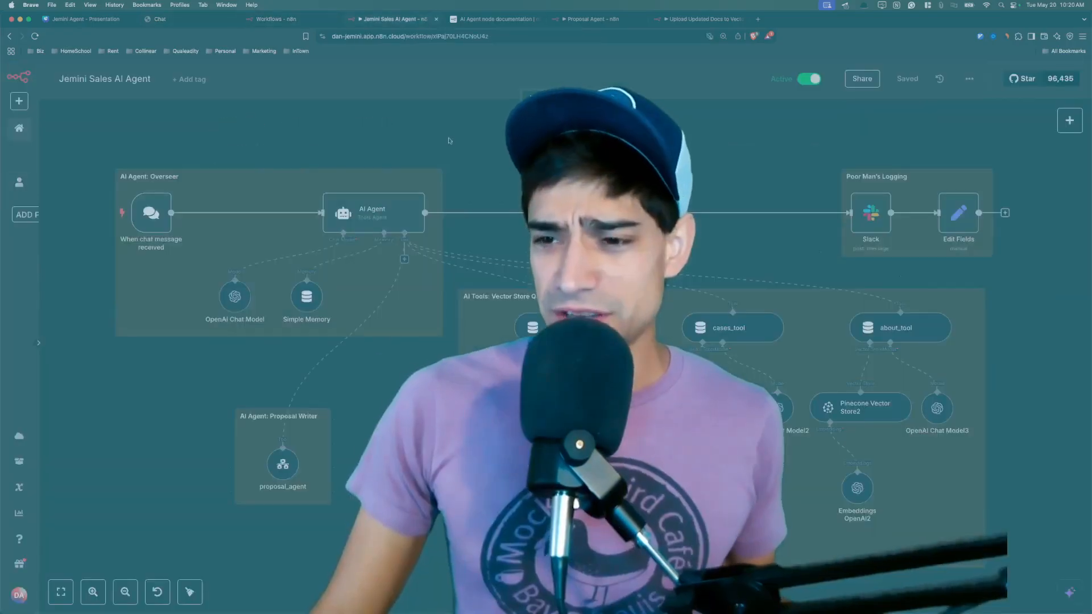
double_click(353, 225)
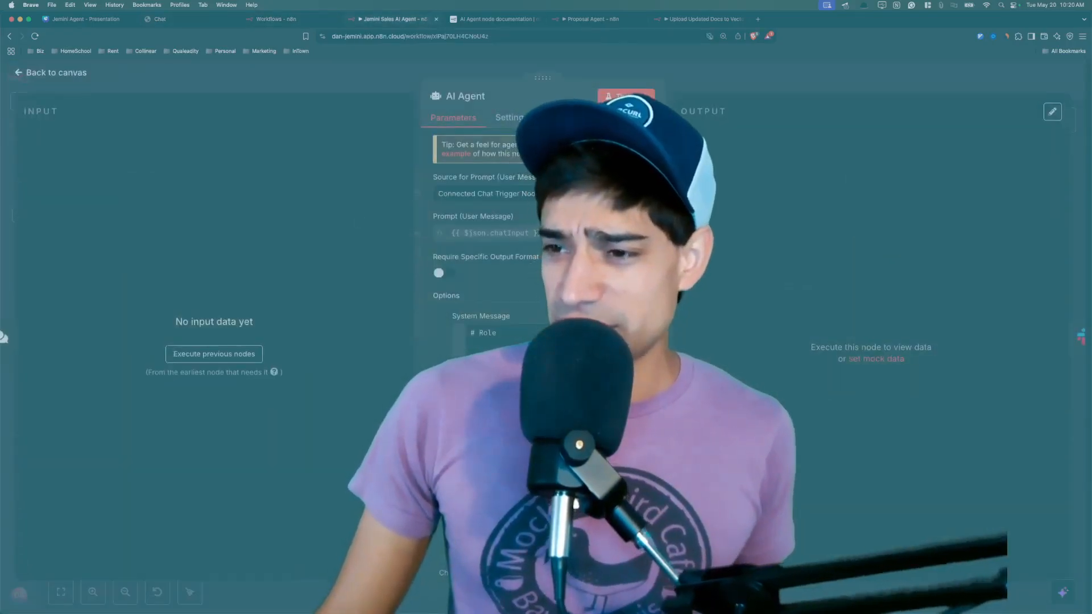
Read the AI Agent node's intro and Agent type note in n8n Docs, then return.
click(643, 118)
scroll(496, 147, down, 2)
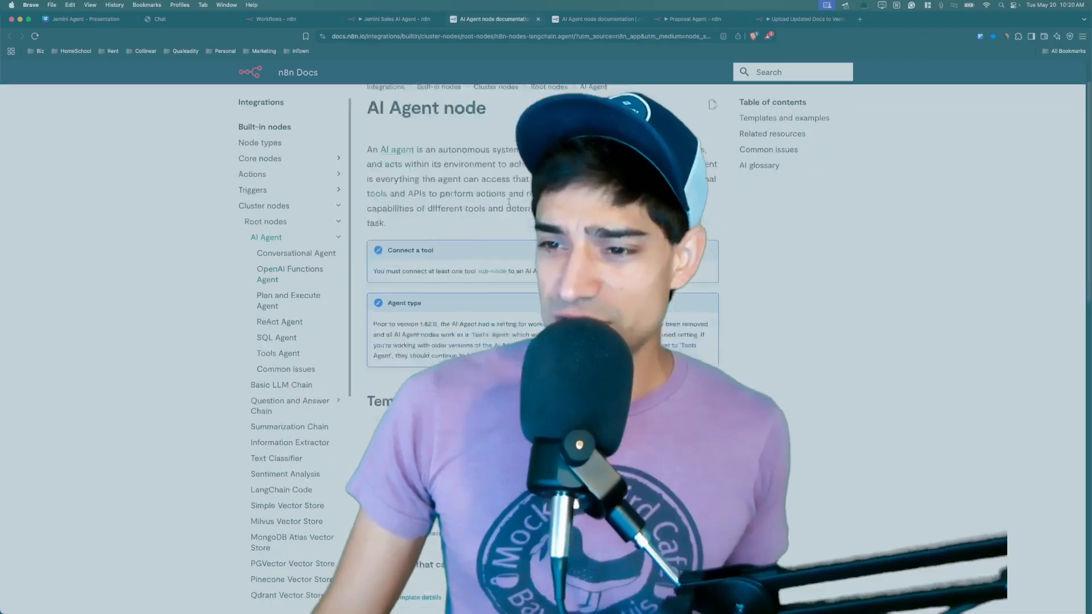
drag(496, 121, 503, 333)
scroll(506, 279, down, 3)
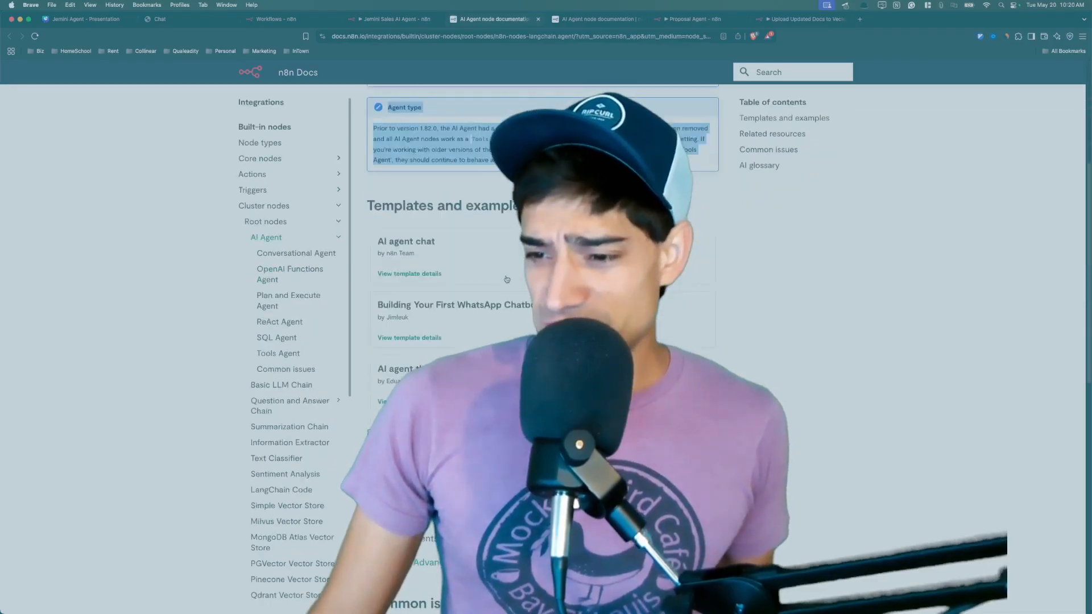
click(409, 206)
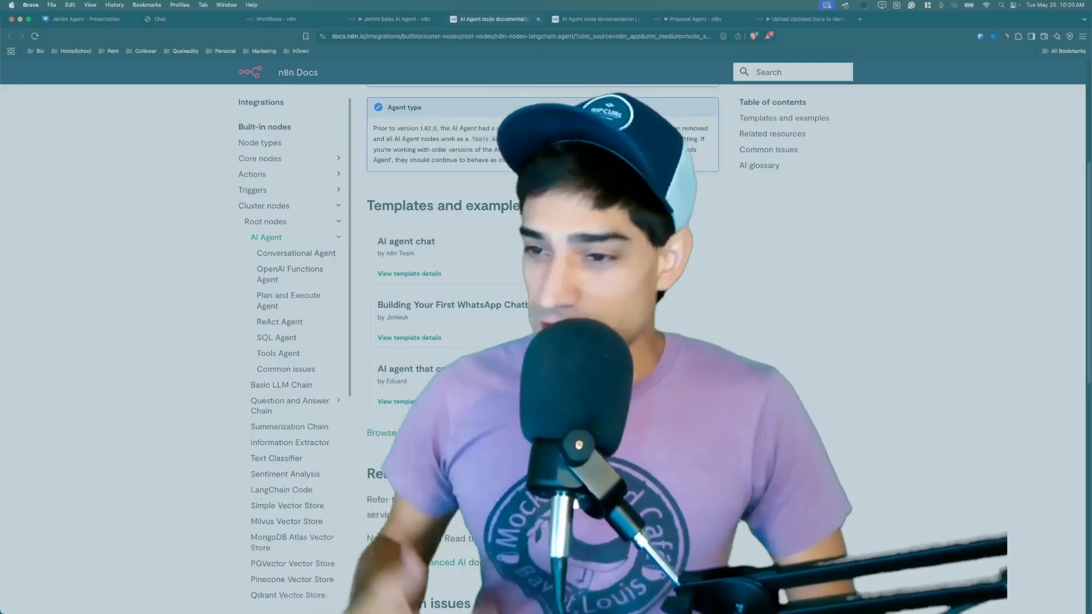
click(402, 23)
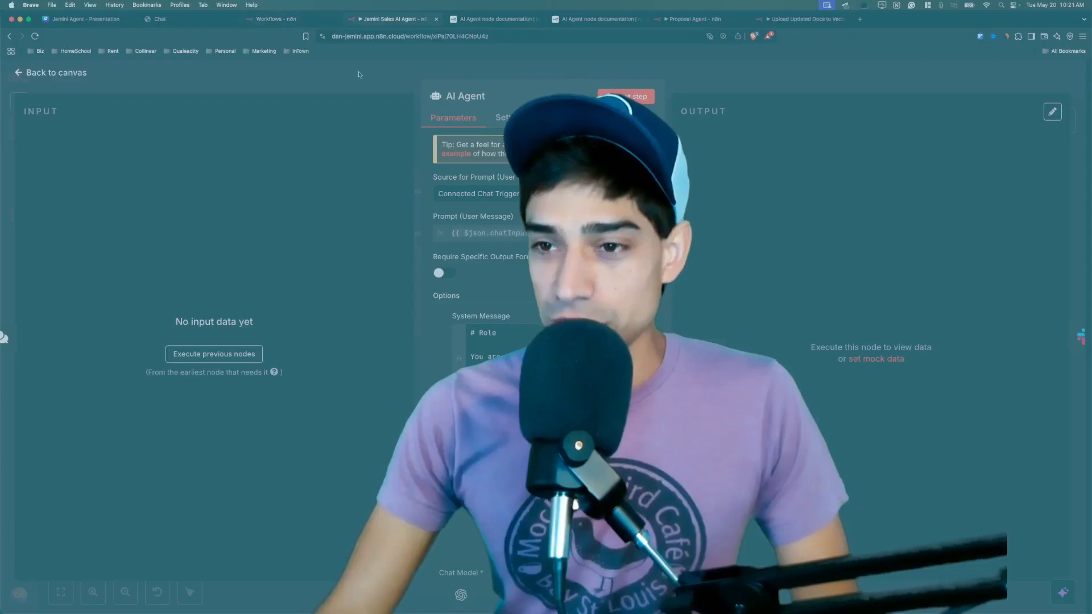
Return to the workflow canvas and view the Agent Jemini chat page's header and greeting.
click(358, 74)
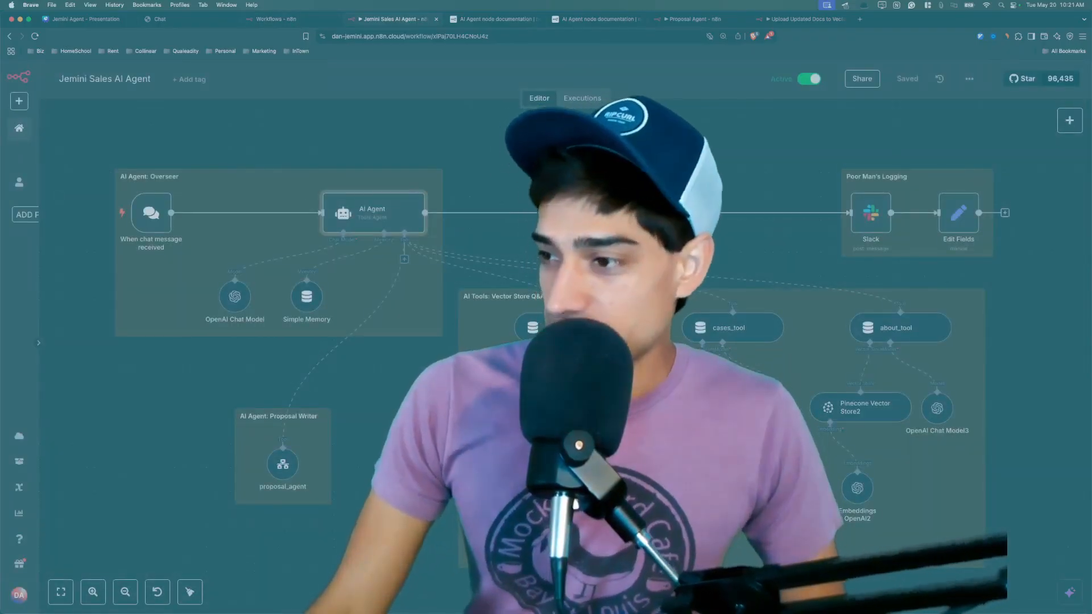
scroll(285, 341, up, 1)
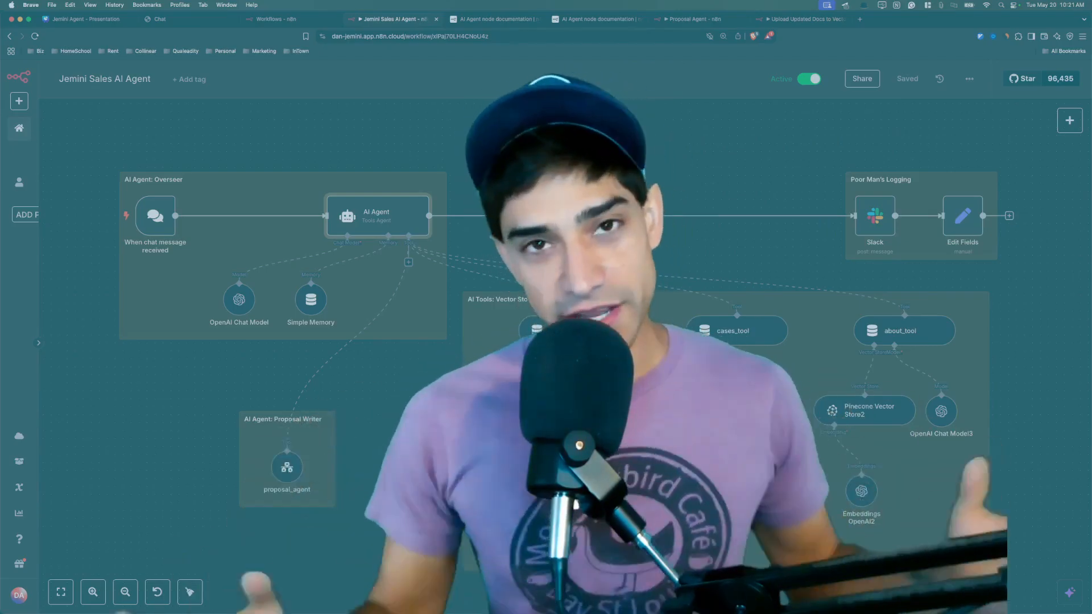
click(202, 19)
drag(220, 195, 271, 539)
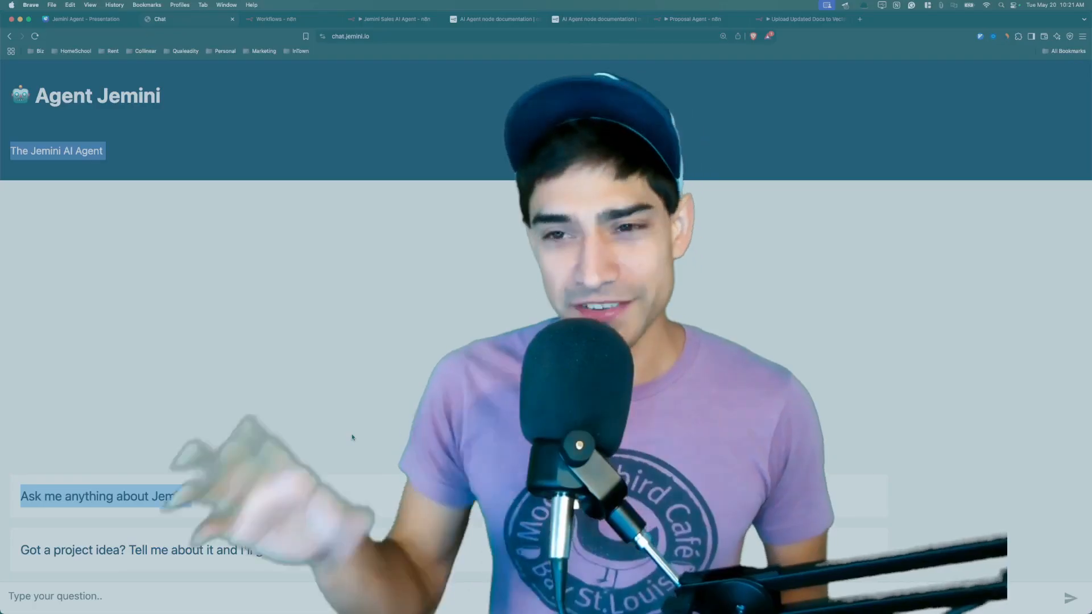
Type three lines of test text into the chat question box using Shift+Enter breaks.
click(116, 598)
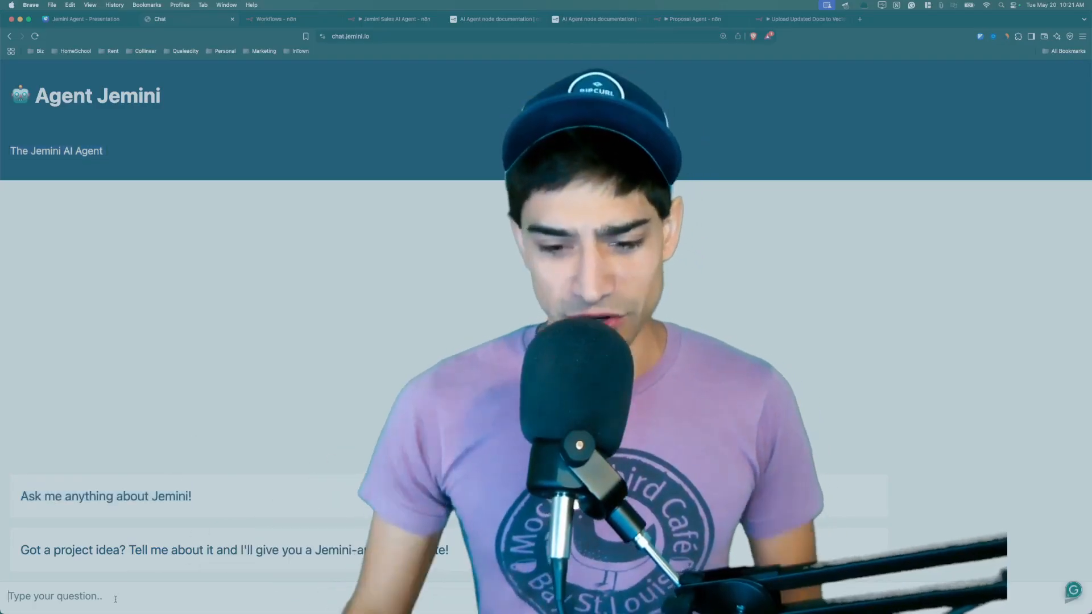
text(sfadfASD)
key(shift+Return)
text(F)
key(shift+Return)
text(AASDFASD)
key(shift+Return)
text(DFA)
key(shift+Return)
text(SDF)
key(shift+Return)
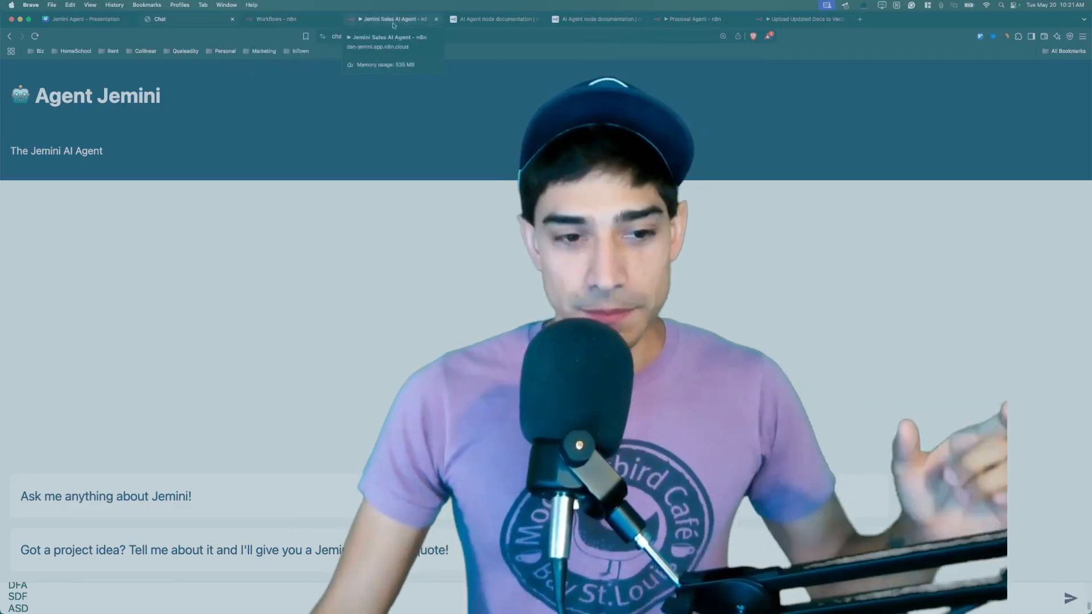
click(394, 23)
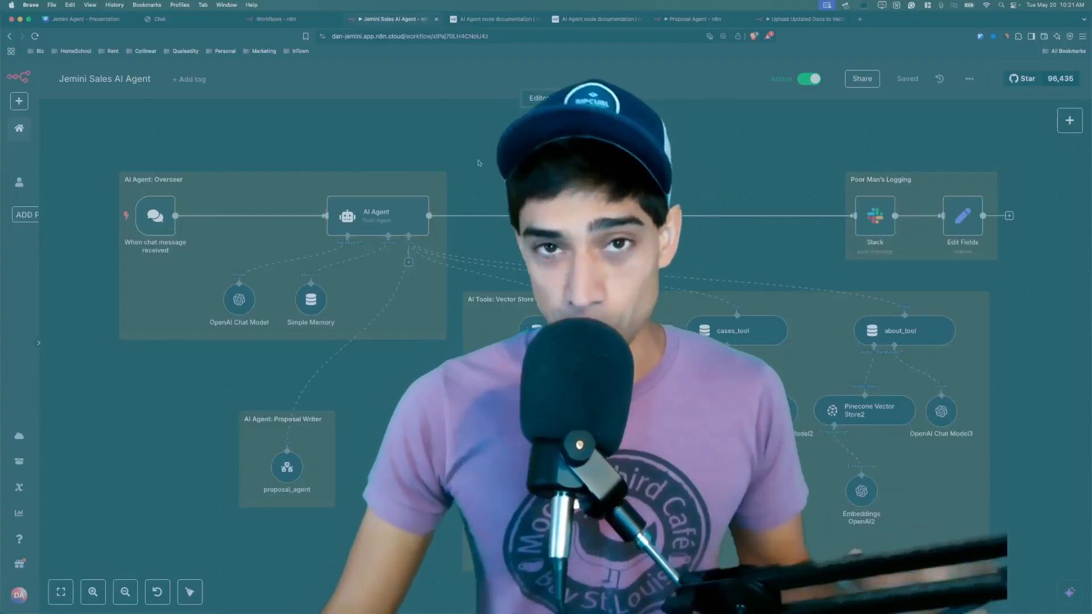
Switch to the Proposal Agent - n8n browser tab.
key(super+7)
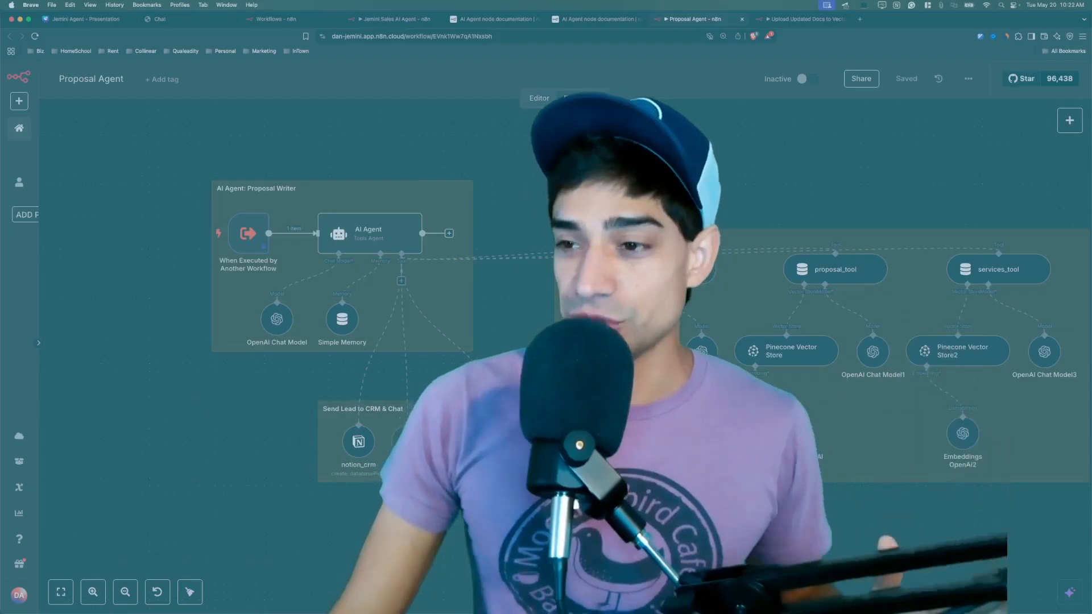
Inspect the Proposal Agent's May 20, 09:01:18 execution, then switch to the Upload Updated Docs to VectorDB workflow.
click(569, 97)
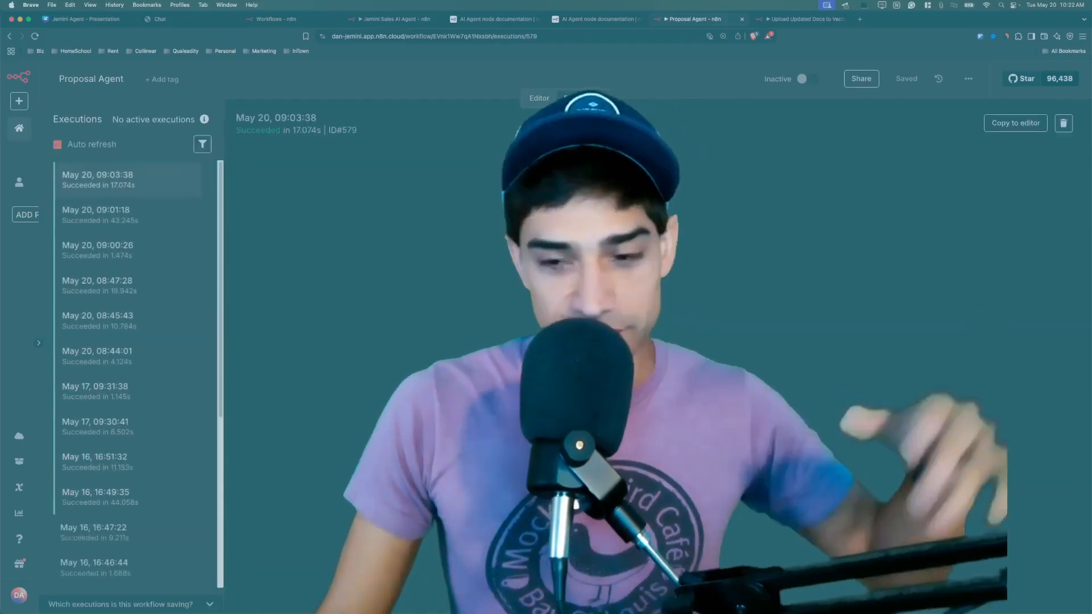
click(143, 222)
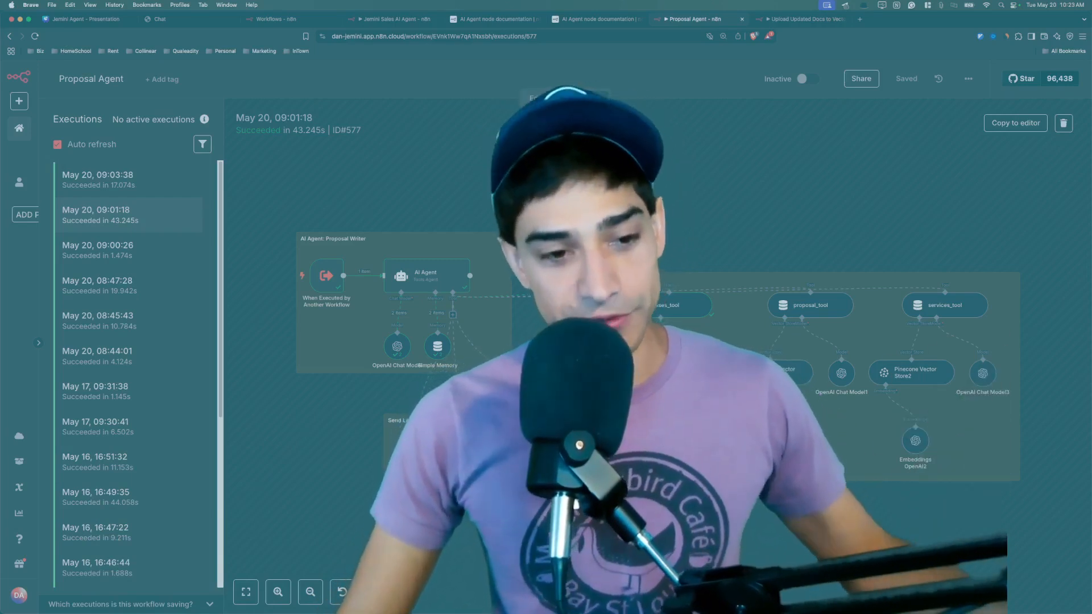
key(ctrl+Tab)
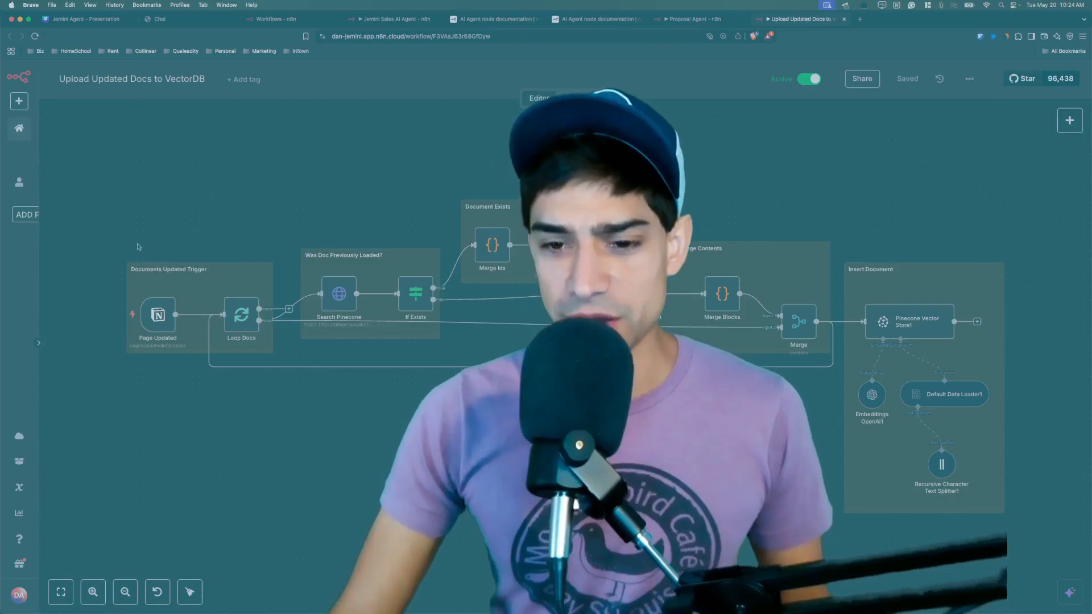
scroll(138, 247, up, 5)
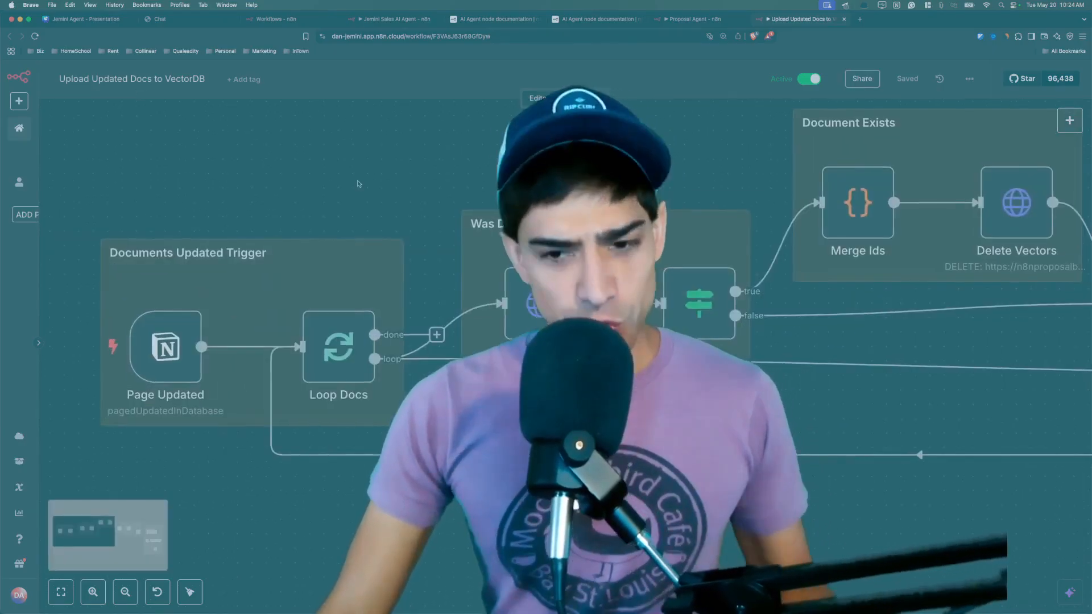
scroll(341, 256, right, 3)
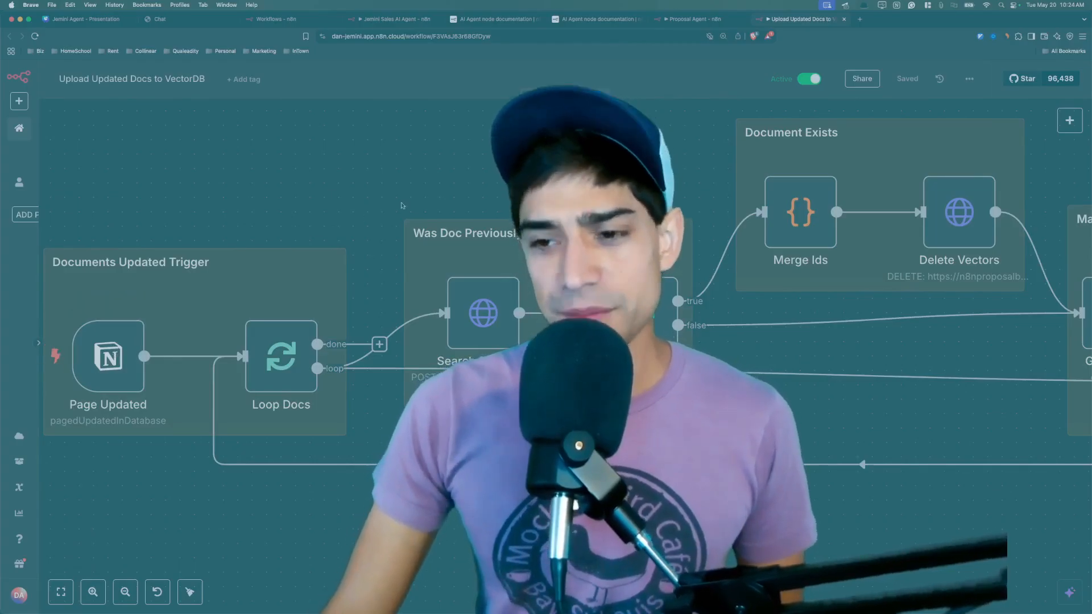
scroll(410, 201, down, 3)
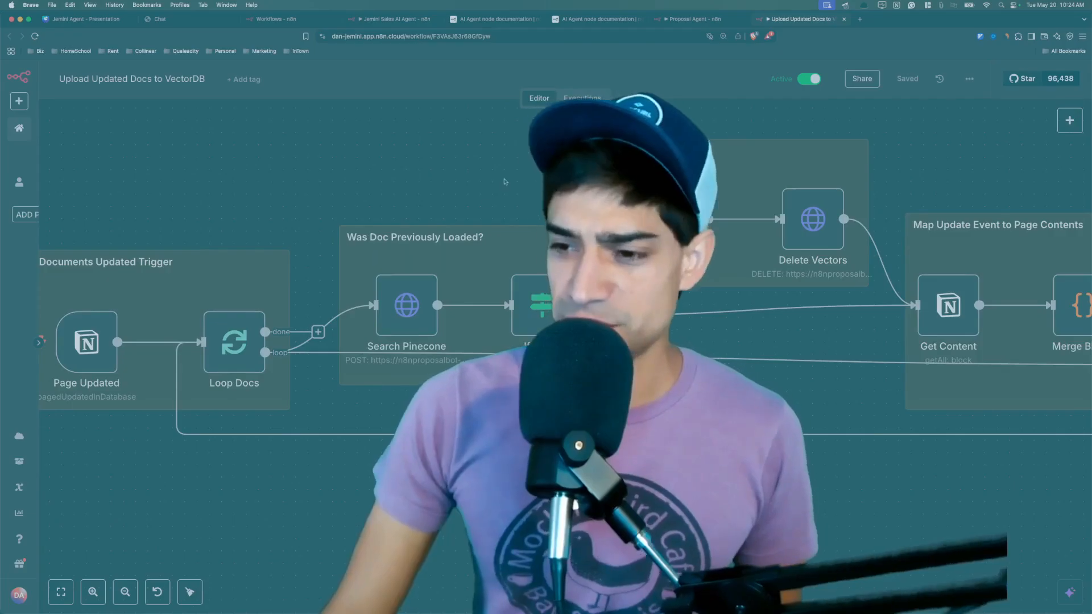
scroll(506, 179, right, 5)
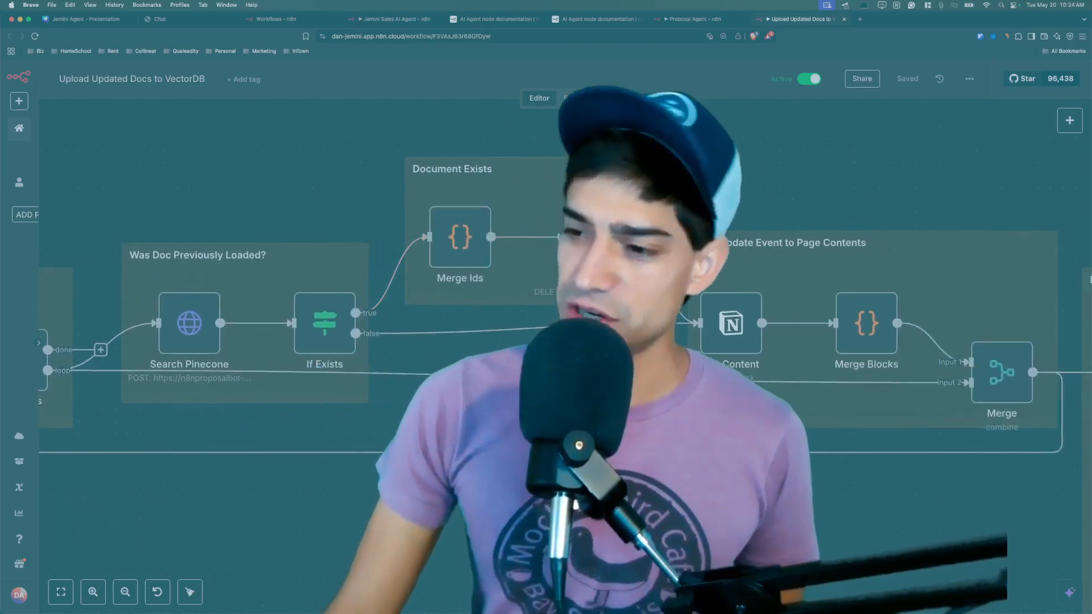
scroll(441, 309, right, 5)
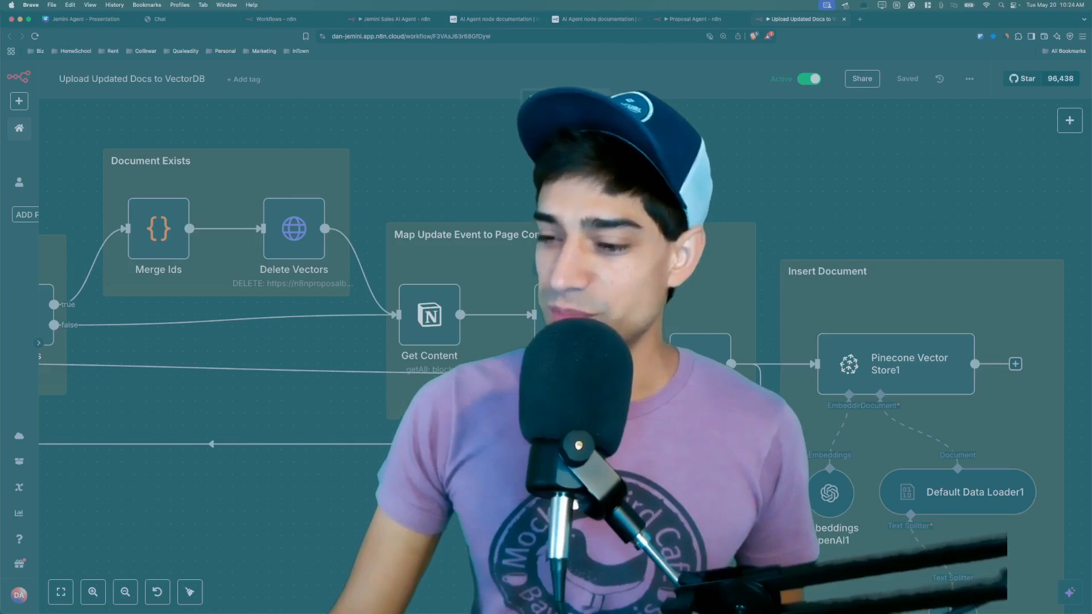
scroll(398, 284, down, 3)
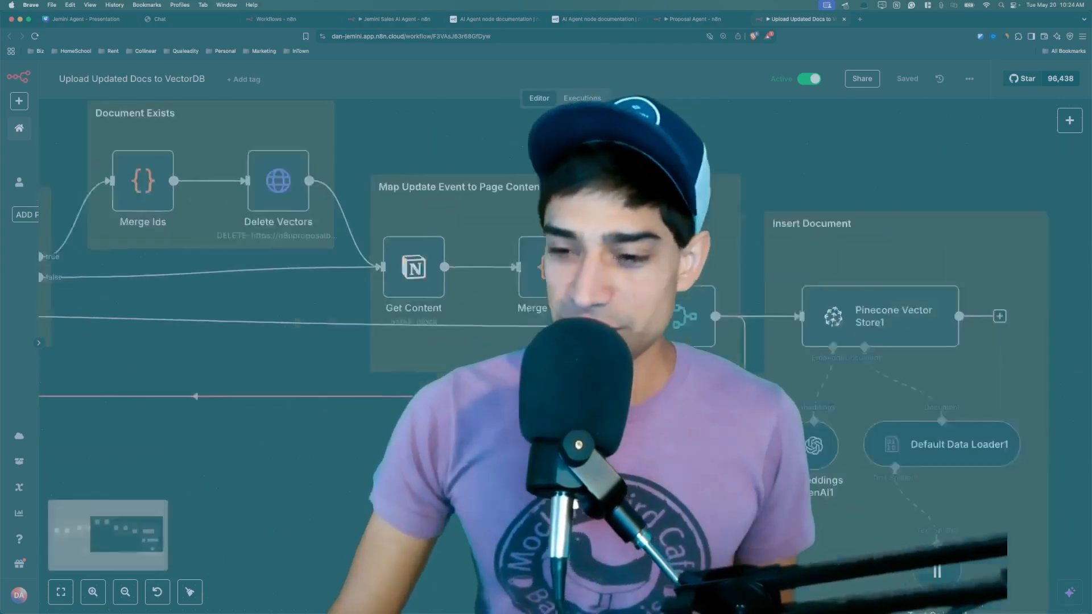
scroll(546, 307, down, 5)
scroll(546, 307, left, 3)
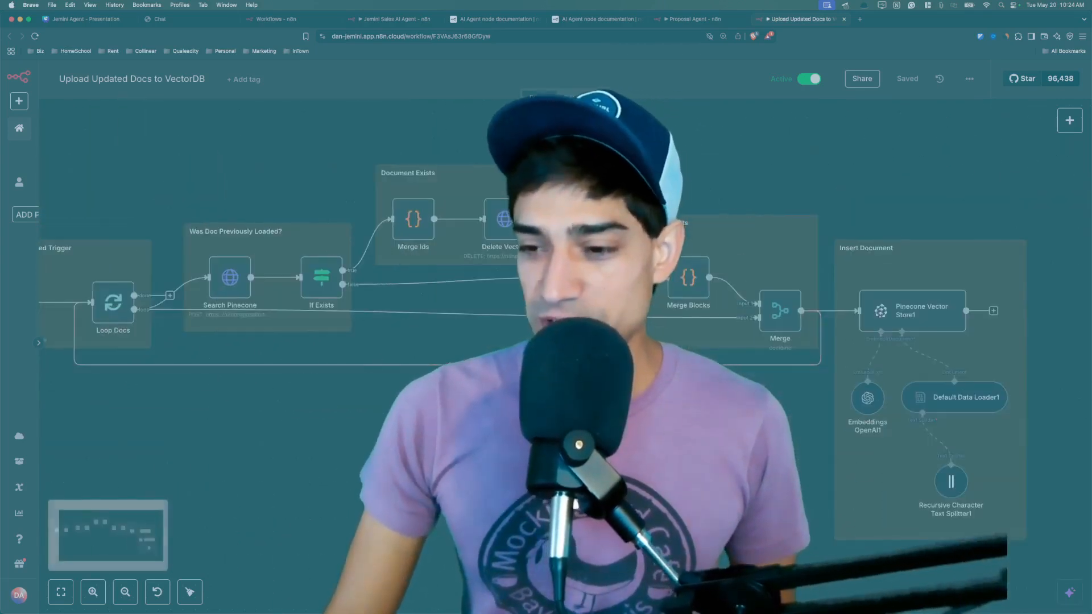
scroll(546, 330, down, 5)
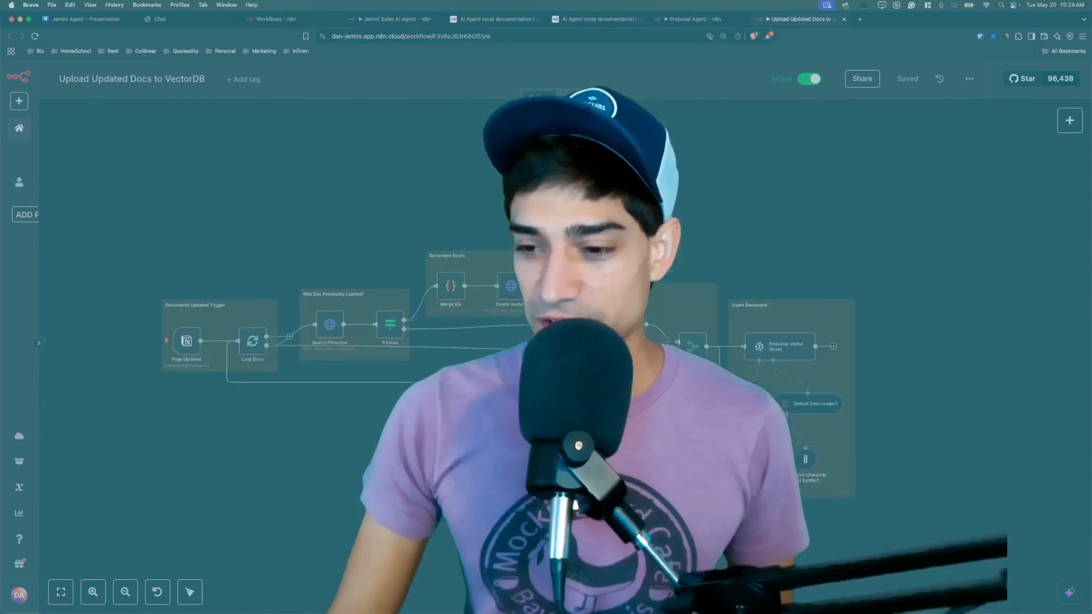
scroll(747, 402, up, 3)
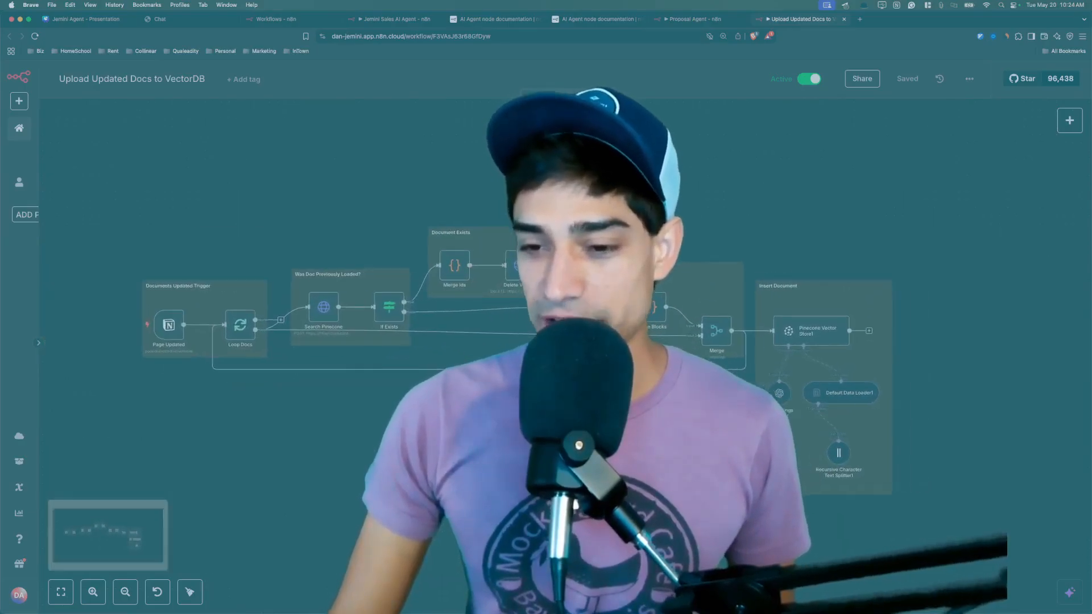
scroll(546, 330, down, 5)
scroll(546, 330, up, 5)
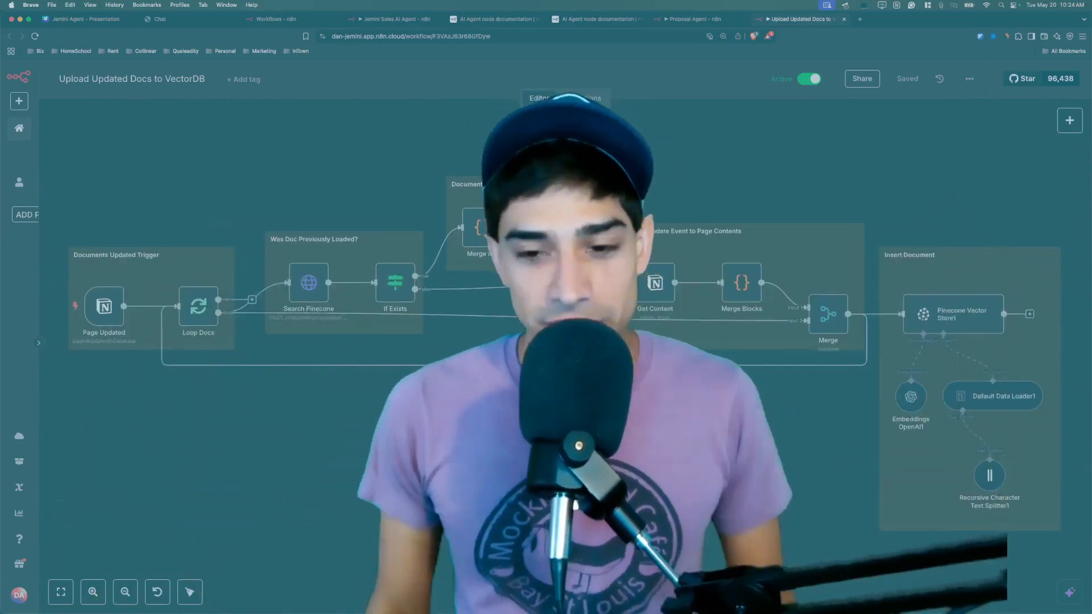